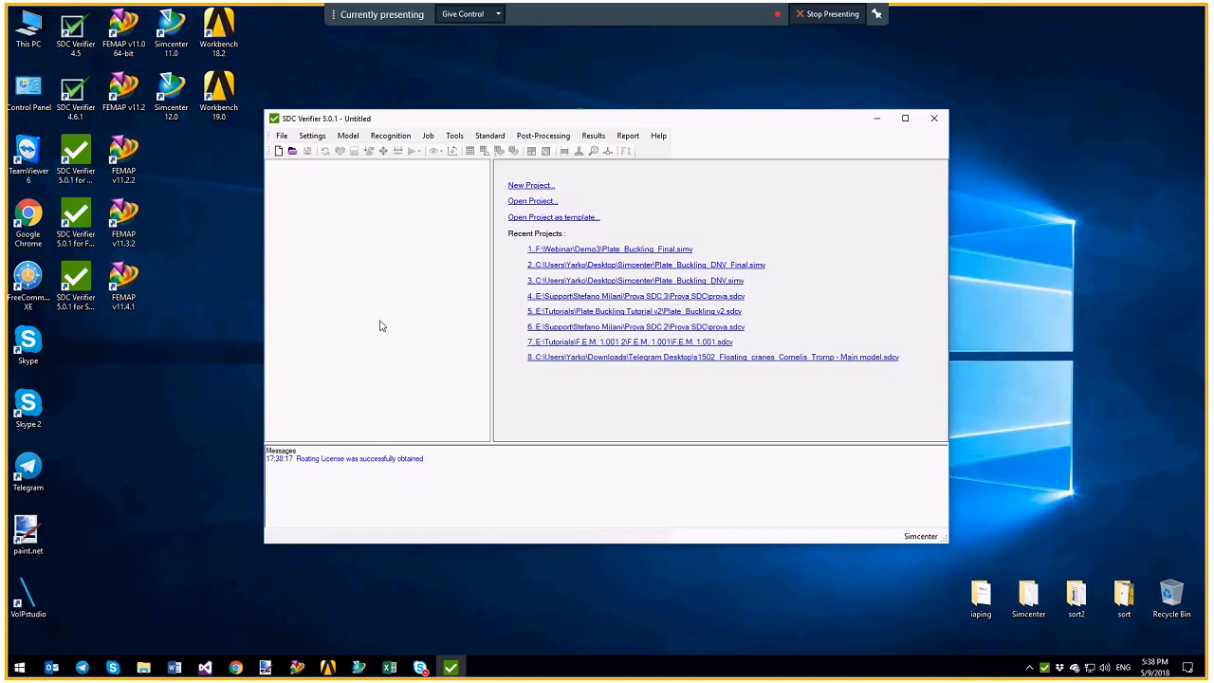
Start a new project and fill the model file path from the active Simcenter model.
click(358, 668)
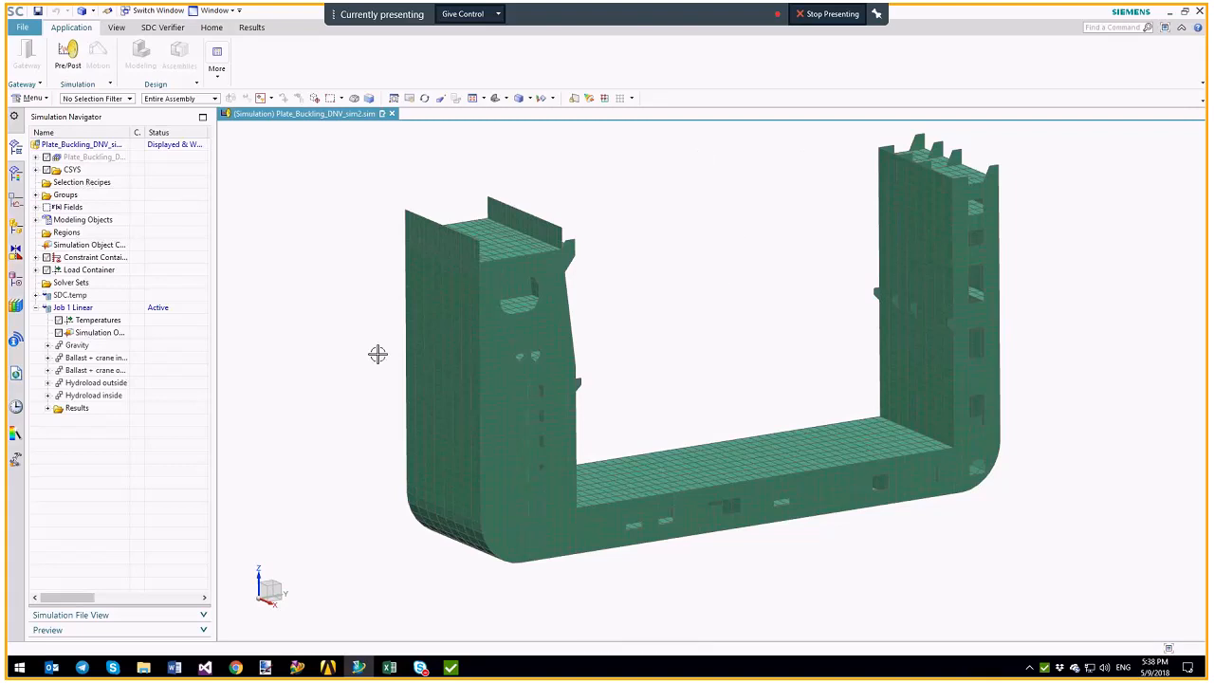
click(453, 669)
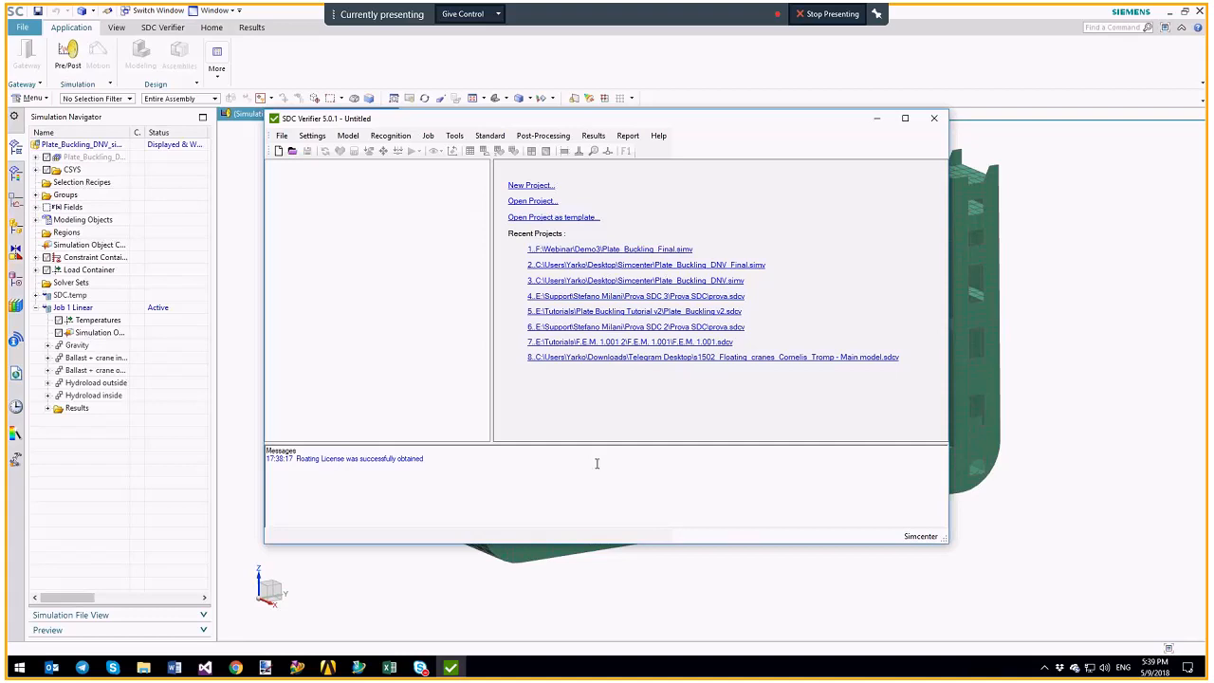
click(279, 152)
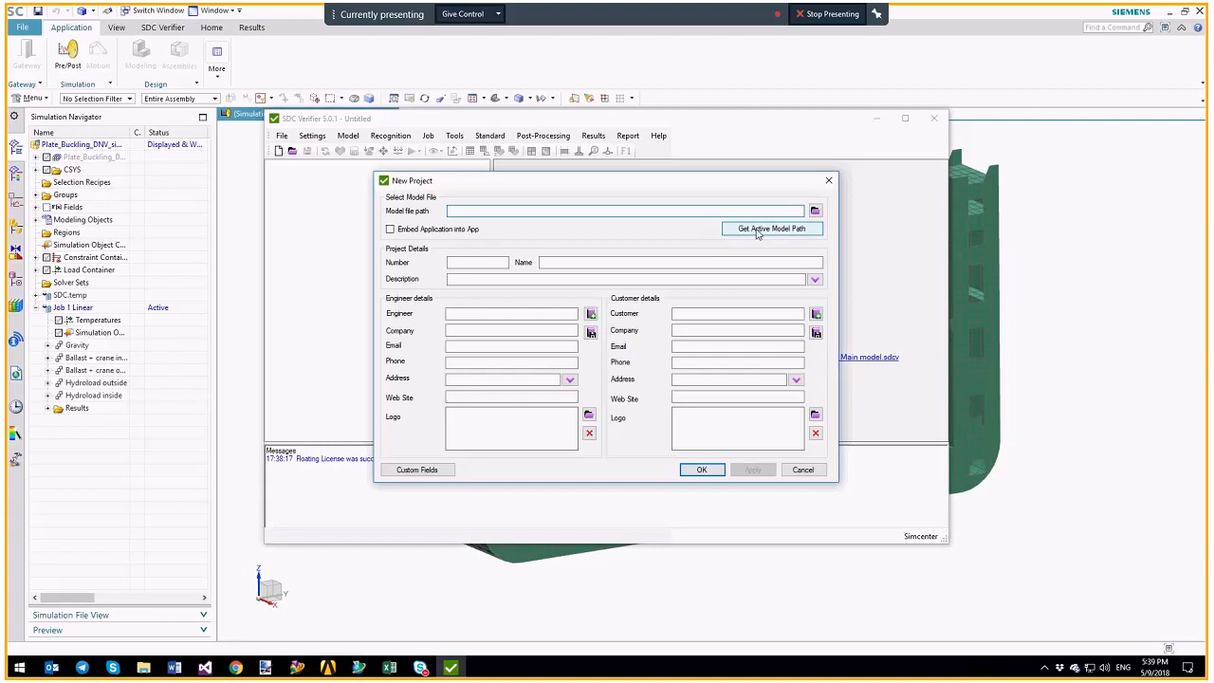
click(758, 233)
drag(615, 209, 447, 210)
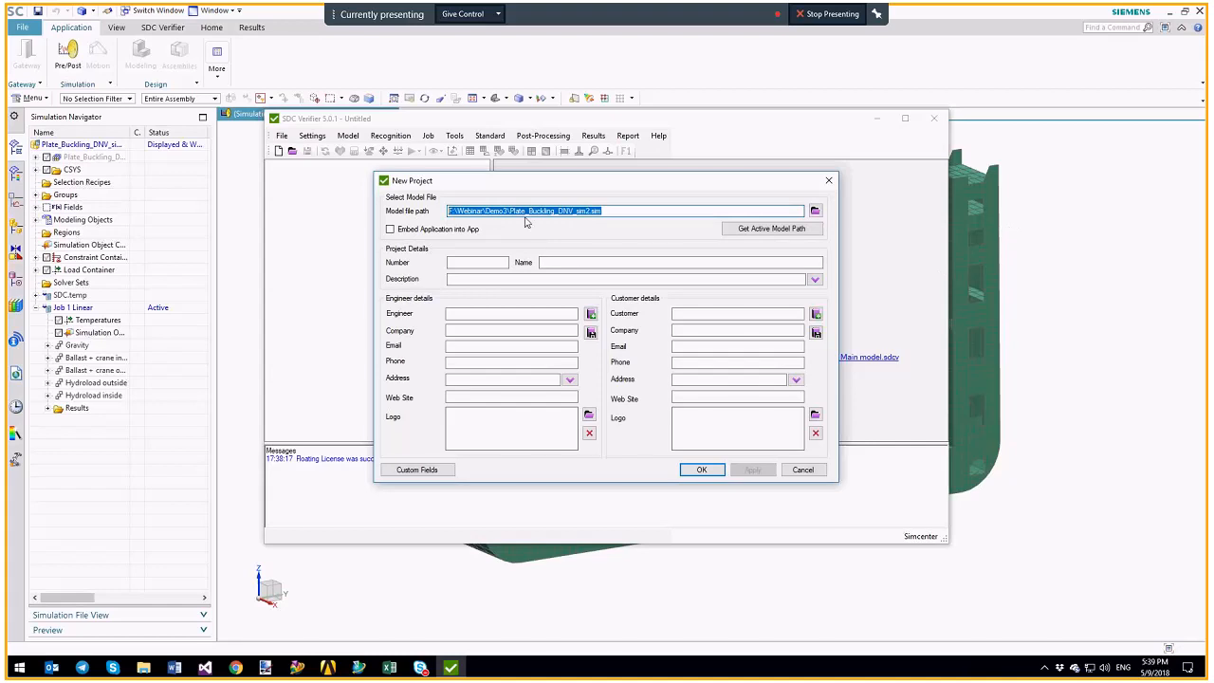
Set the project number to x1000 and the name to Plate buckling demo, then create the project.
click(490, 261)
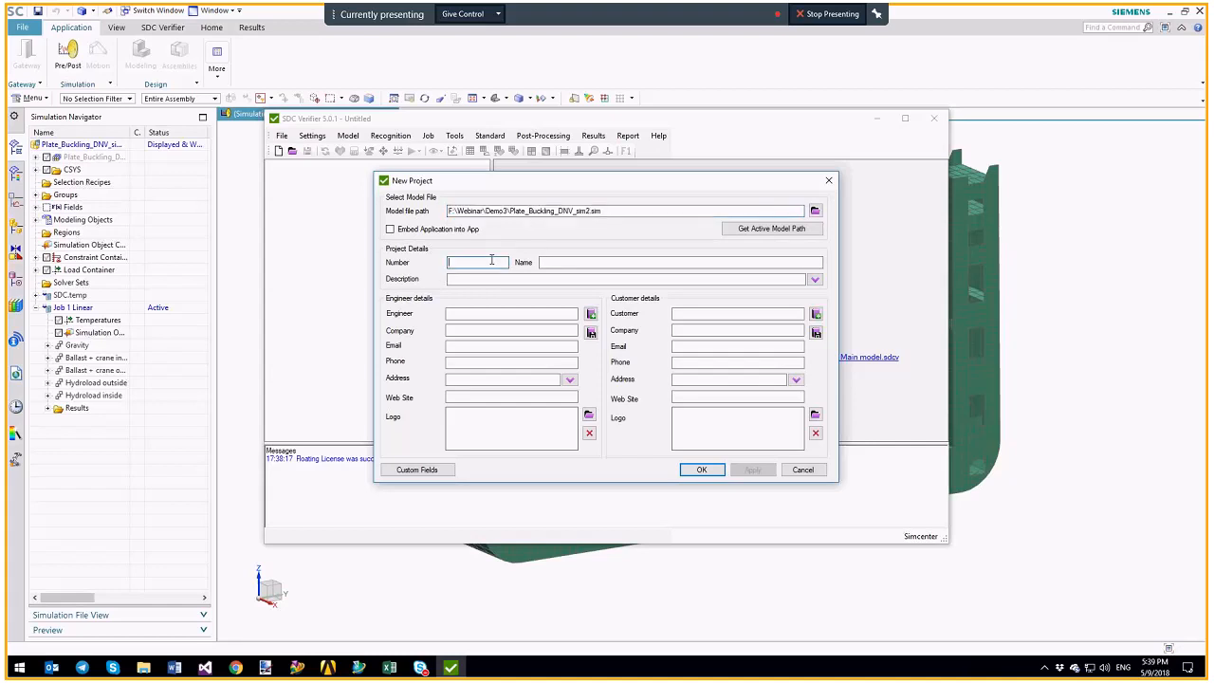
text(x1000)
click(608, 266)
text(Plas)
key(BackSpace)
text(te buckling demo)
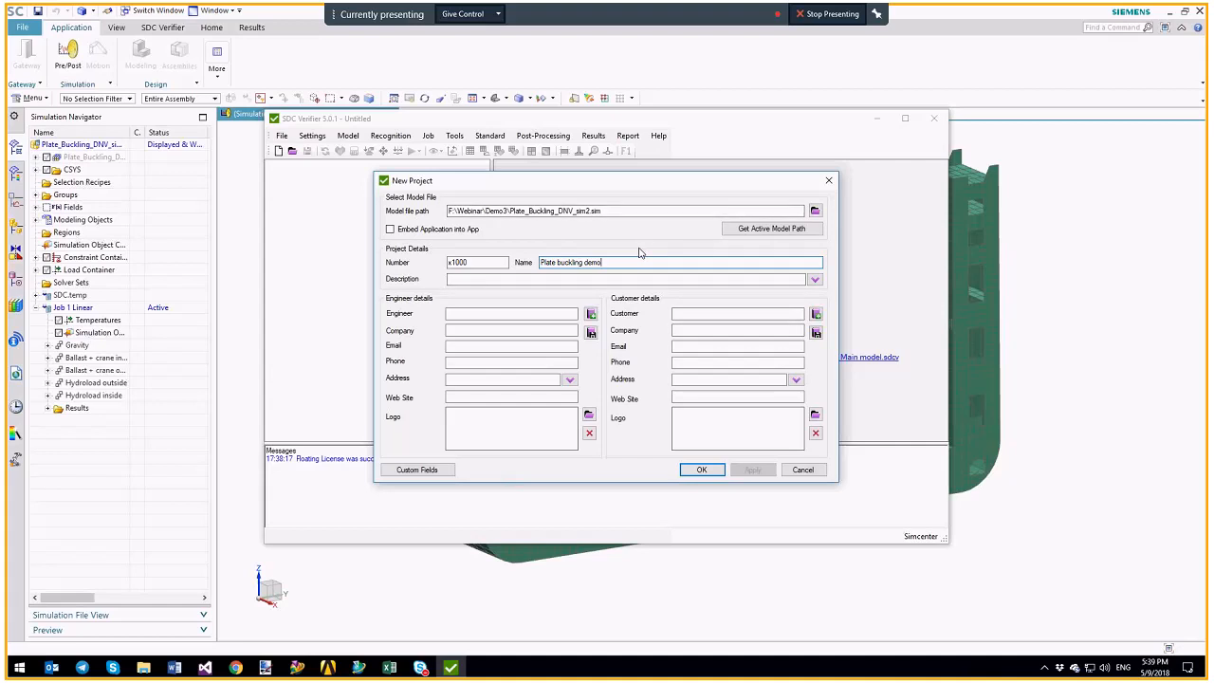
click(698, 470)
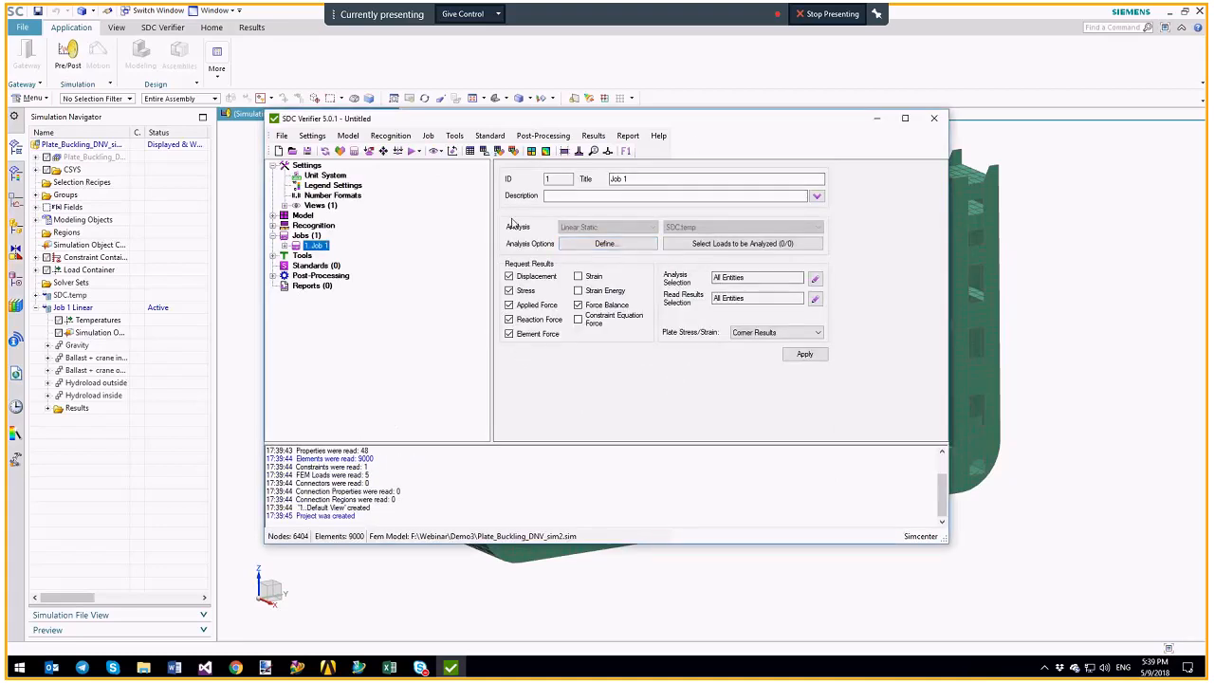
Expand the model loads, constraints and job in both the verifier tree and the simulation navigator to compare them.
click(273, 217)
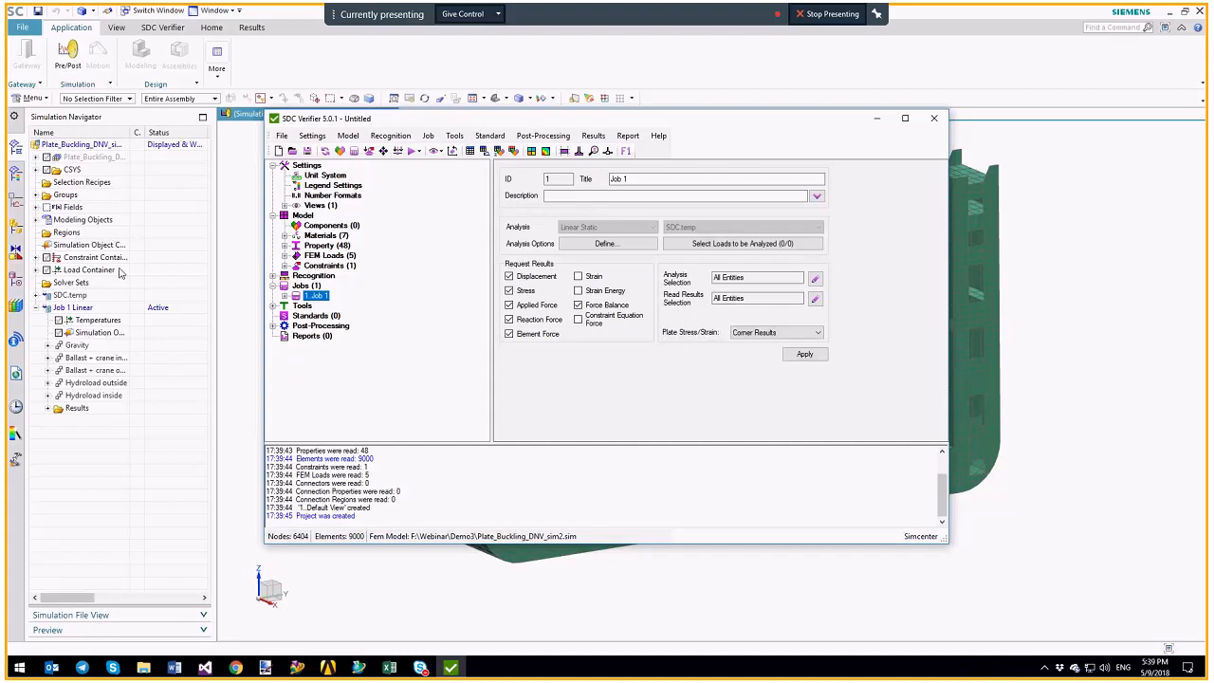
click(37, 258)
click(36, 282)
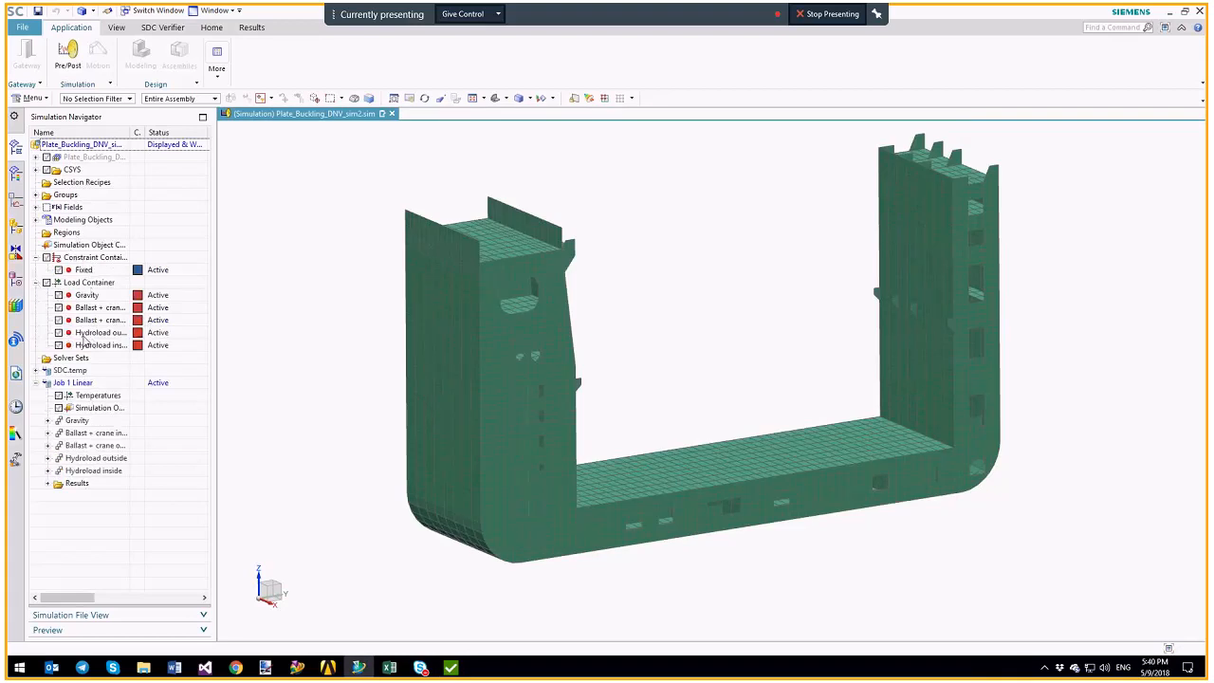
click(449, 668)
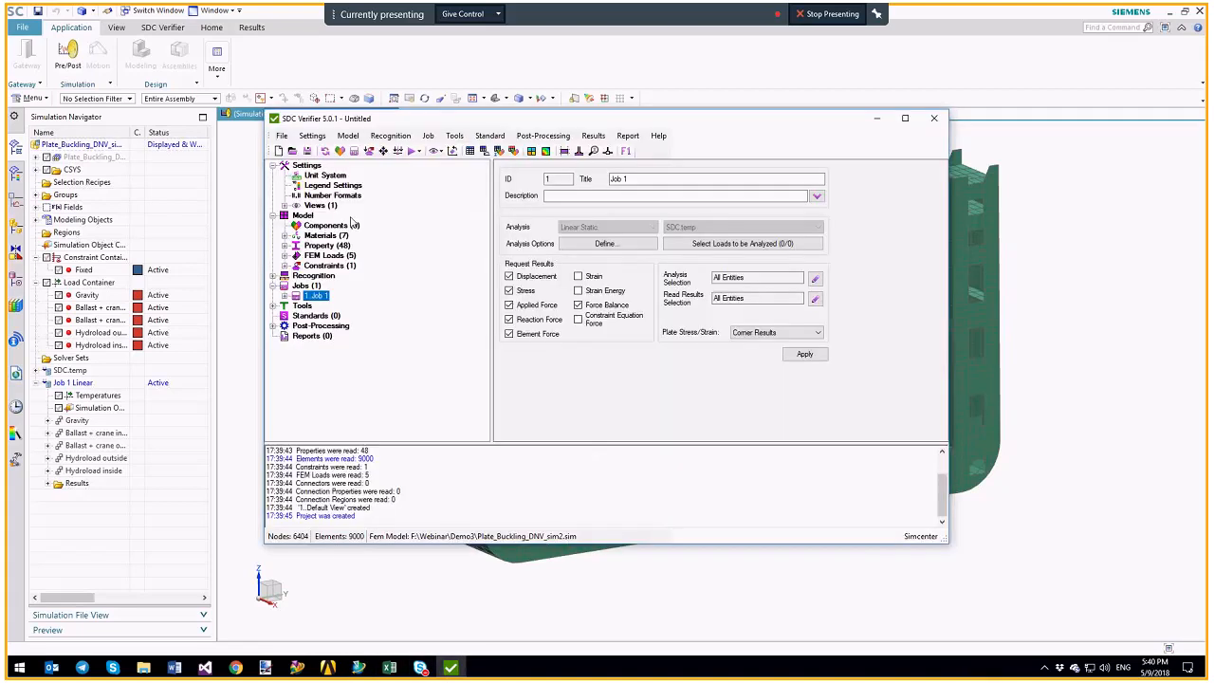
click(285, 255)
click(285, 315)
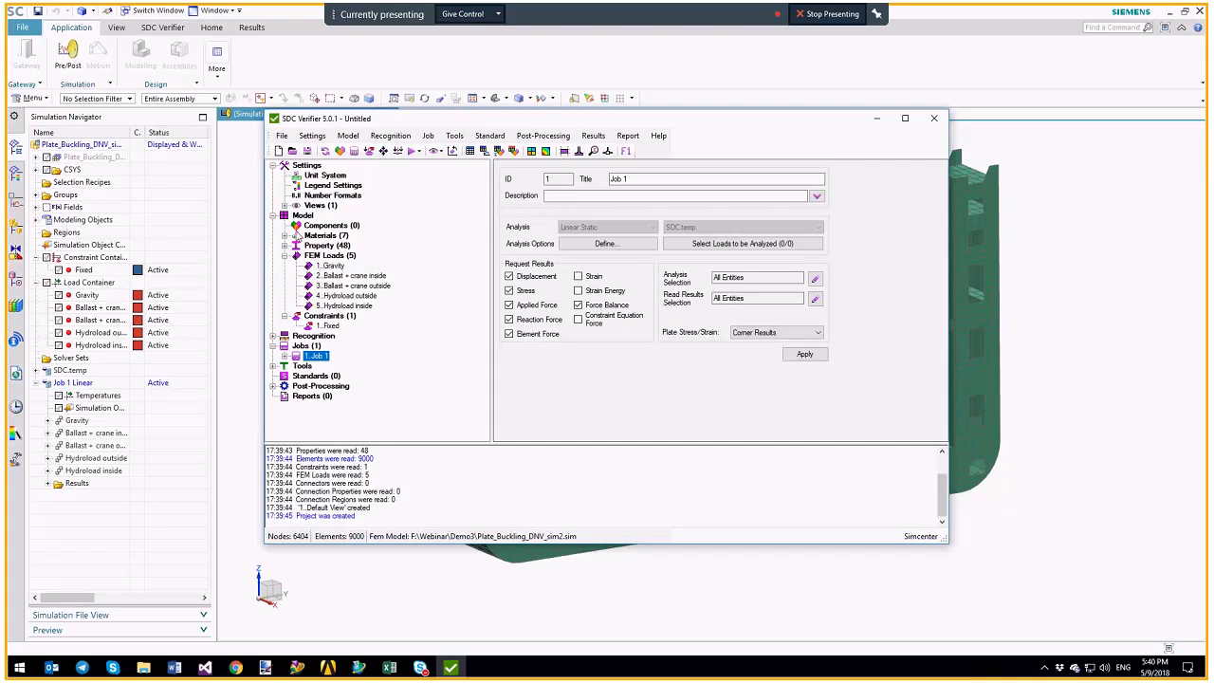
click(284, 355)
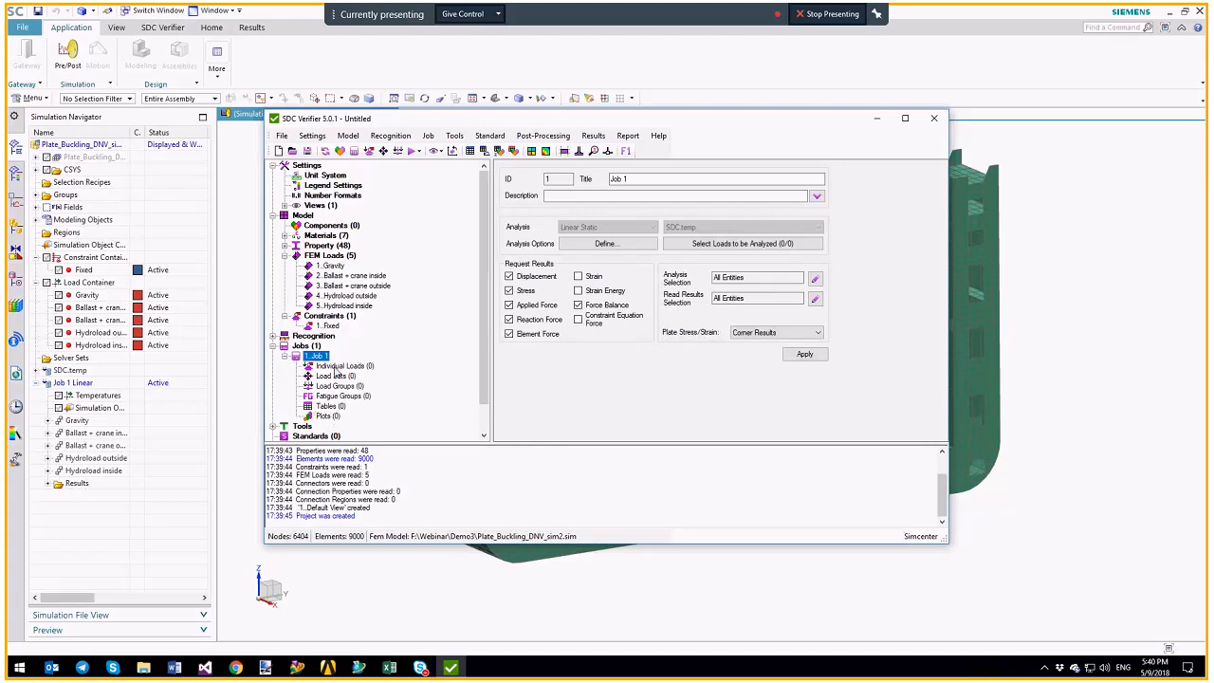
Create individual loads for the job from all five FEM loads combined with the Fixed constraint.
right_click(335, 367)
click(347, 366)
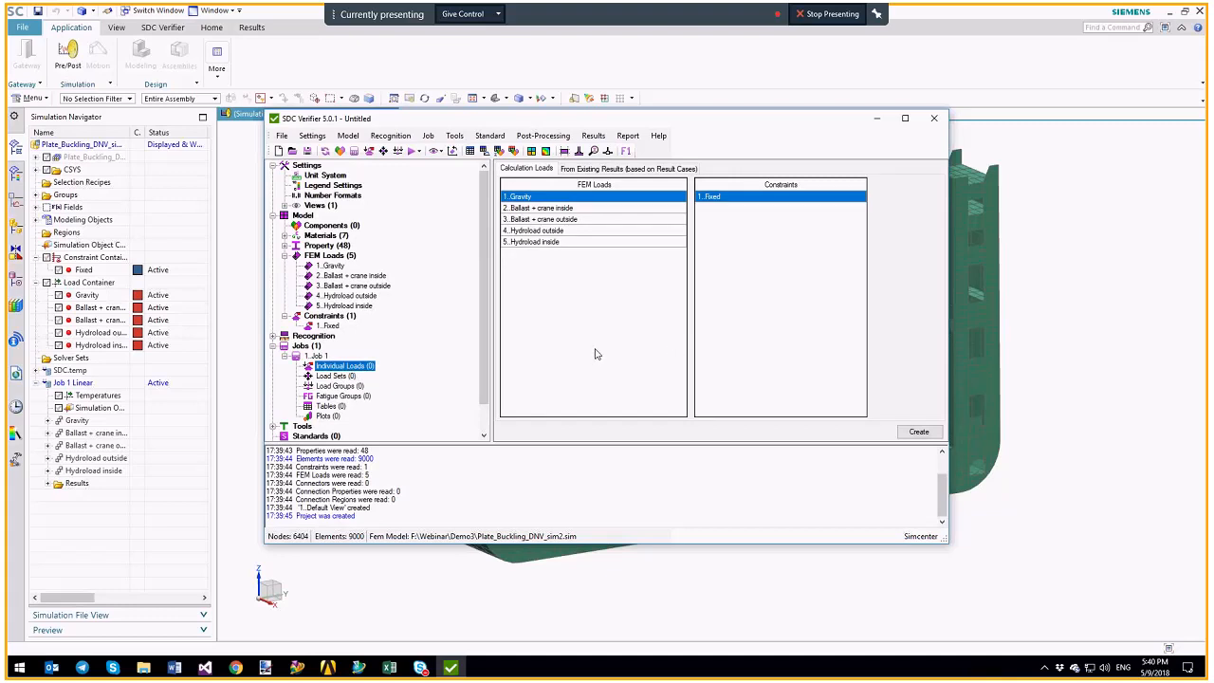
shift+click(583, 243)
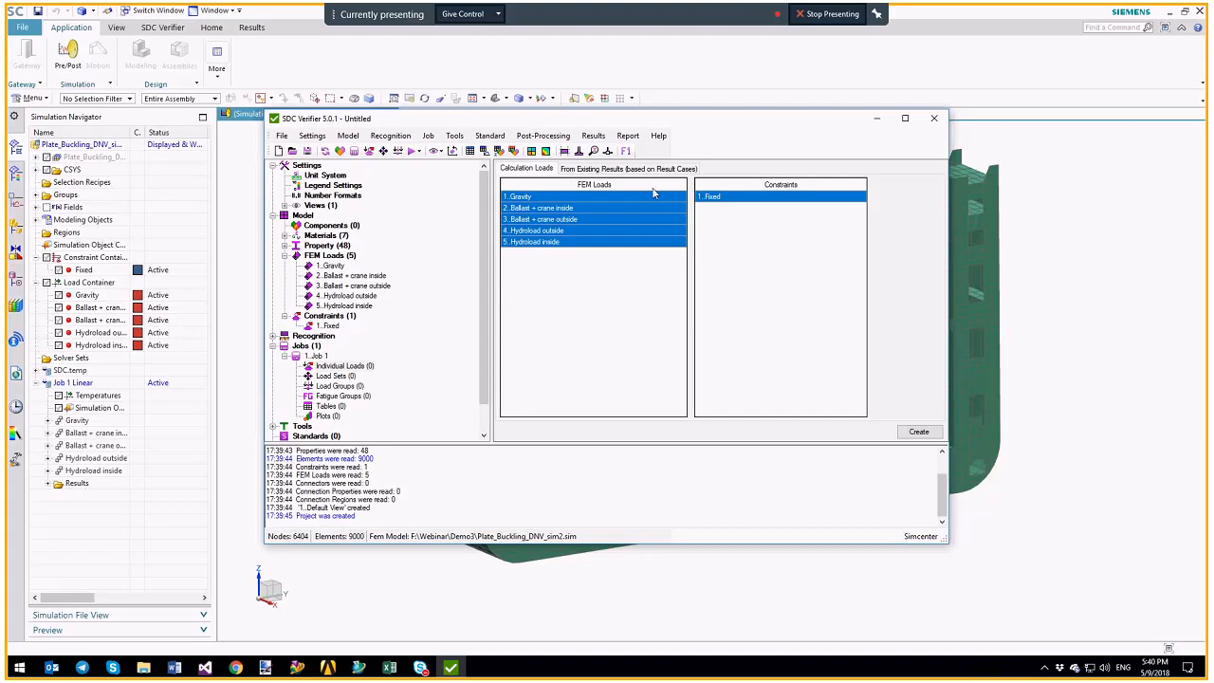
click(920, 433)
scroll(351, 305, down, 2)
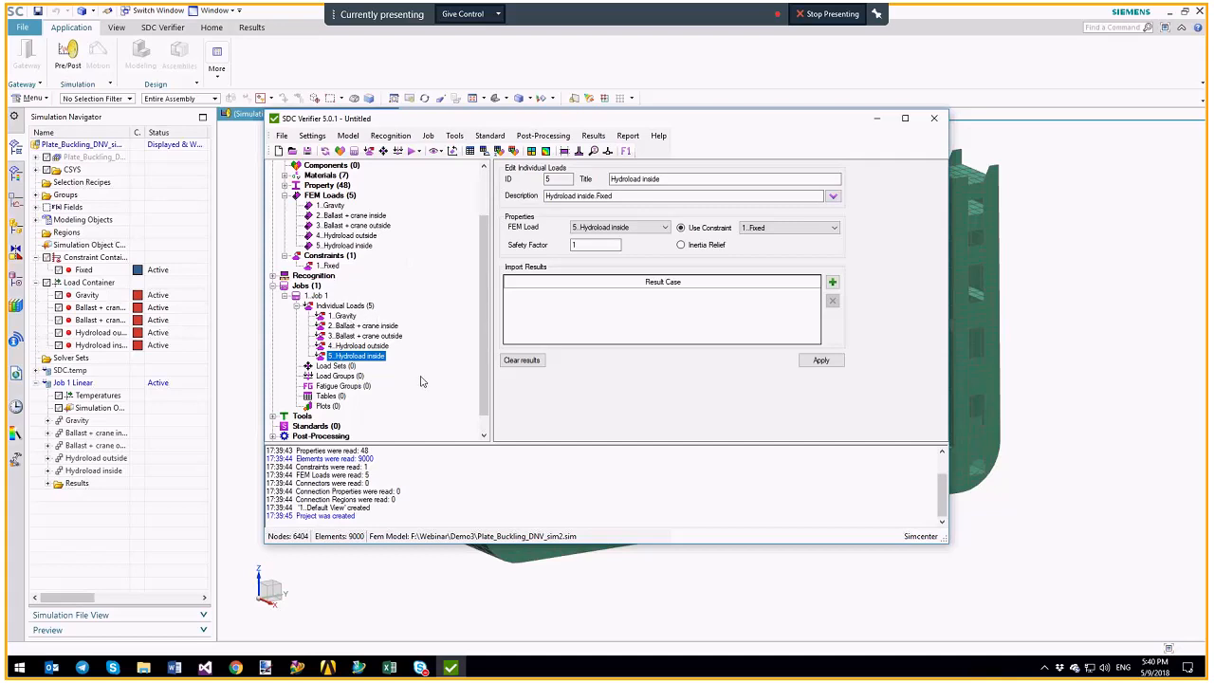
Set up a load set titled LC1 with Gravity and Ballast + crane outside at factor 0.8.
click(335, 366)
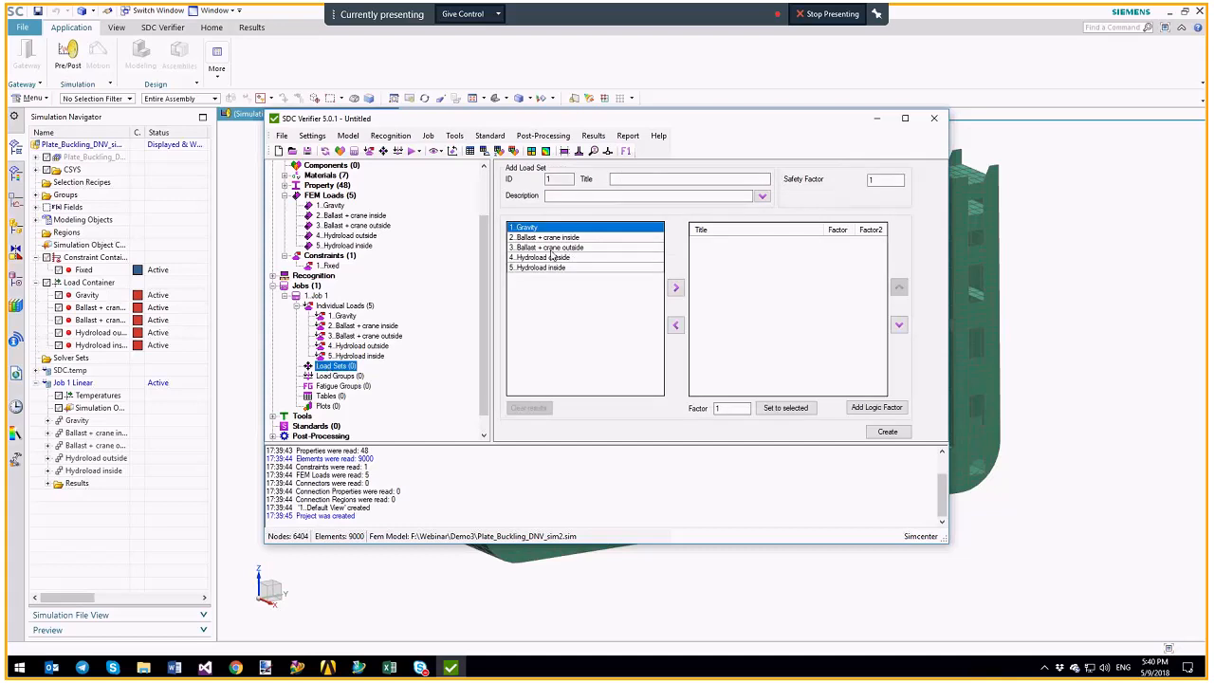
click(675, 286)
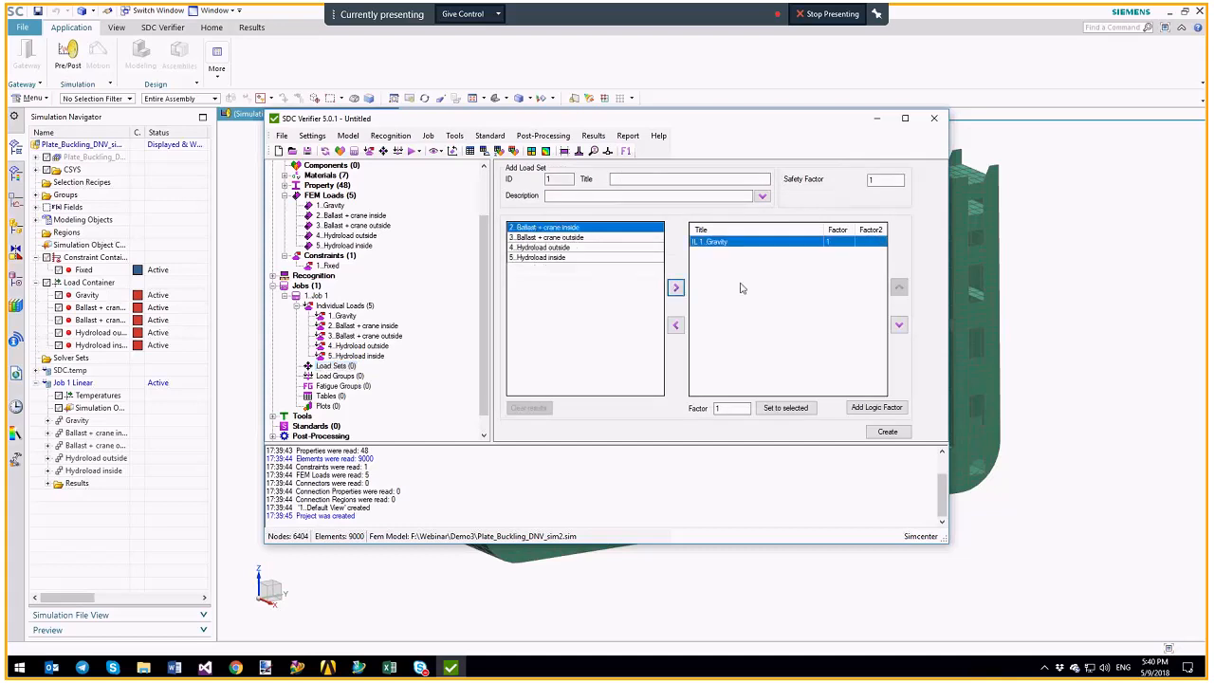
double_click(528, 239)
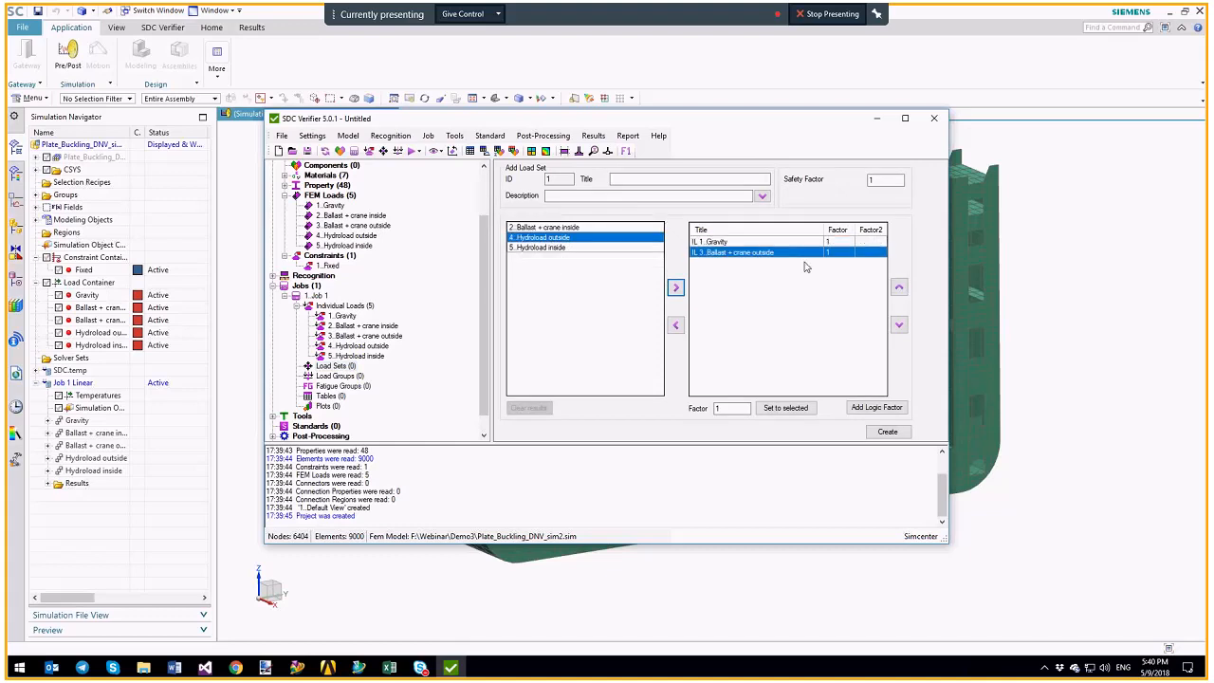
click(836, 252)
text(0.8)
click(633, 179)
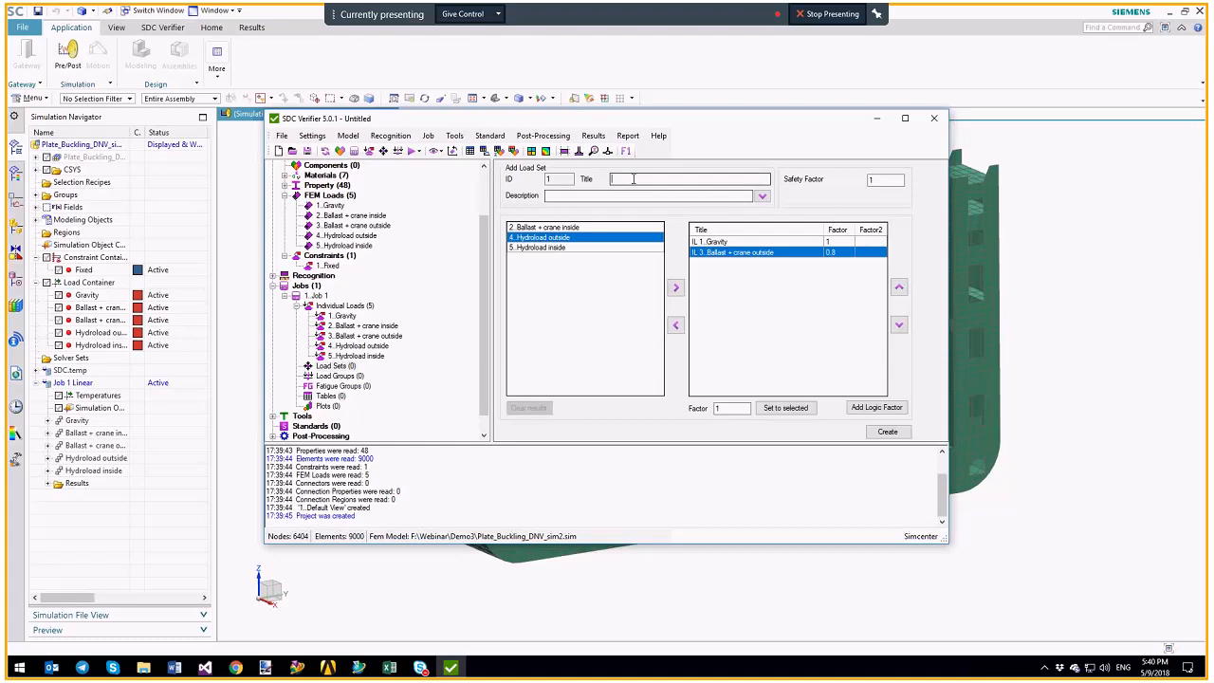
text(LC1)
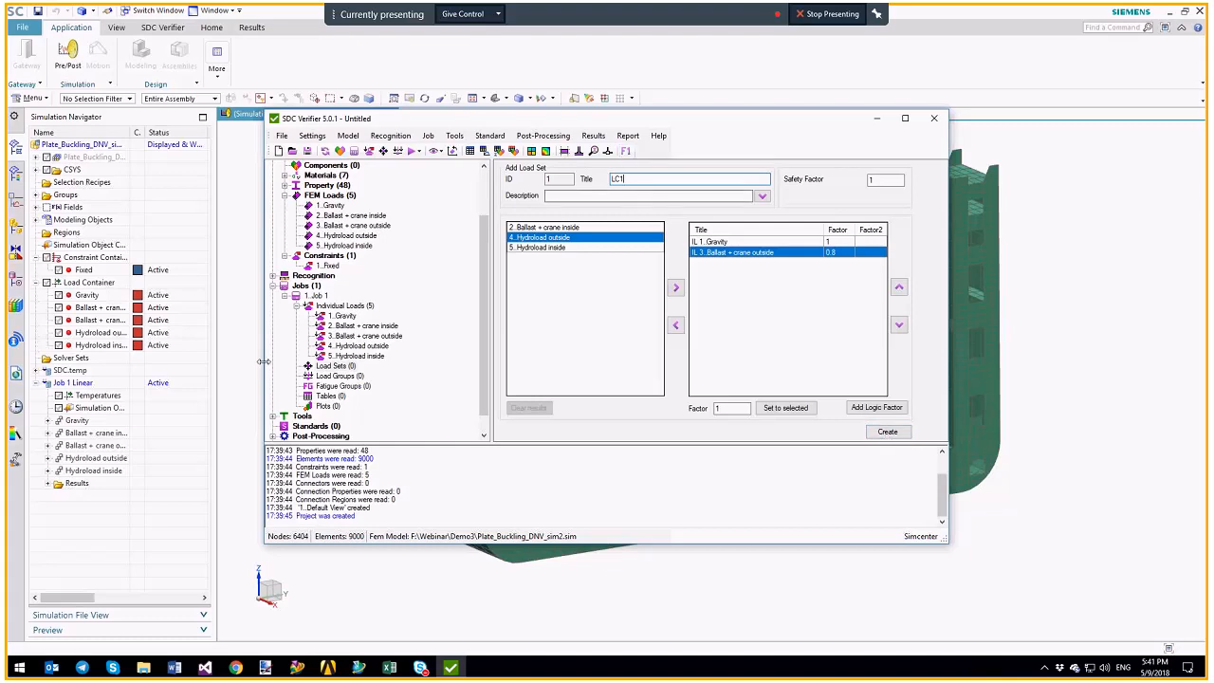
Open multiple load set creation and copy the load combination table from the Excel sheet.
right_click(329, 368)
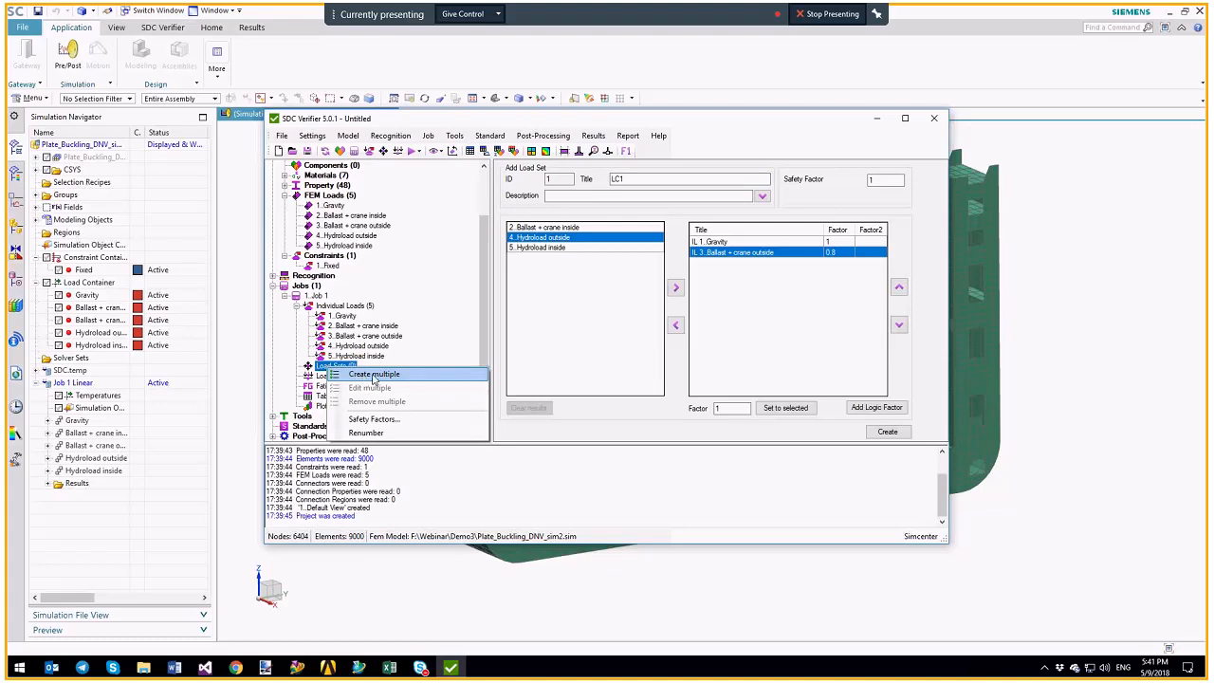
click(375, 376)
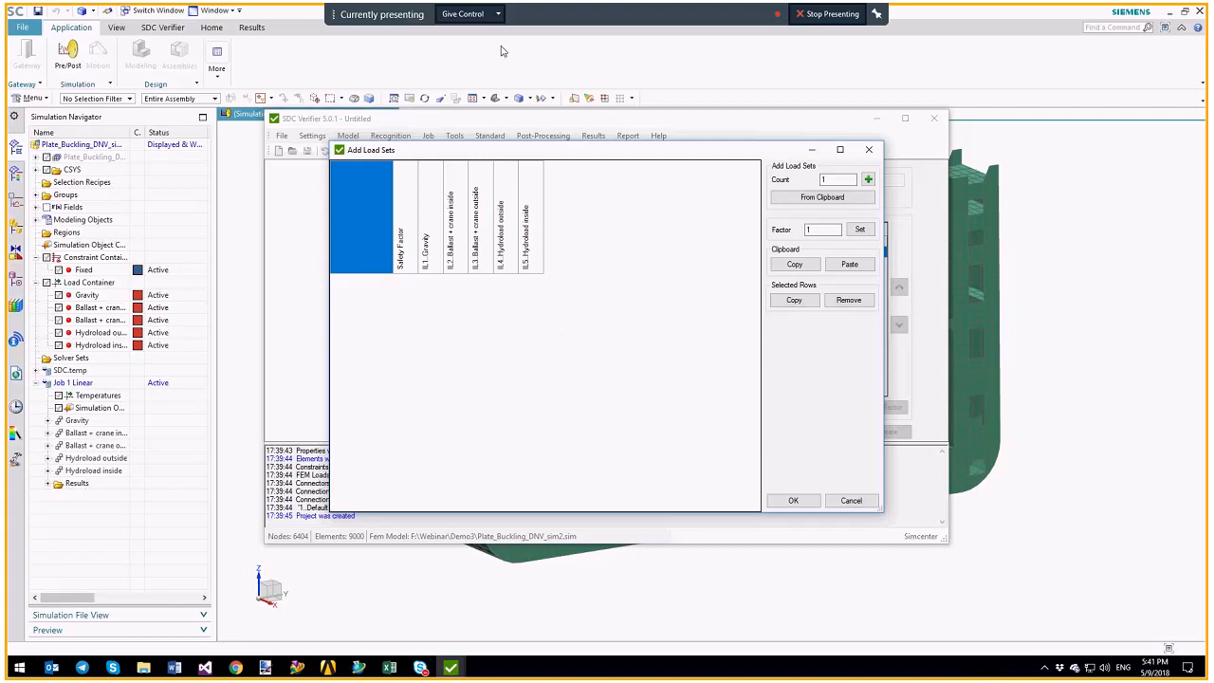
click(389, 667)
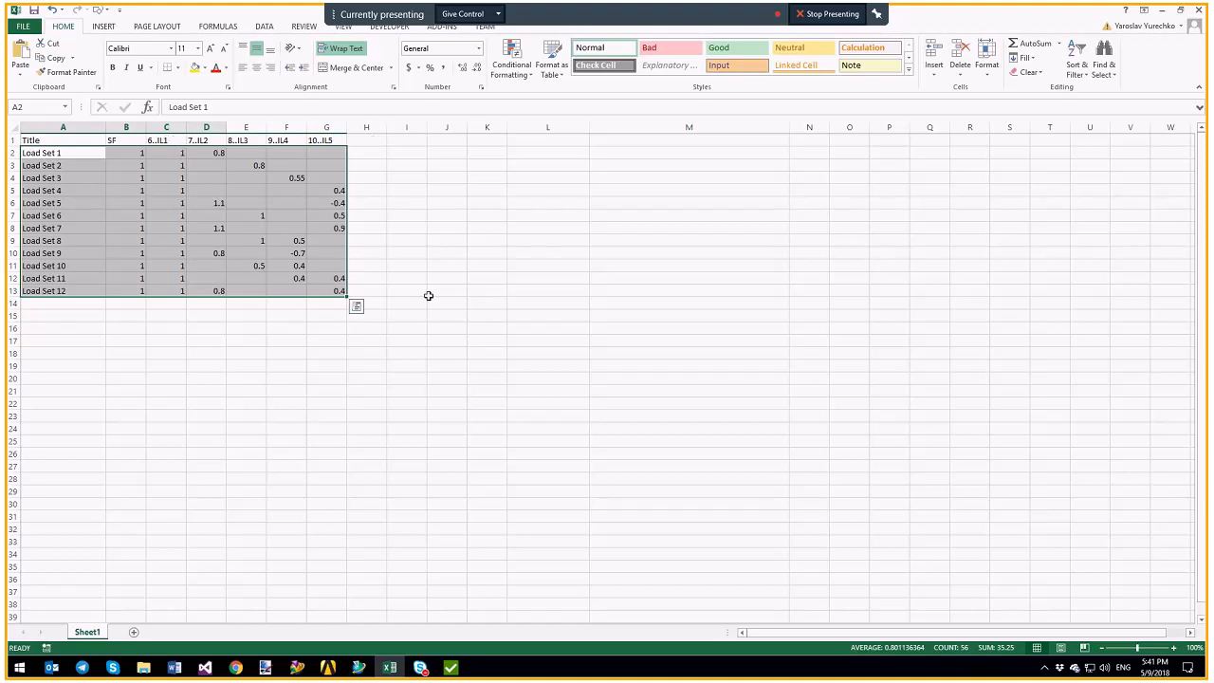
key(ctrl+c)
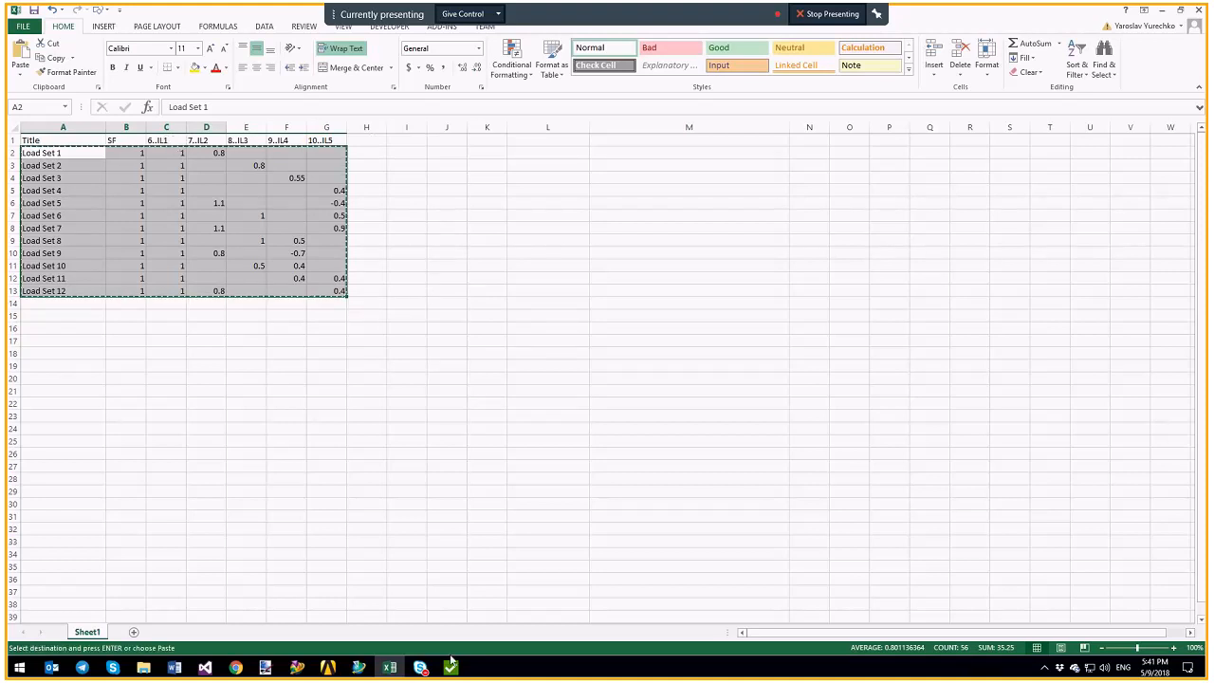
Import the twelve load sets from the clipboard and confirm them.
click(451, 664)
click(534, 610)
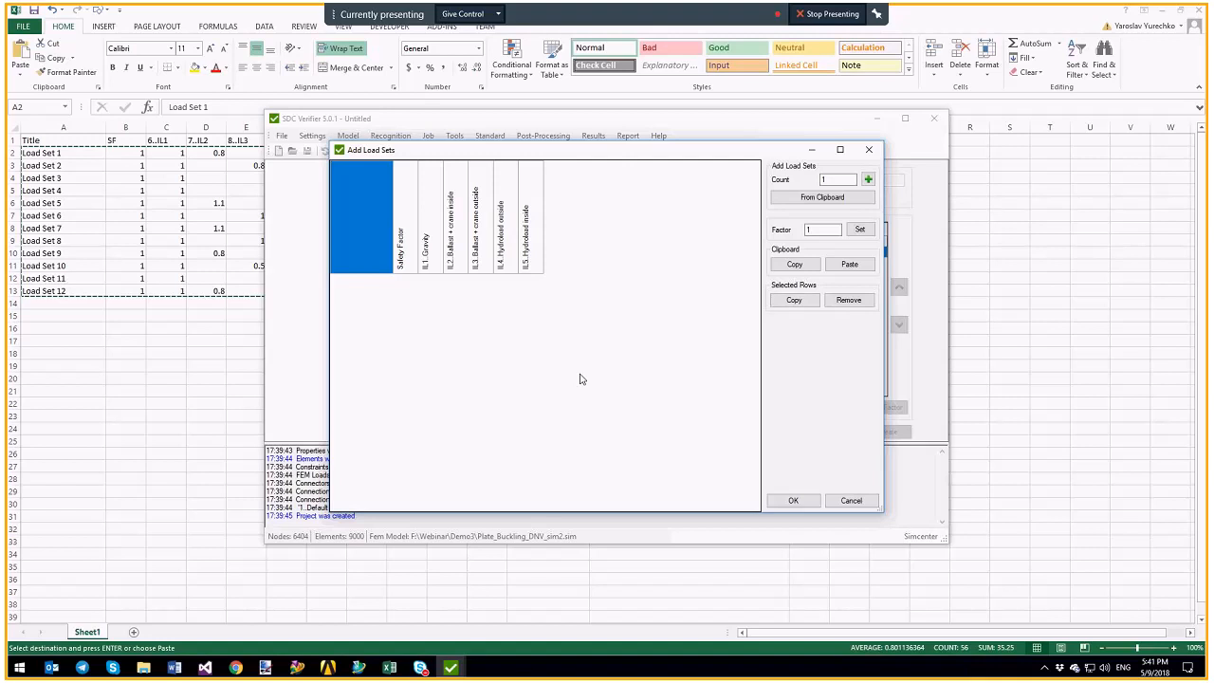
click(849, 199)
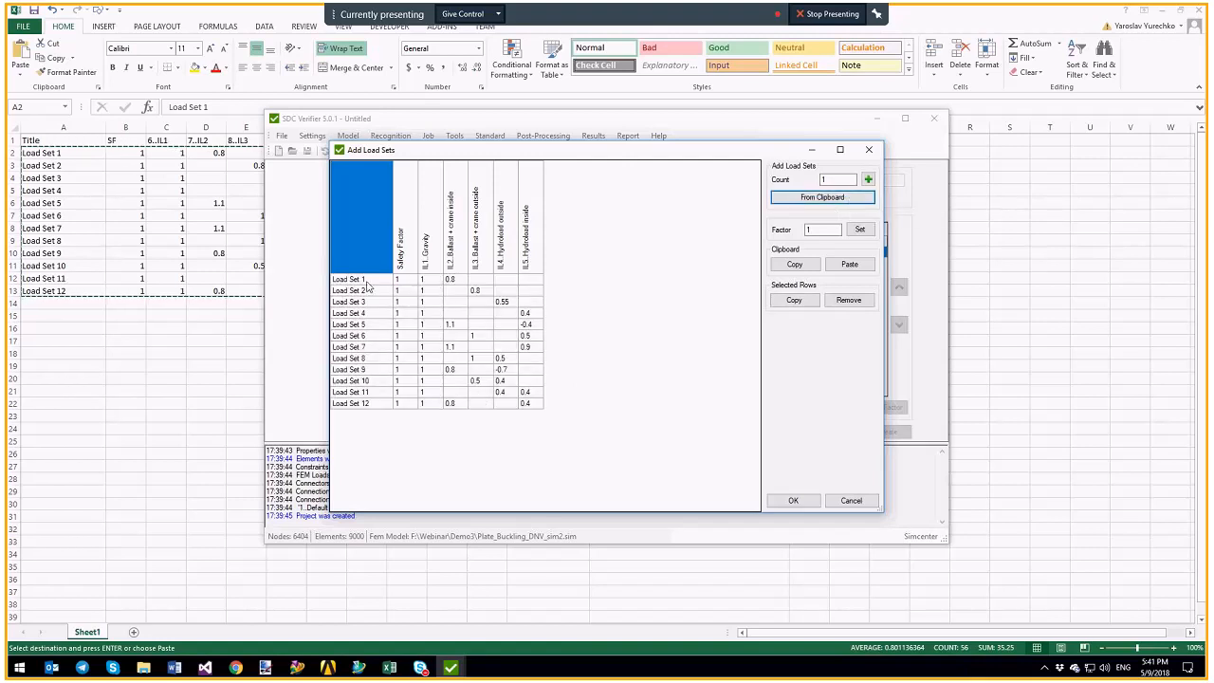
click(802, 501)
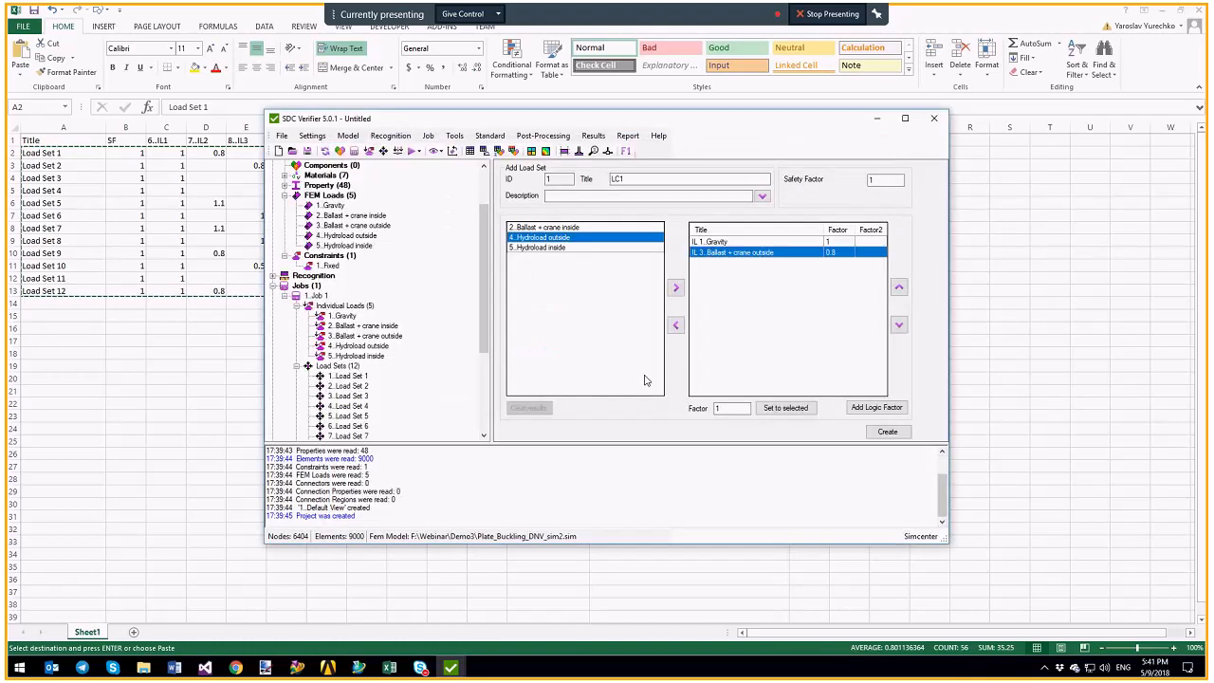
Inspect the created load sets individually and in the multiple-edit table without changing them.
click(349, 285)
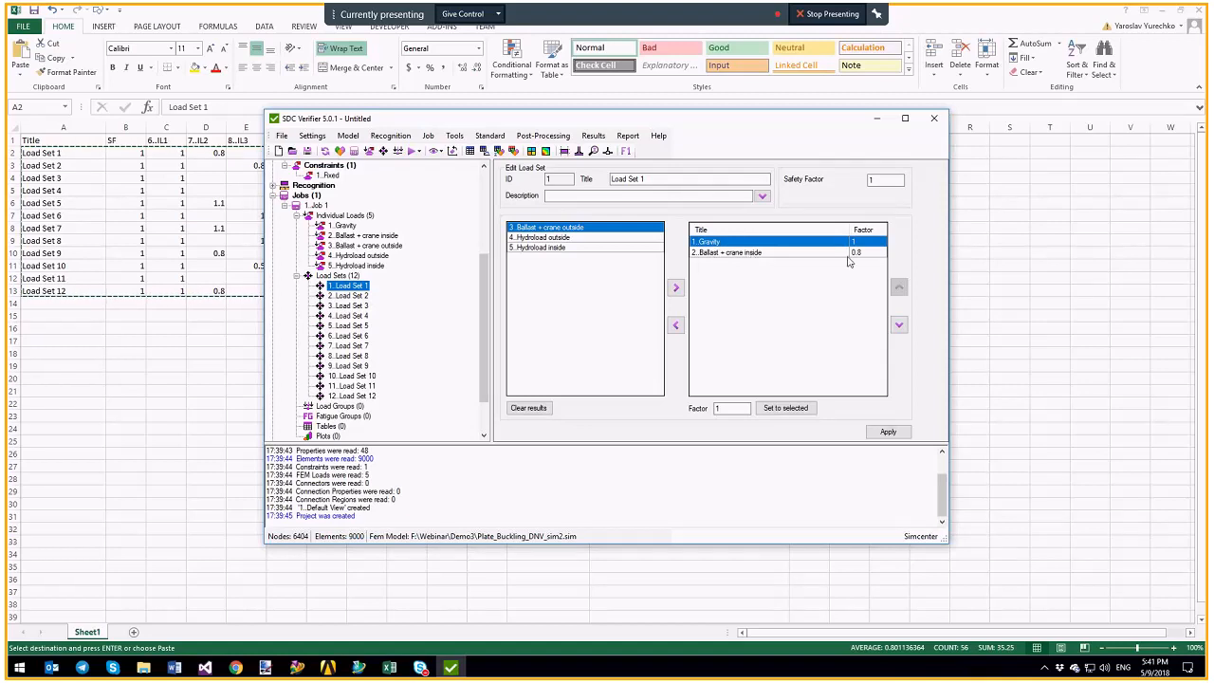
click(351, 314)
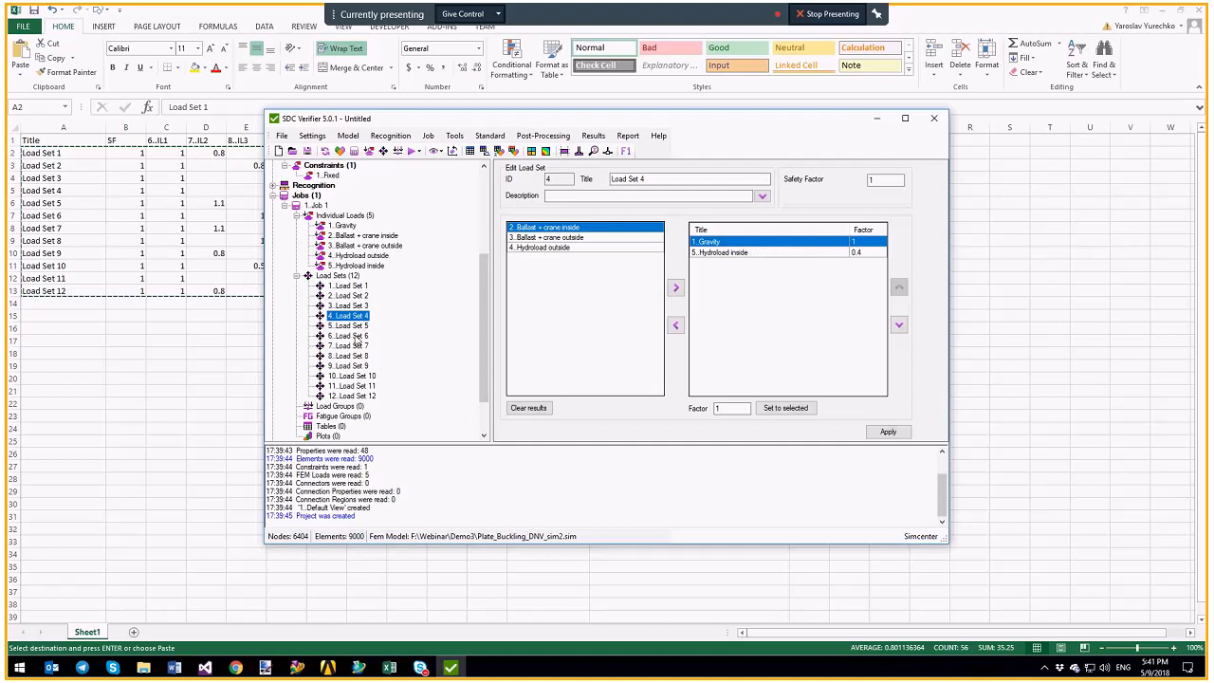
click(339, 276)
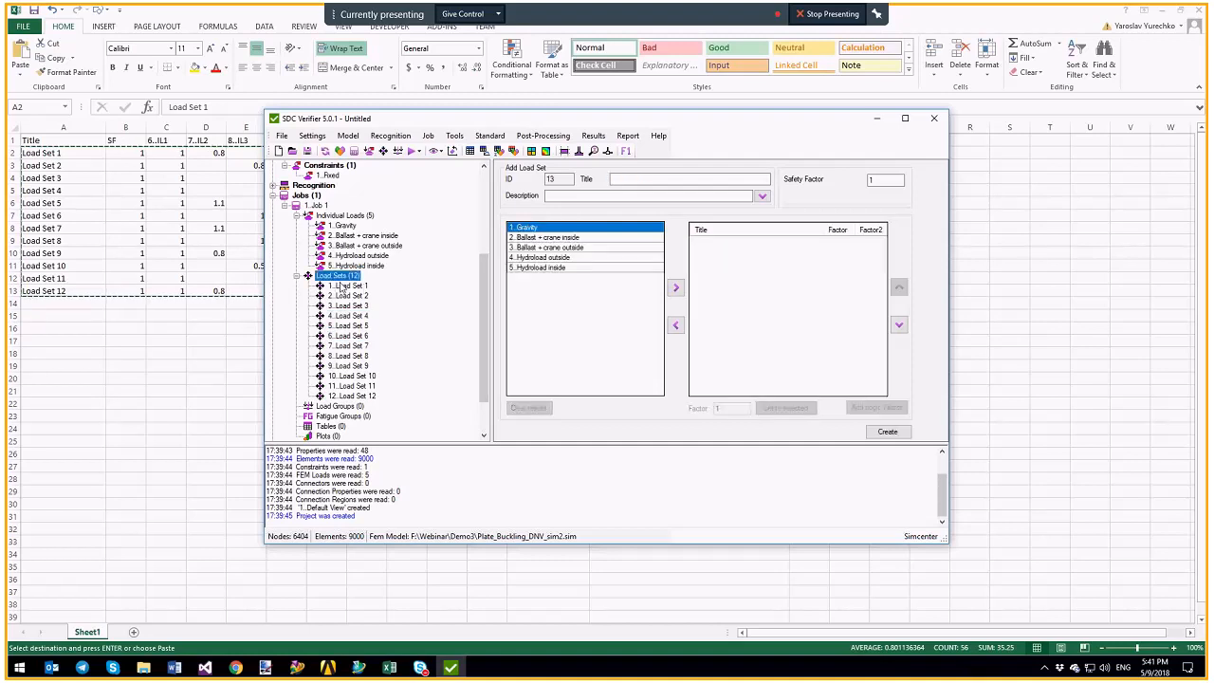
right_click(347, 283)
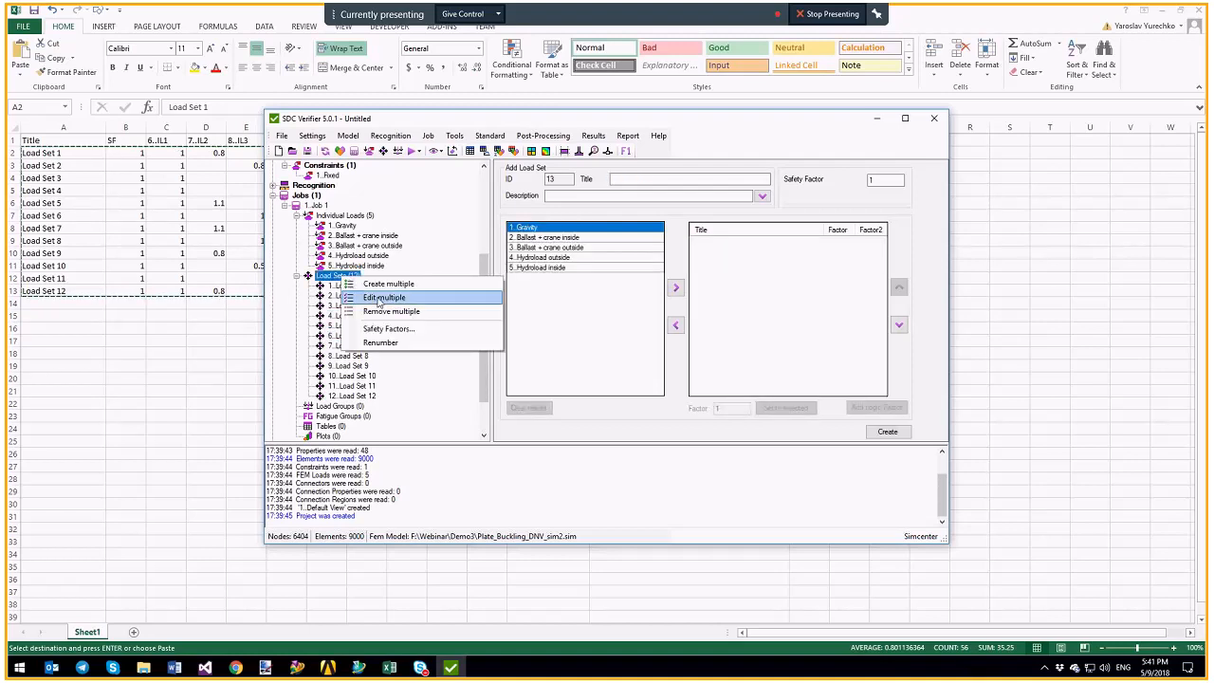
click(379, 297)
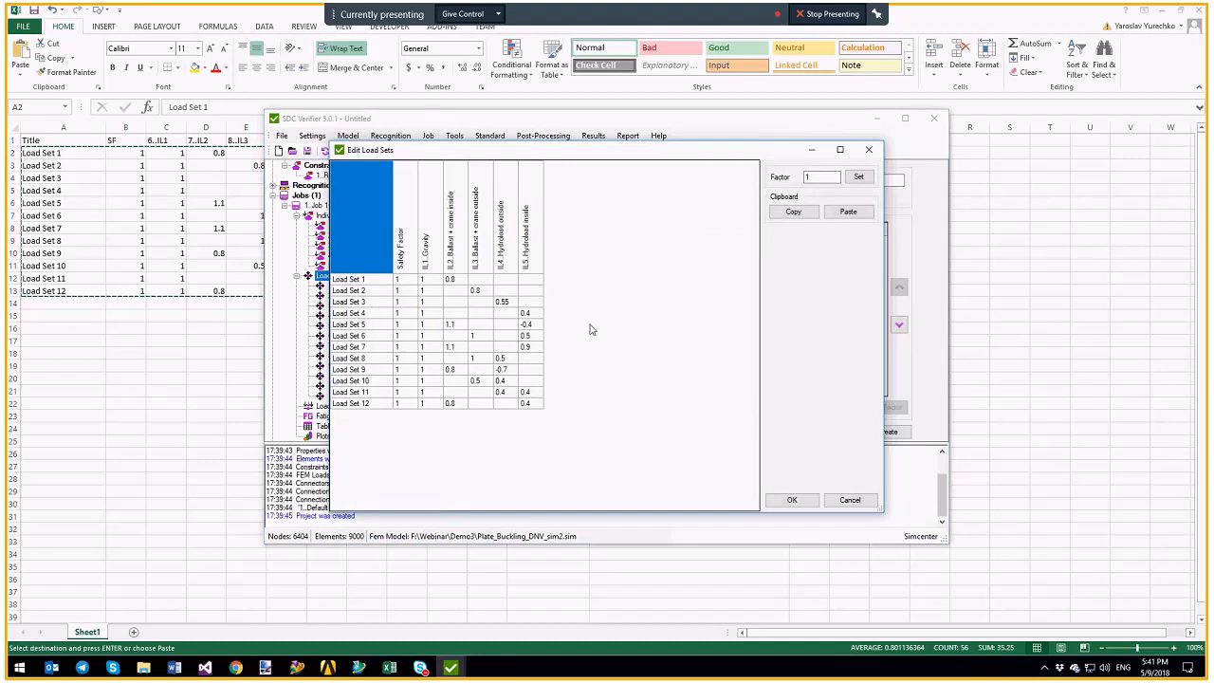
click(850, 500)
scroll(414, 281, down, 1)
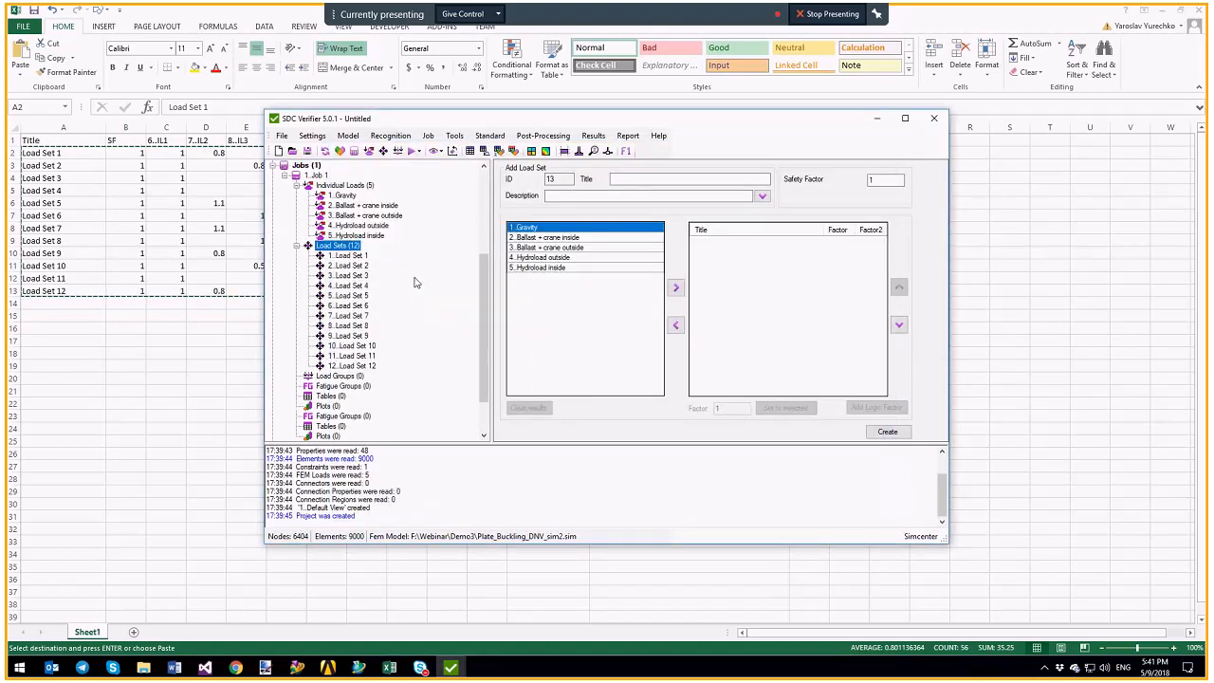
Create a load group titled Envelope containing Load Set 1 through Load Set 12.
click(340, 355)
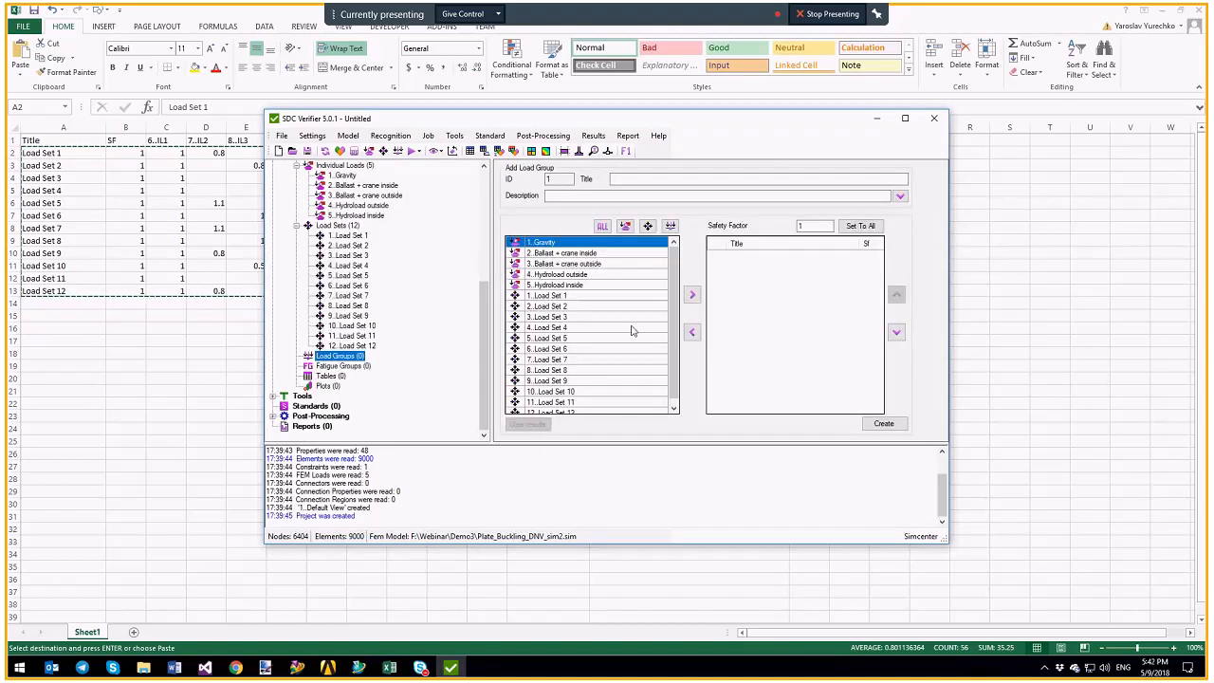
scroll(633, 315, down, 1)
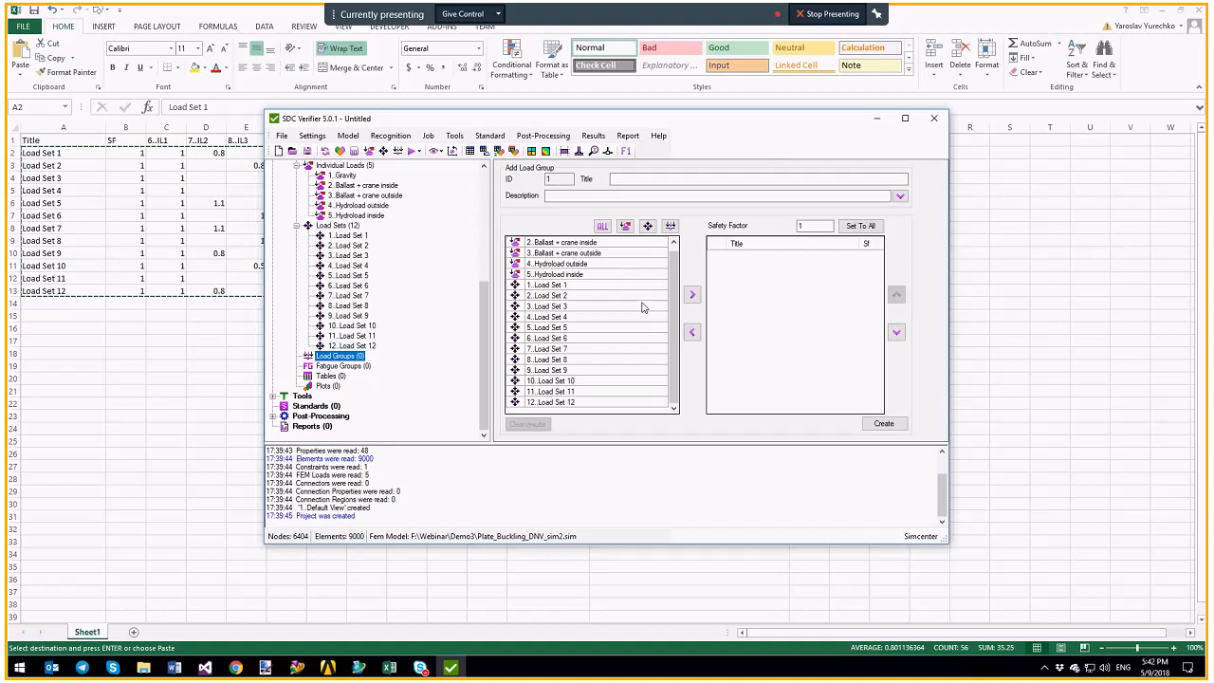
click(569, 287)
shift+click(572, 402)
click(691, 295)
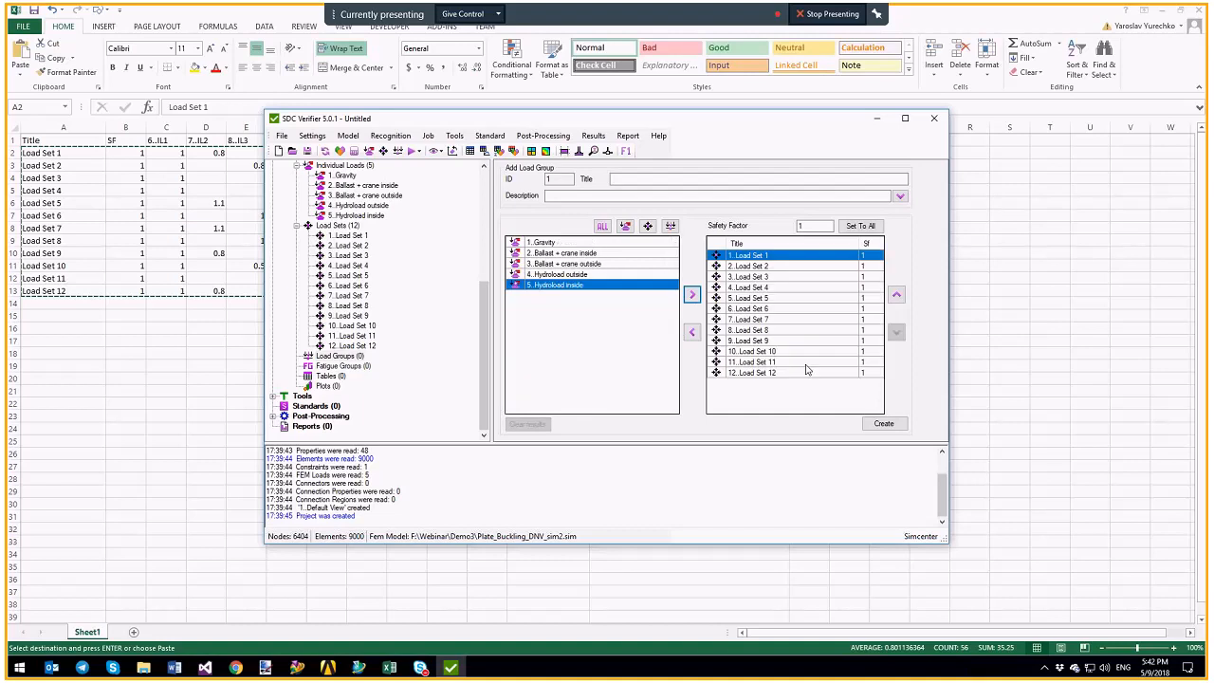
click(687, 178)
text(Envelope)
click(883, 423)
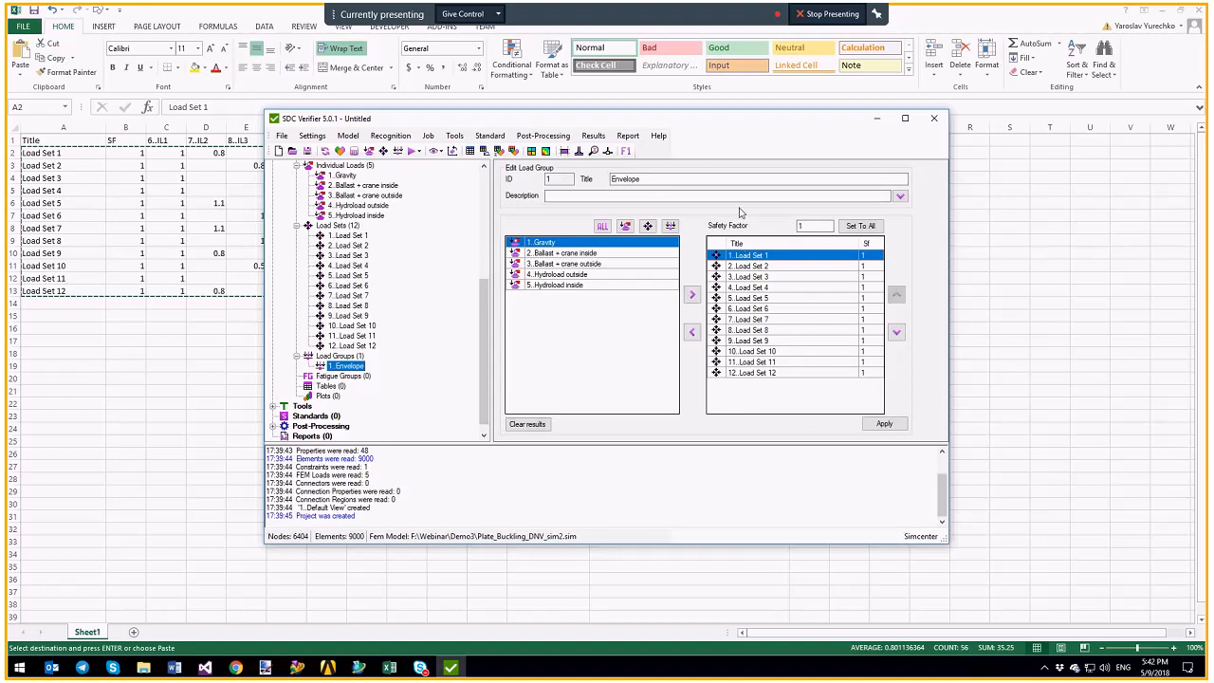
Open the Panel Finder wizard and find all sections and plates automatically.
scroll(360, 184, up, 2)
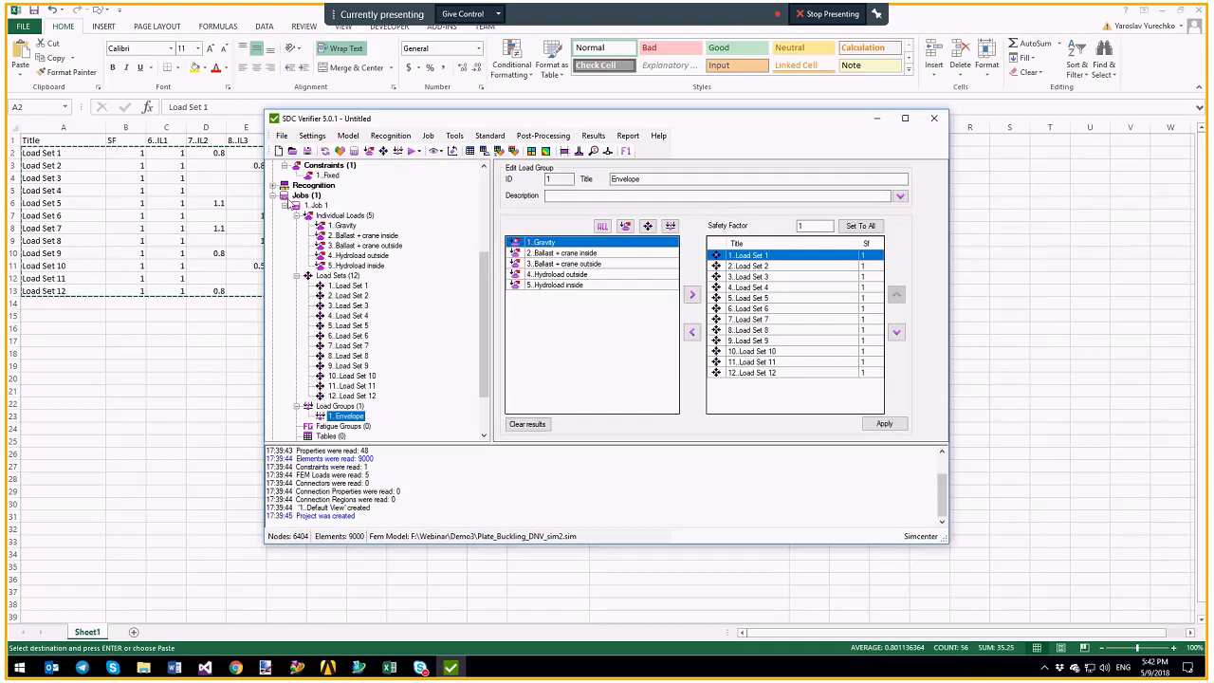
click(284, 206)
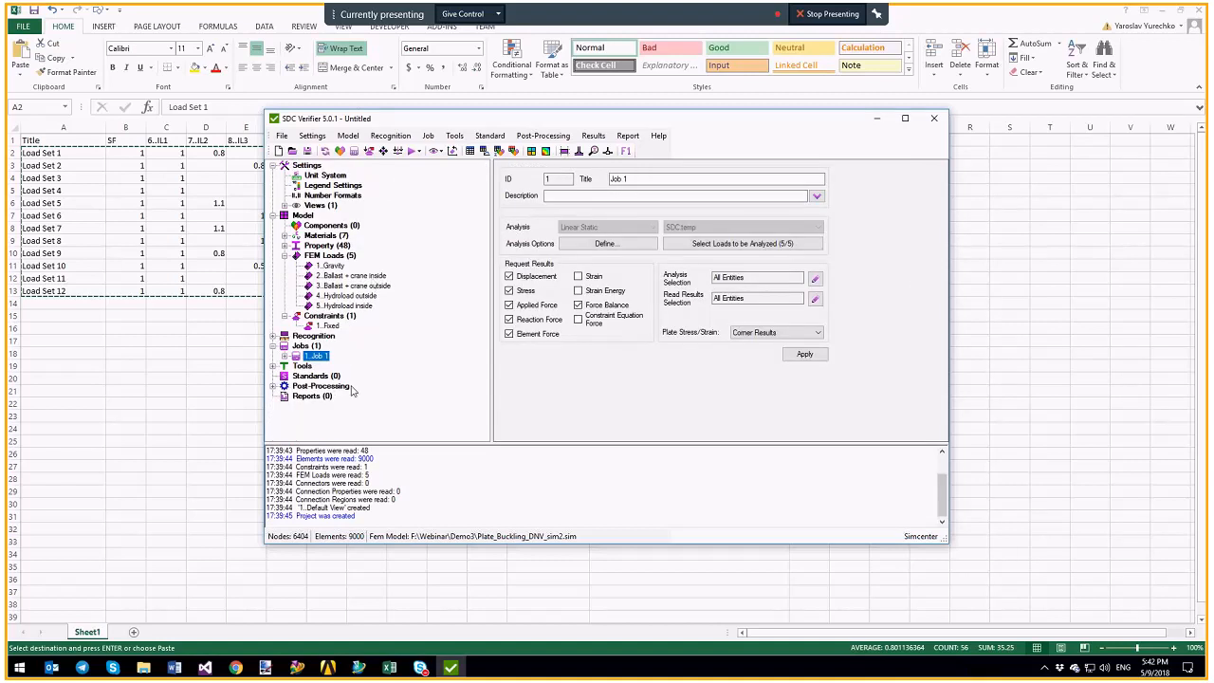
click(317, 377)
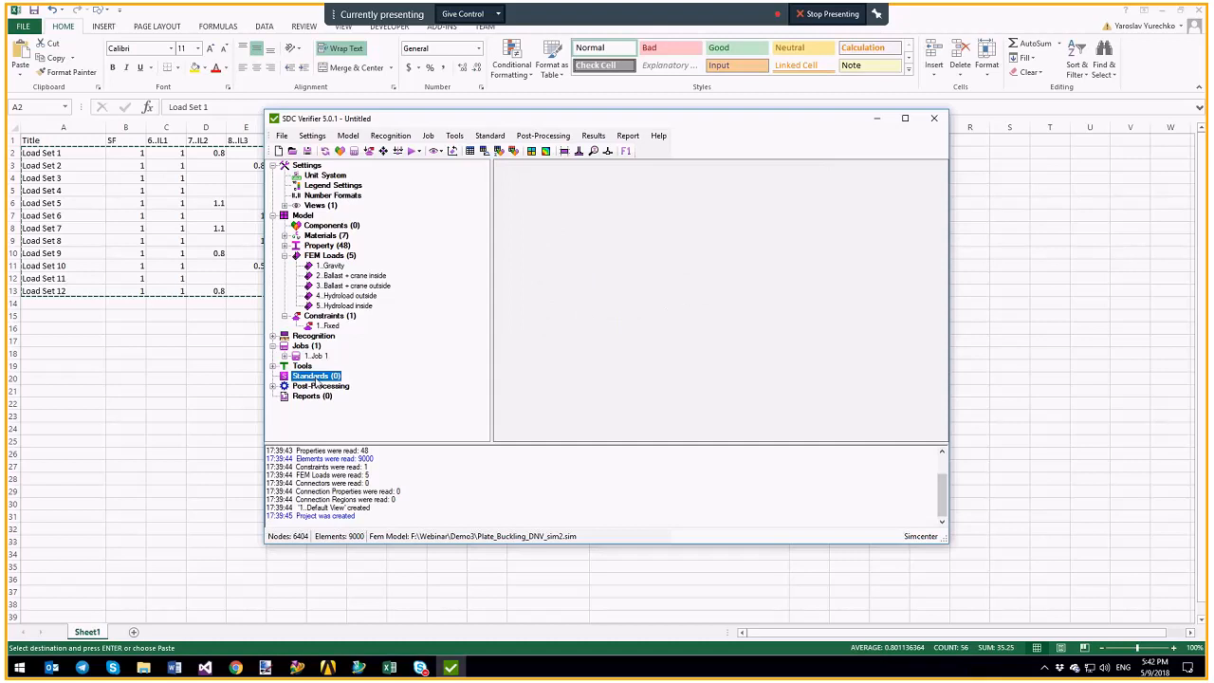
click(395, 137)
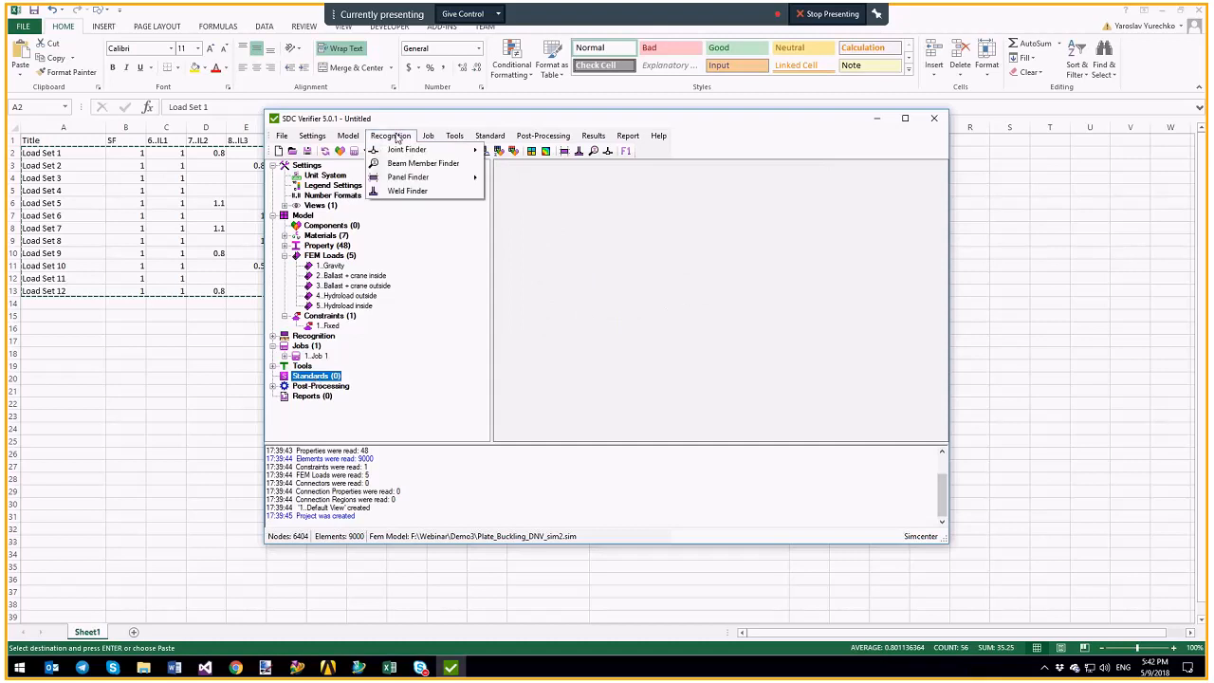
mouse_move(396, 180)
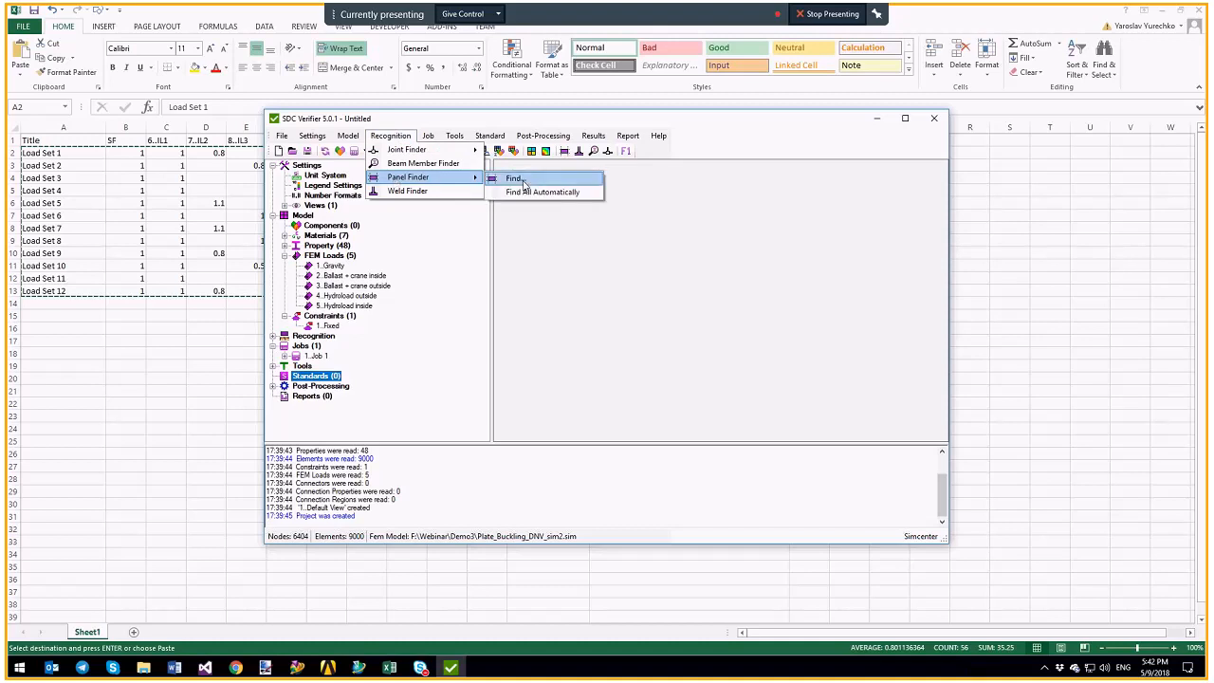
click(521, 178)
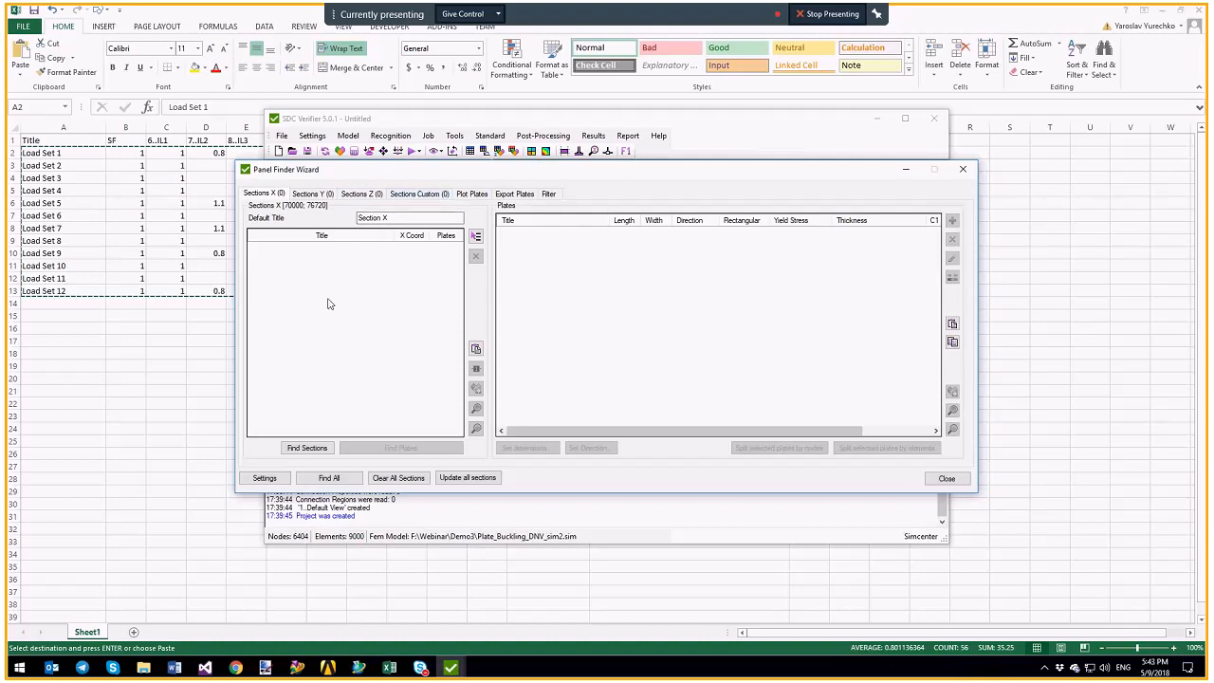
click(329, 478)
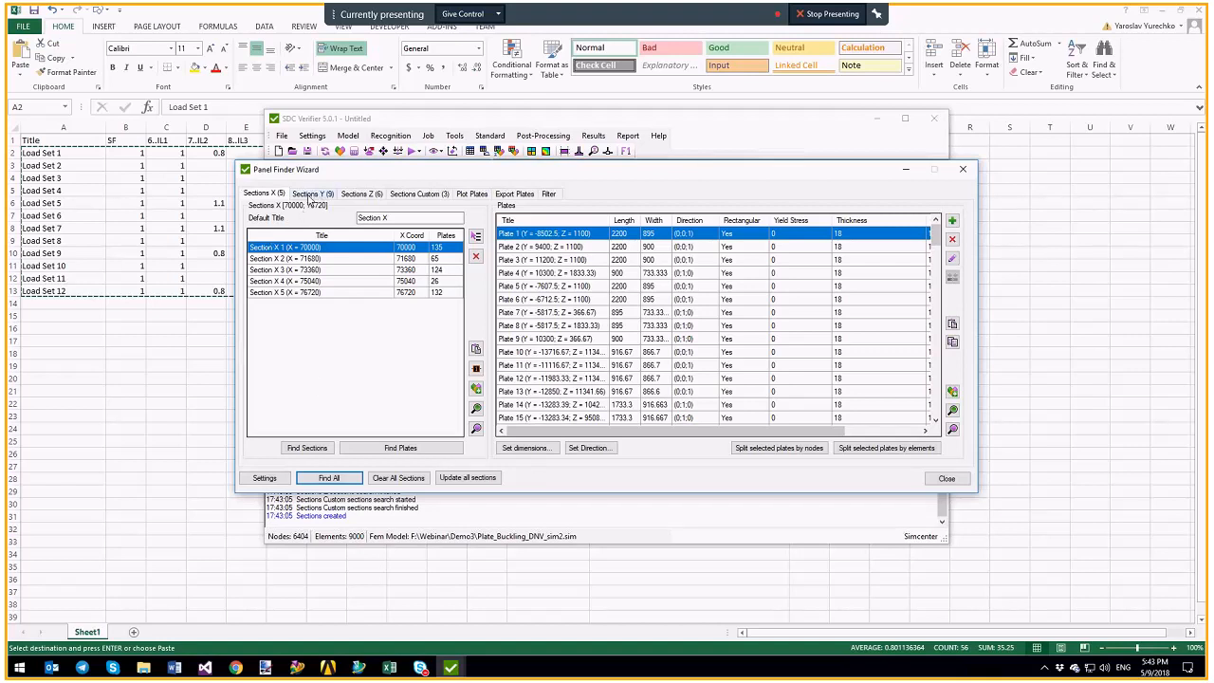
Review the section tabs and set the plate plot to all plates from sections, with only X sections selected.
click(362, 193)
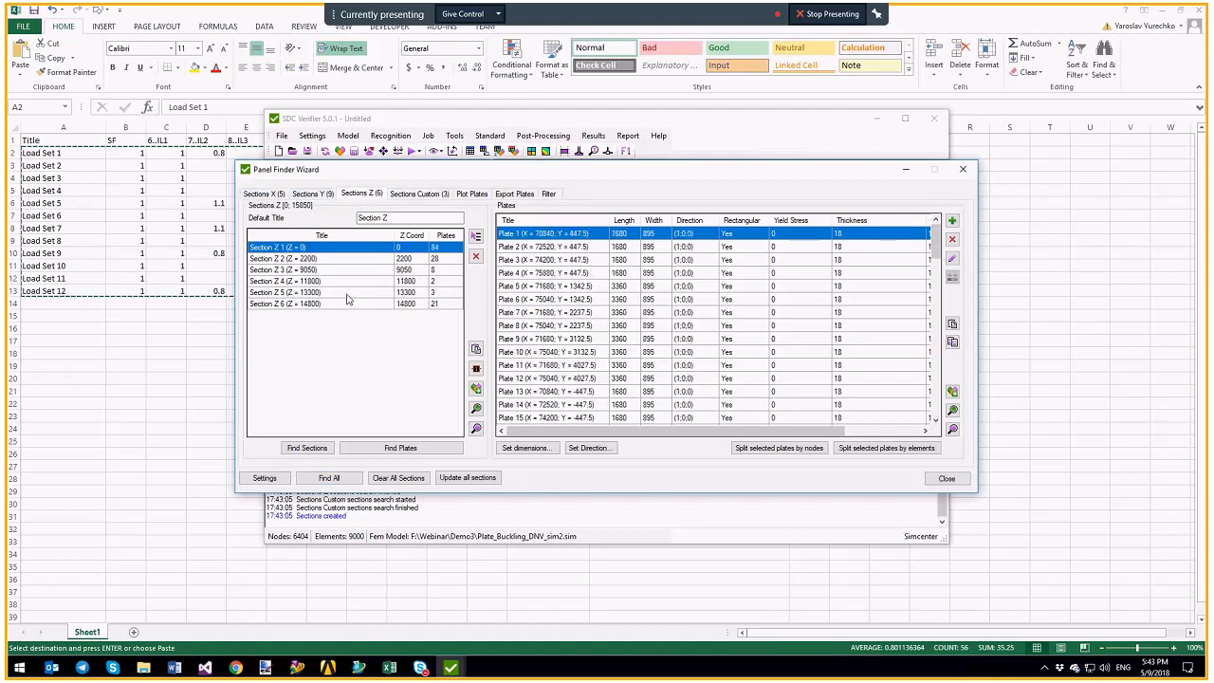
click(419, 194)
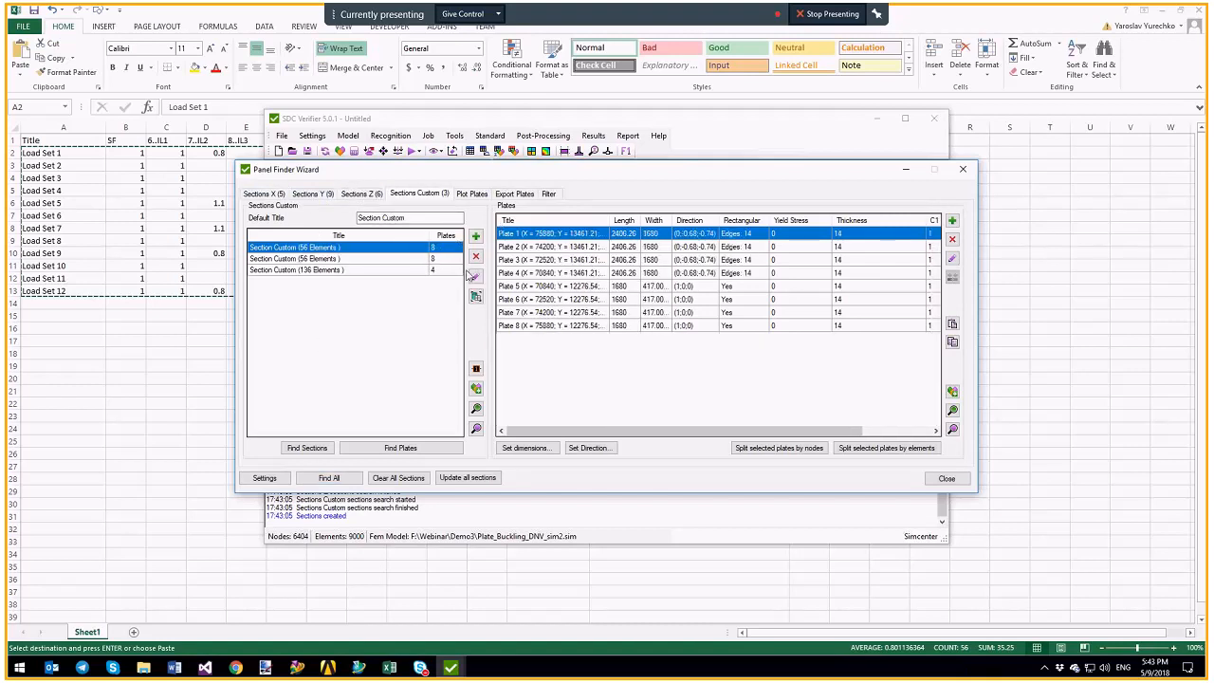
click(472, 193)
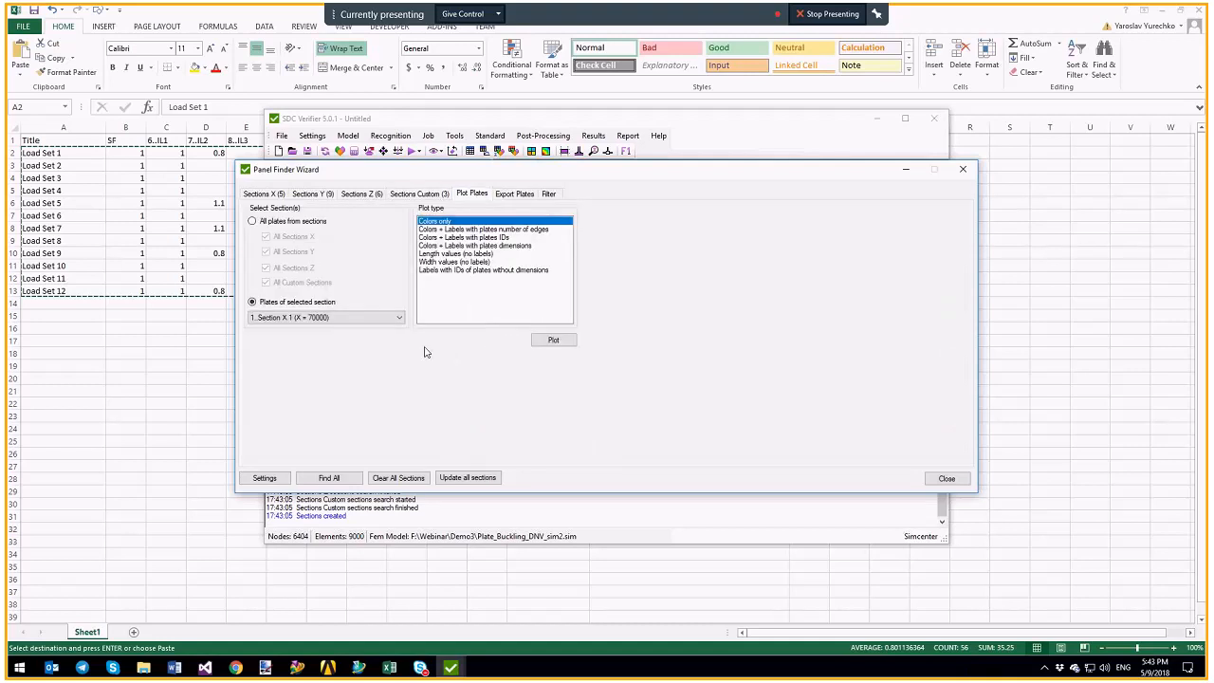
click(254, 222)
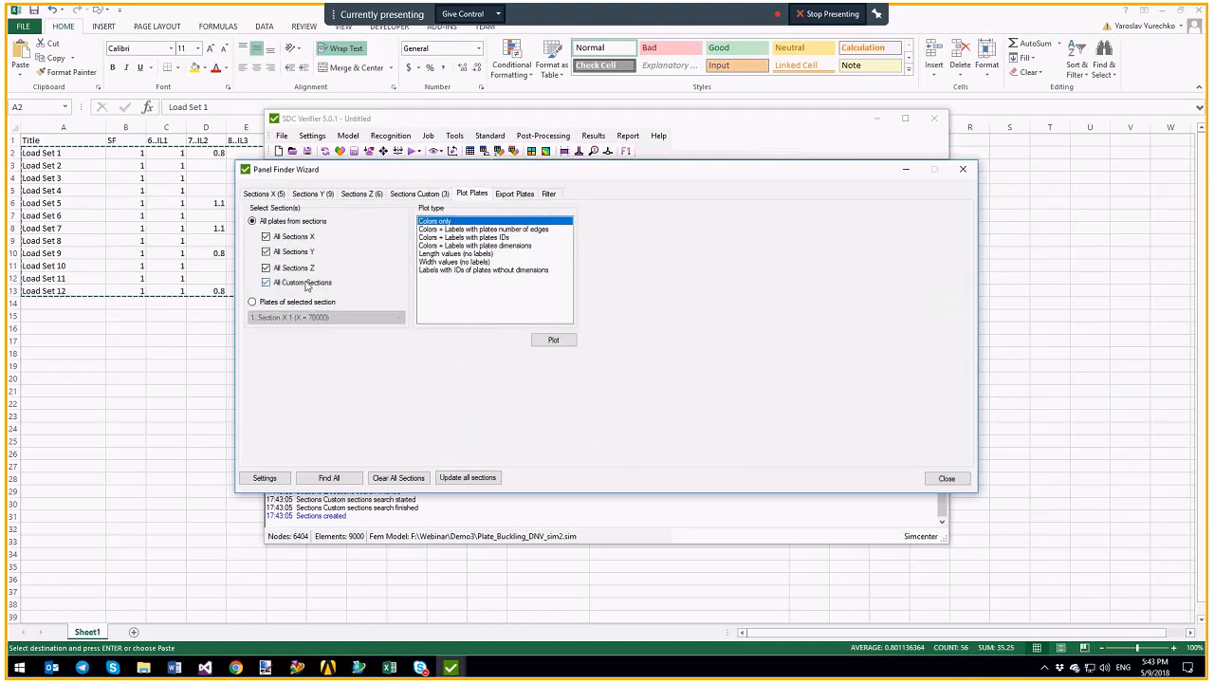
click(266, 251)
click(266, 268)
click(266, 283)
Plot the plates of Section X 1 with their ID labels in the model.
click(264, 195)
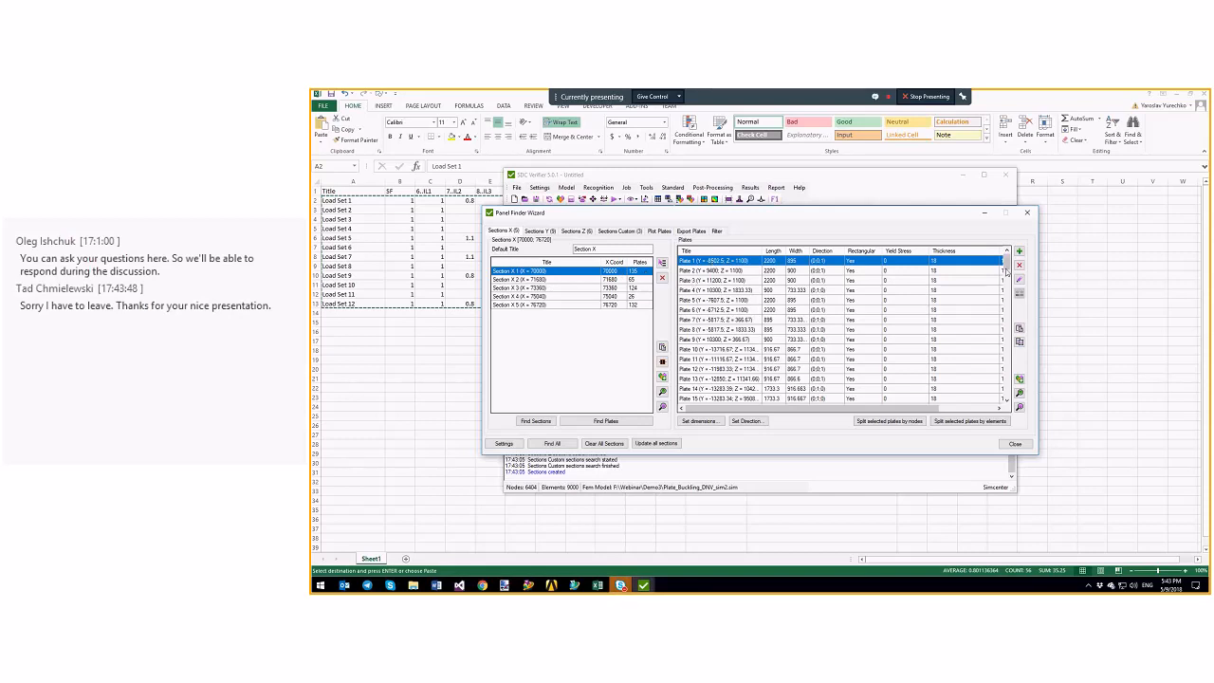
drag(1007, 270, 1006, 374)
click(750, 301)
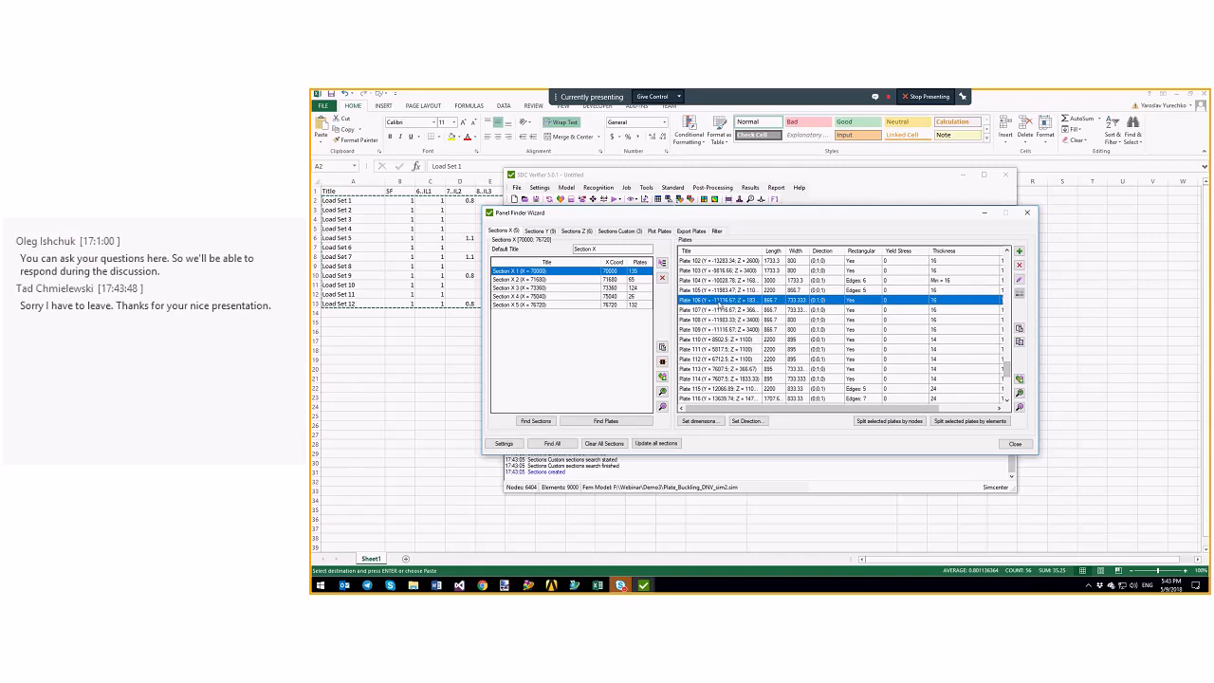
scroll(791, 303, up, 3)
scroll(792, 304, up, 4)
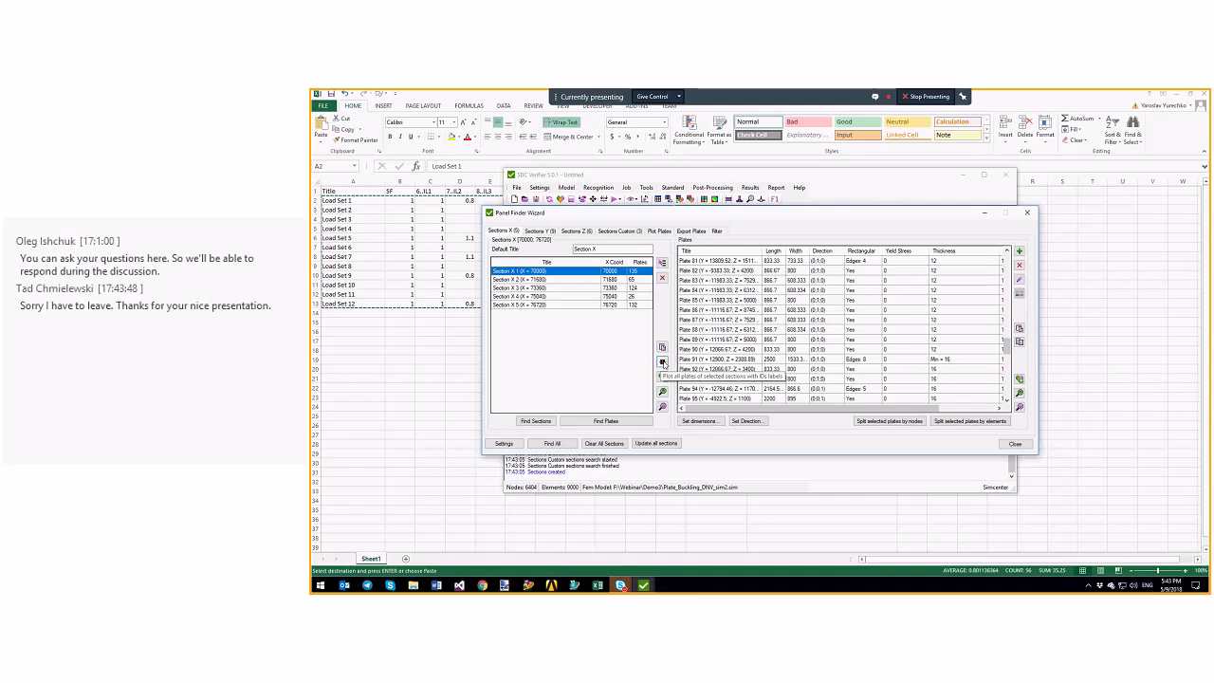
click(663, 363)
middle_drag(652, 370, 763, 310)
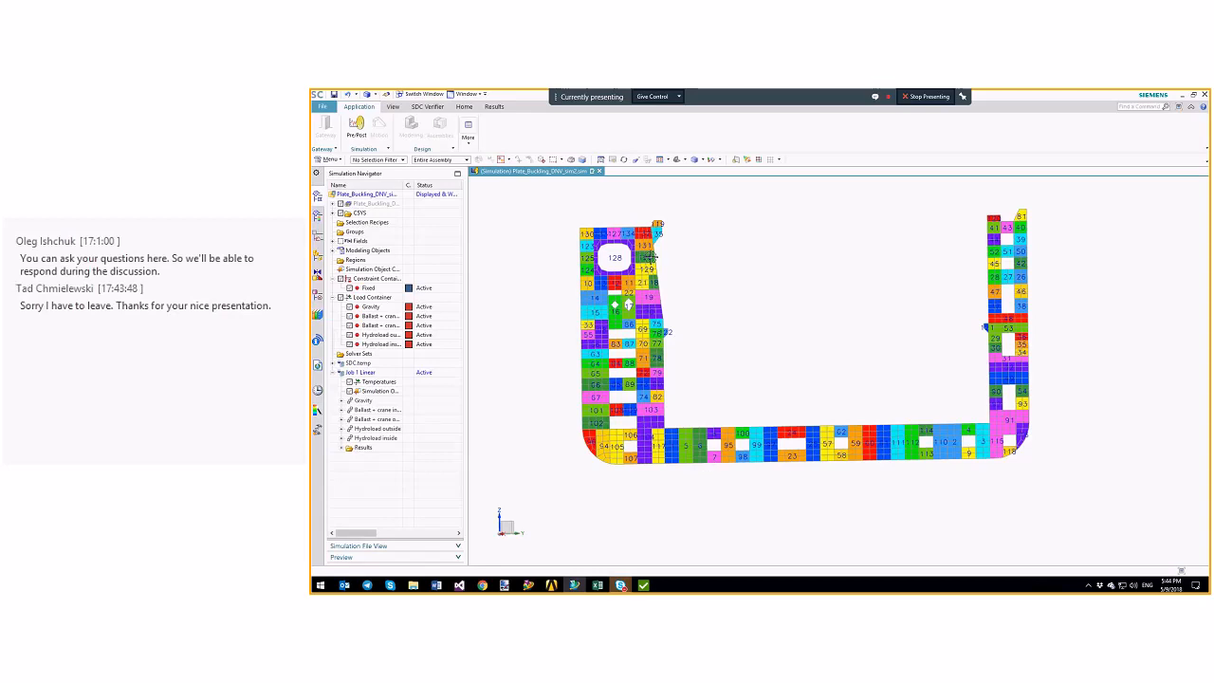
Select Plate 83 in the plate list to locate it in the model.
mouse_move(643, 586)
click(678, 541)
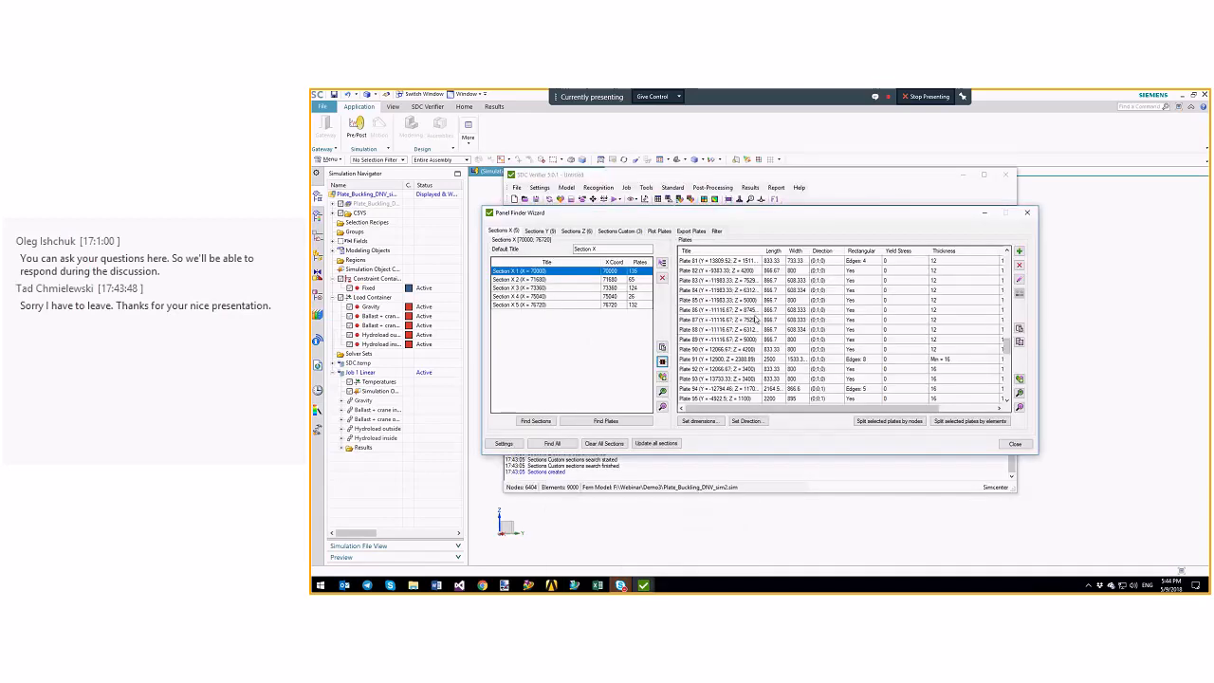
click(695, 280)
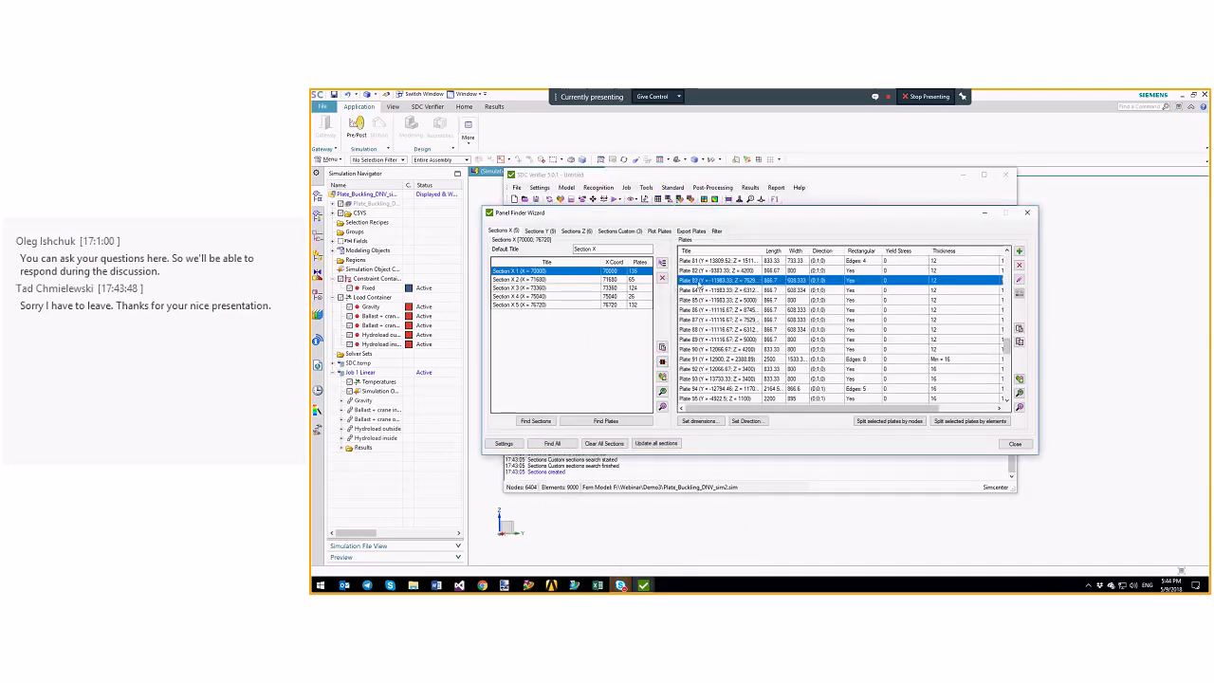
double_click(695, 280)
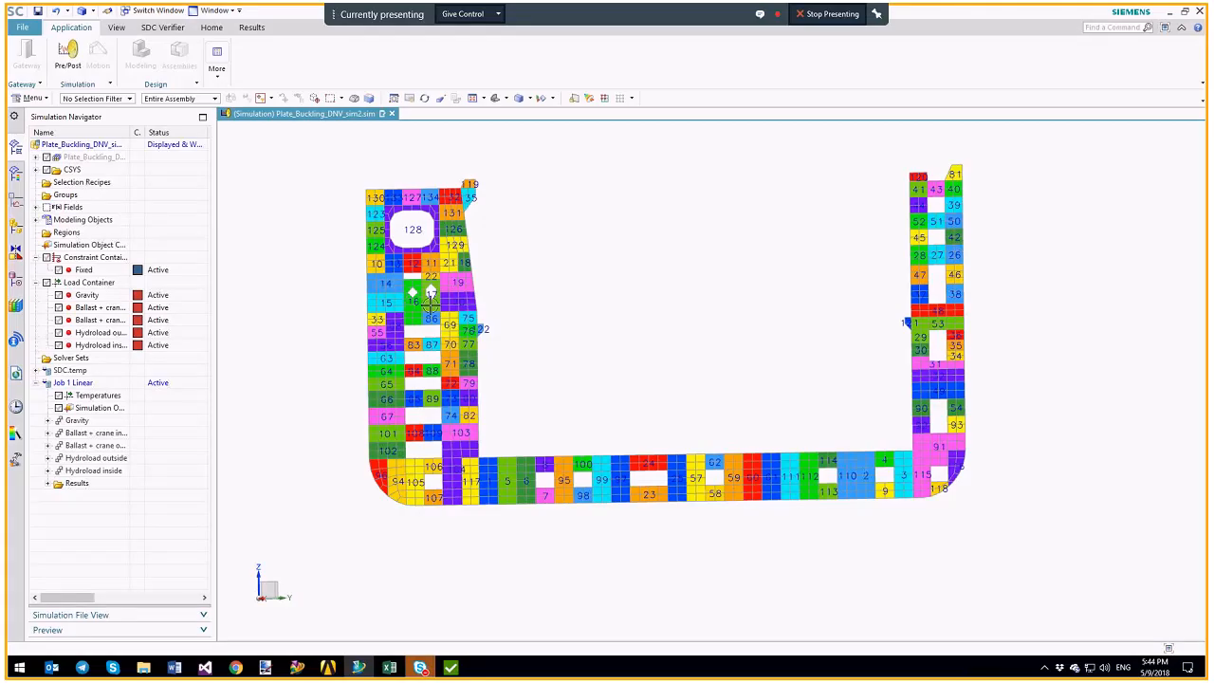
mouse_move(445, 662)
click(489, 569)
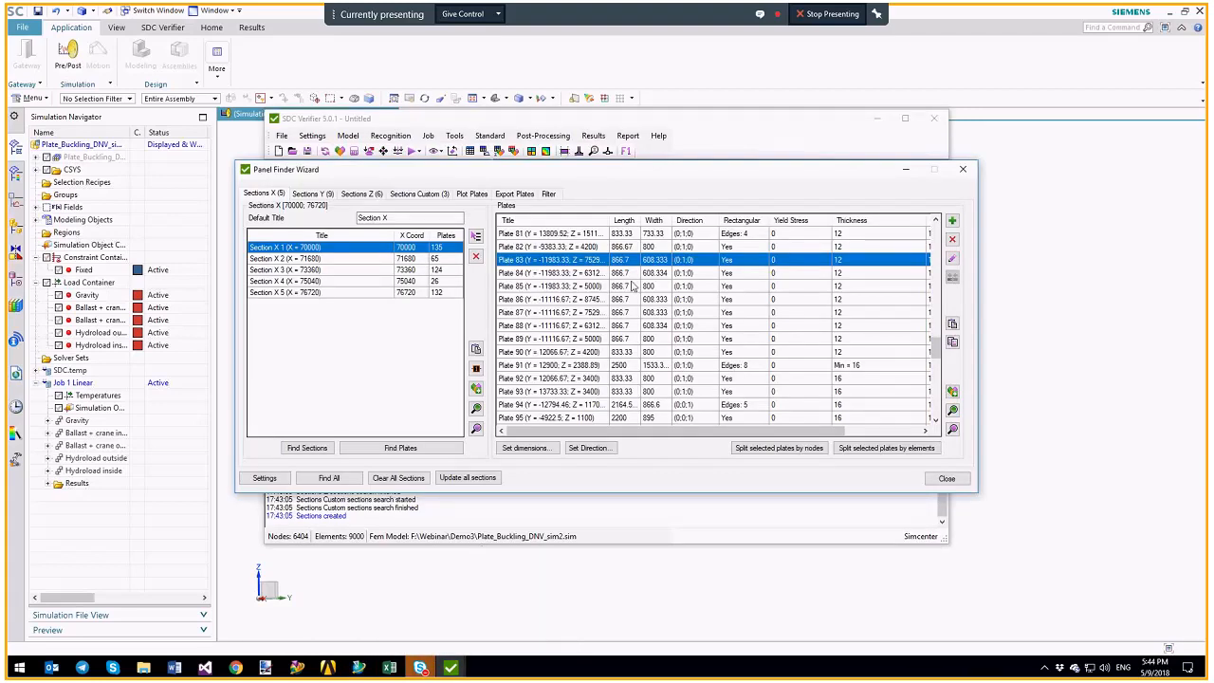
Set Plate 79's length to 700.
scroll(650, 298, up, 2)
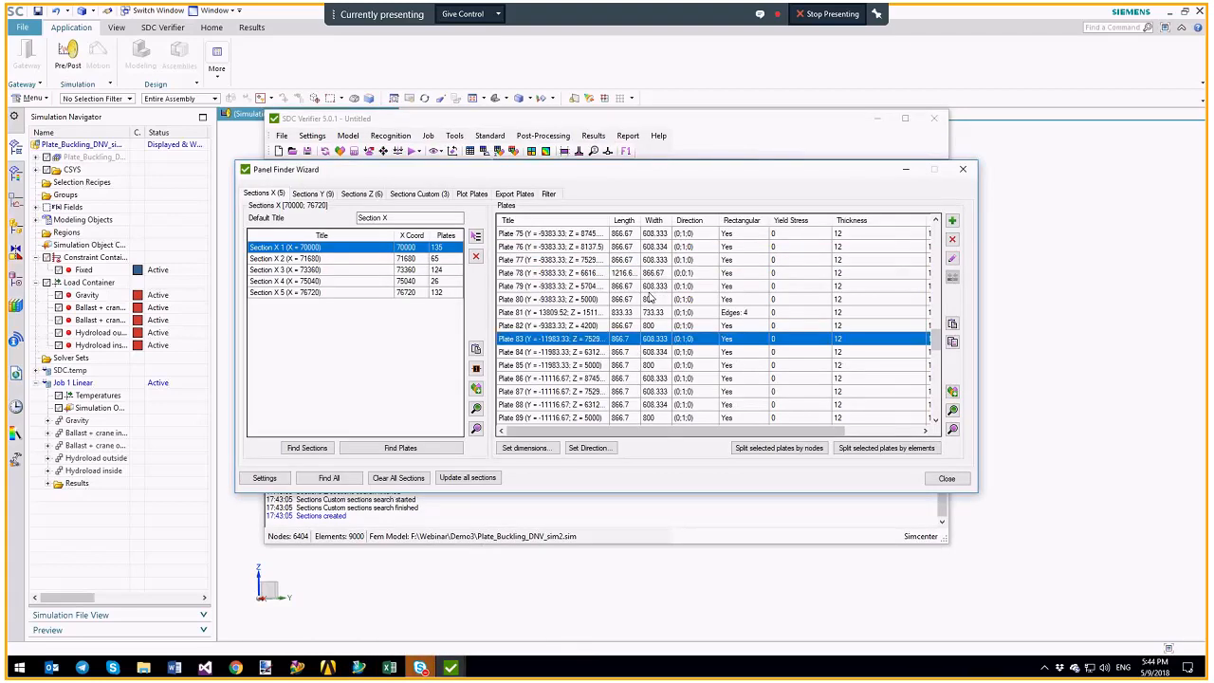
click(644, 275)
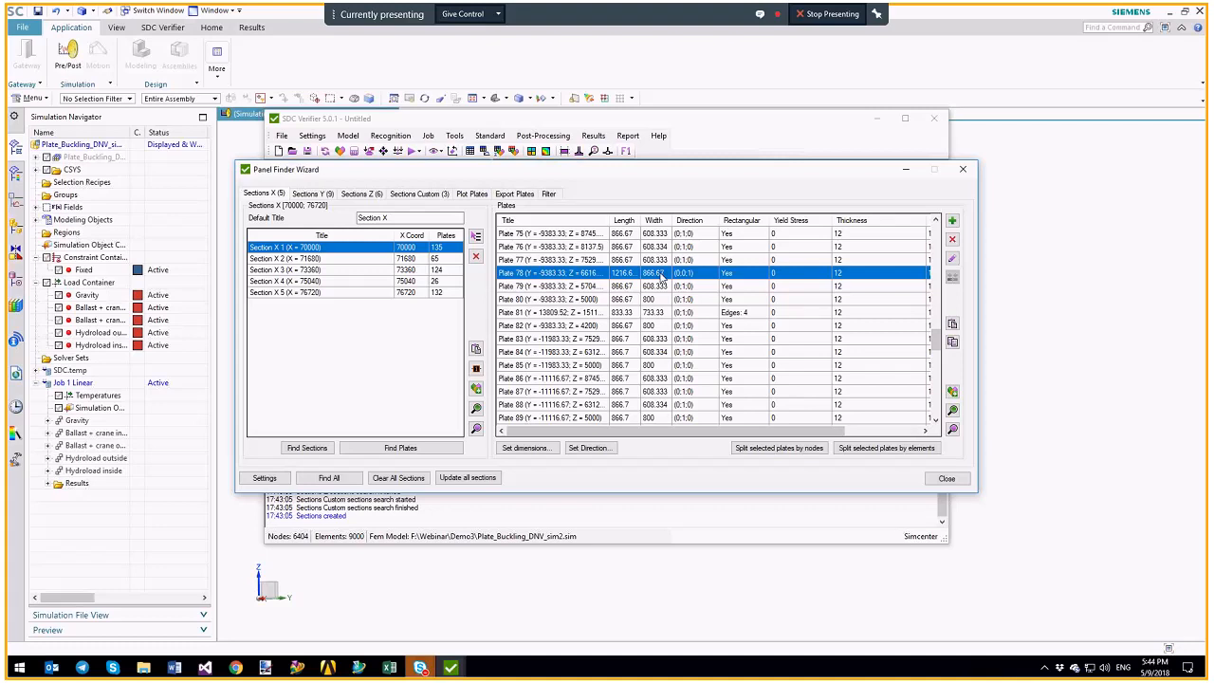
click(630, 287)
double_click(633, 286)
text(700)
key(Return)
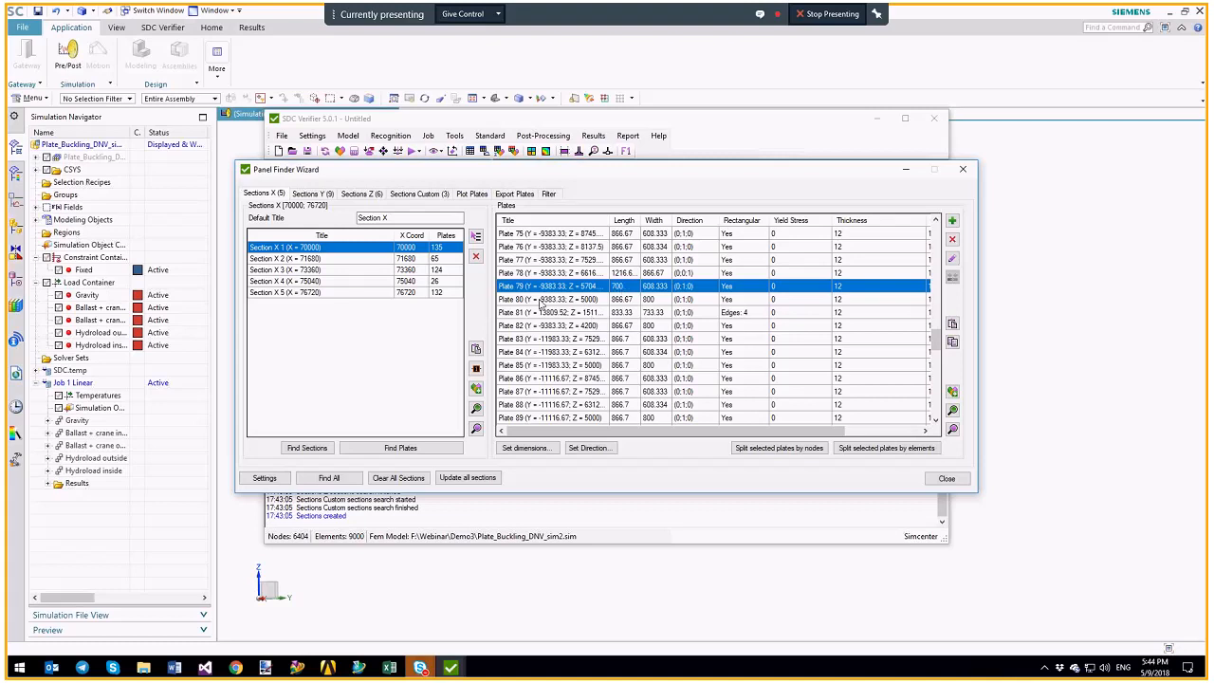
Plot the plates of Section X 3 (X = 73360) with colors and plate dimension labels.
click(471, 194)
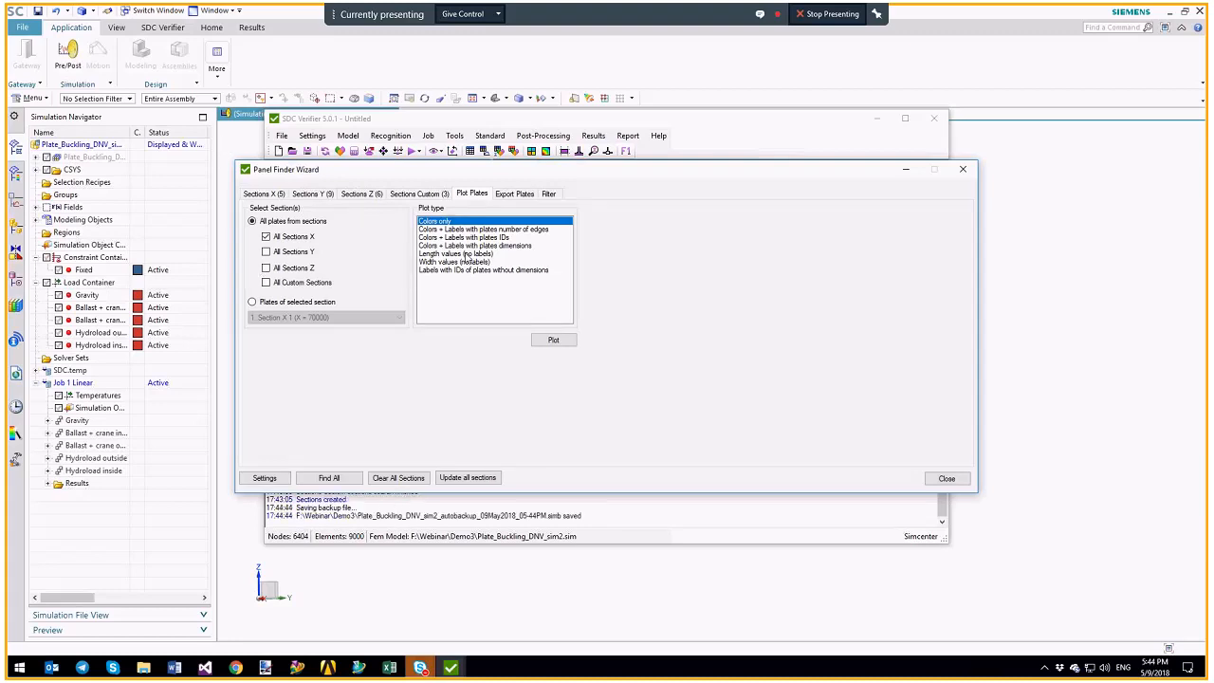
click(470, 246)
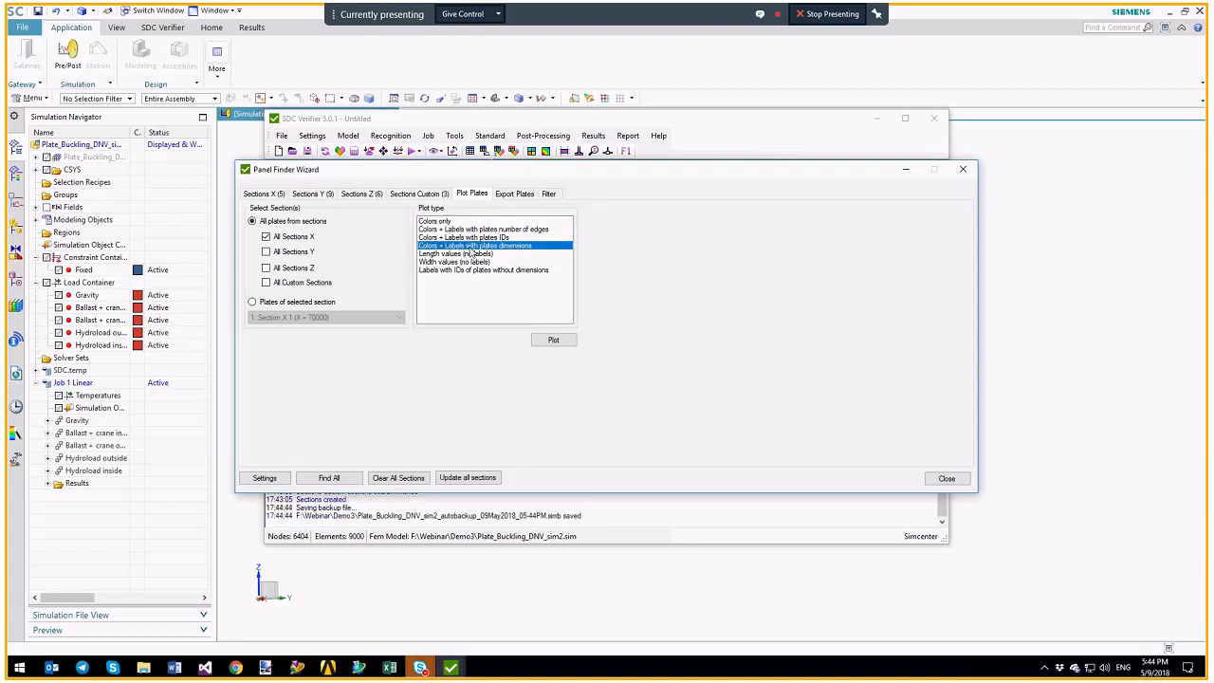
click(251, 301)
click(322, 317)
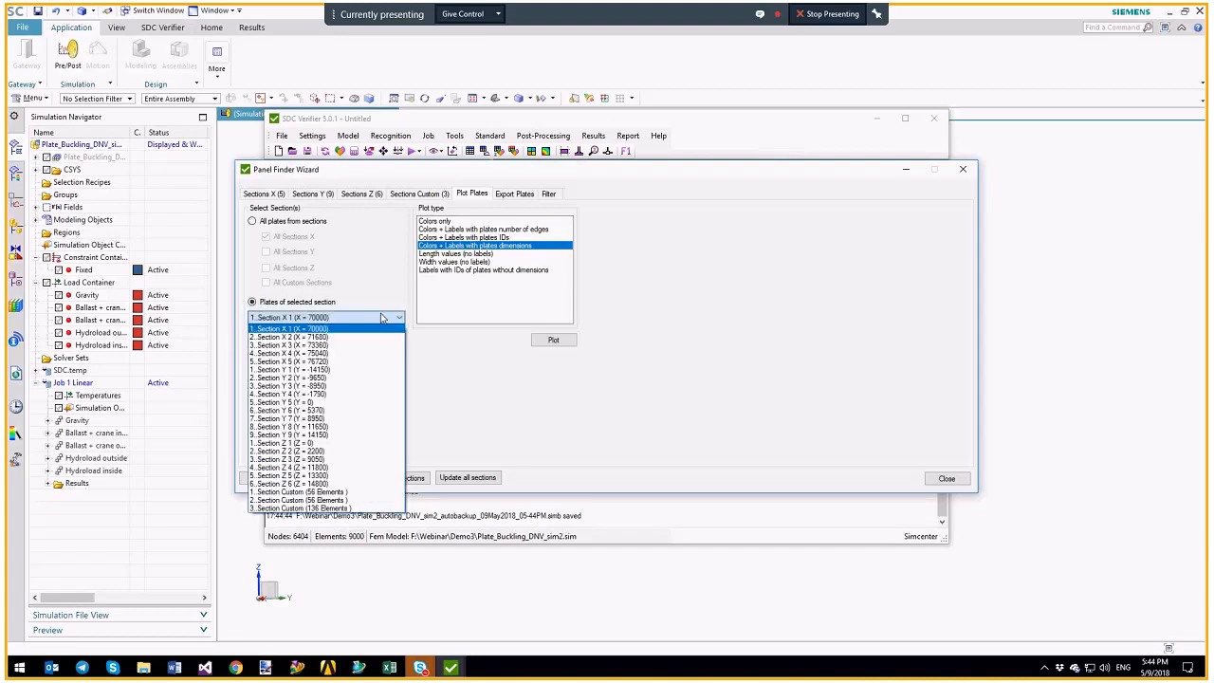
click(285, 345)
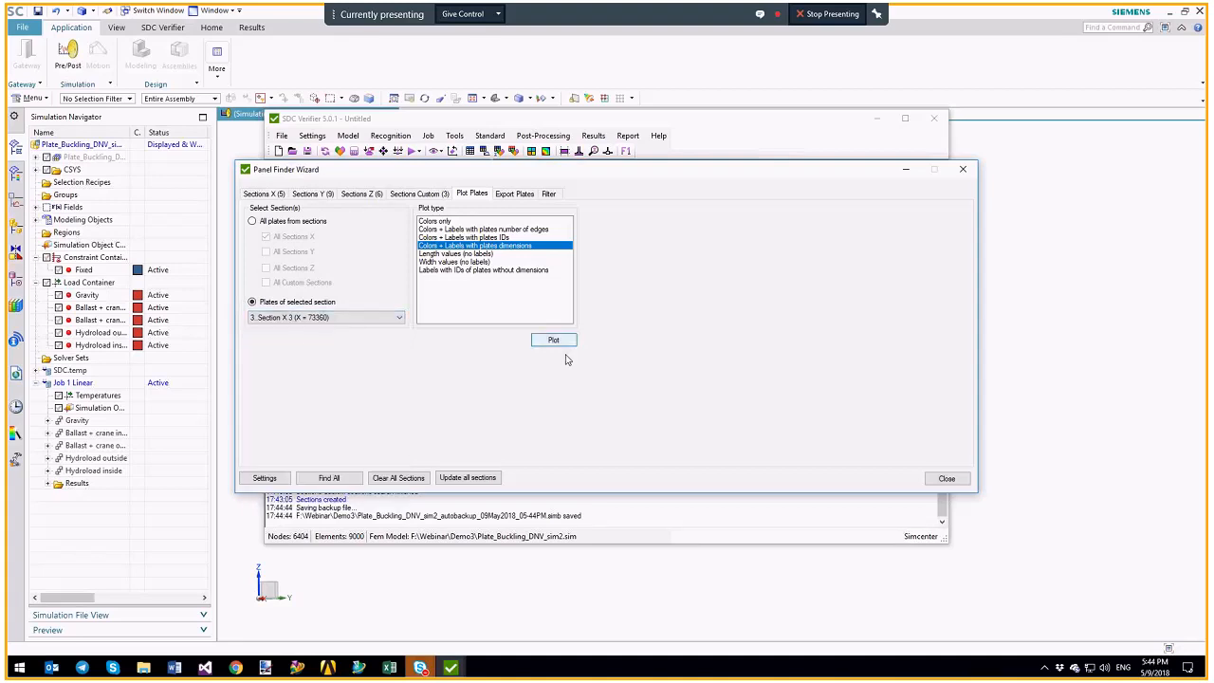
click(564, 342)
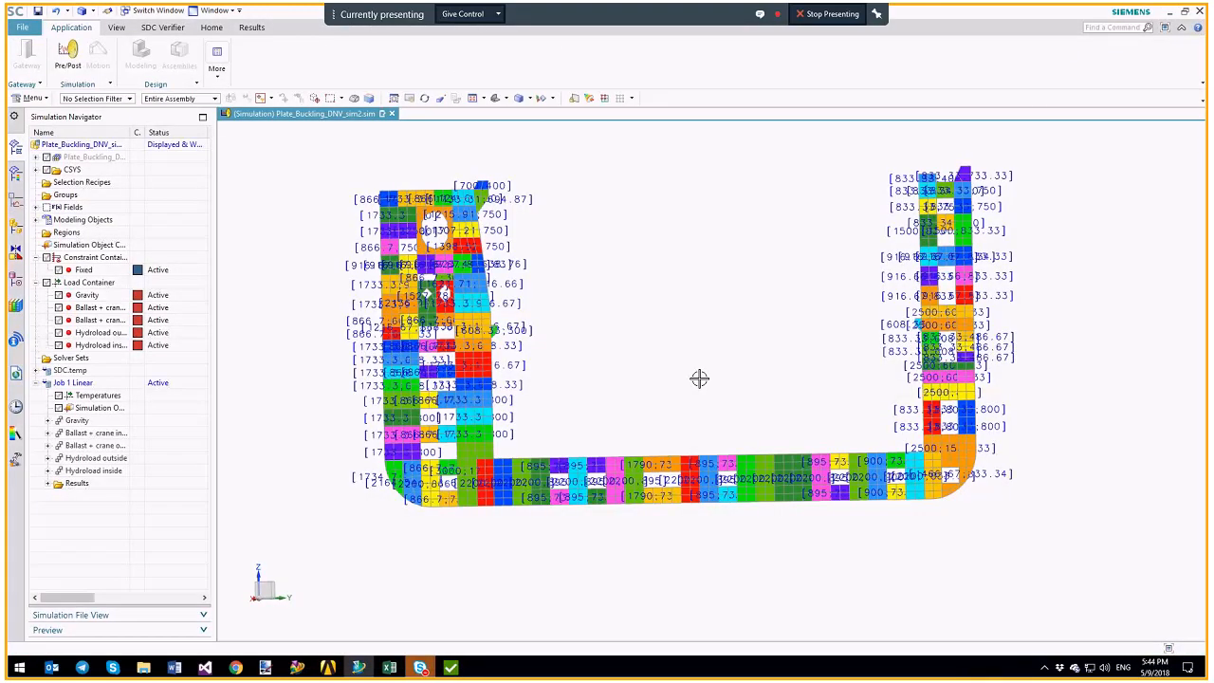
Zoom into the bottom plating to examine the plate dimension labels.
scroll(699, 379, up, 5)
shift+middle_drag(668, 539, 675, 230)
shift+middle_drag(562, 362, 670, 315)
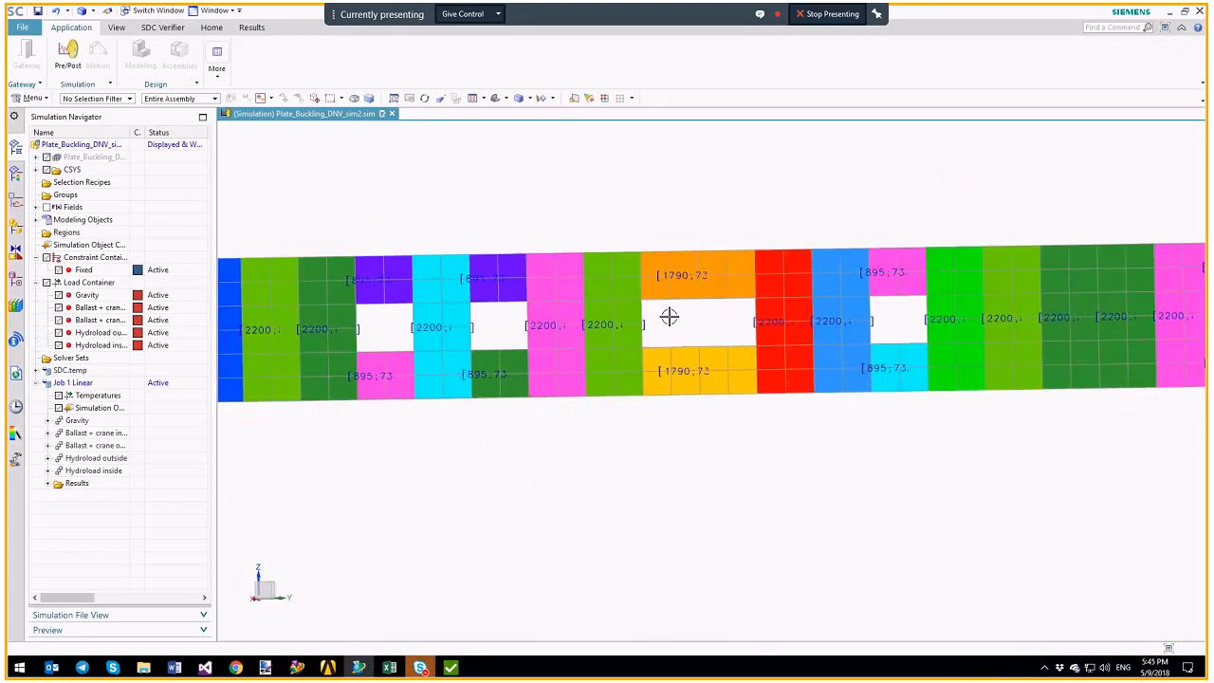
click(521, 98)
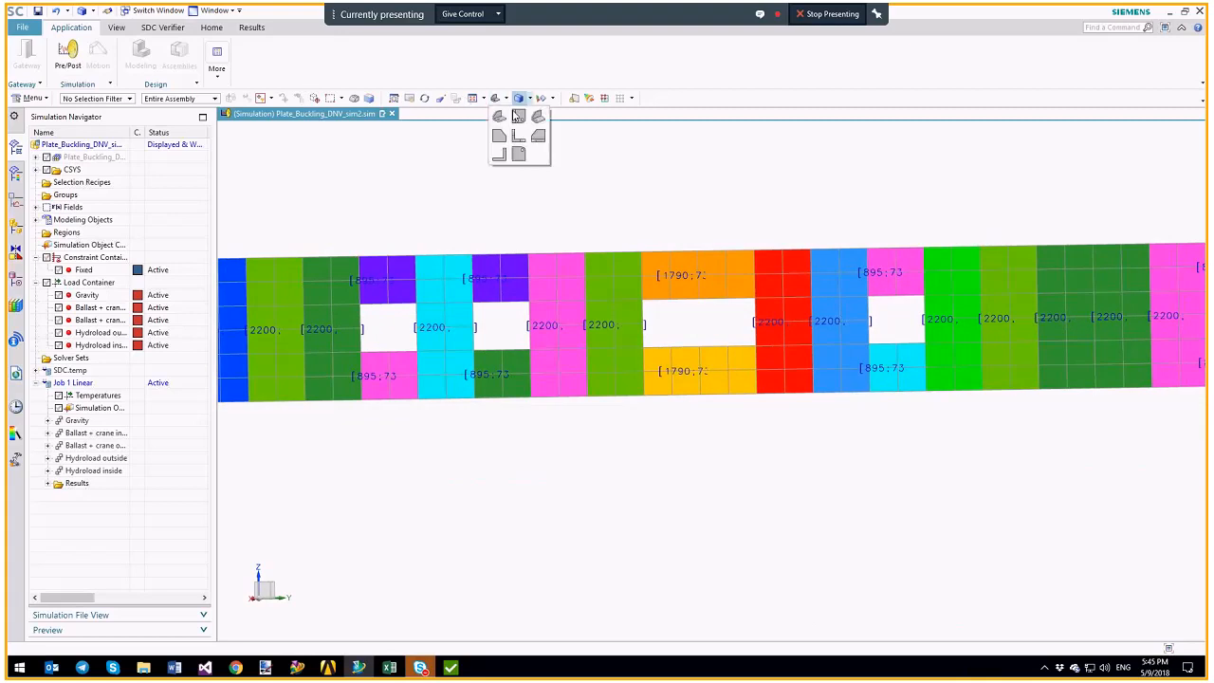
click(530, 98)
click(569, 143)
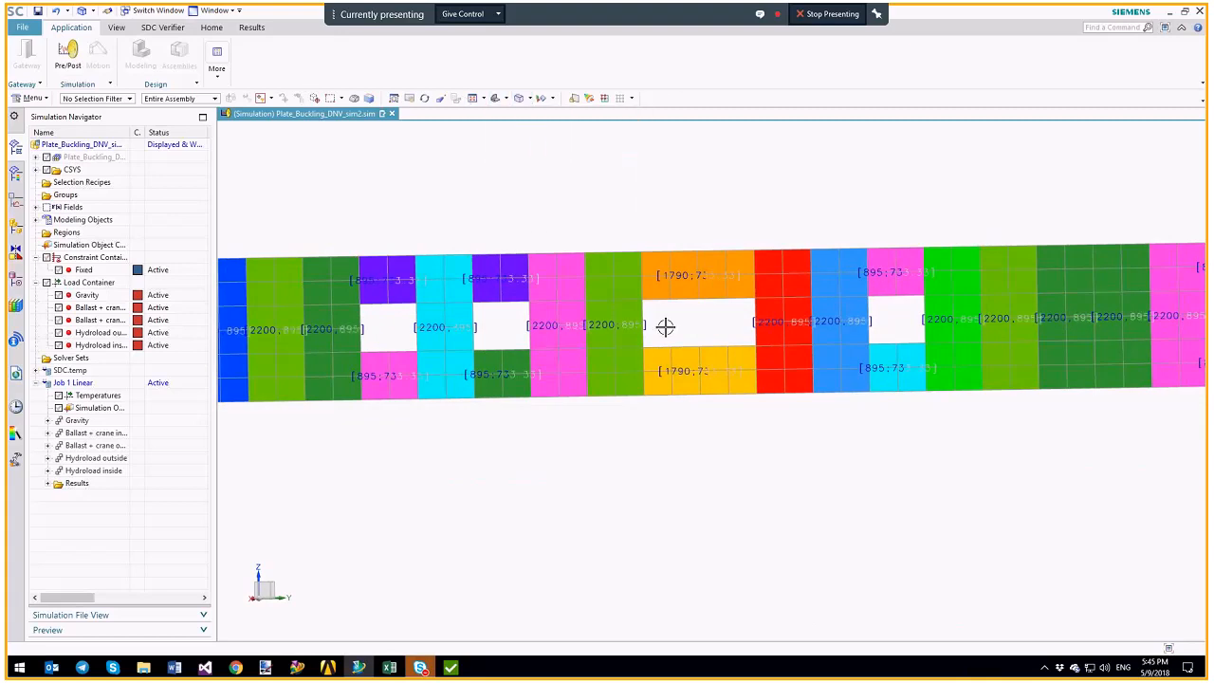
scroll(666, 328, up, 1)
middle_drag(665, 327, 707, 326)
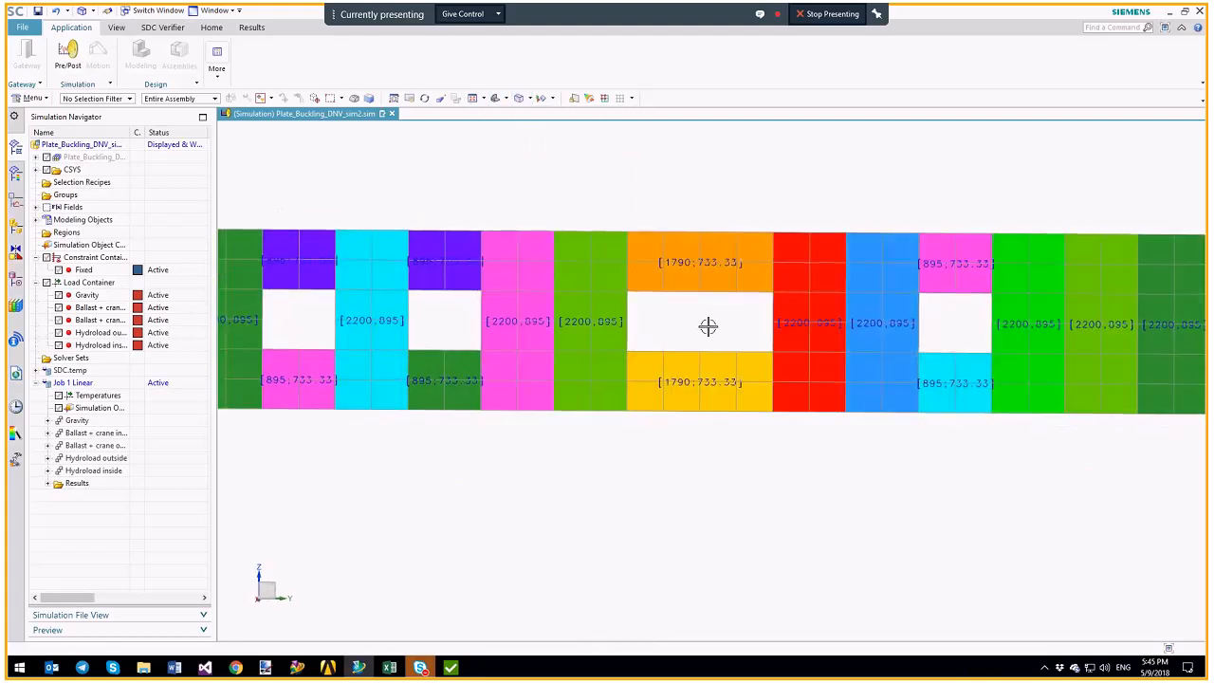
Pan and zoom along the bilge and side plating to examine more plate dimension labels.
scroll(709, 326, up, 2)
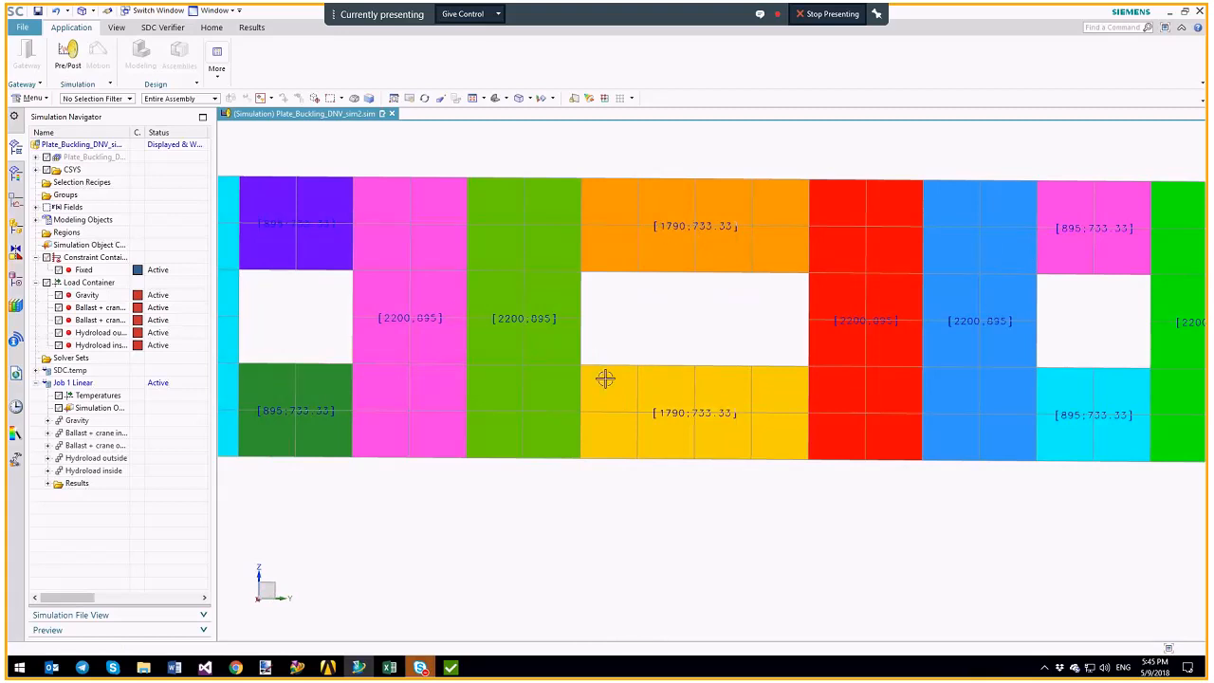
shift+middle_drag(463, 307, 812, 328)
shift+middle_drag(474, 344, 841, 332)
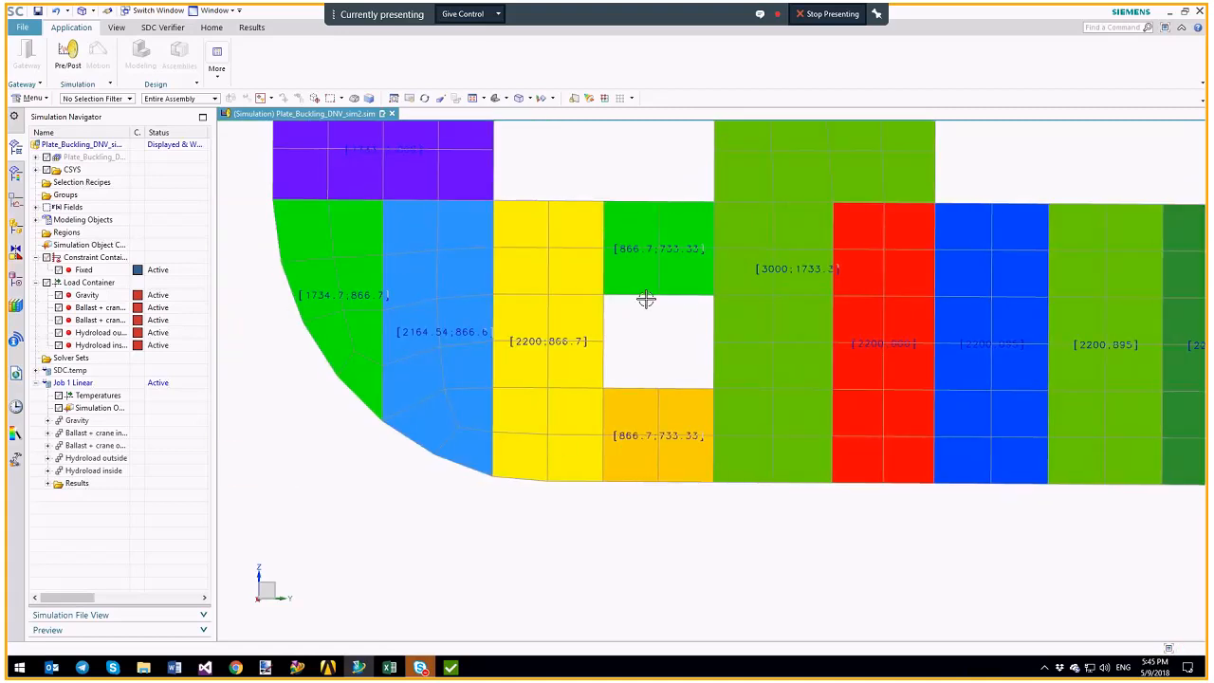
scroll(661, 293, up, 3)
scroll(667, 288, down, 4)
scroll(667, 288, down, 3)
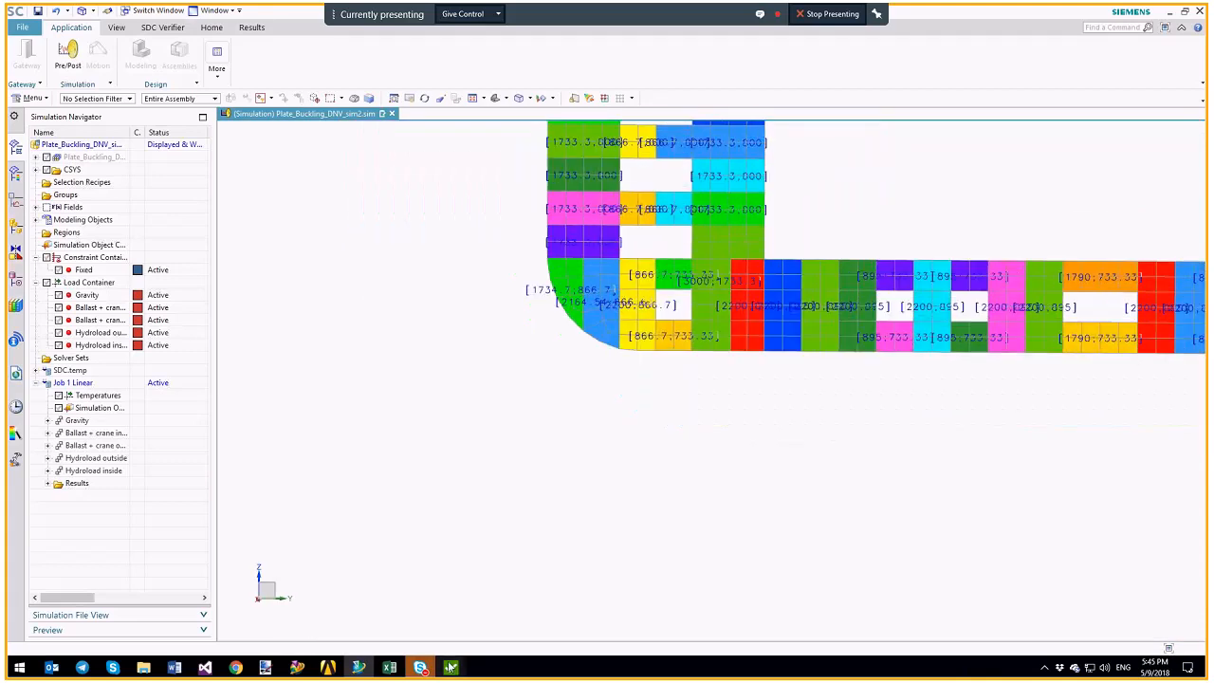
Filter the Panel Finder plate list from all sections to show plates with undefined dimensions.
click(451, 667)
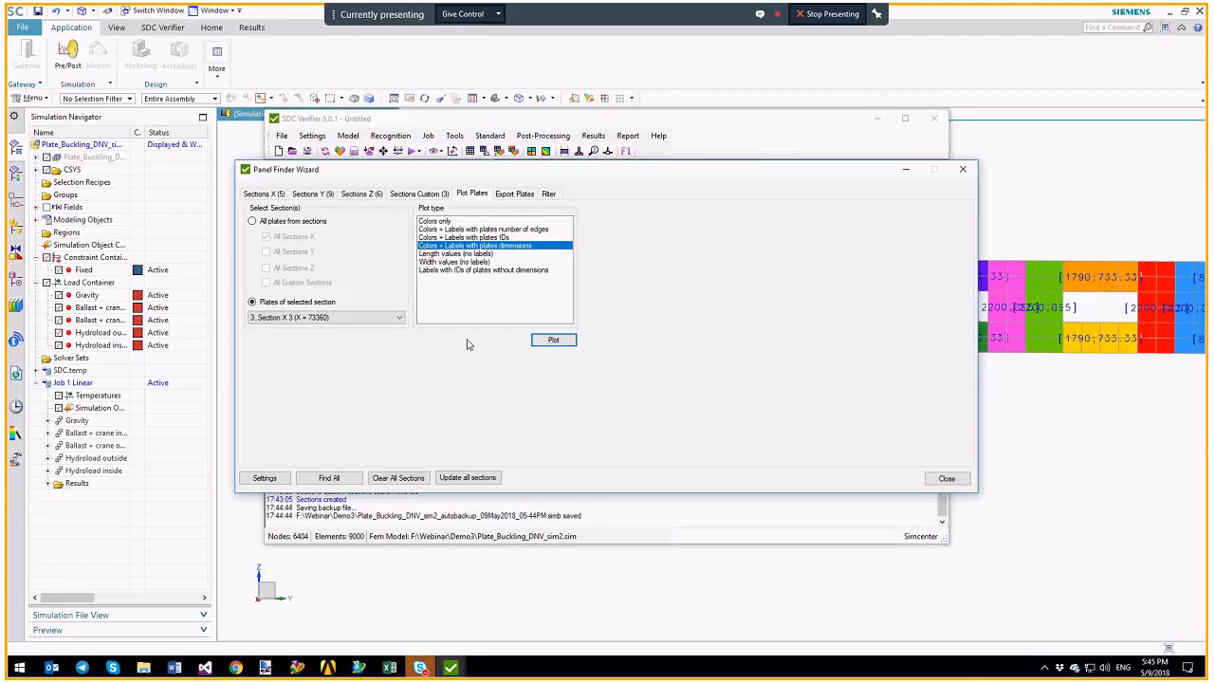
click(515, 194)
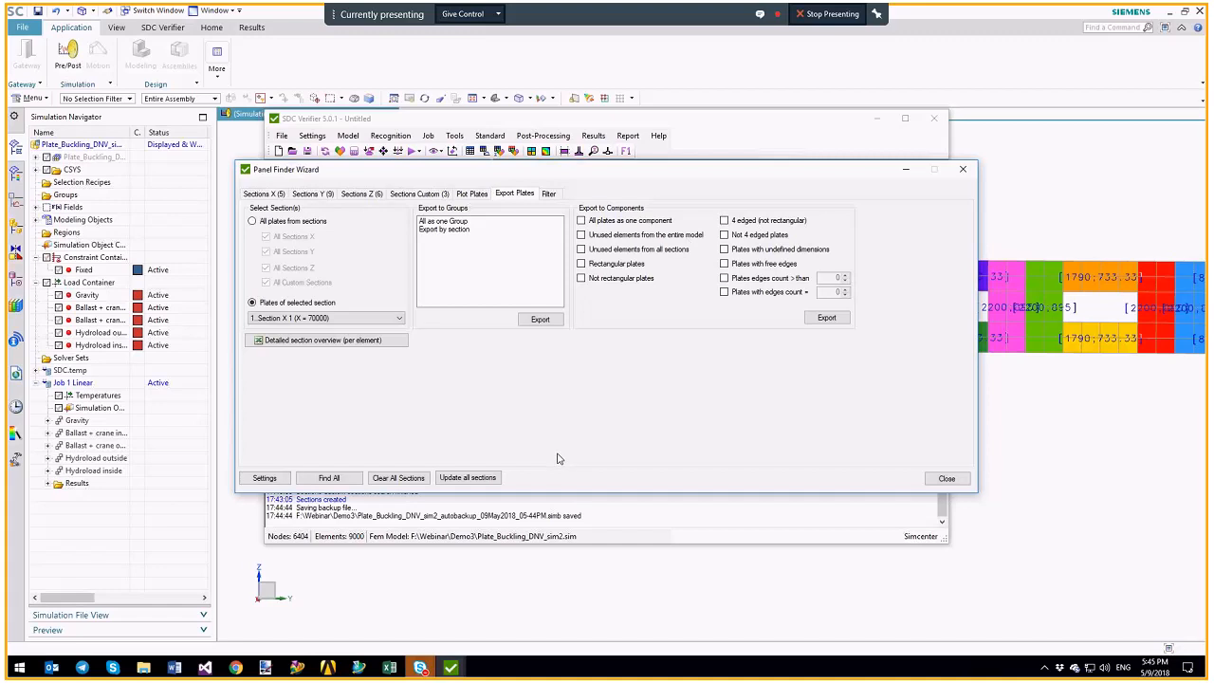
click(549, 195)
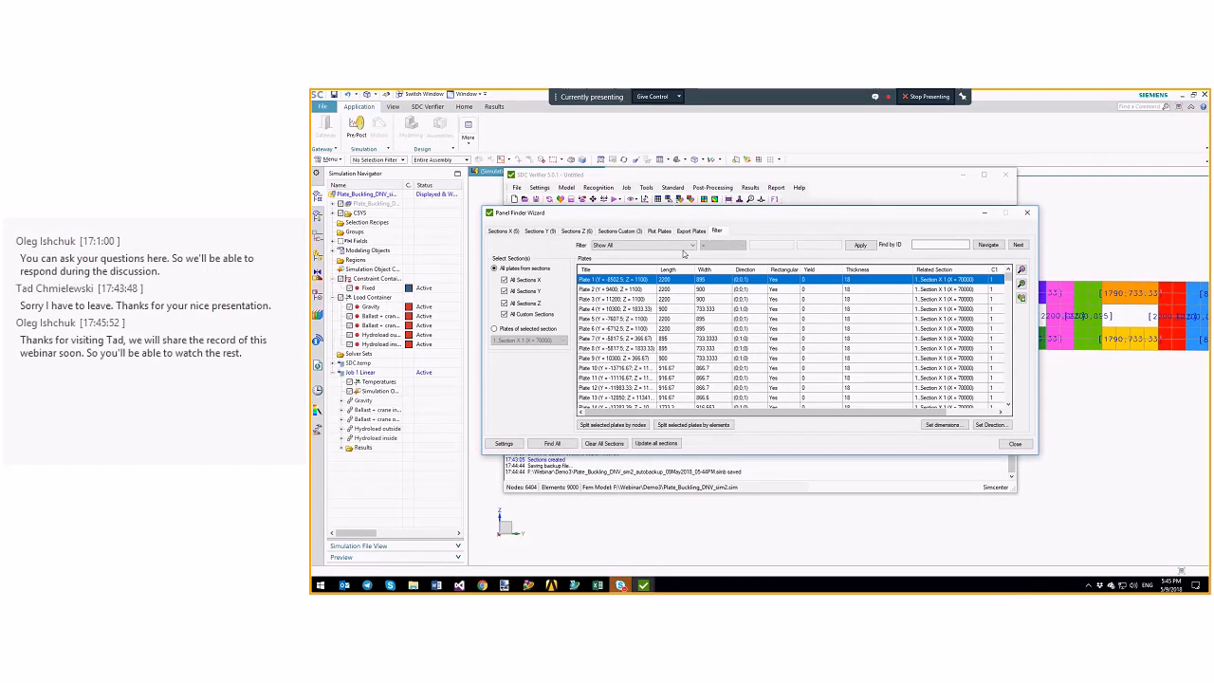
click(510, 214)
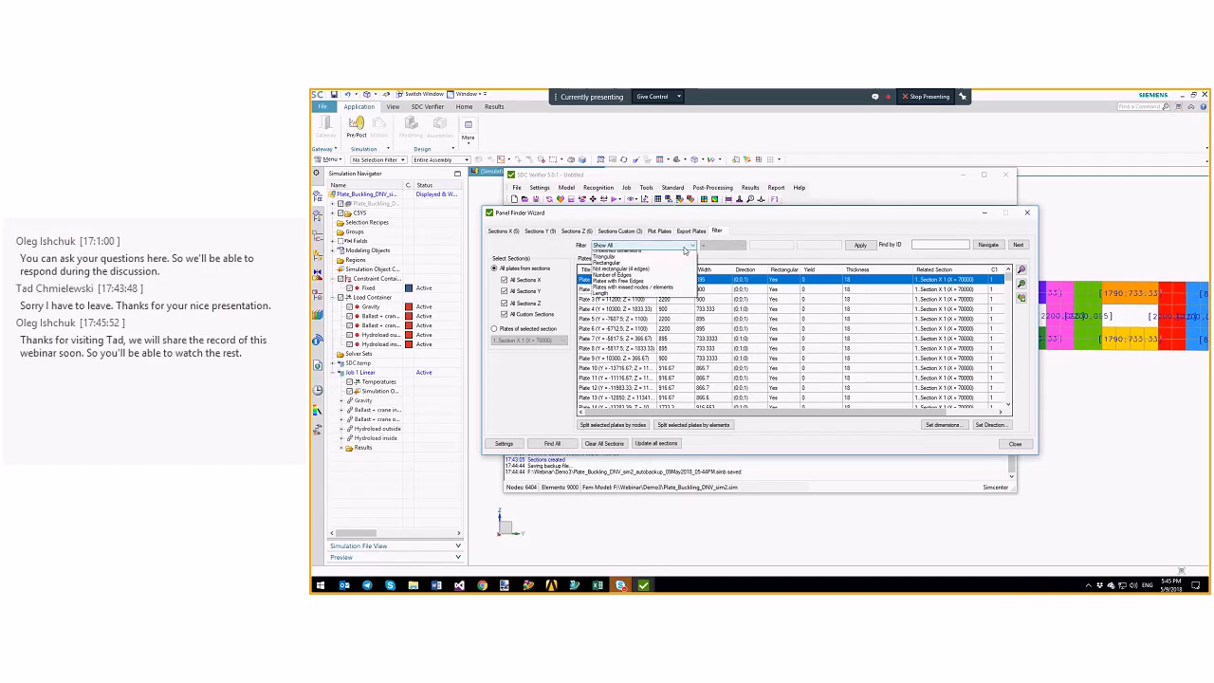
click(684, 250)
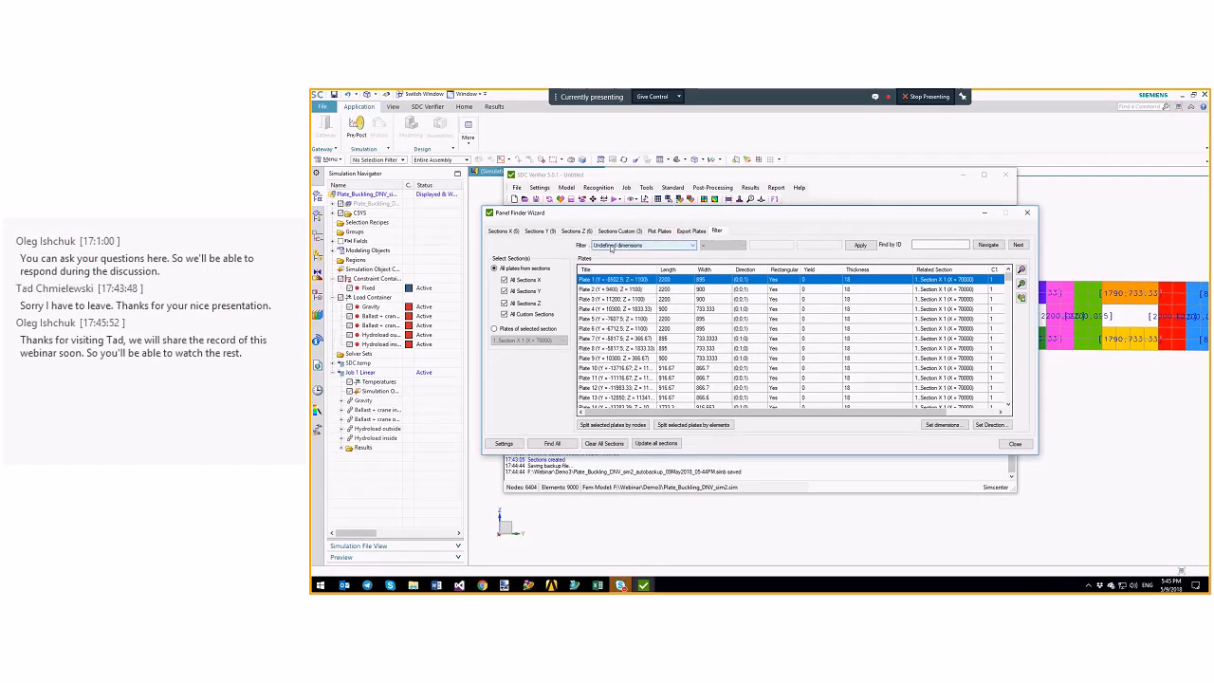
click(860, 245)
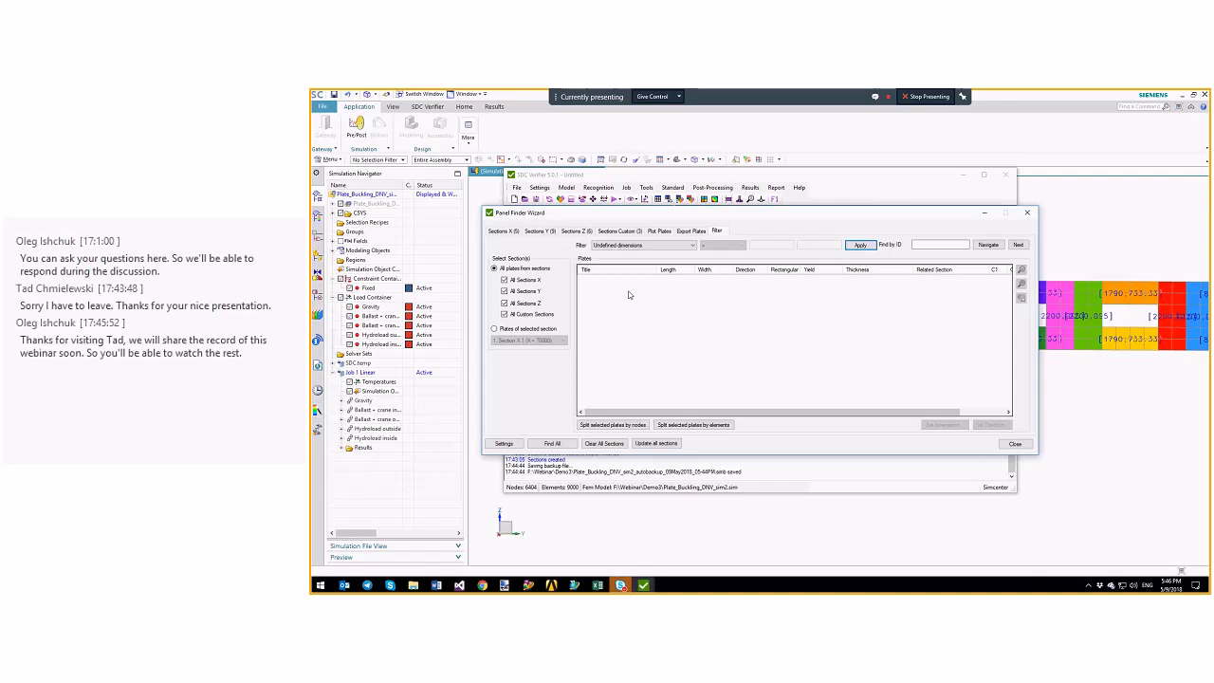
Filter the plate list to show only triangular plates.
click(683, 245)
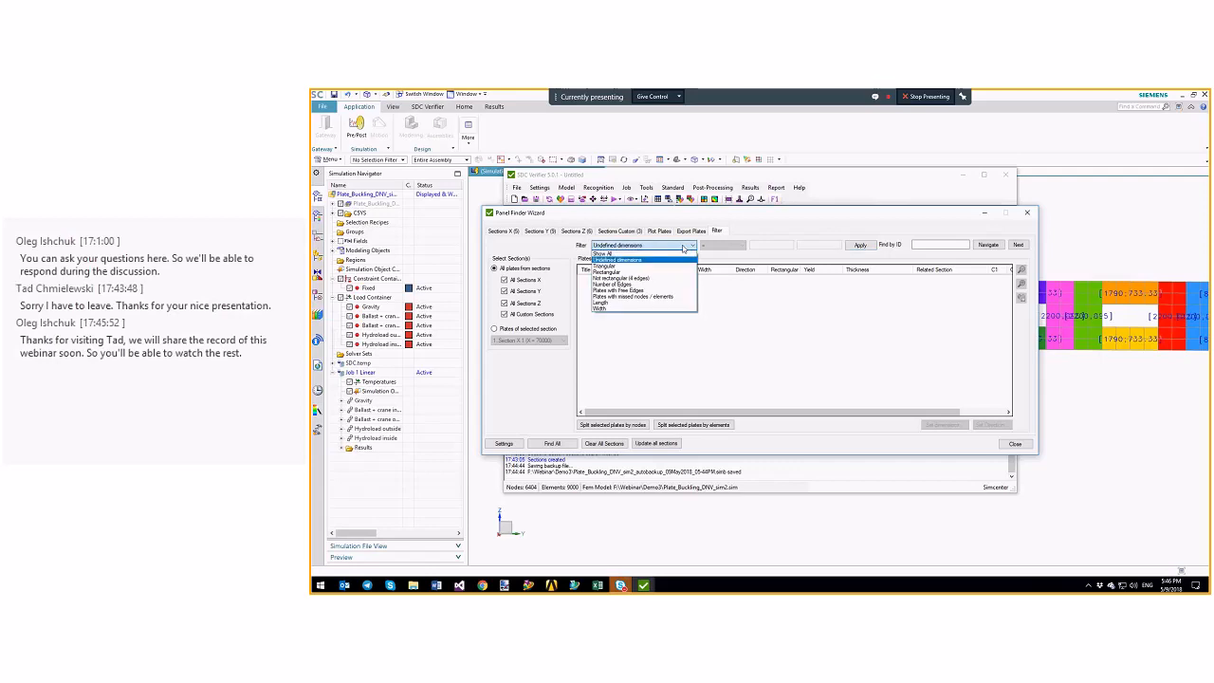
click(623, 267)
click(867, 246)
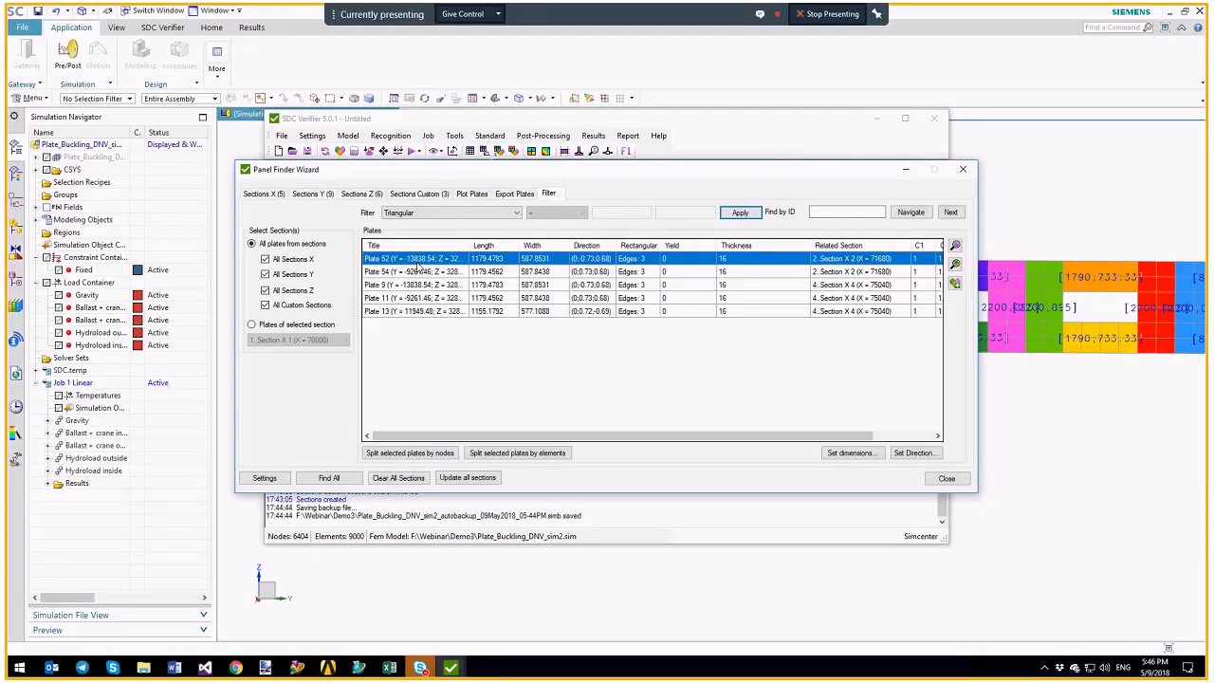
Select all triangular plates, show them in the model, and close the Panel Finder Wizard.
shift+click(462, 313)
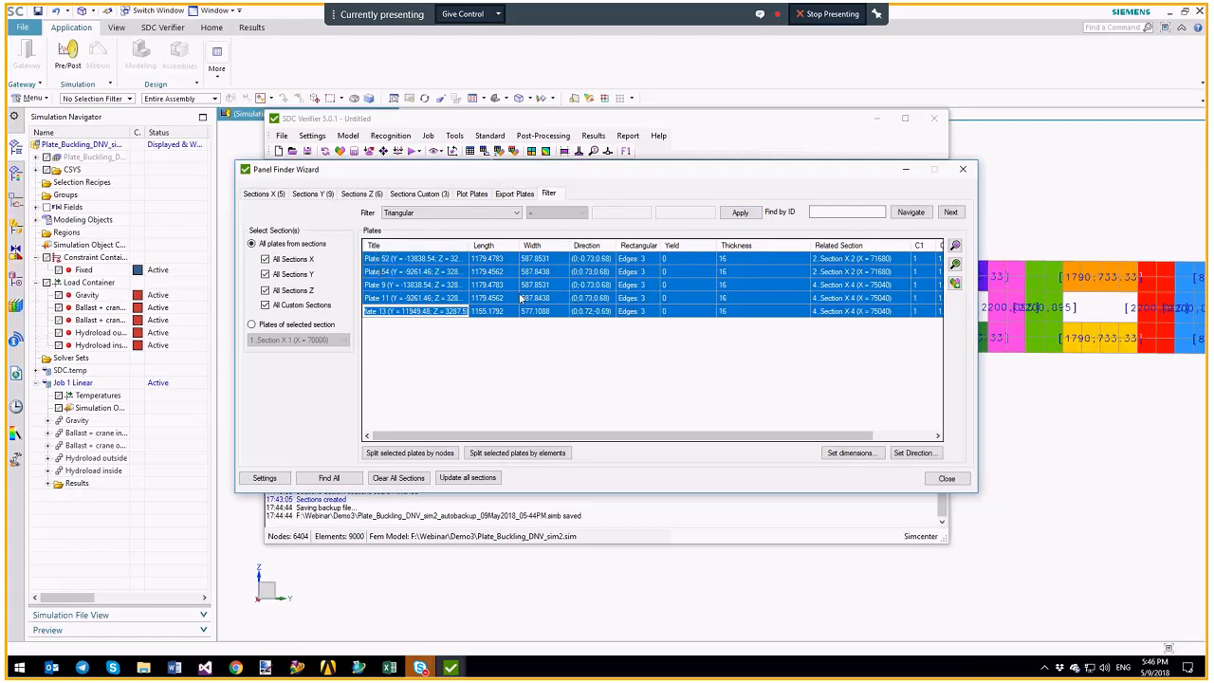
click(956, 265)
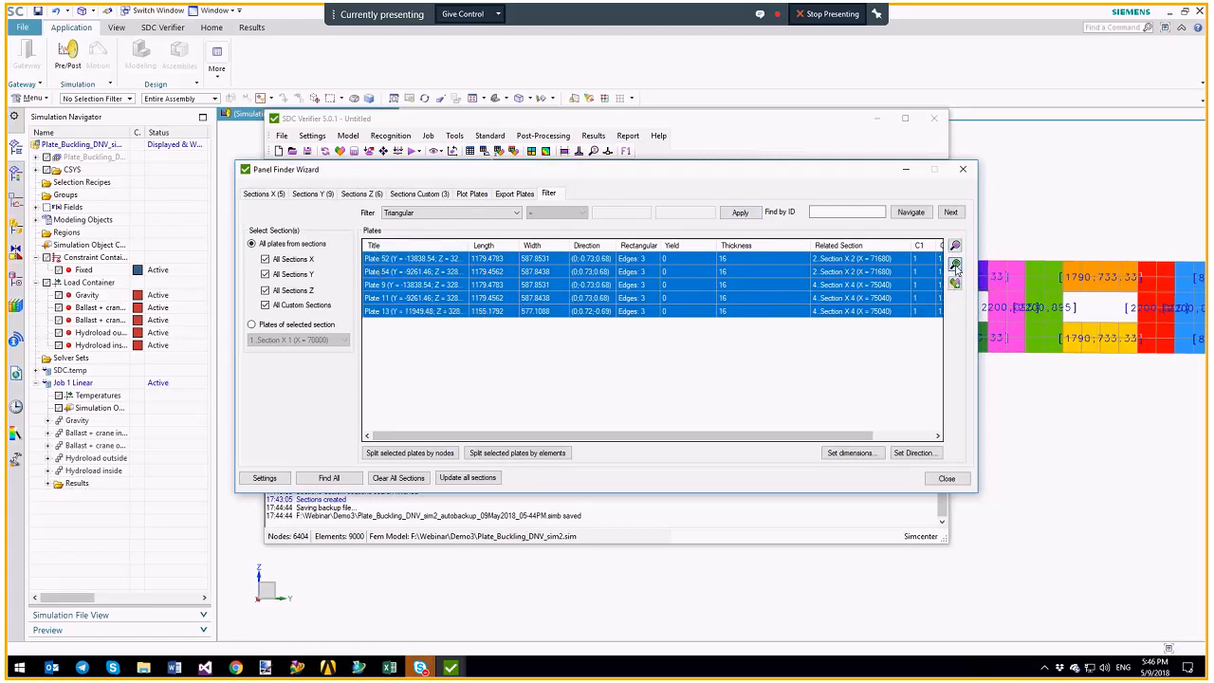
middle_drag(794, 376, 727, 412)
mouse_move(465, 657)
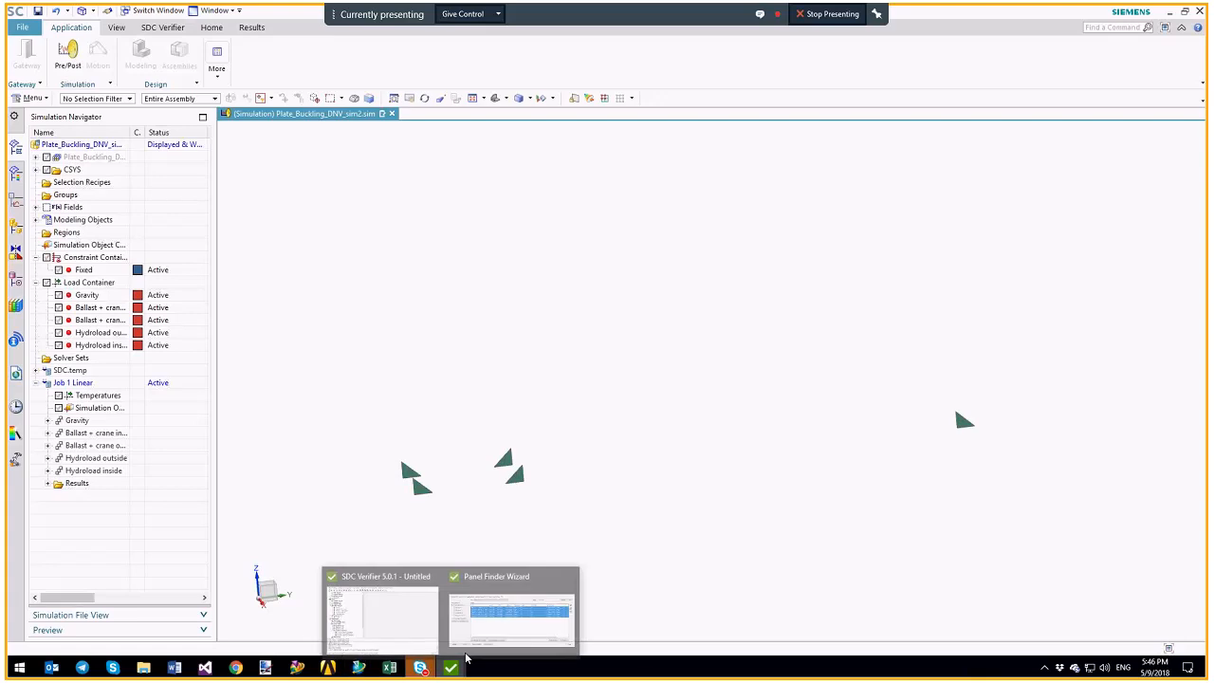
click(512, 615)
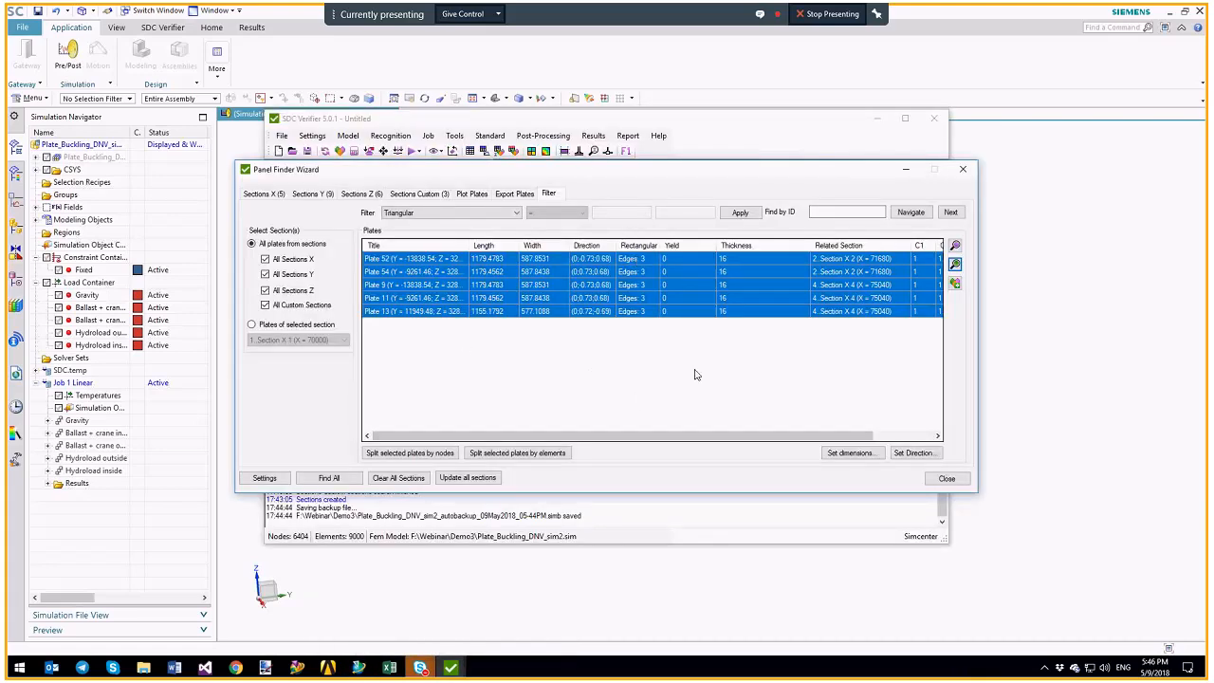
click(947, 479)
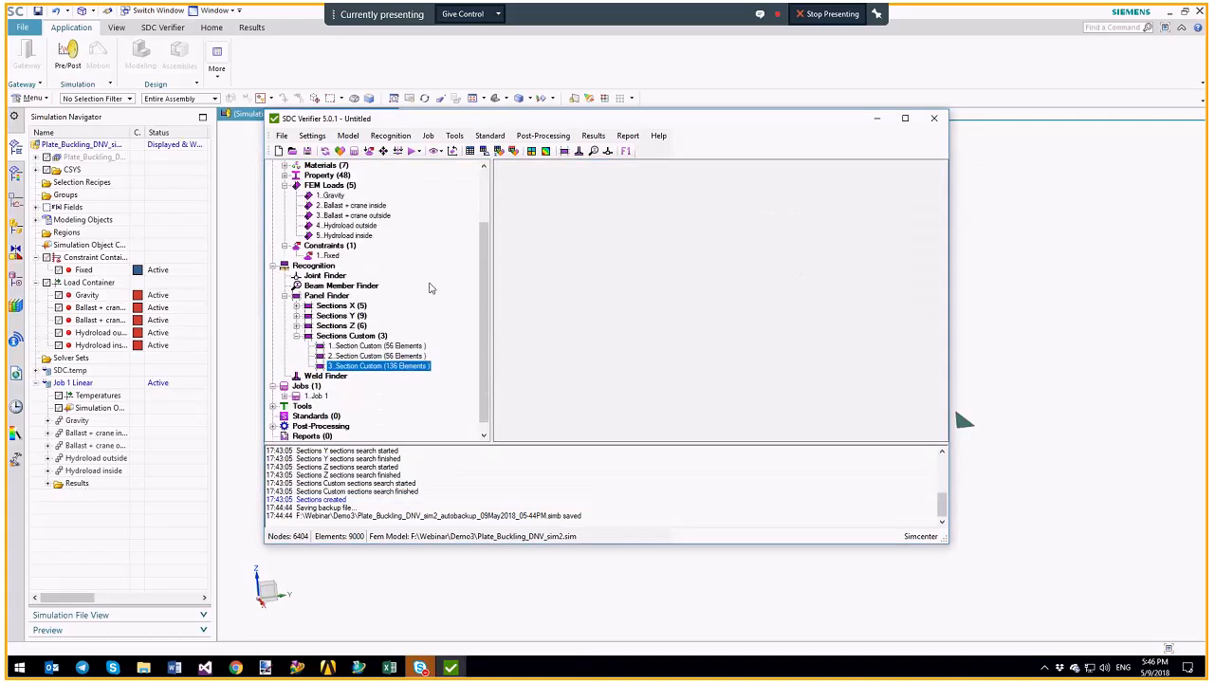
Add the Plate Buckling DNV RP-C201 2010 standard under Standards.
scroll(361, 288, down, 1)
click(284, 287)
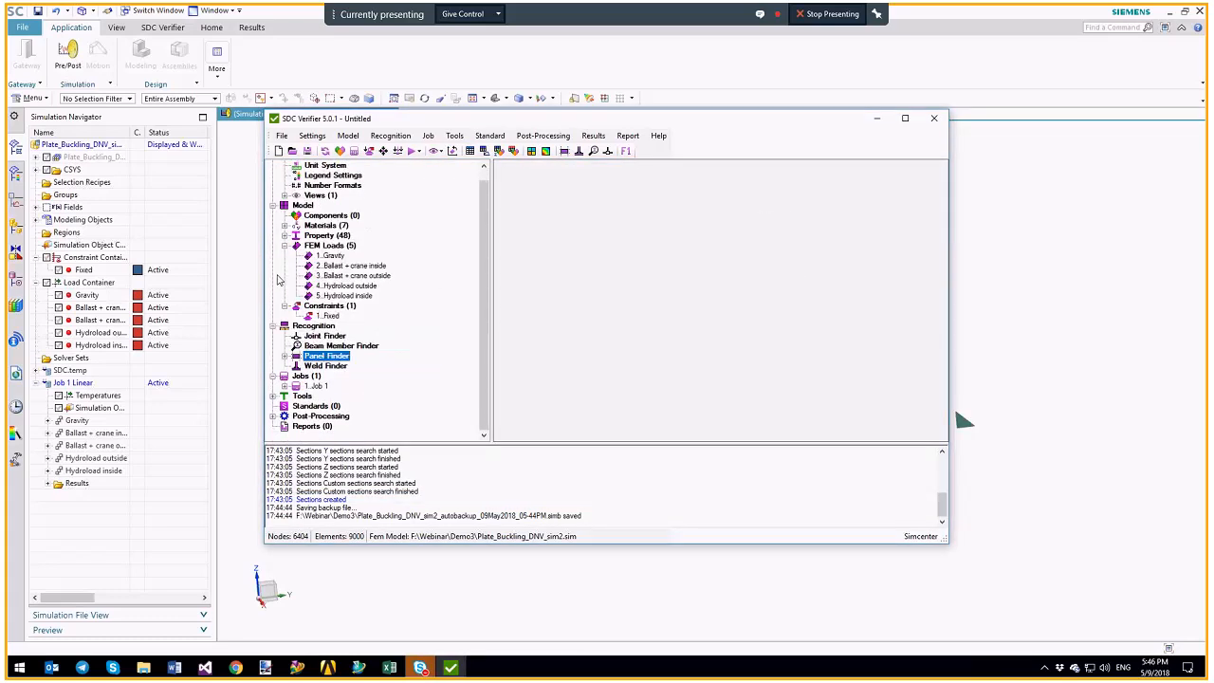
click(274, 326)
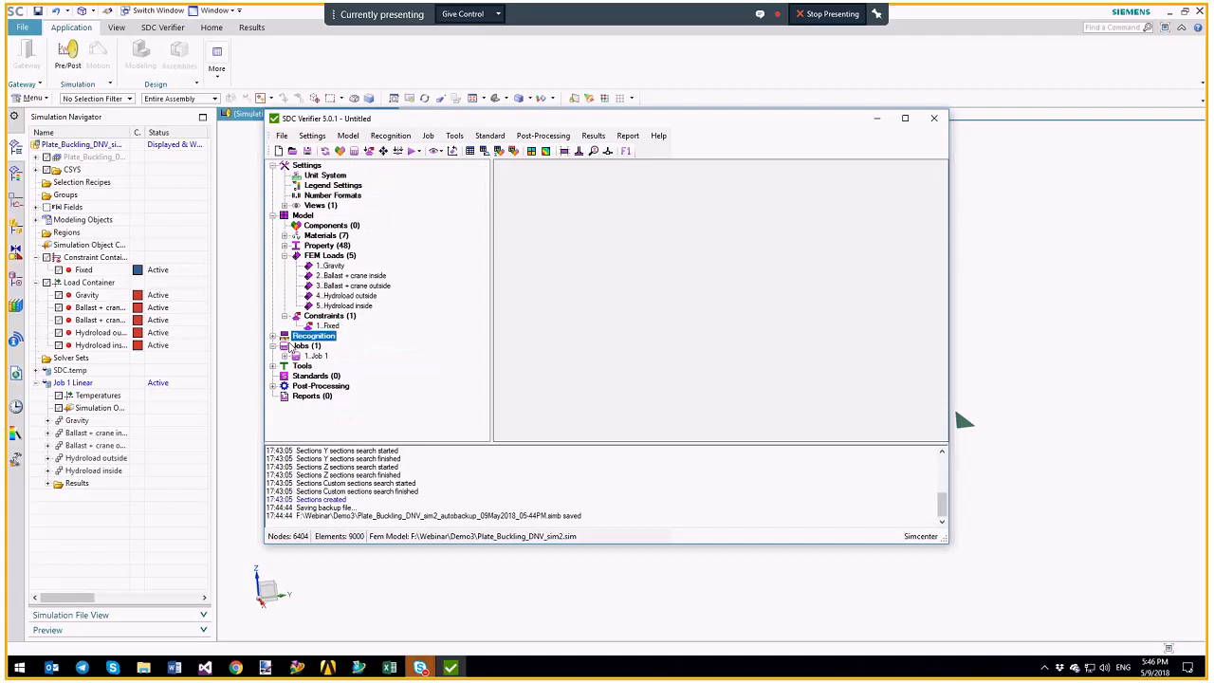
click(273, 216)
click(312, 266)
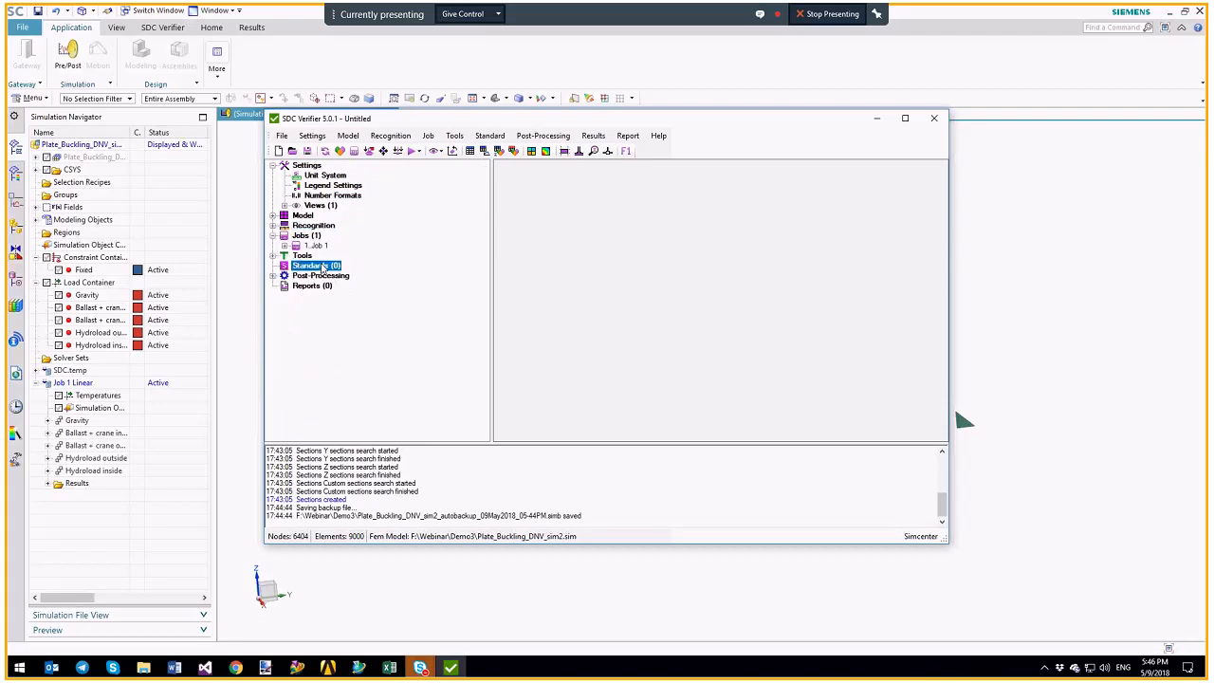
right_click(323, 266)
mouse_move(384, 274)
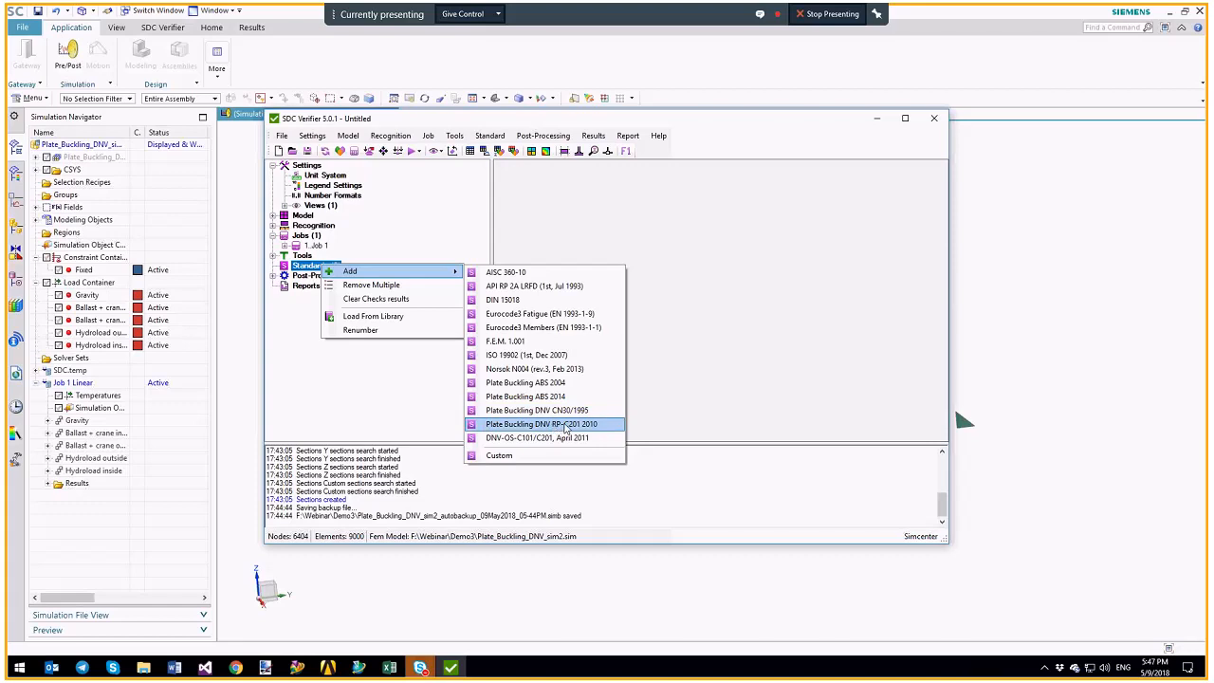
click(566, 428)
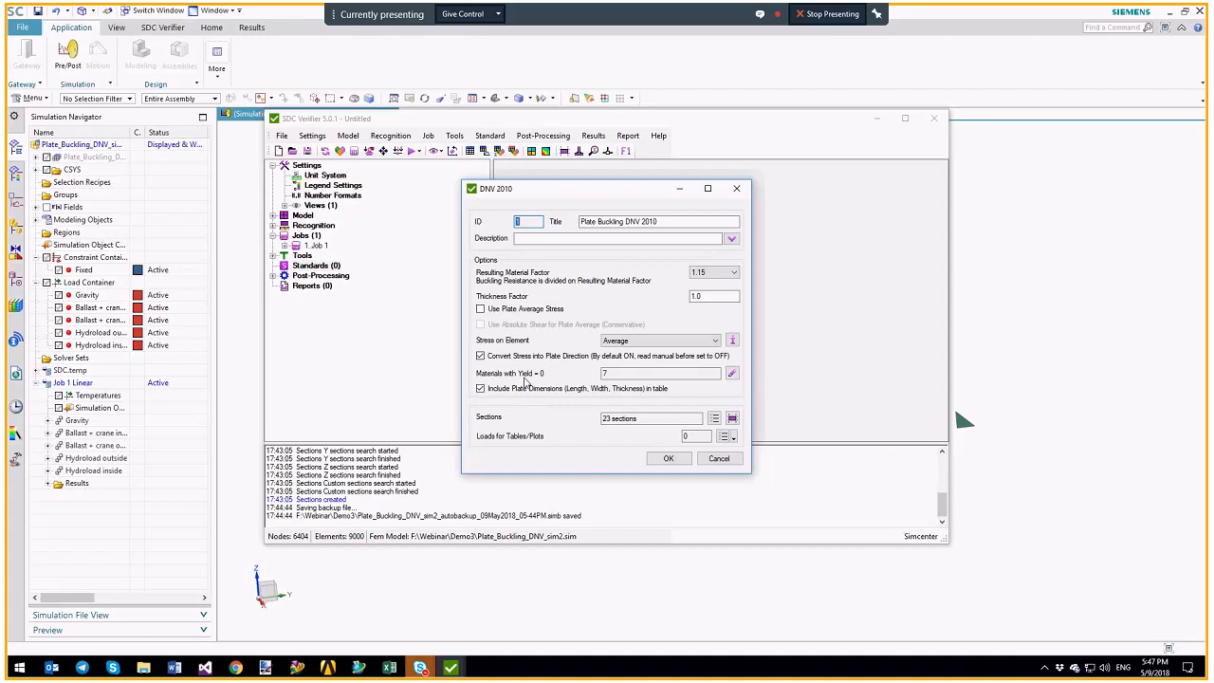
Set yield stress 240e+3 and tensile strength 360e+3 for all materials, then confirm the DNV 2010 standard.
double_click(622, 373)
click(732, 373)
shift+click(621, 359)
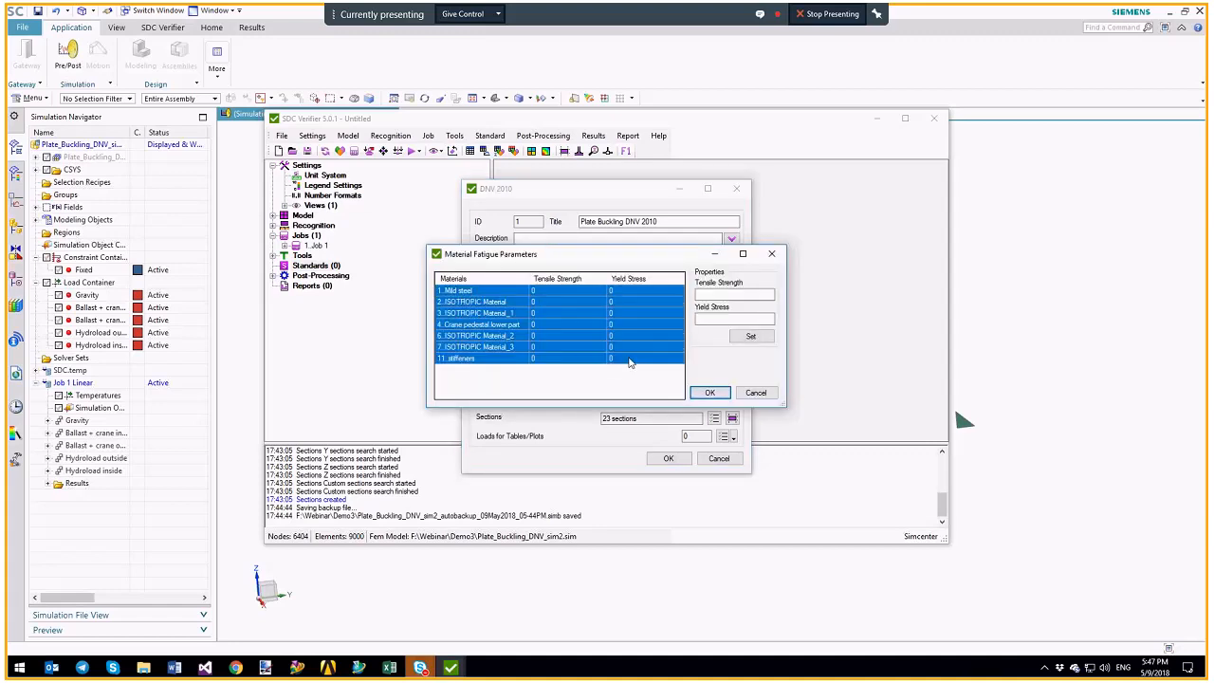
click(728, 319)
text(240e+3)
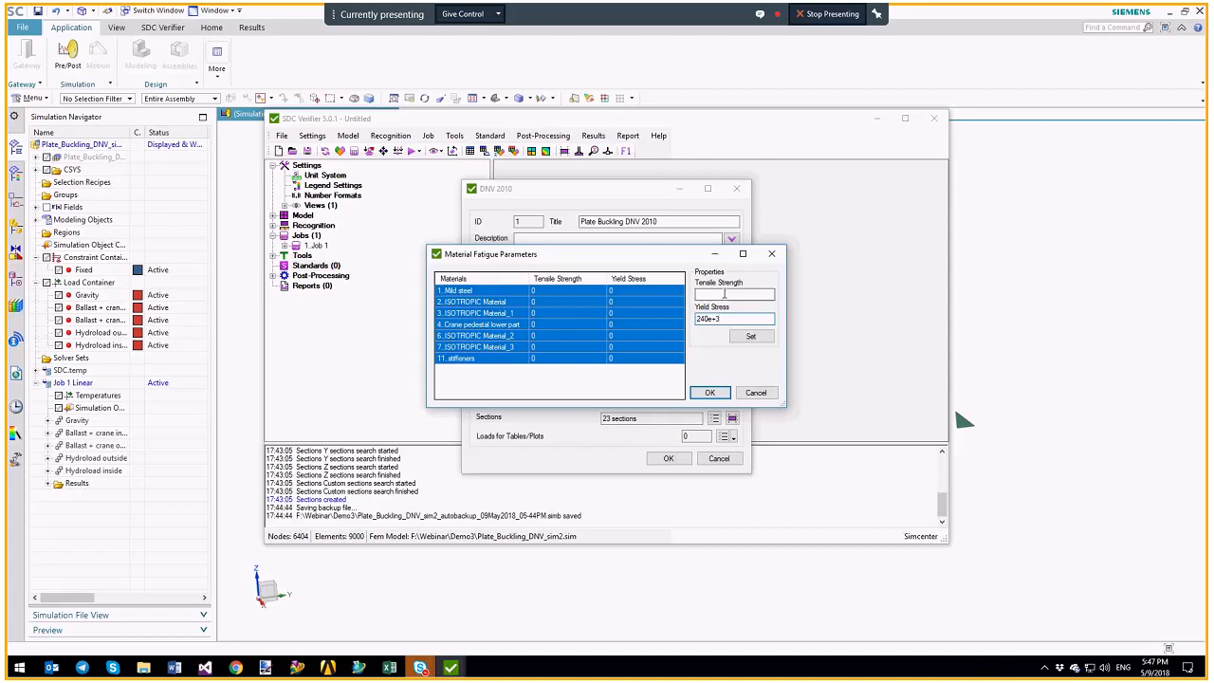
click(722, 295)
text(360e+3)
click(750, 336)
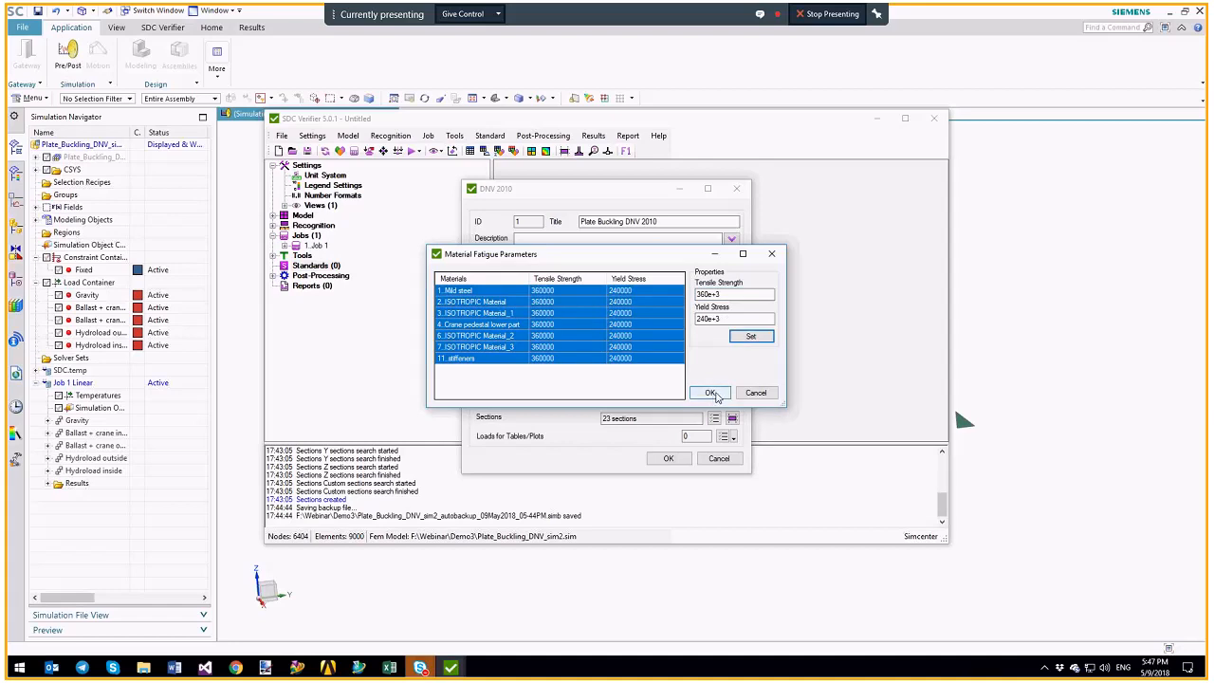
click(710, 393)
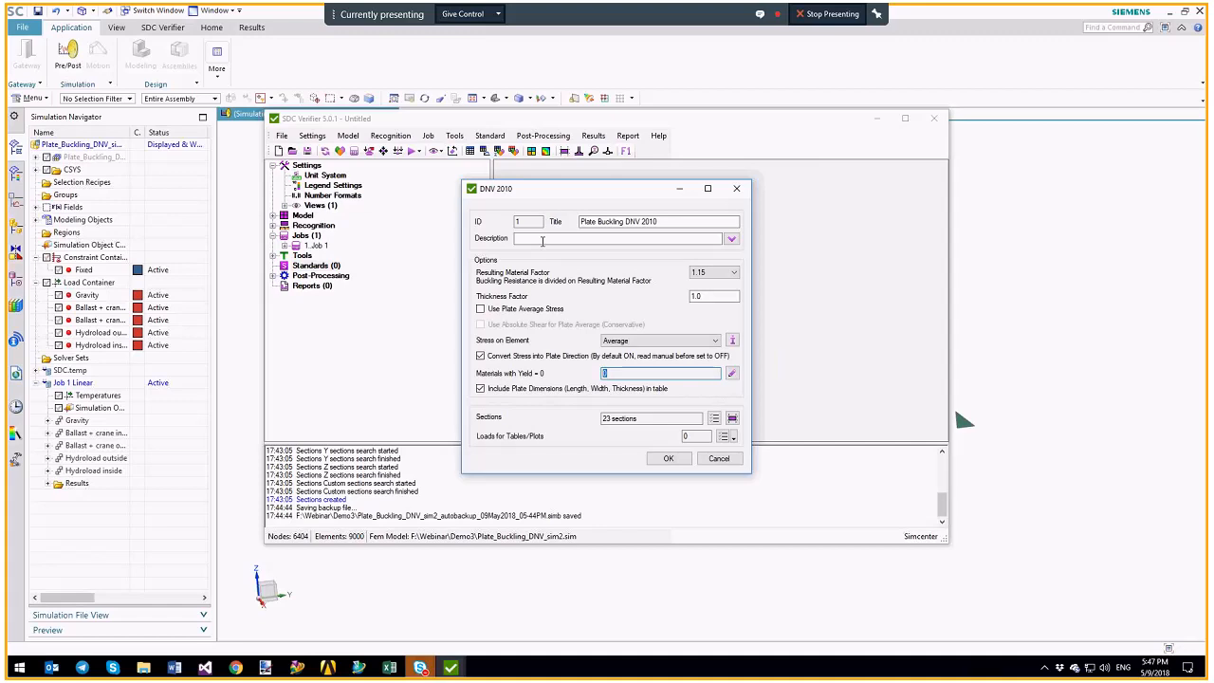
key(Tab)
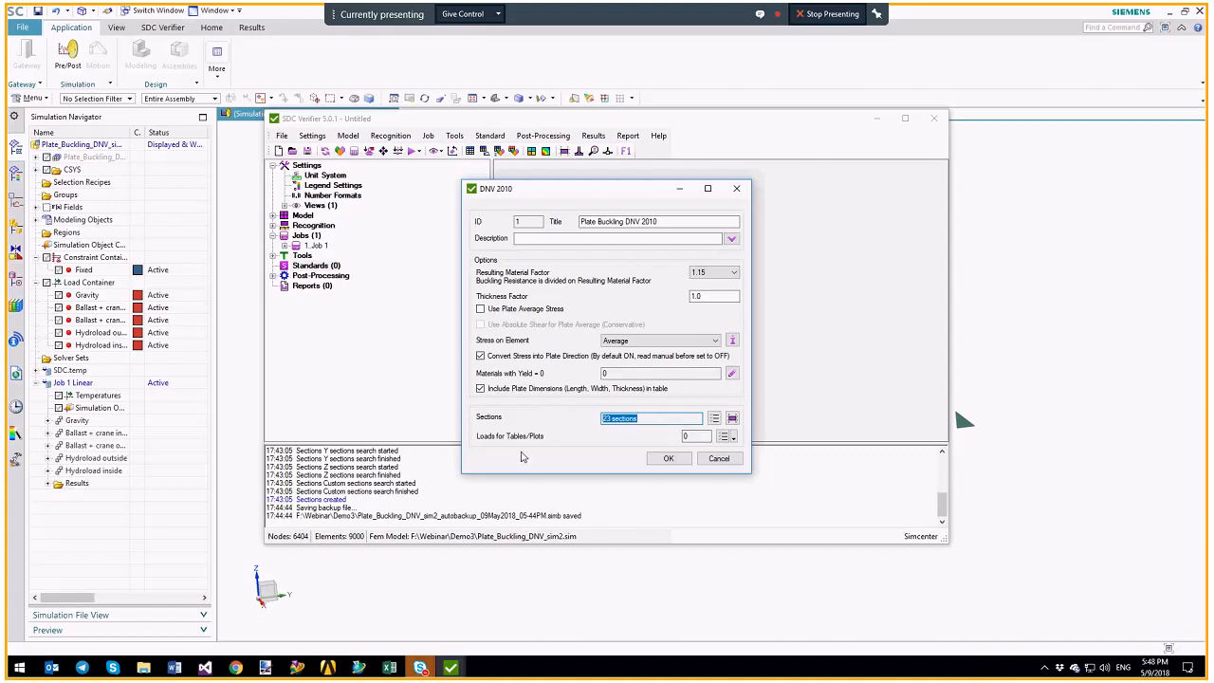
click(664, 459)
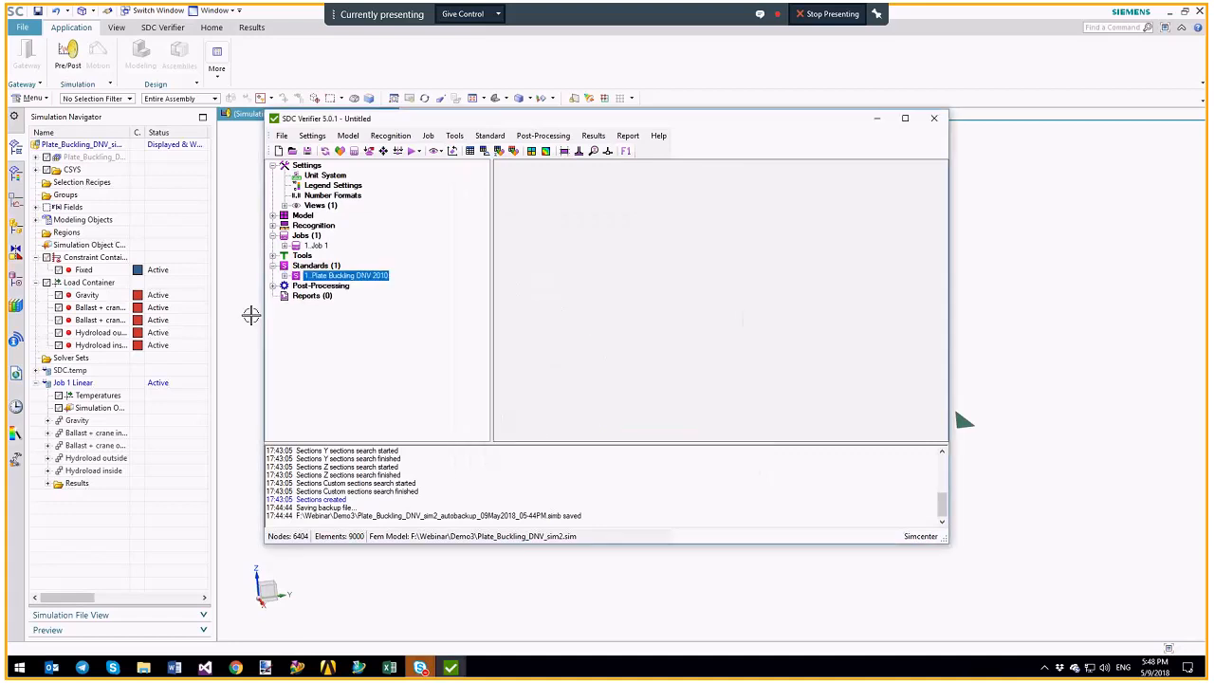
Open the Plate Buckling (Element Avg) check for editing and review its parameter formulas.
click(285, 275)
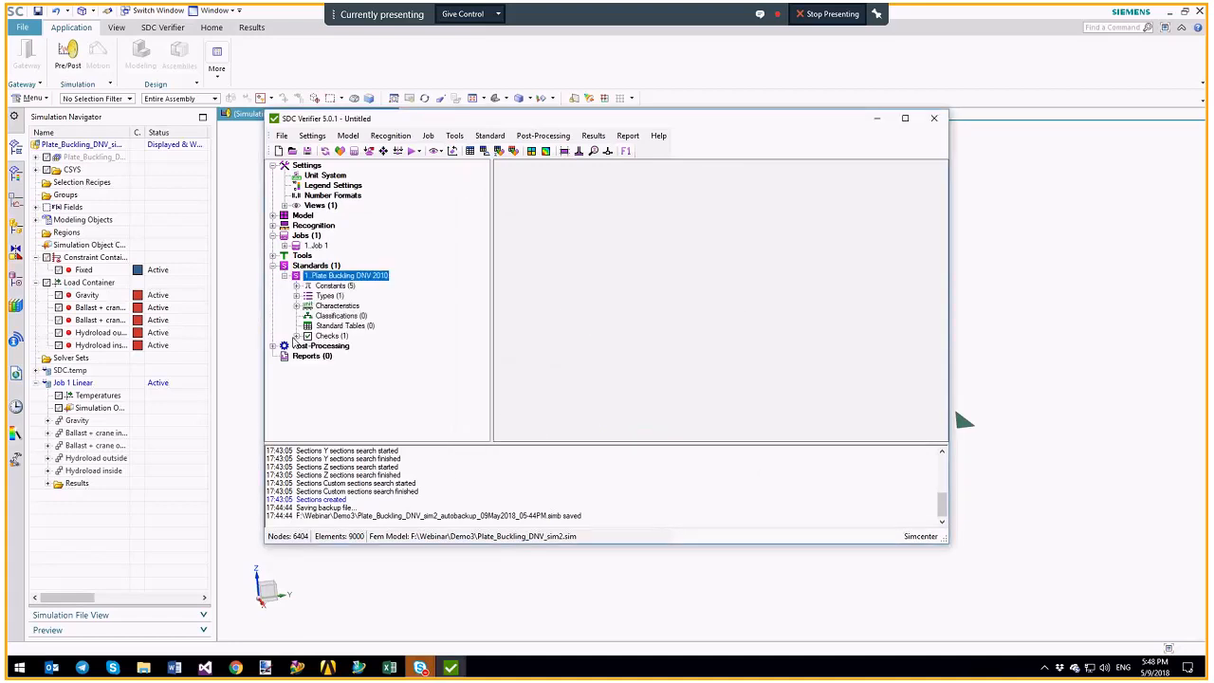
click(296, 336)
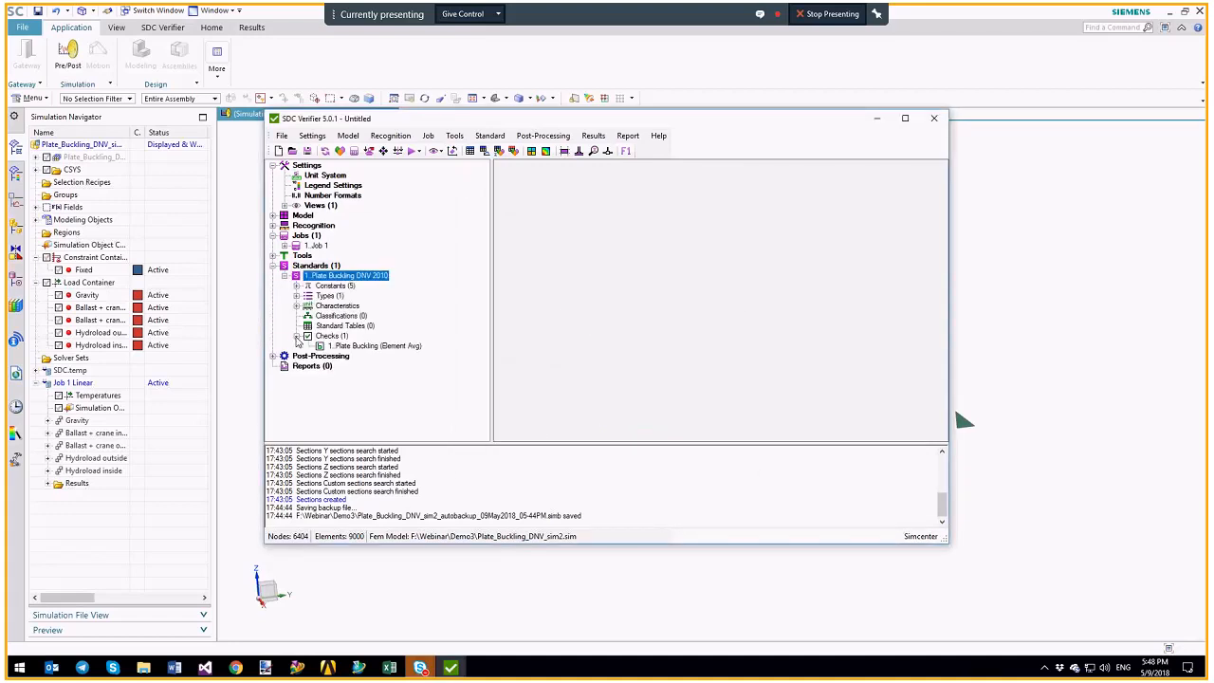
right_click(361, 346)
click(384, 368)
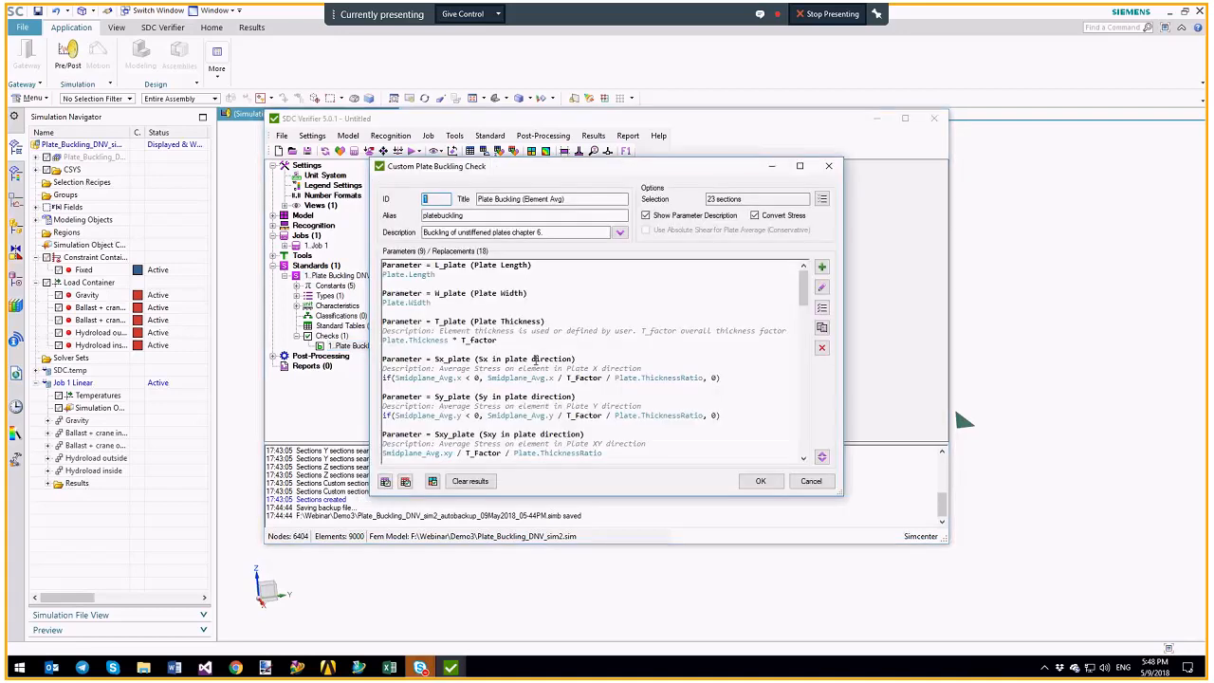
drag(548, 166, 556, 130)
drag(848, 459, 1032, 607)
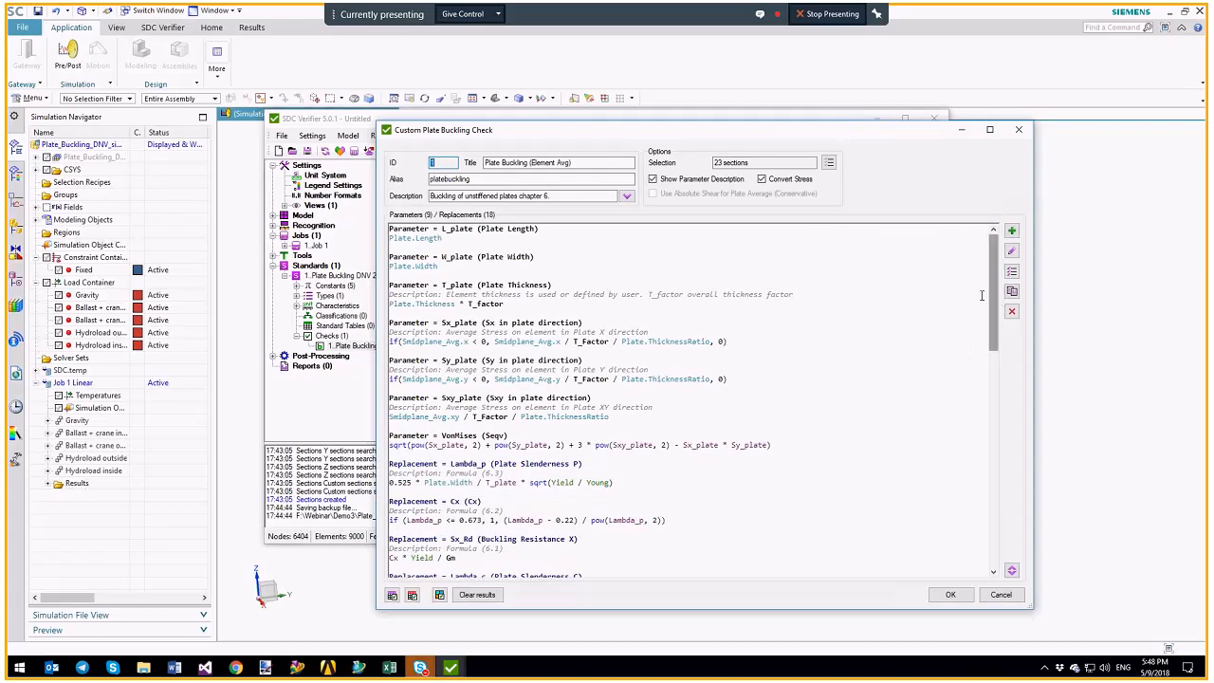
scroll(964, 481, down, 15)
scroll(965, 481, down, 2)
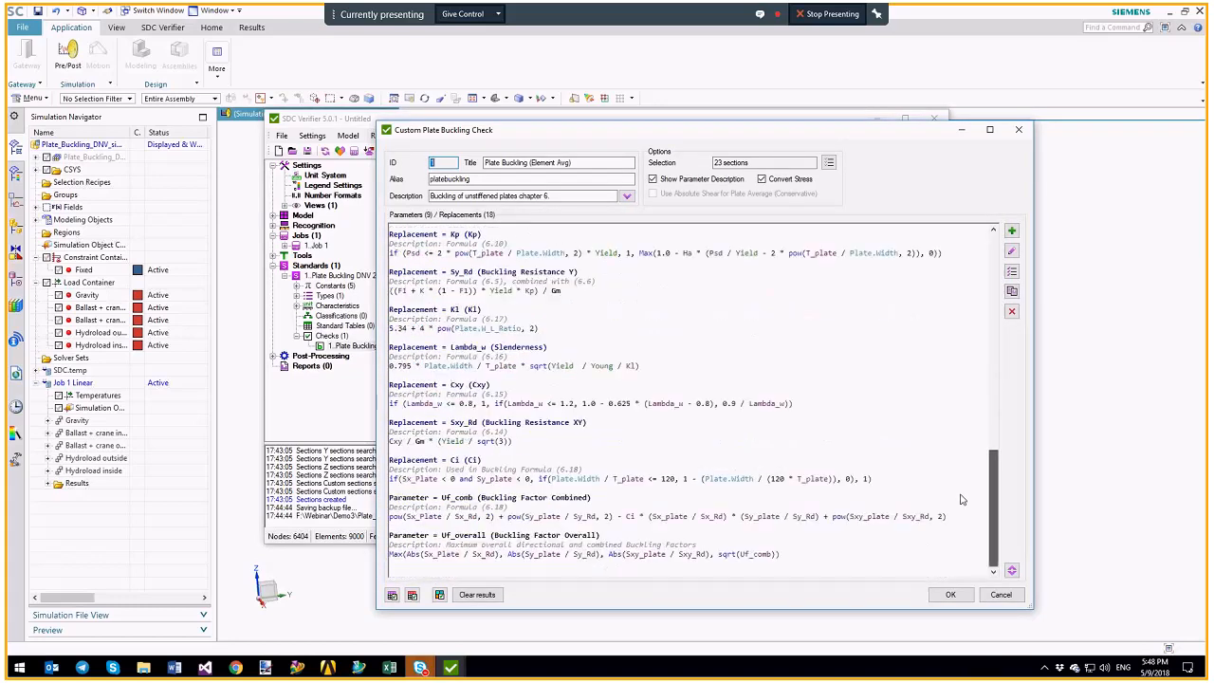
click(1011, 251)
scroll(504, 365, down, 3)
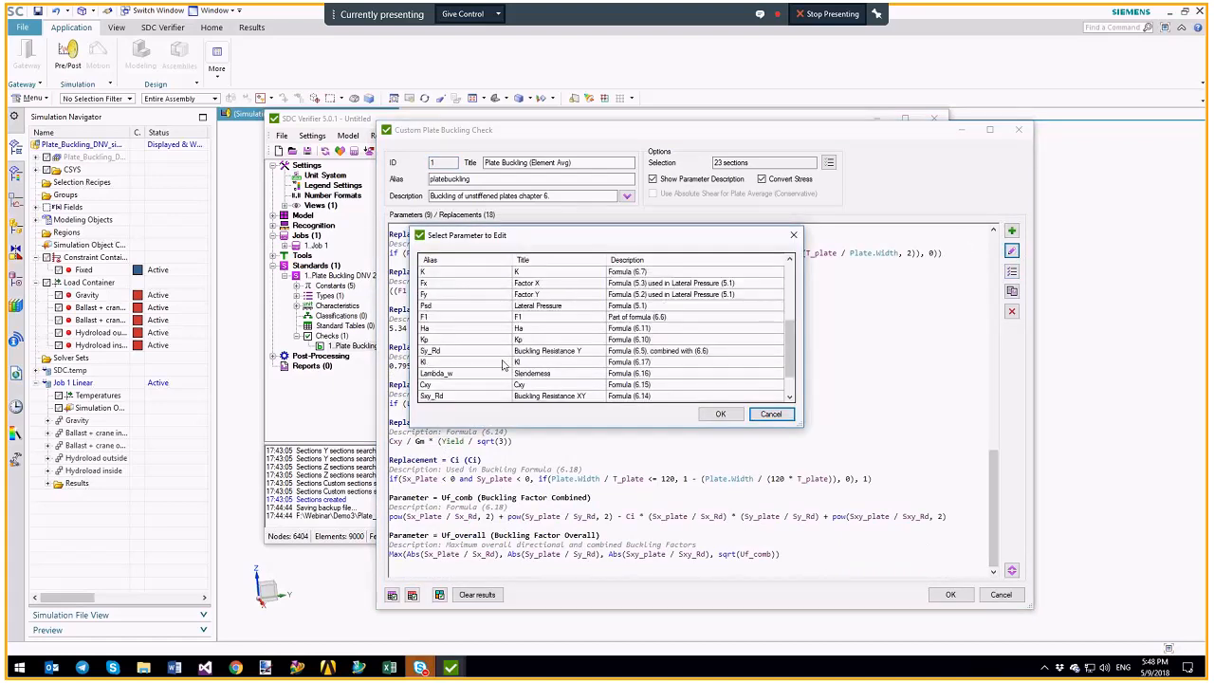
double_click(465, 338)
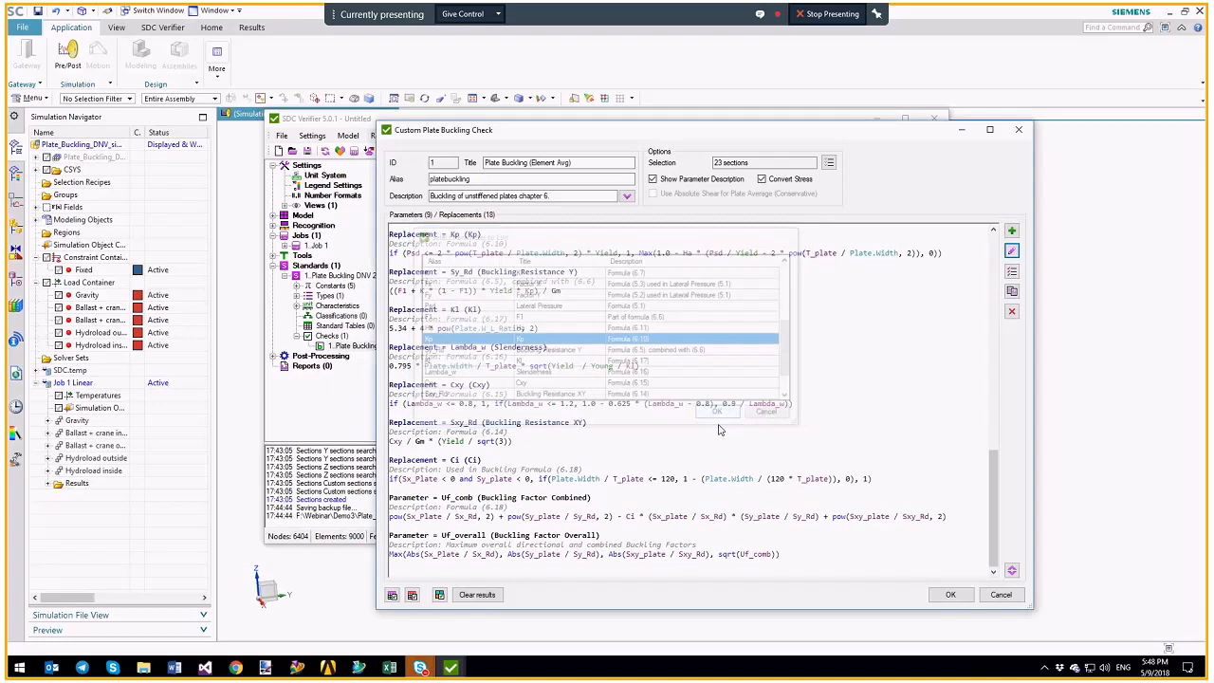
click(435, 396)
text(+ cos)
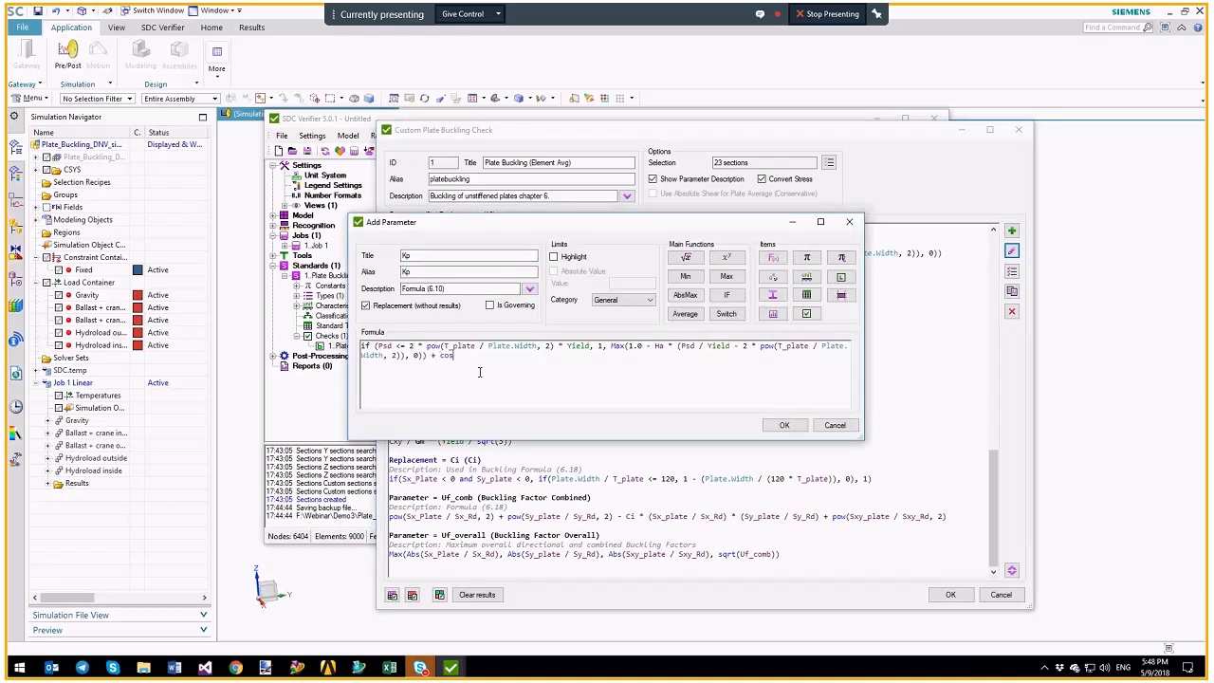
text(()
key(shift+Left)
key(shift+Left)
key(shift+Left)
key(shift+Left)
key(BackSpace)
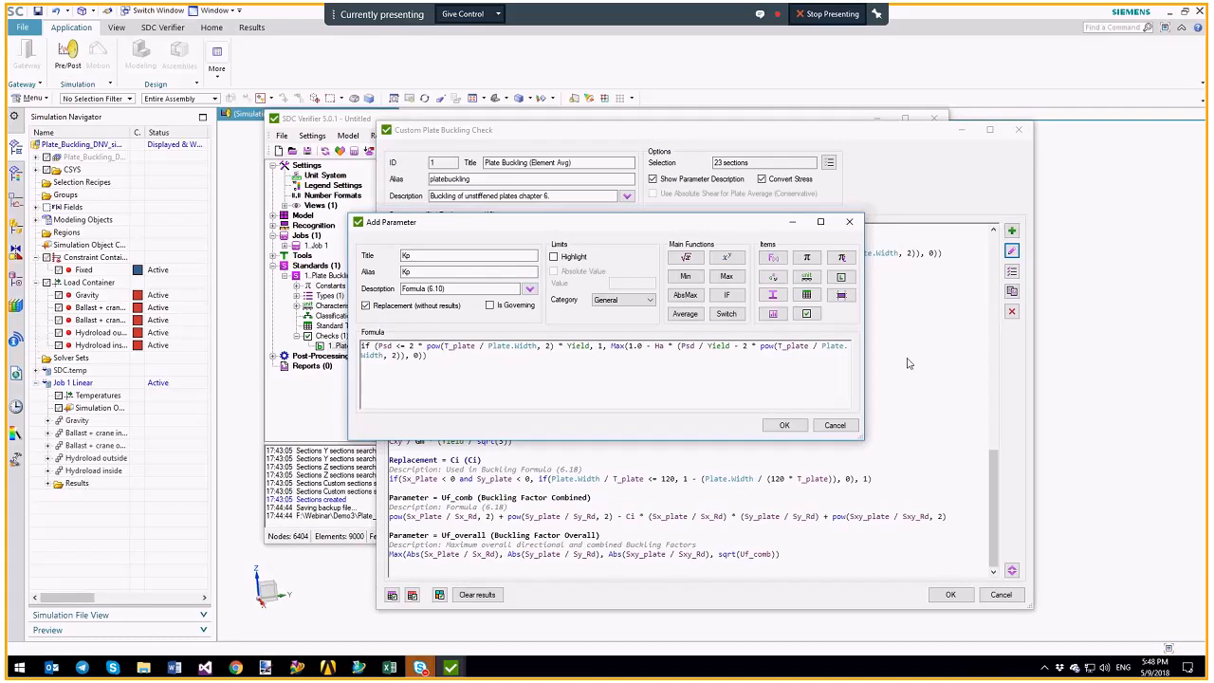
click(834, 425)
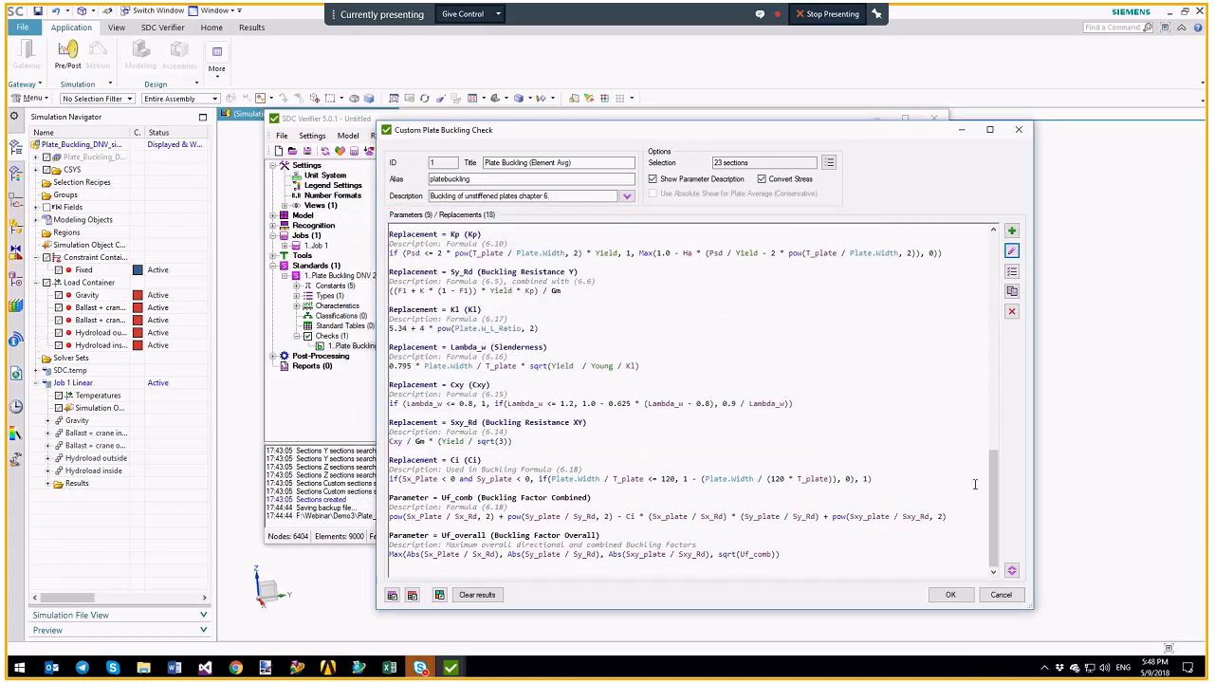
Close the Plate Buckling (Element Avg) check without saving changes.
scroll(974, 484, up, 1)
drag(447, 304, 508, 304)
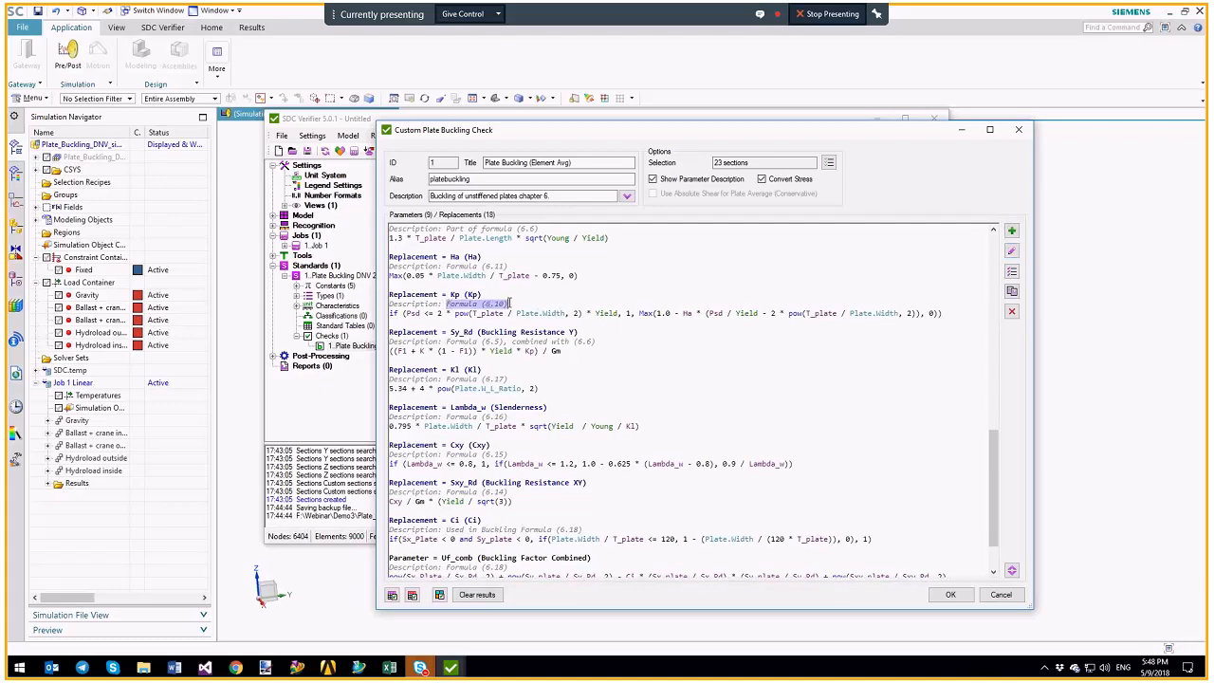
click(1001, 595)
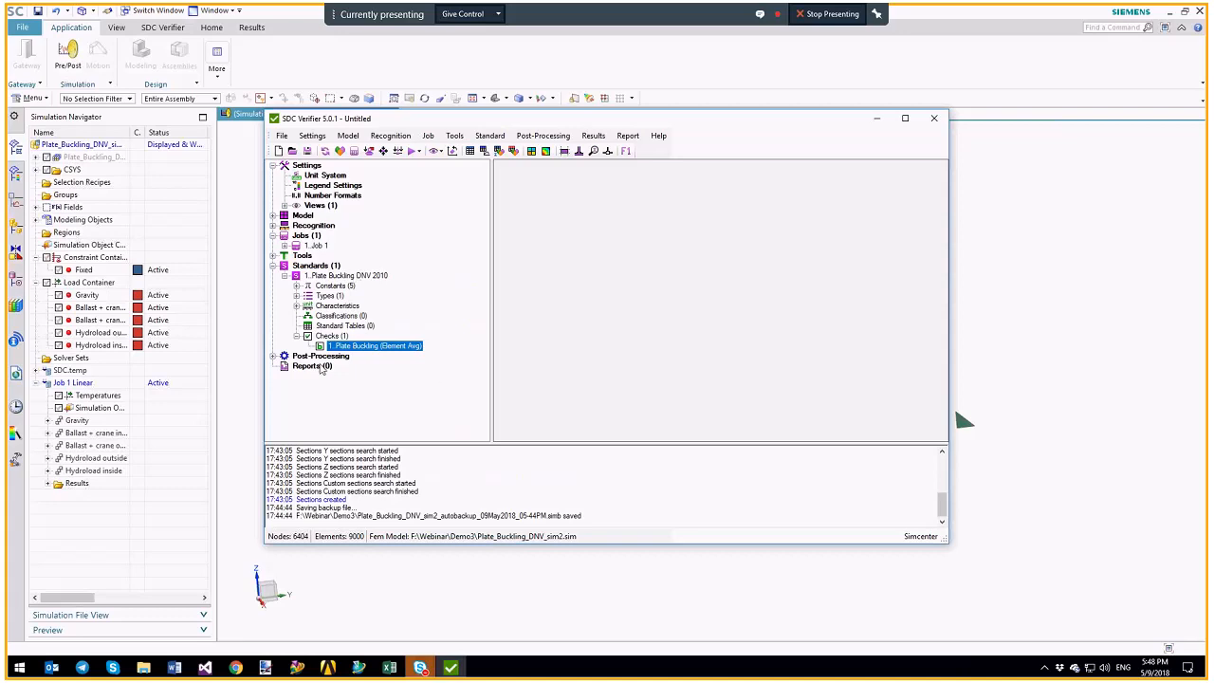
Open the recent project Plate_Buckling_Final.simv.
click(281, 137)
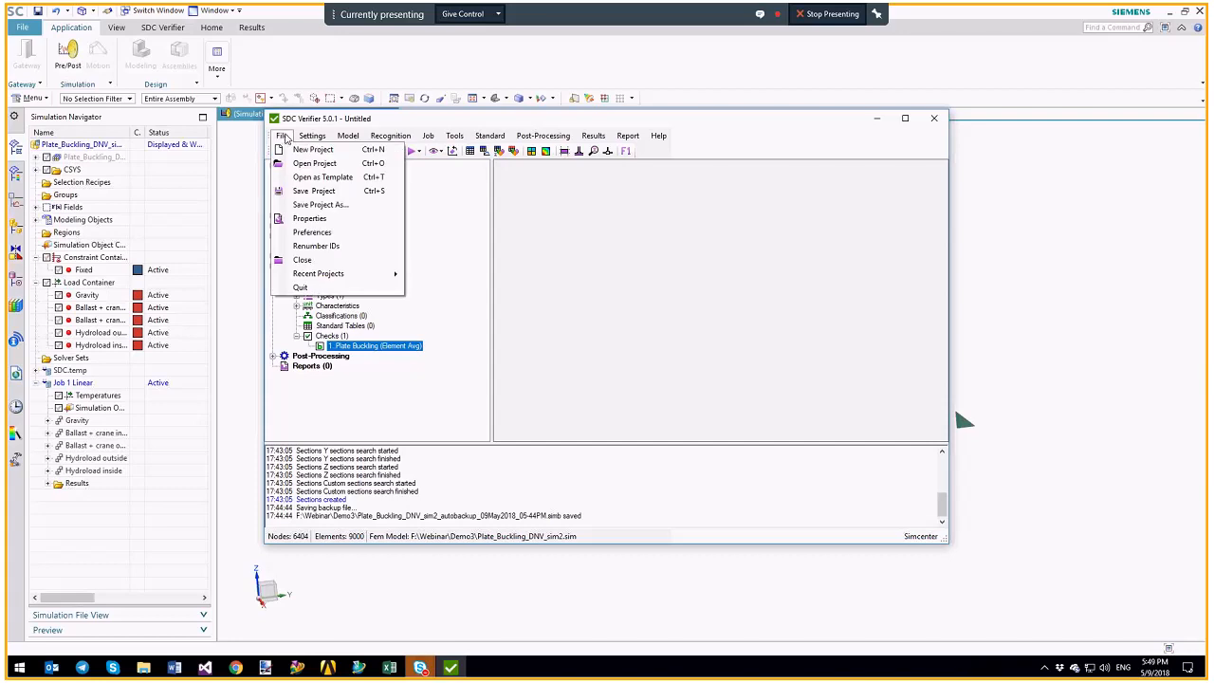
mouse_move(317, 274)
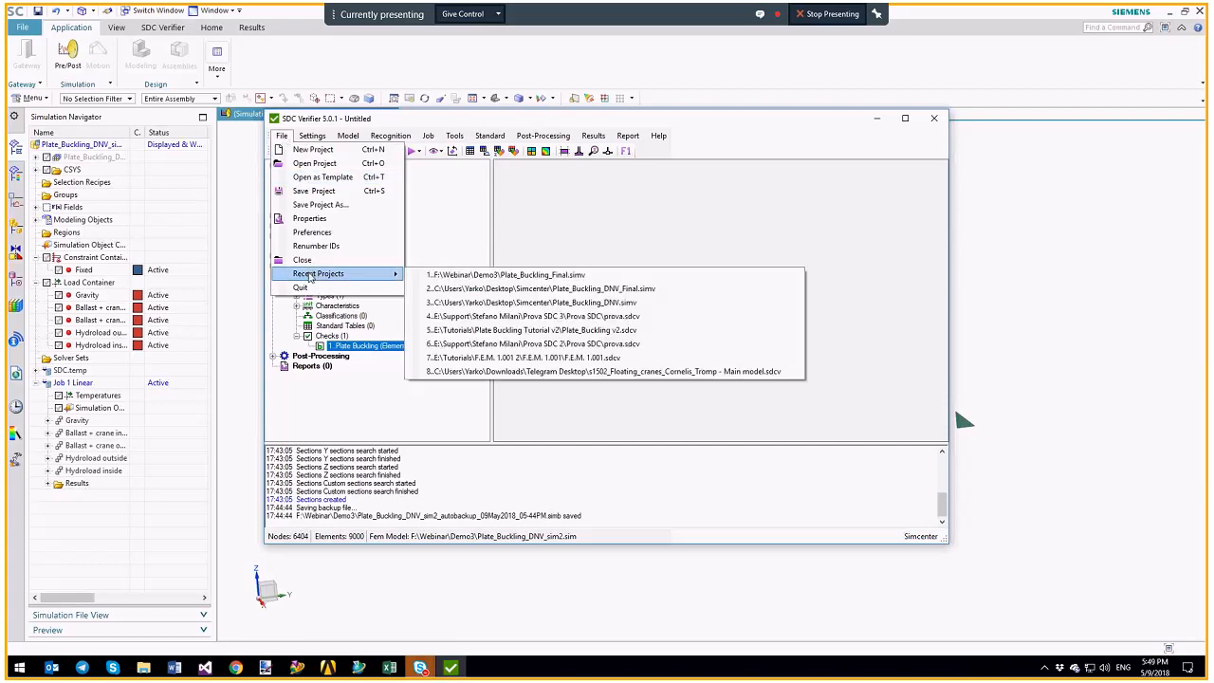
click(541, 275)
click(619, 379)
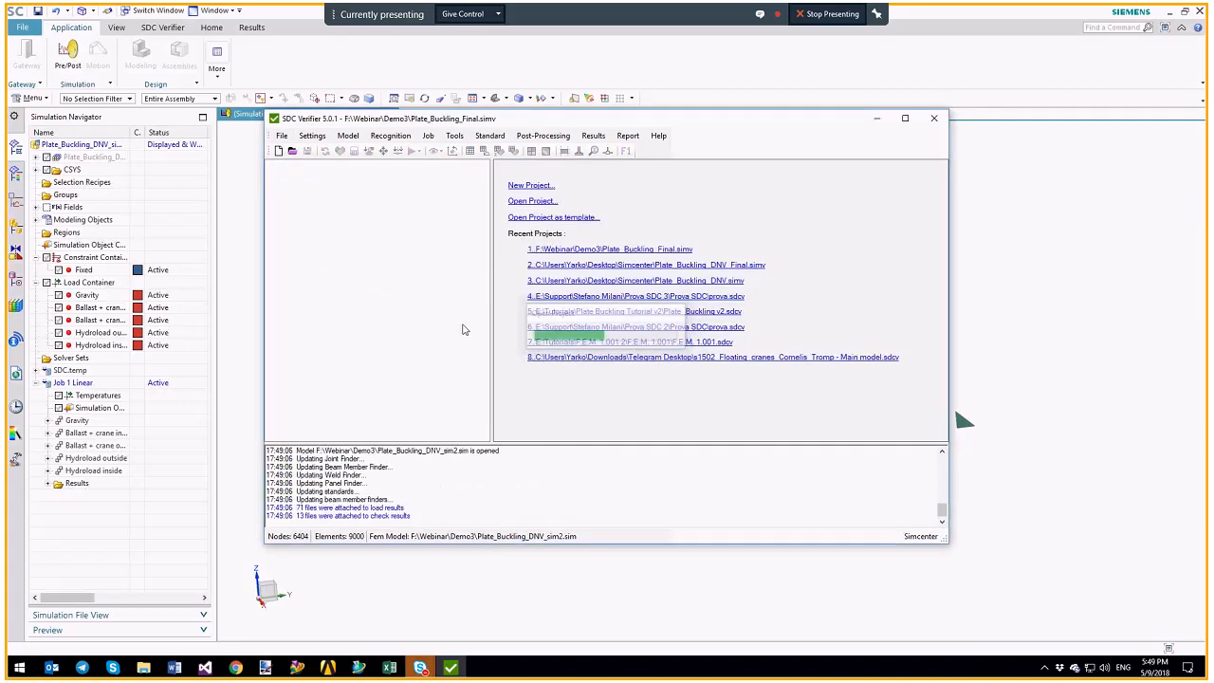
Create a criteria plot of equivalent stress for the Envelope load group and show it on the model.
click(273, 265)
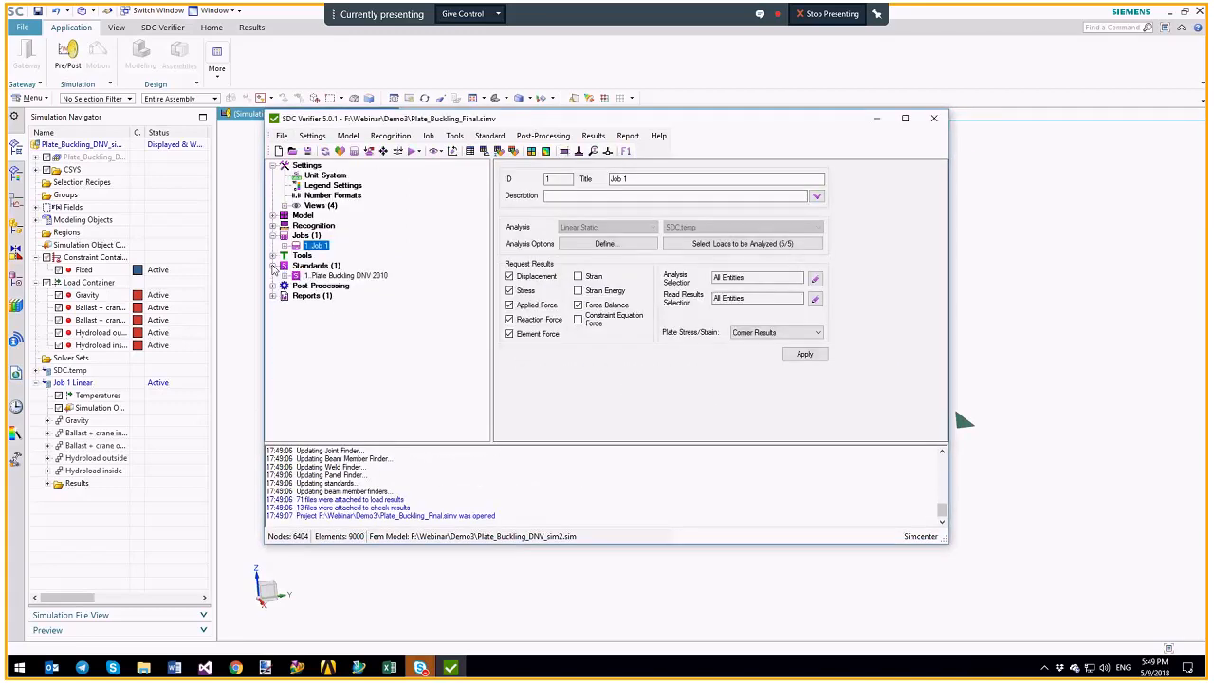
click(285, 245)
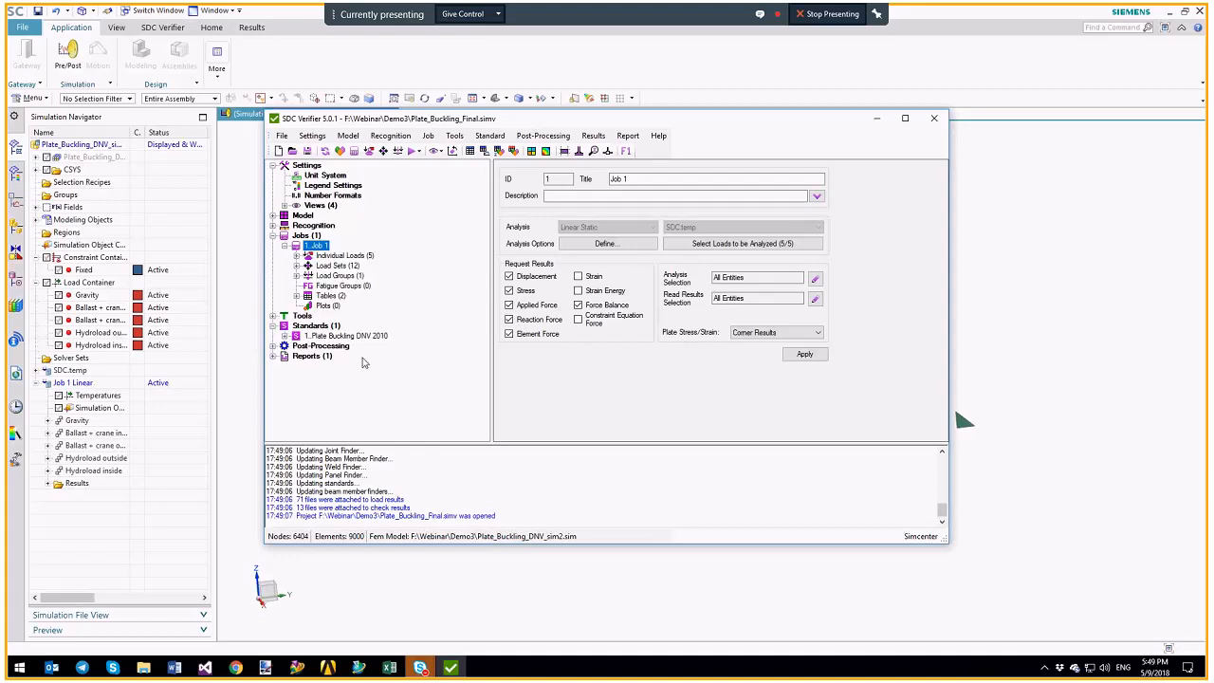
click(283, 337)
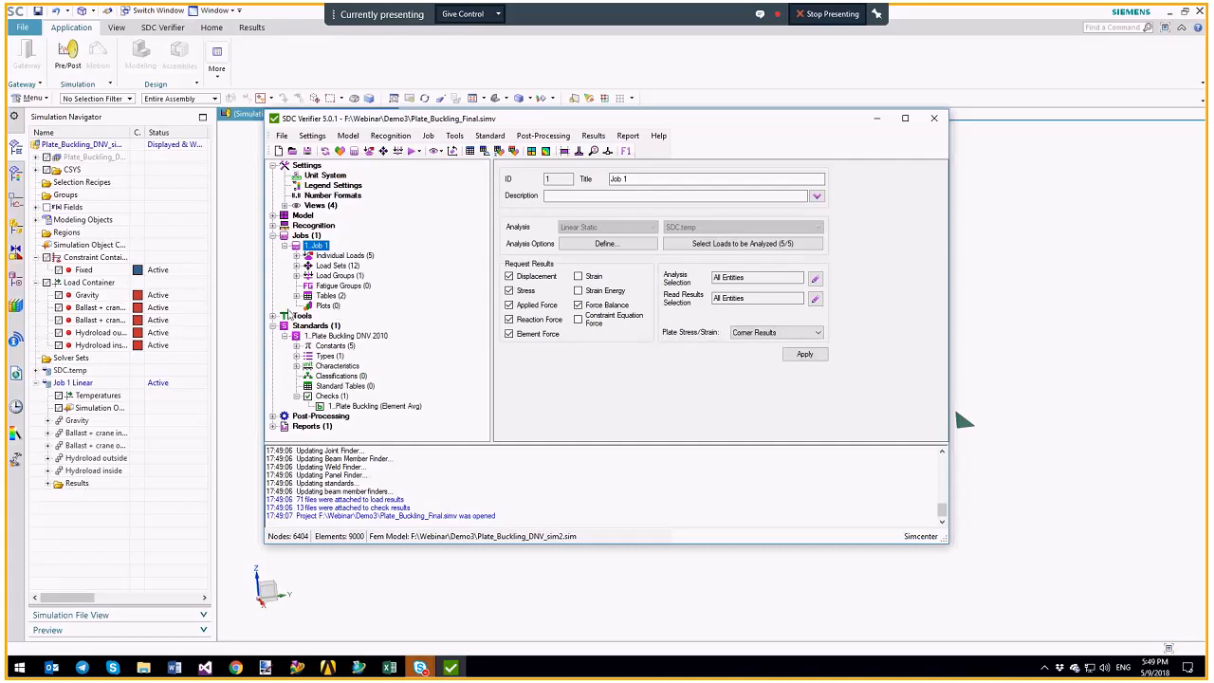
click(296, 276)
click(348, 285)
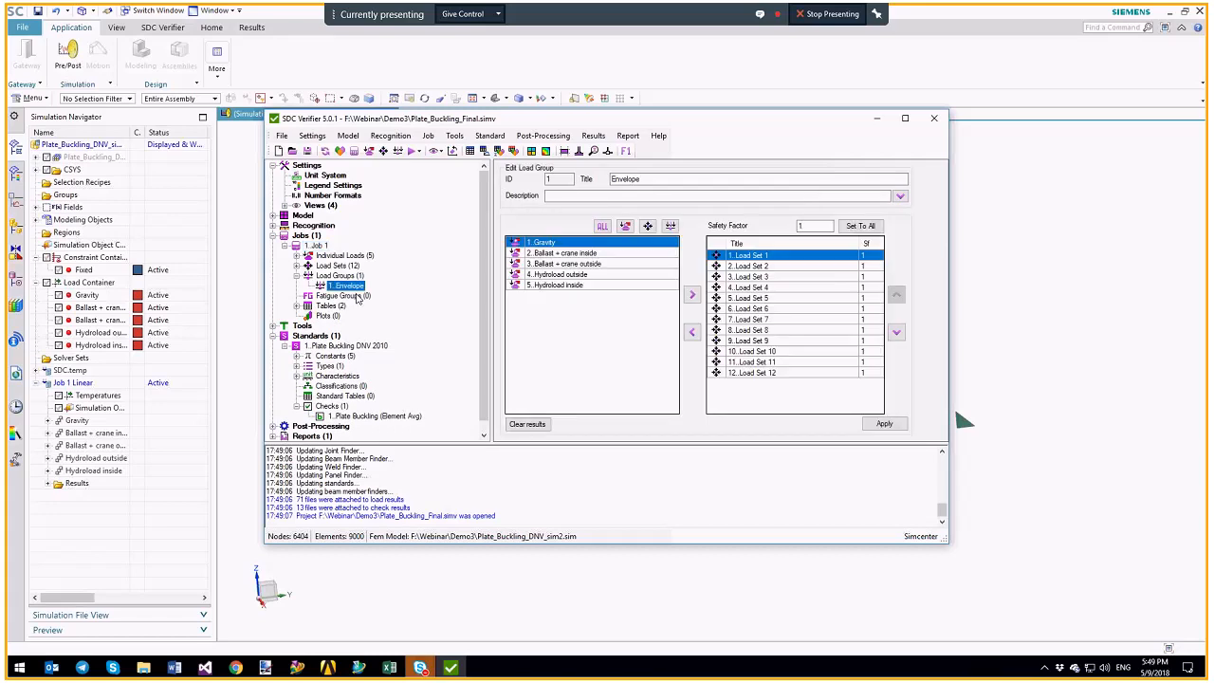
right_click(348, 287)
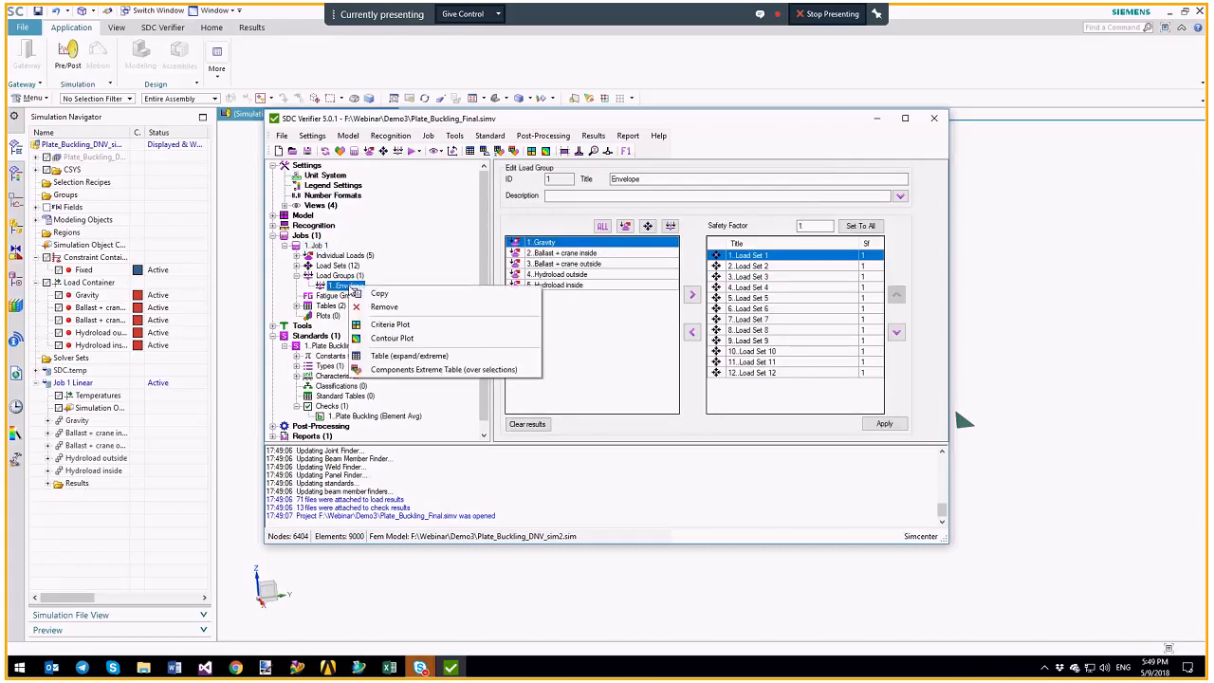
click(391, 324)
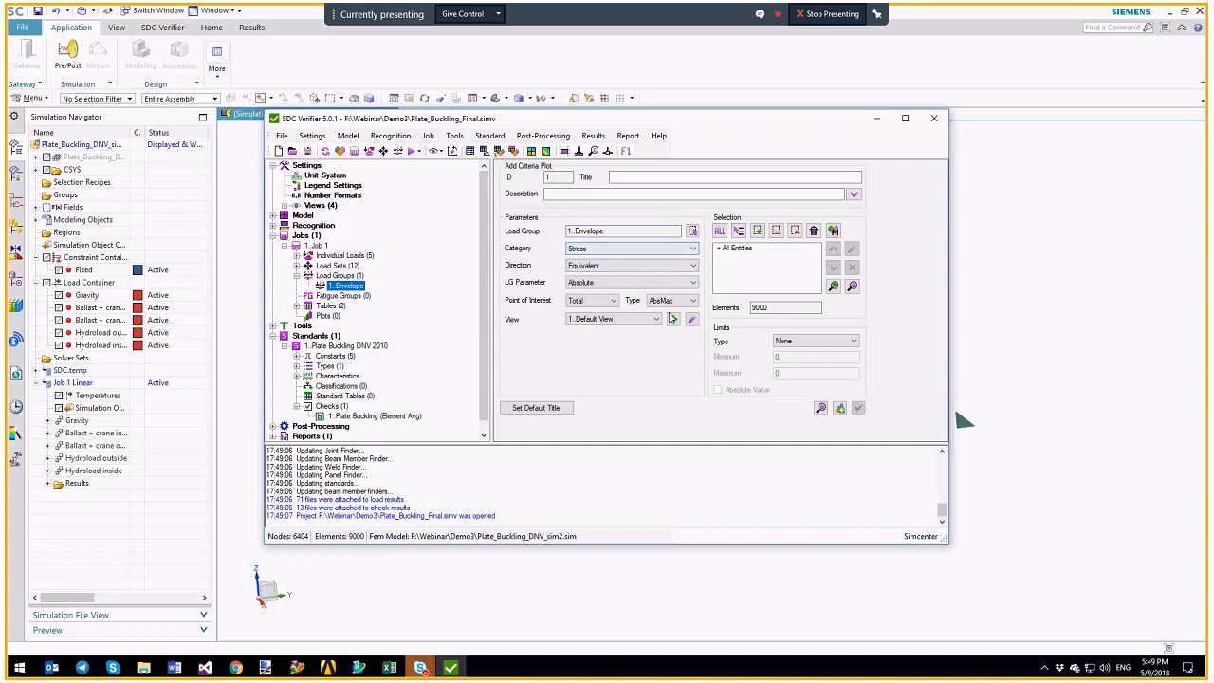
click(839, 408)
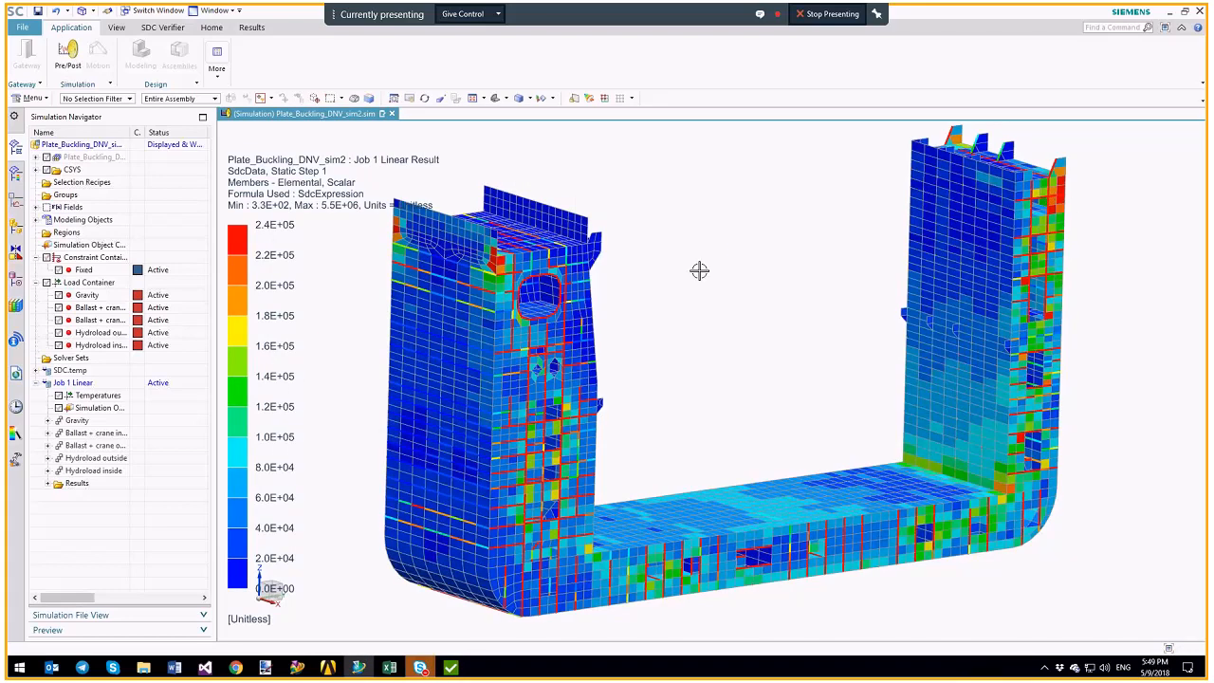
Fill the Abs Stress flow table over all 12 load sets and close it without saving.
click(453, 656)
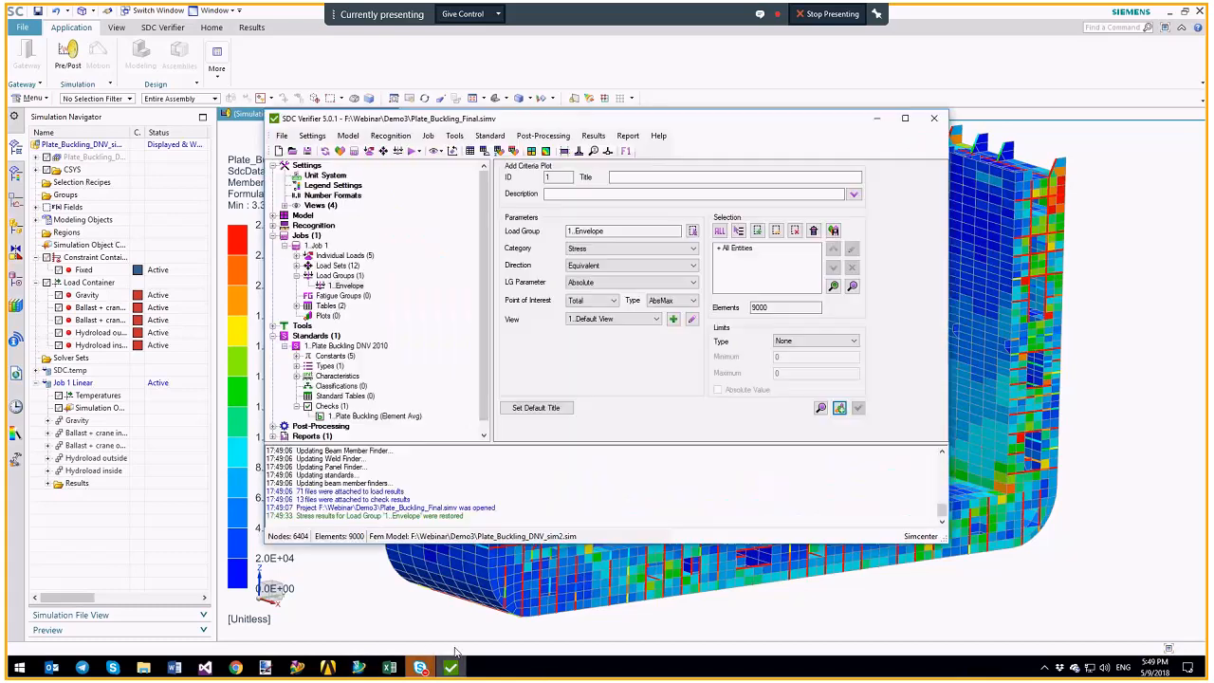
click(296, 306)
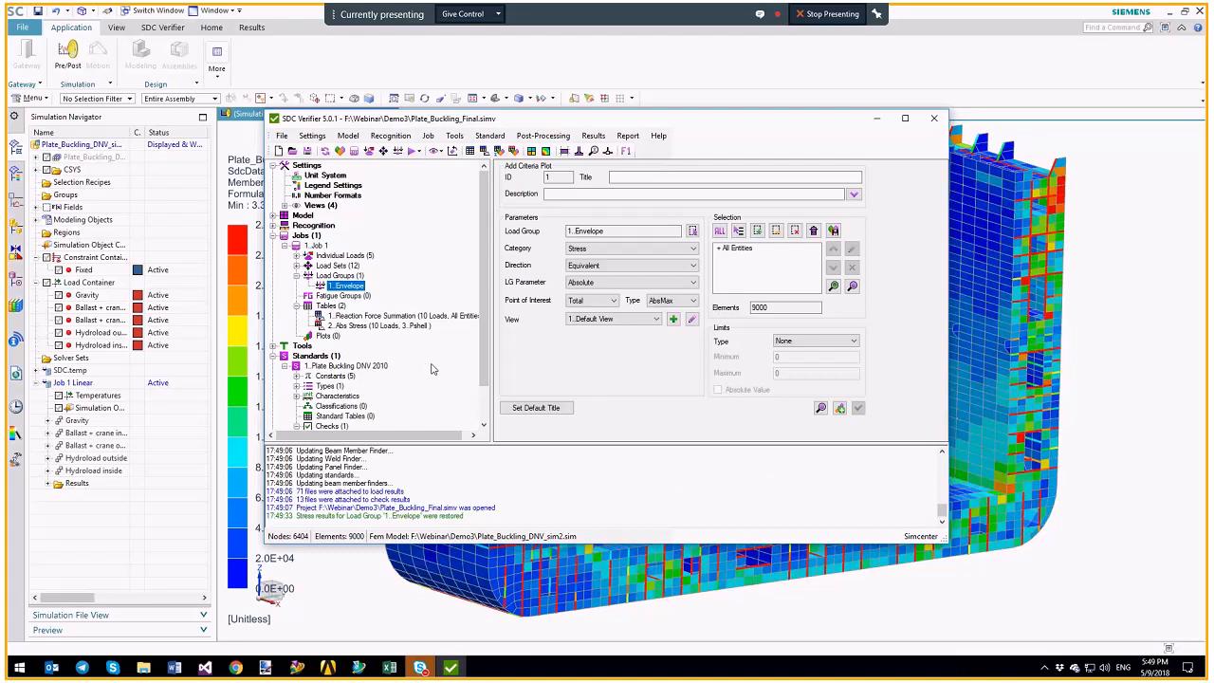
right_click(368, 326)
click(395, 338)
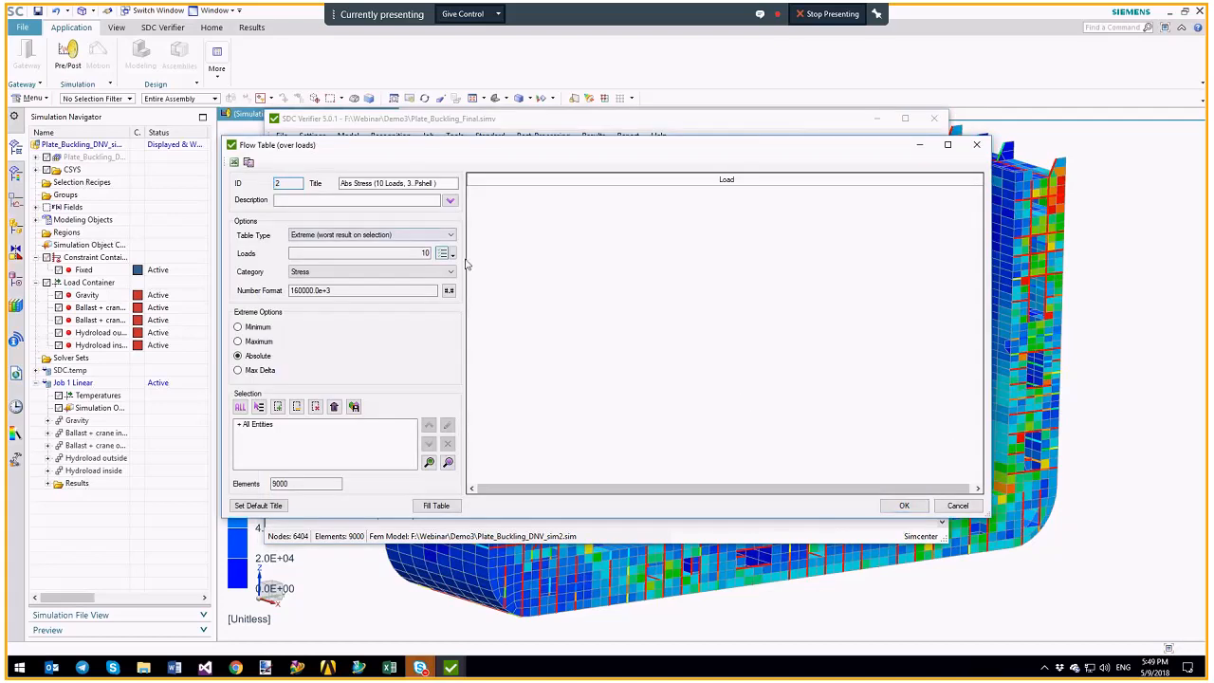
click(444, 252)
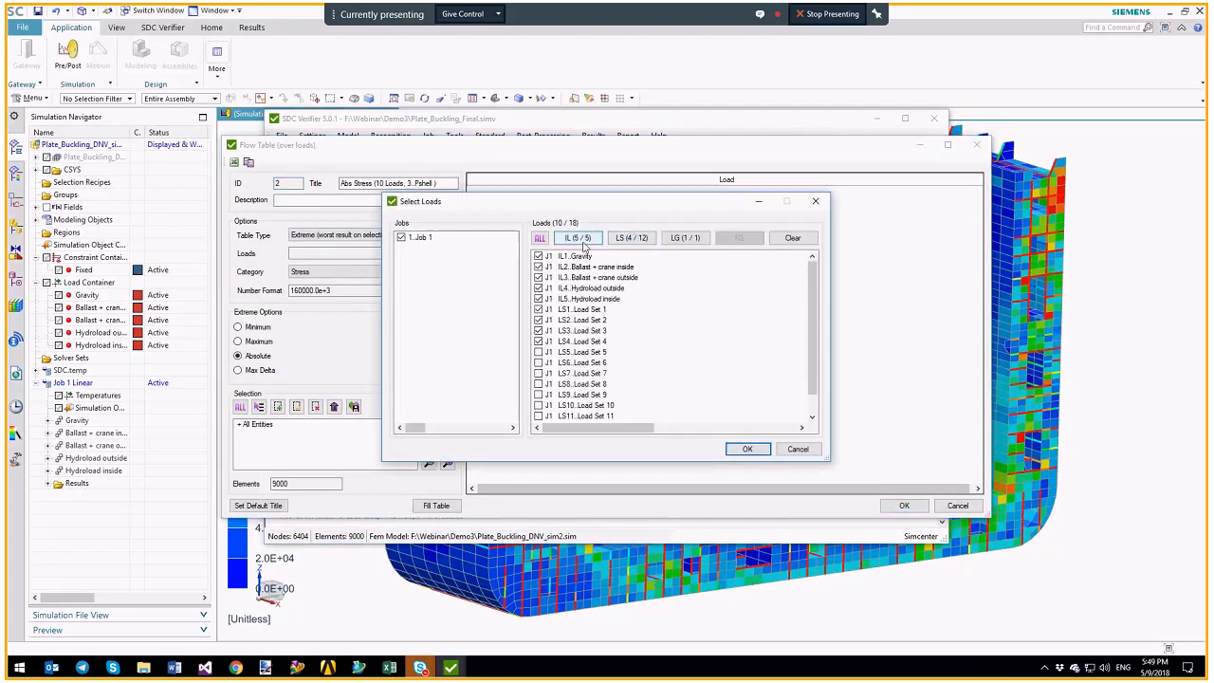
click(809, 239)
click(647, 240)
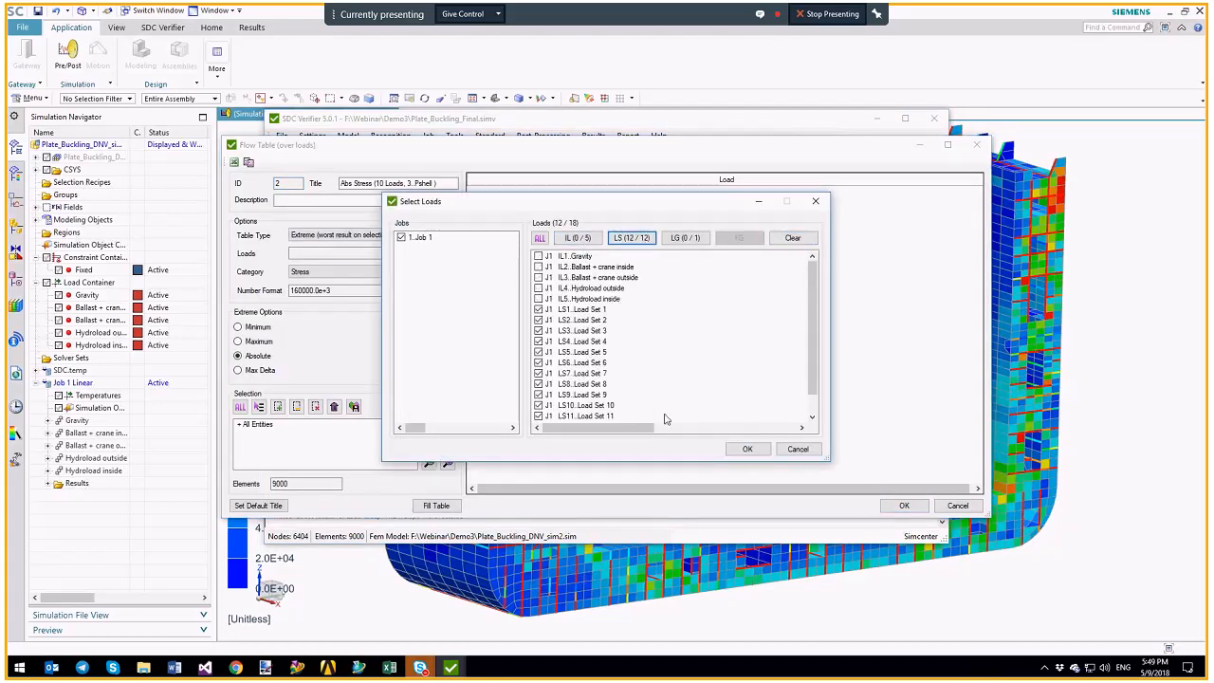
click(744, 451)
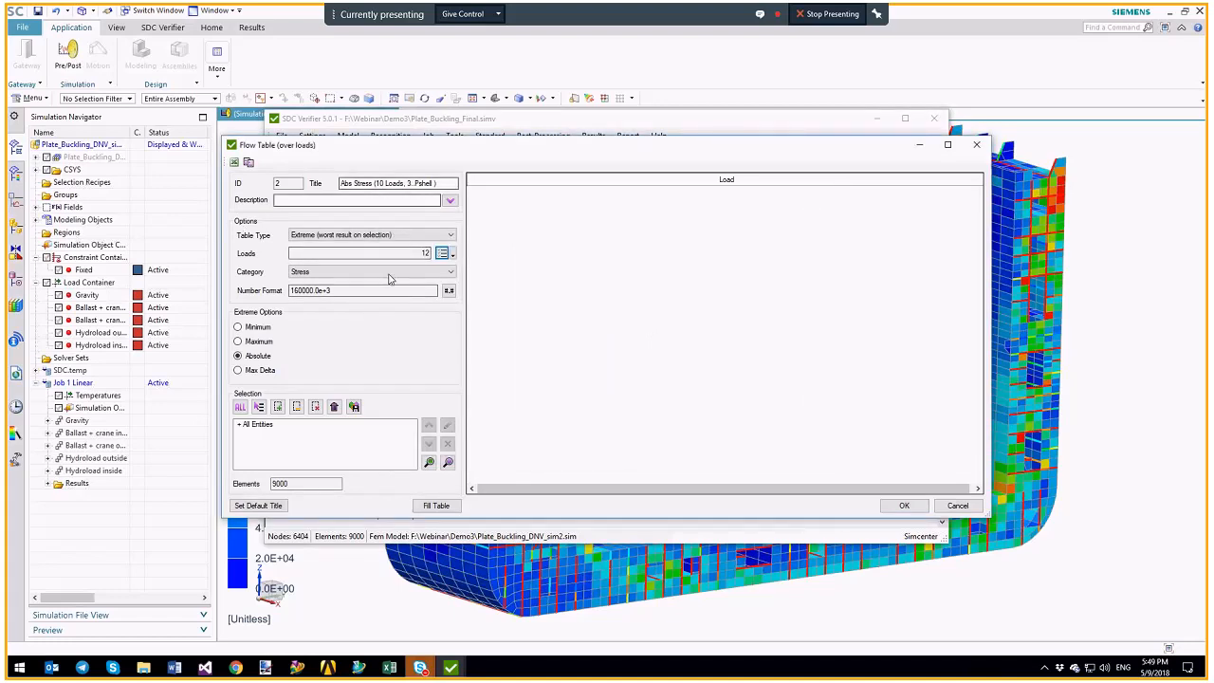
click(436, 505)
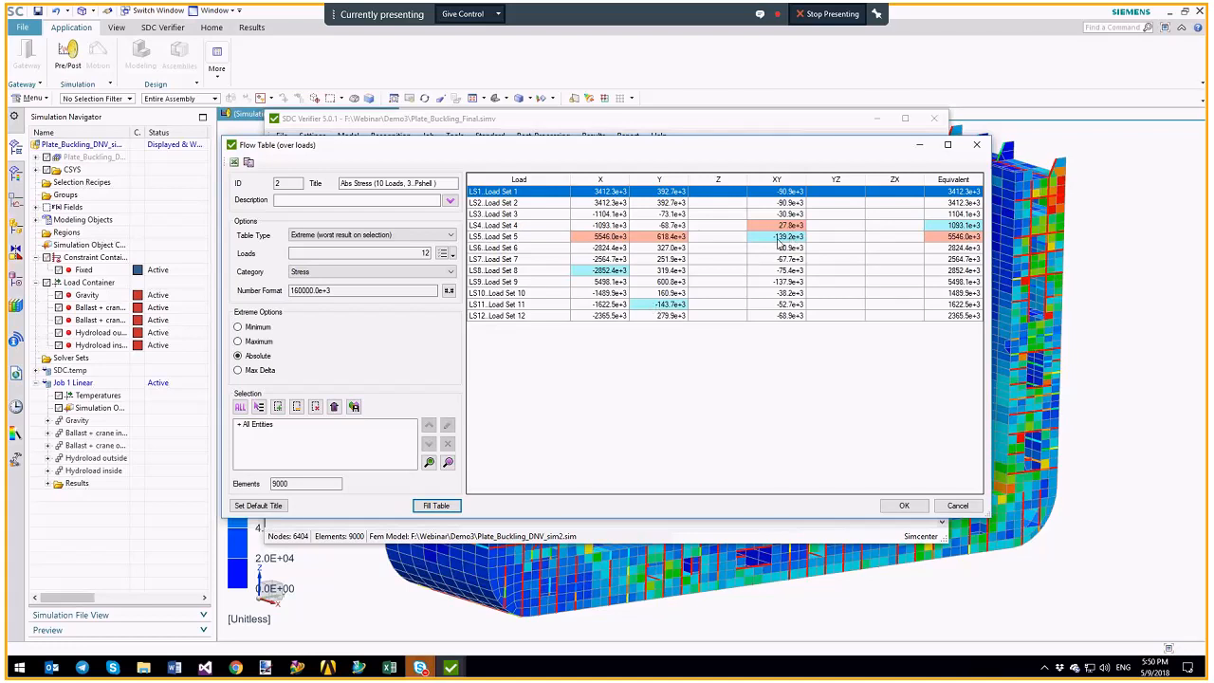
click(954, 505)
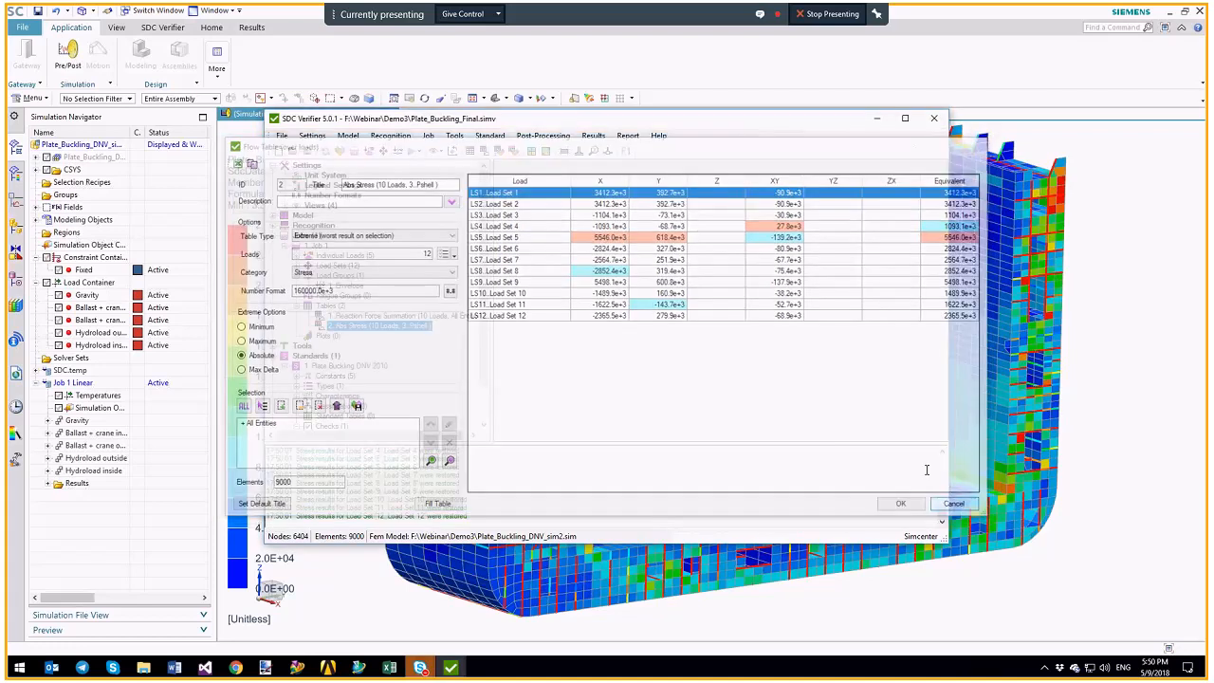
Open the Governing Loads for stresses item and fill its table with 100 percent of elements.
scroll(457, 244, down, 1)
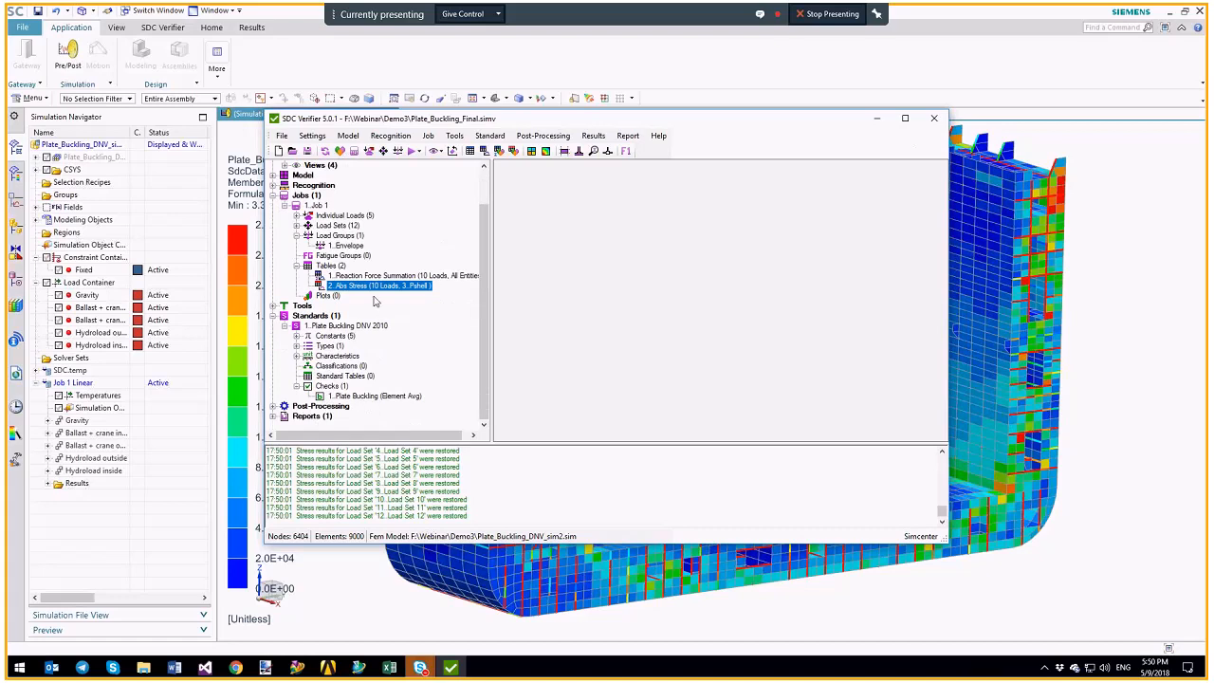
click(273, 406)
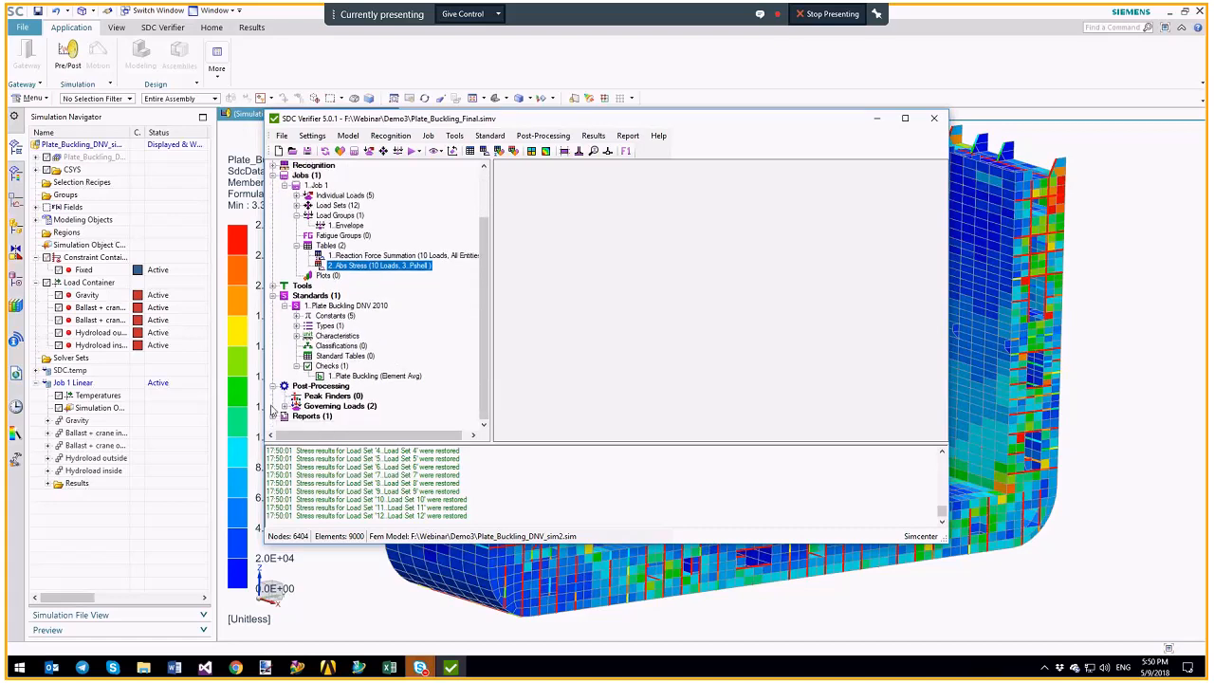
click(285, 406)
click(361, 407)
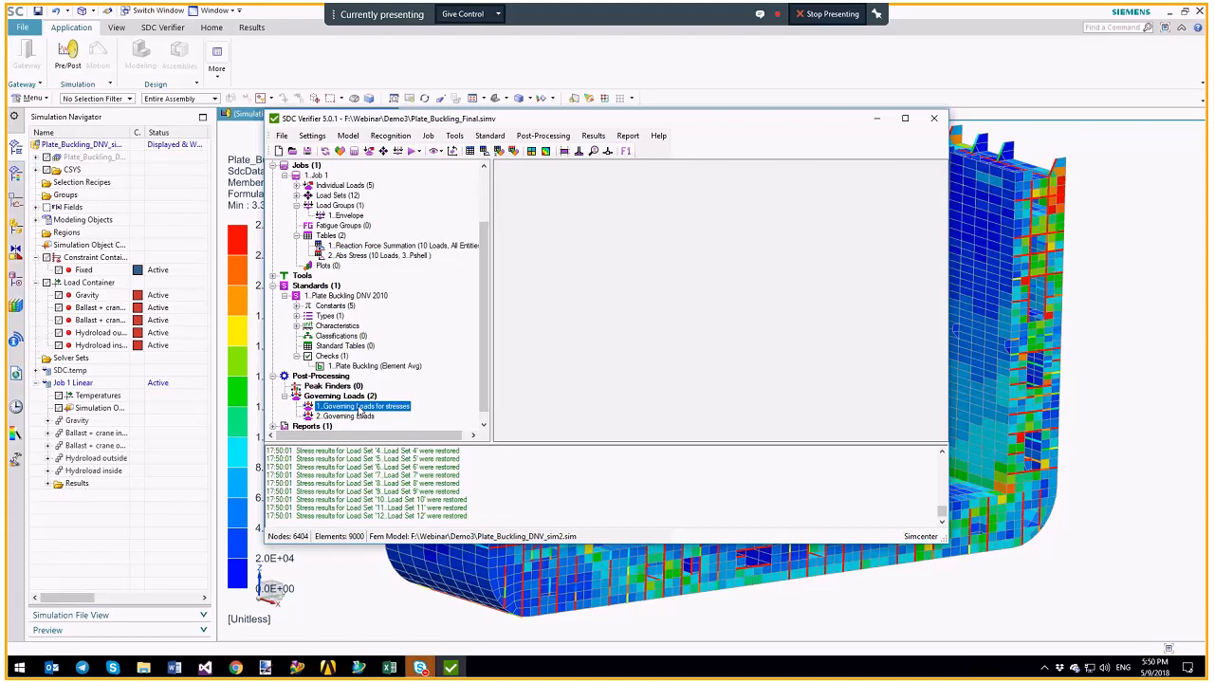
right_click(361, 406)
click(384, 426)
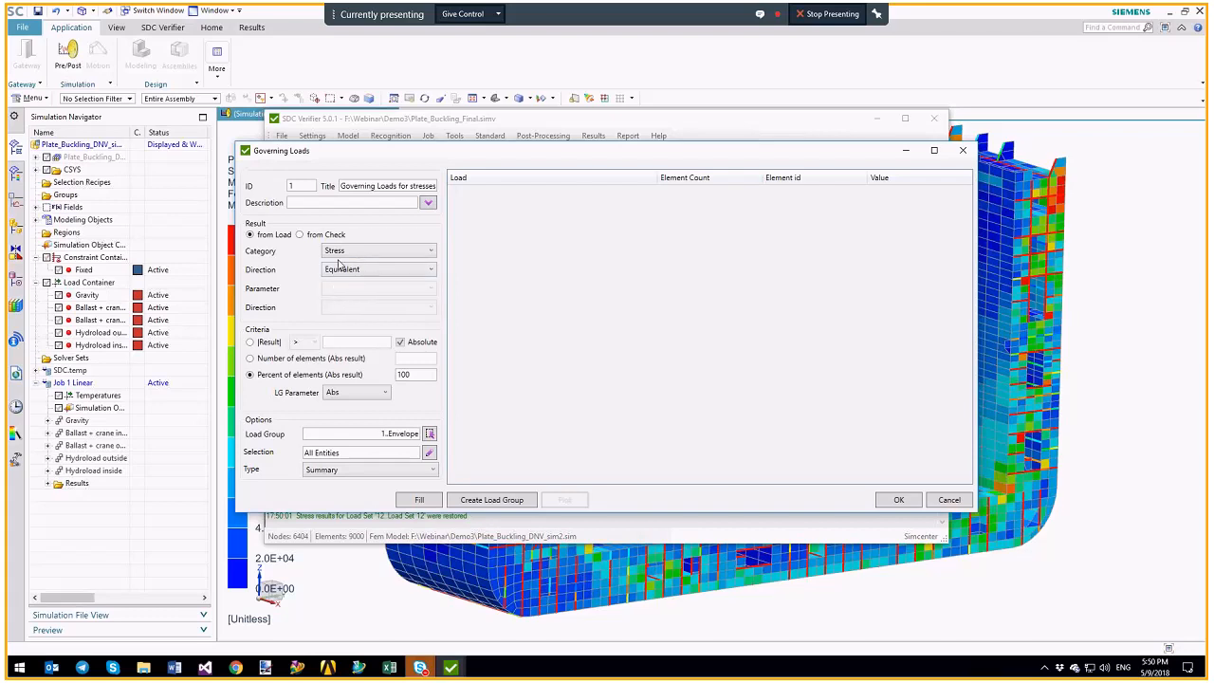
drag(409, 374, 332, 389)
click(420, 501)
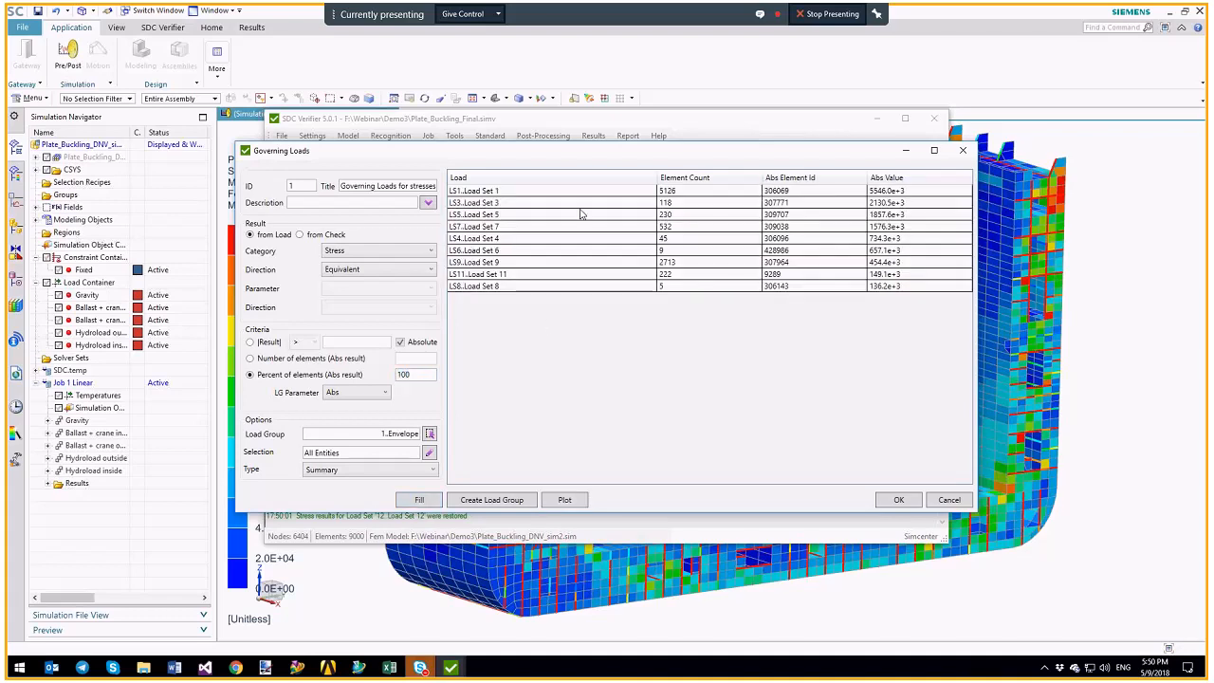
Select all governing load sets and plot them on the model.
click(668, 192)
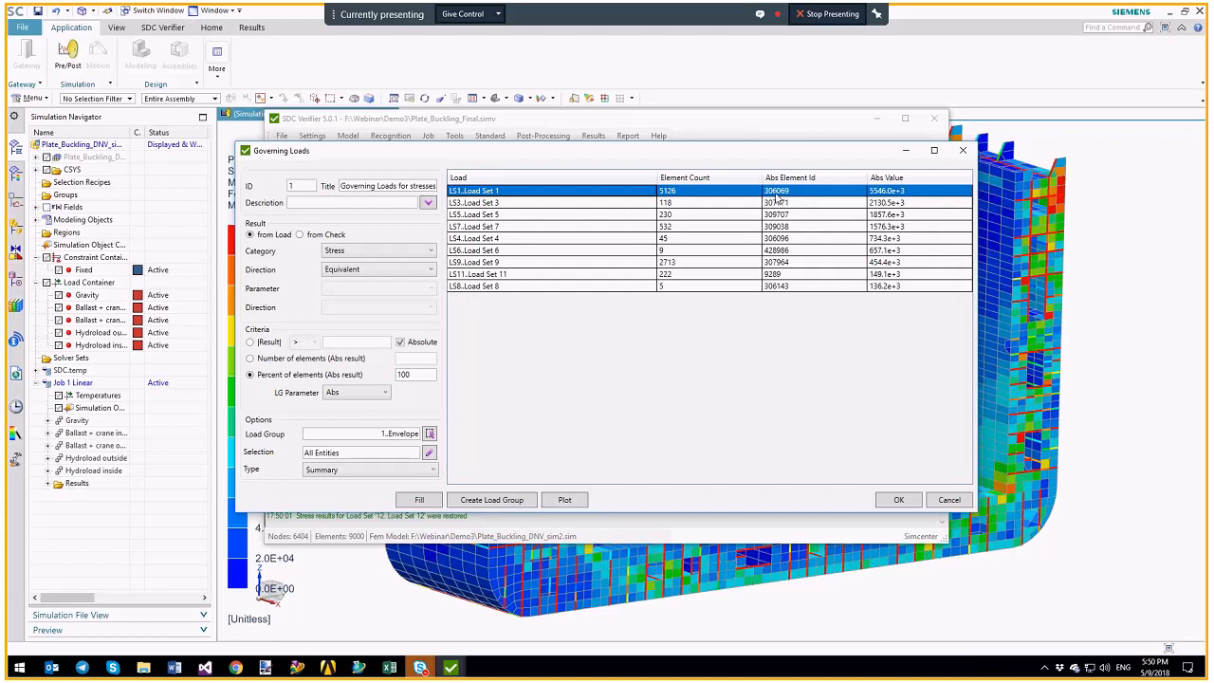
shift+click(565, 286)
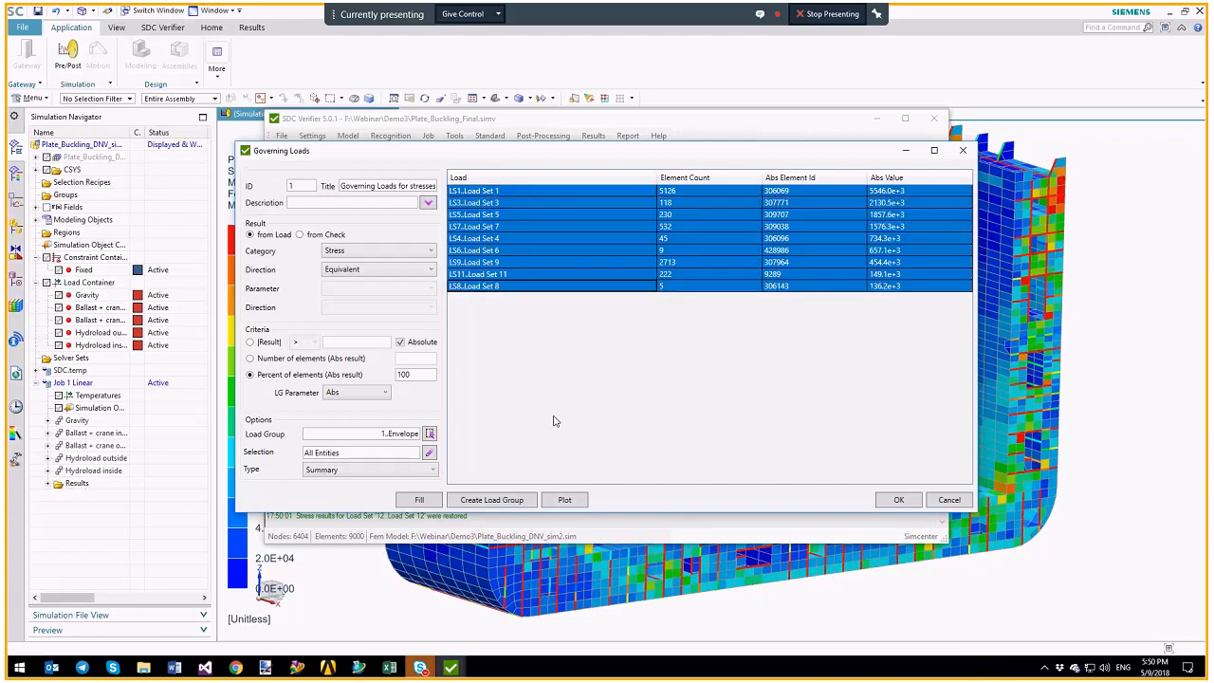
click(573, 501)
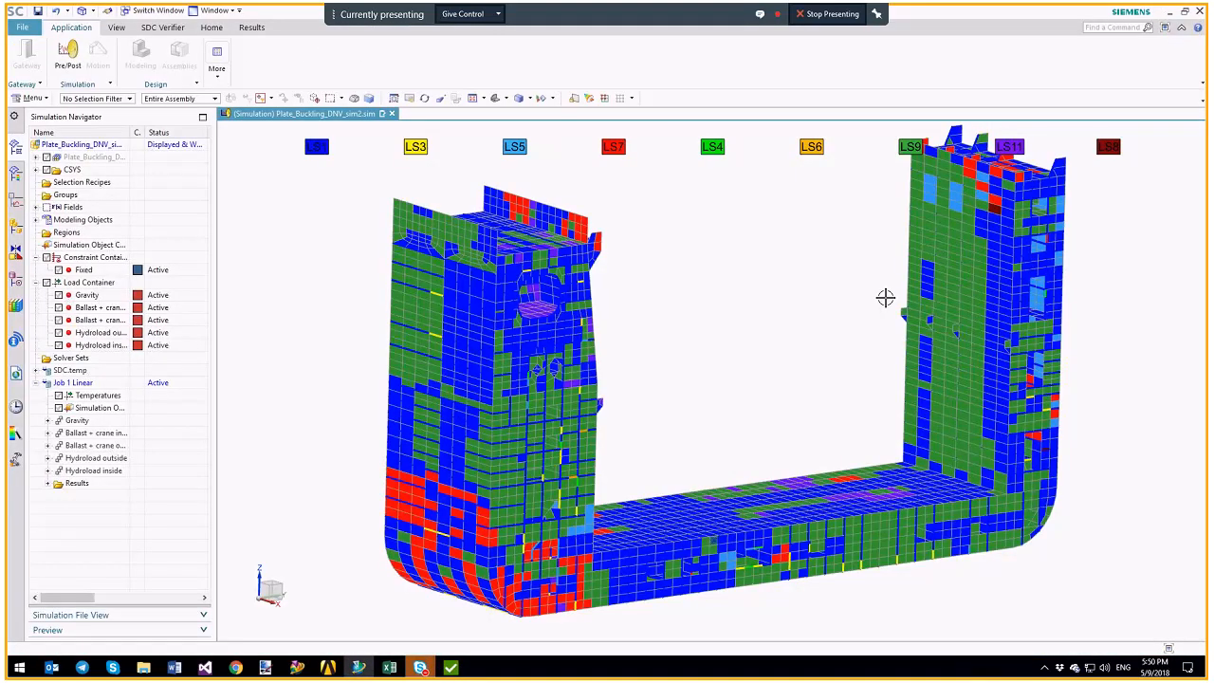
scroll(824, 297, down, 4)
scroll(785, 325, down, 3)
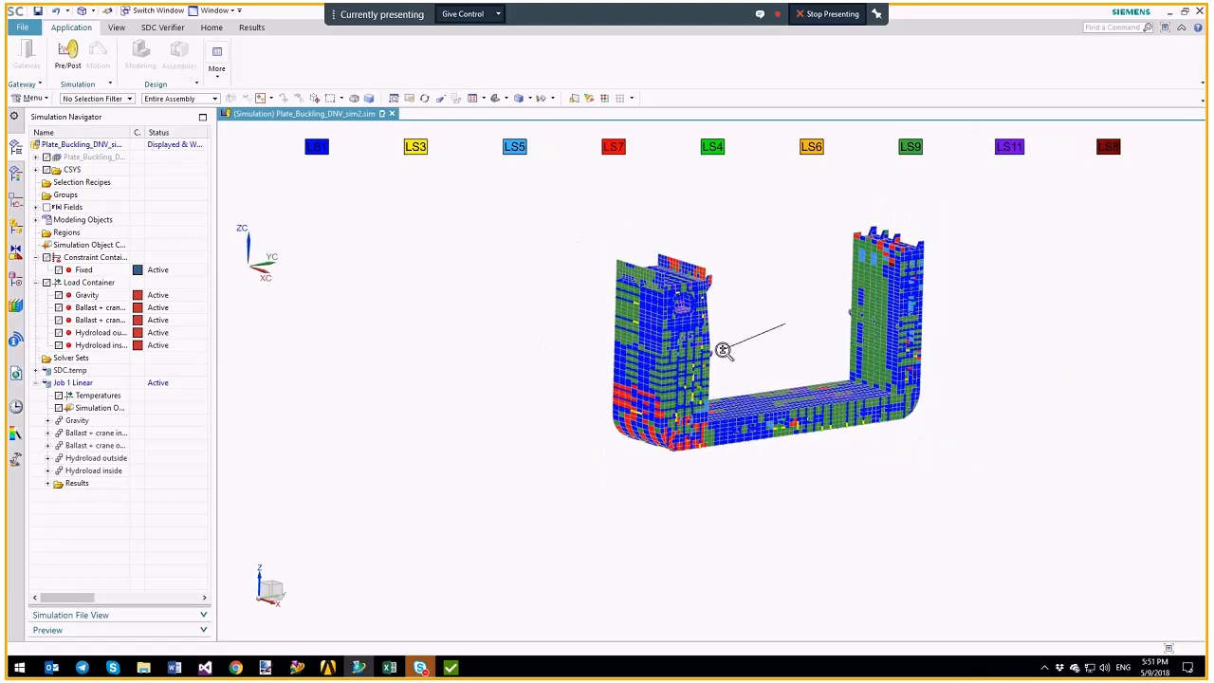
scroll(750, 335, down, 2)
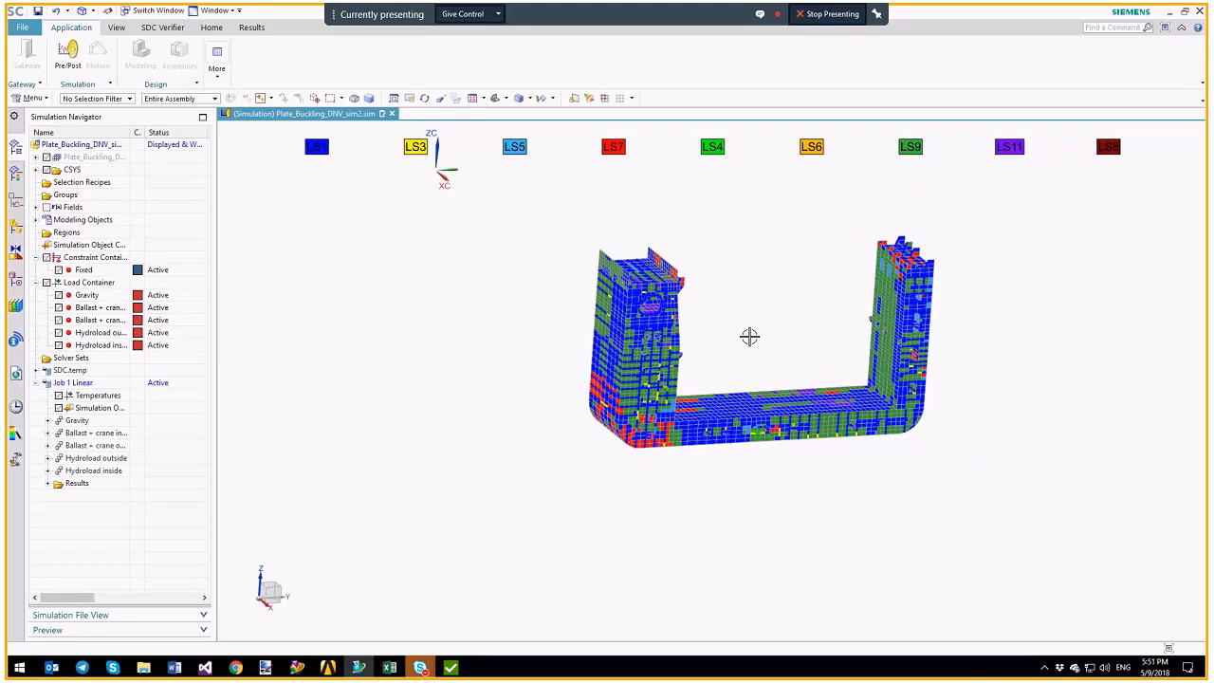
scroll(753, 333, down, 3)
scroll(775, 322, up, 6)
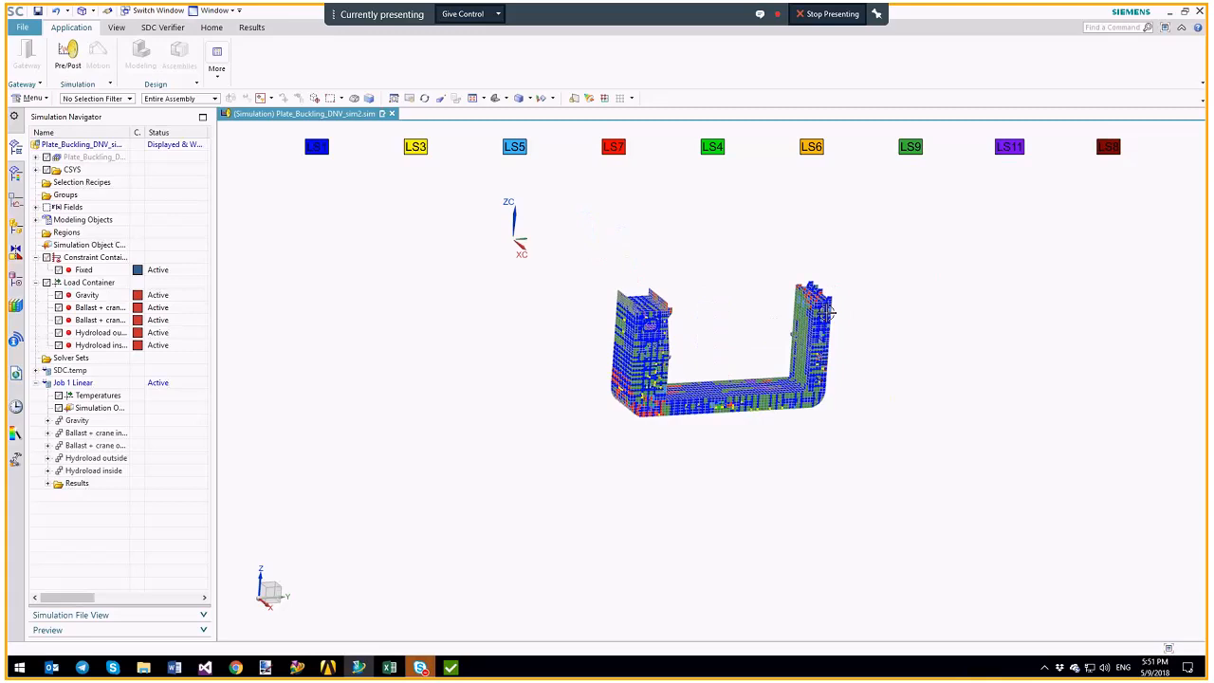
Close the Governing Loads for stresses dialog without saving changes.
shift+middle_drag(812, 406, 929, 383)
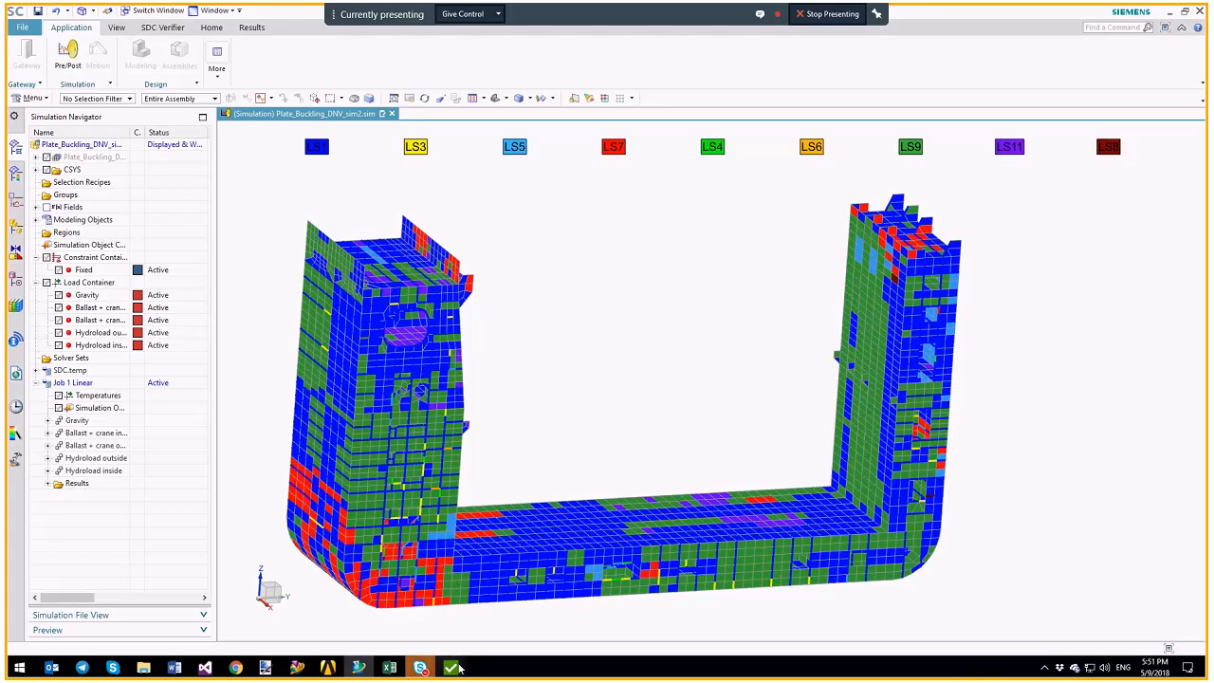
mouse_move(456, 668)
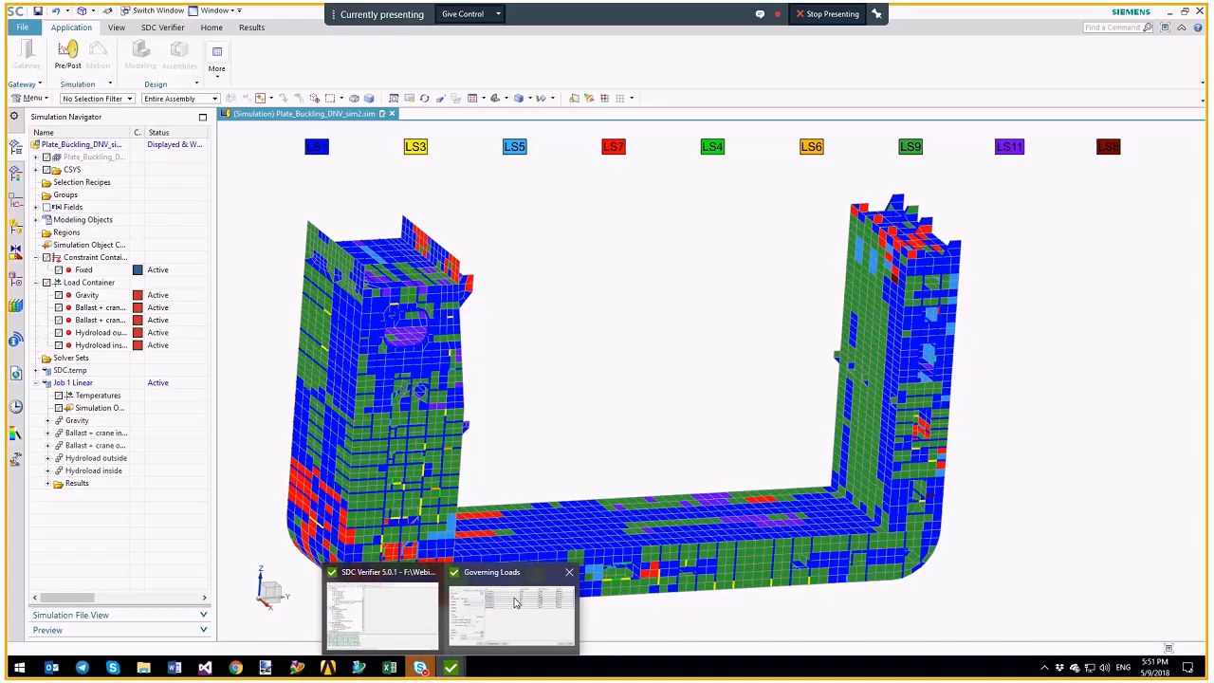
click(515, 602)
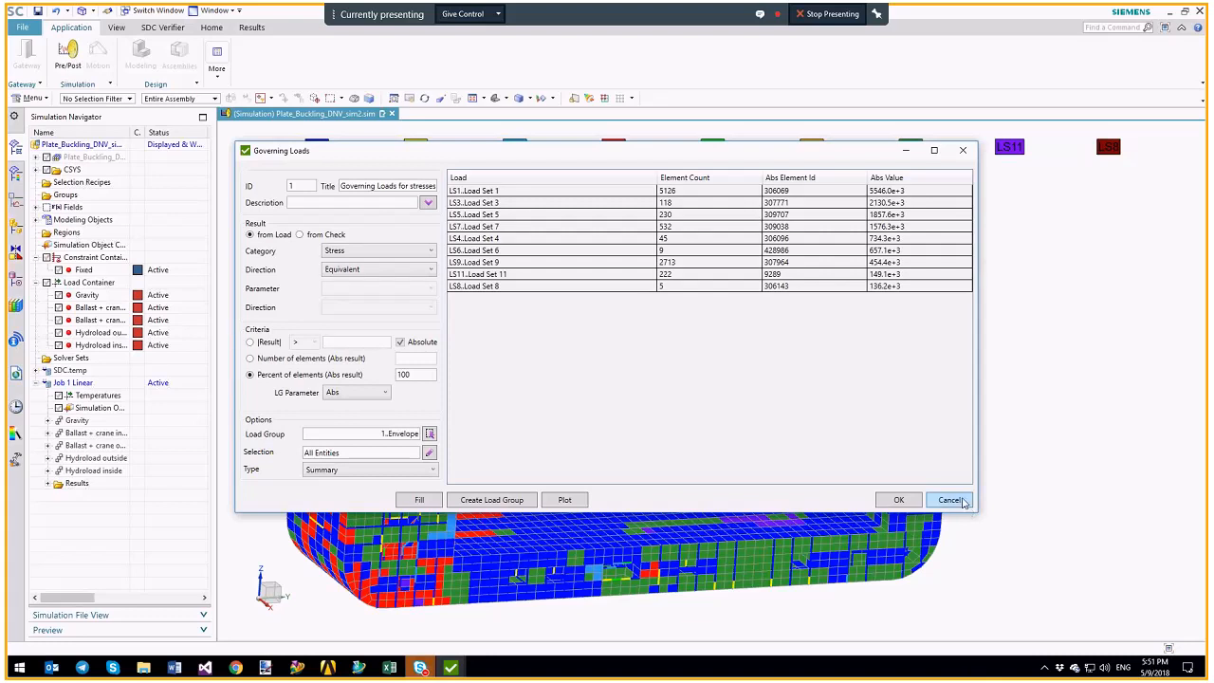
click(951, 500)
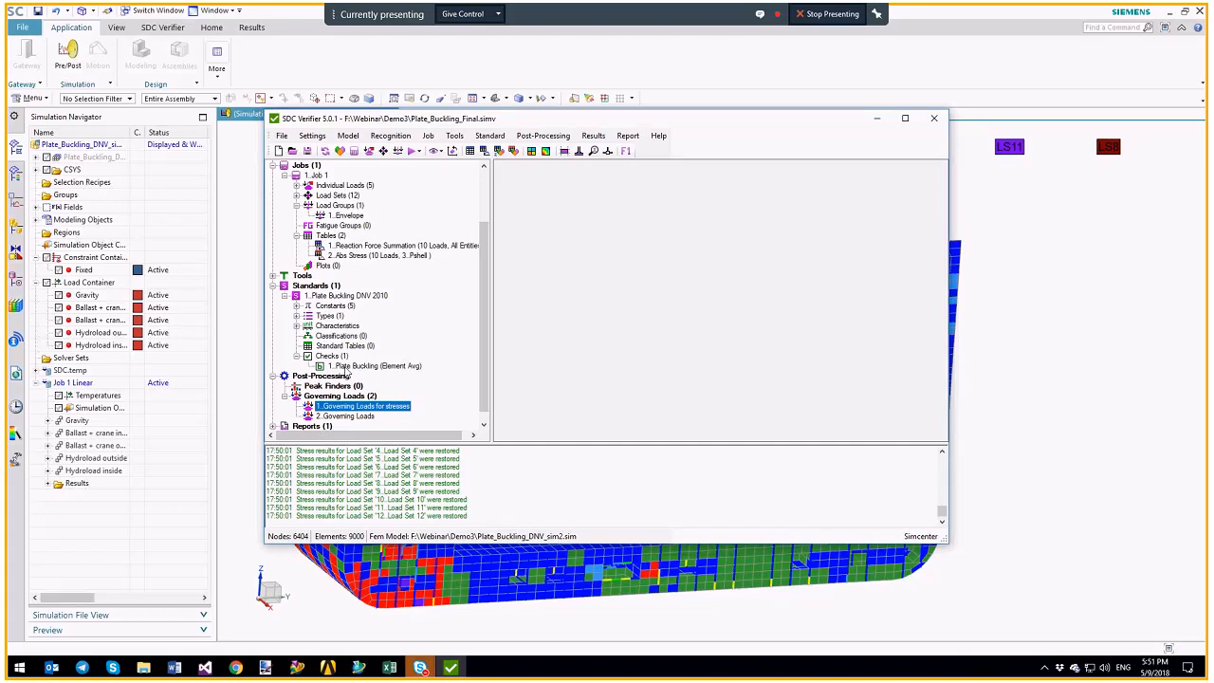
Expand the Plate Buckling check for the Envelope load group with governing loads displayed and fill the table.
click(351, 368)
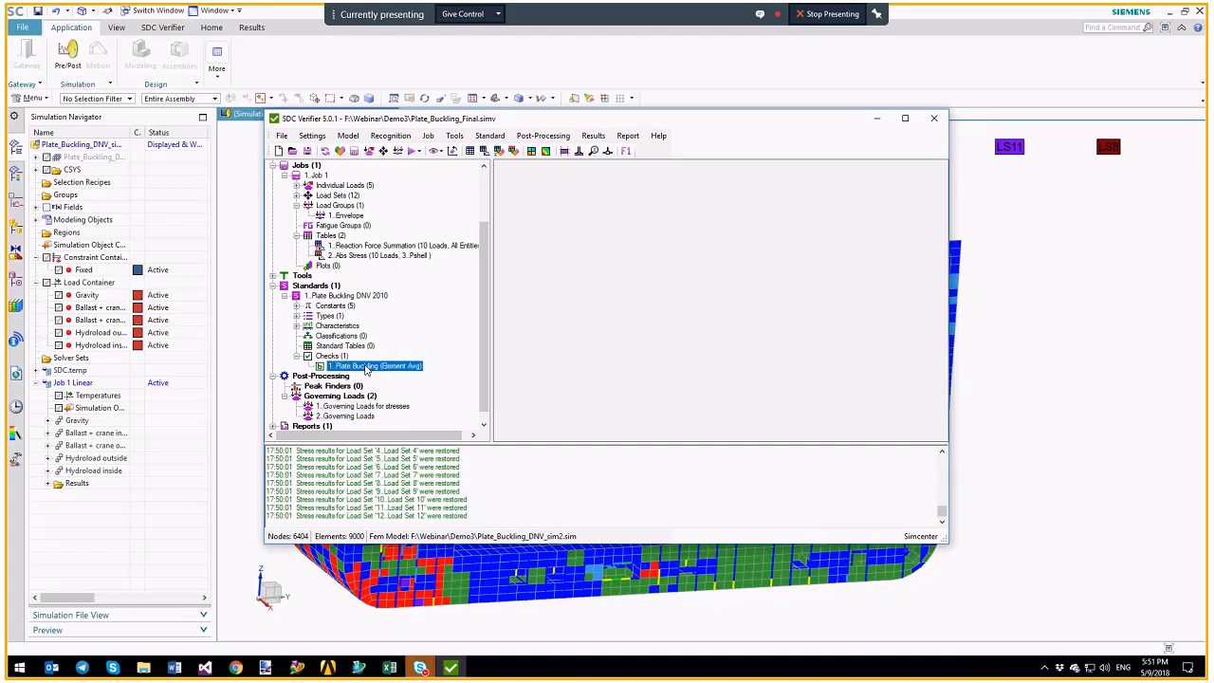
right_click(367, 369)
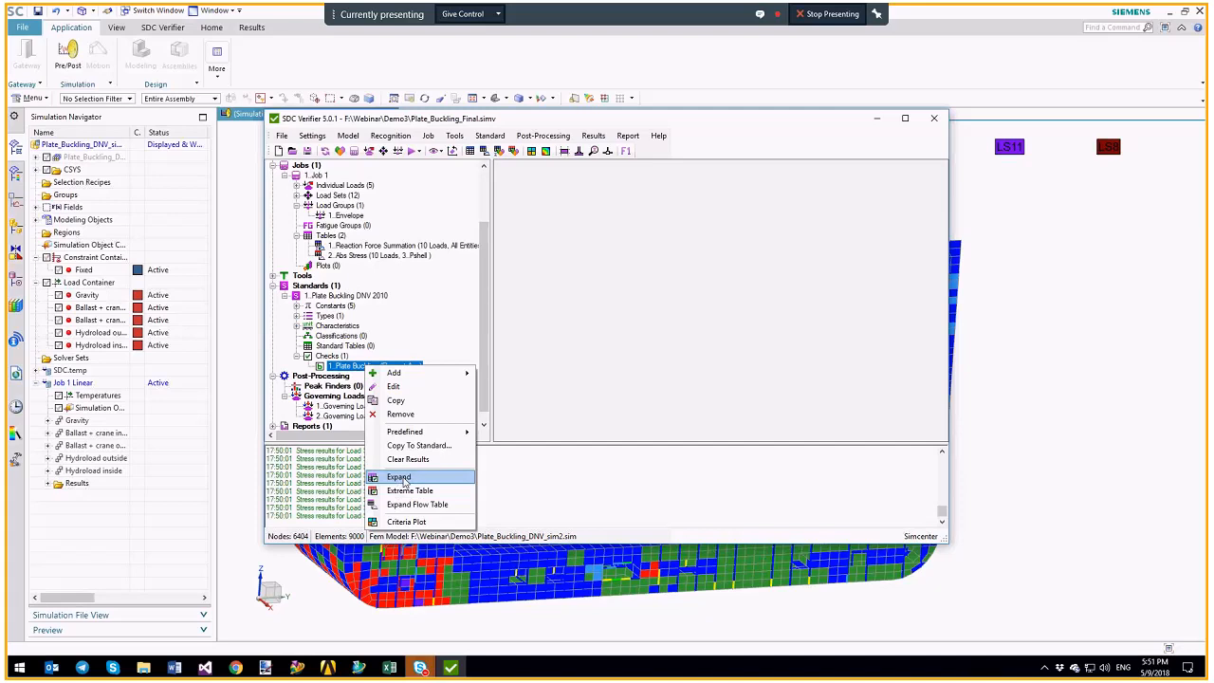
click(402, 479)
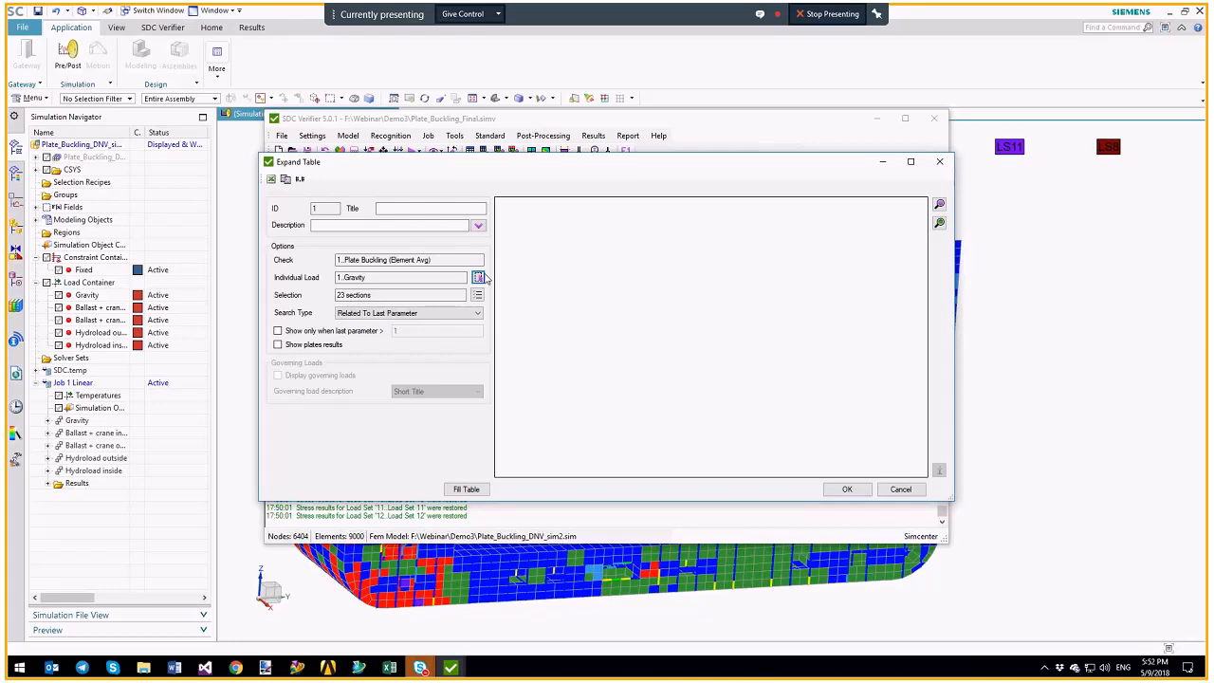
click(477, 277)
click(476, 293)
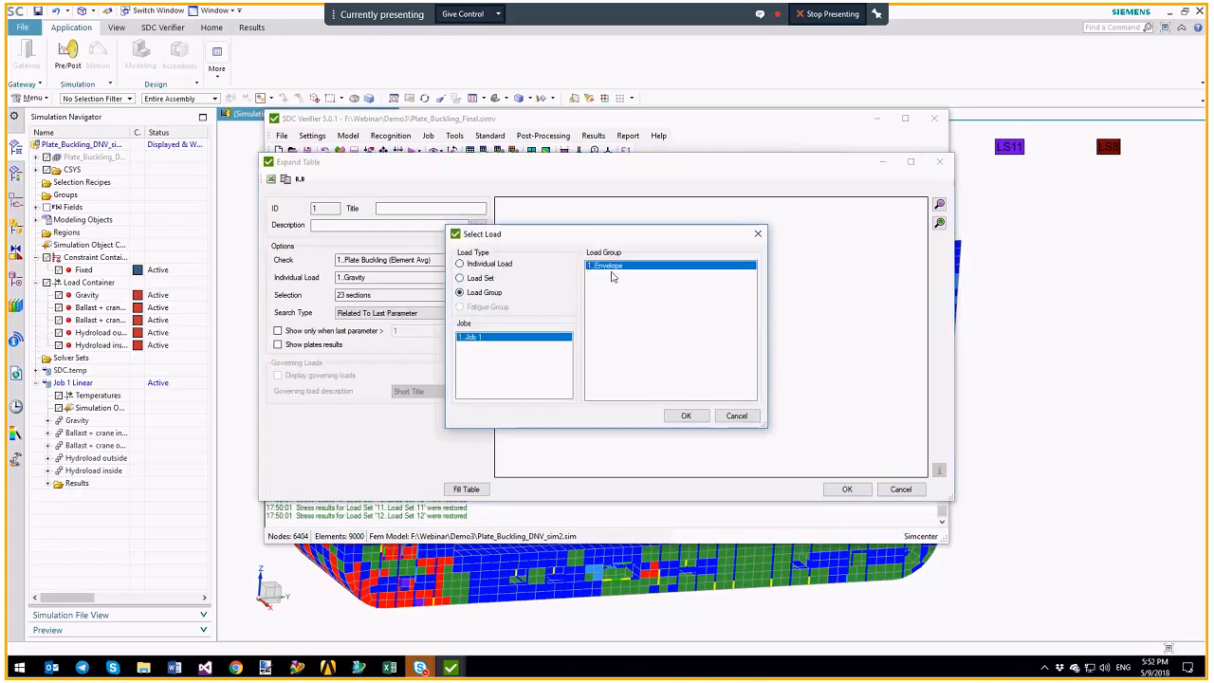
click(685, 415)
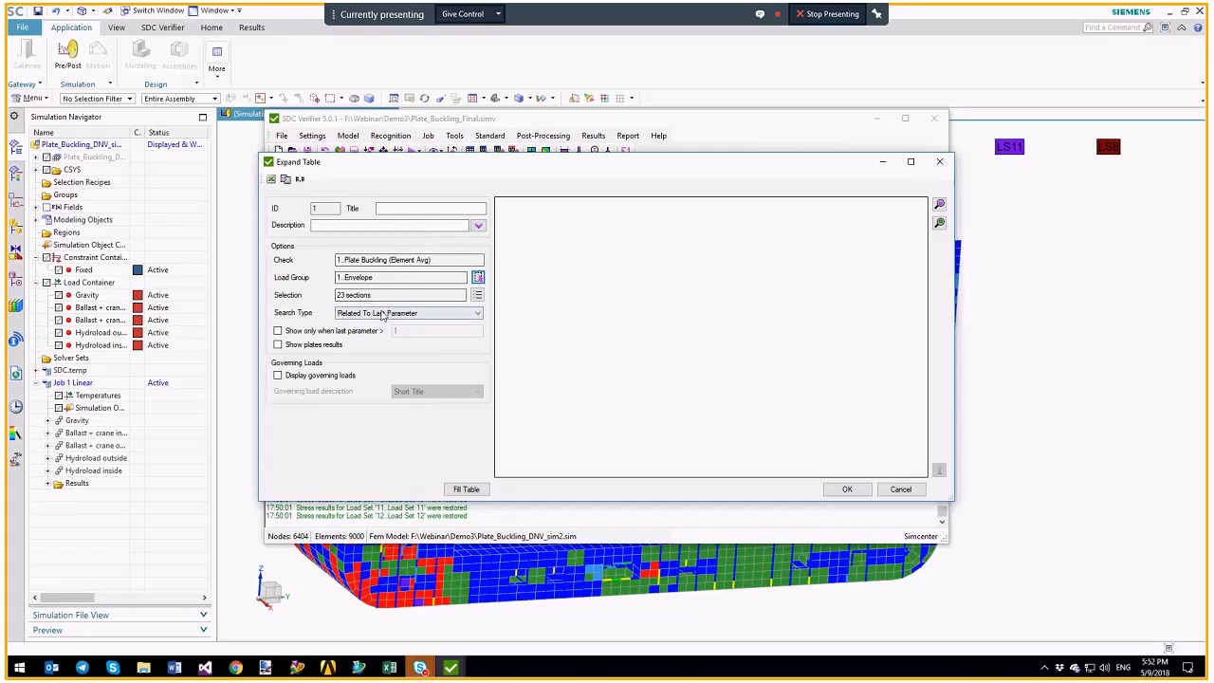
drag(399, 295, 245, 305)
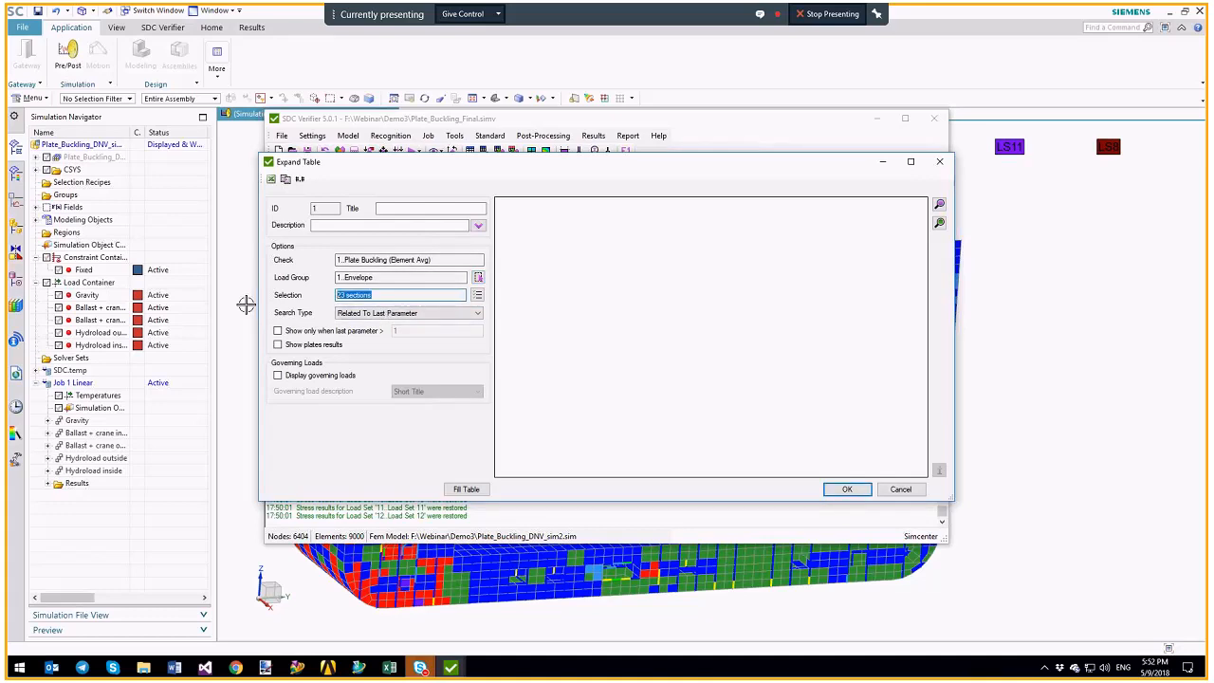
click(277, 376)
click(467, 489)
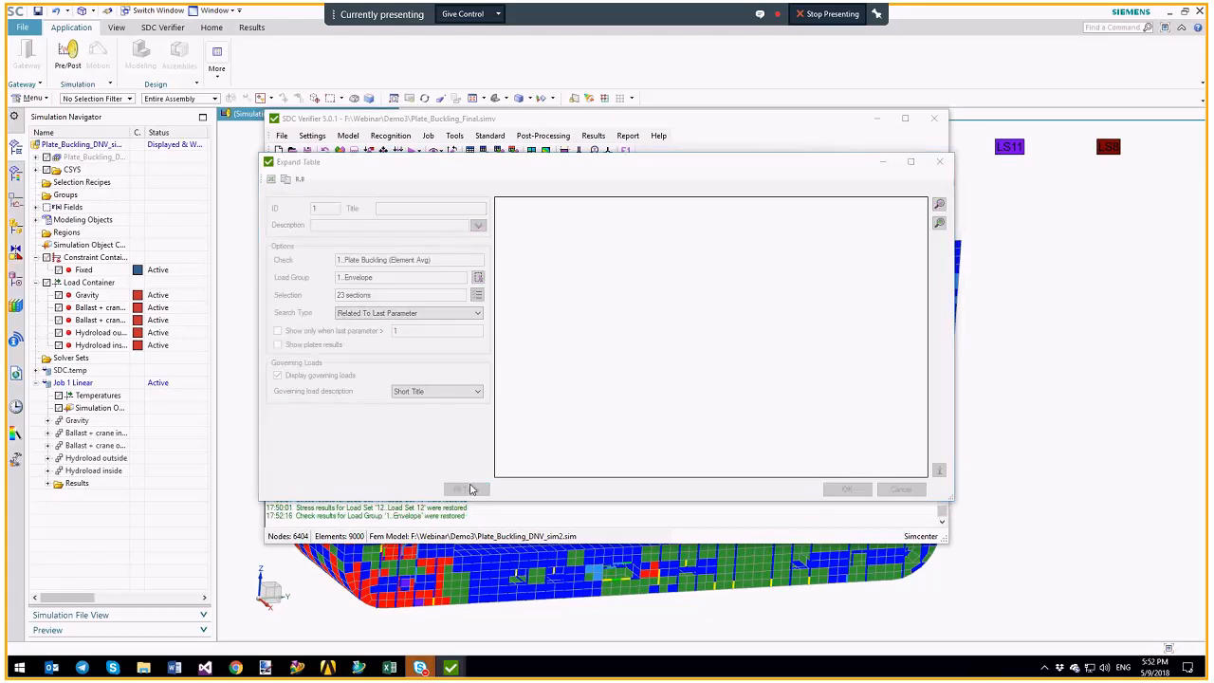
Refill the expand table showing only sections with last parameter above 1 and including plate results.
drag(956, 502, 1153, 582)
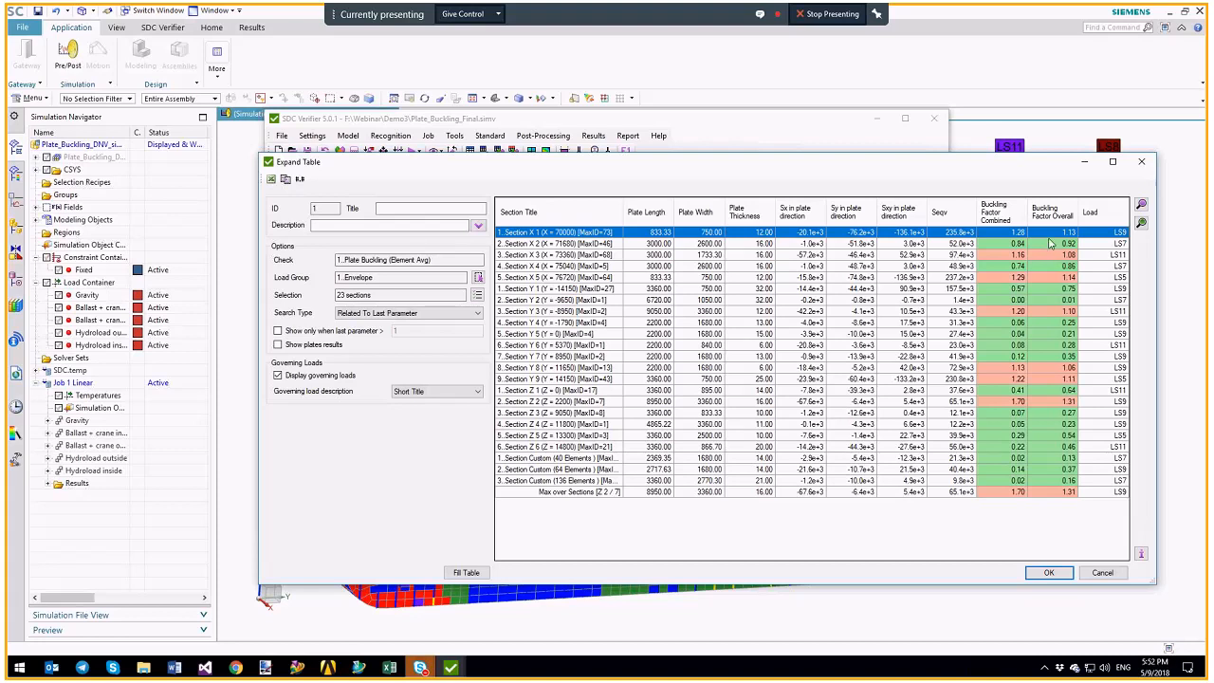
click(278, 331)
click(278, 344)
click(465, 572)
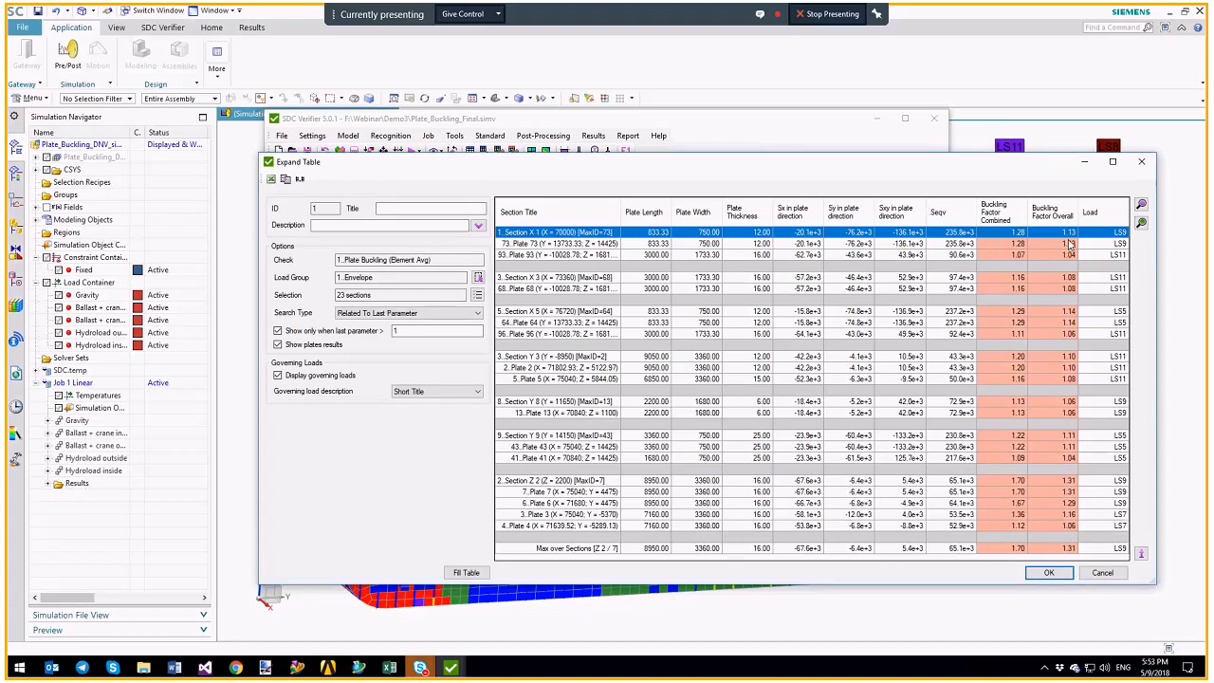
Clear the last-parameter and plate-results filters and save the expand table.
double_click(441, 331)
click(278, 344)
drag(1152, 580, 1163, 620)
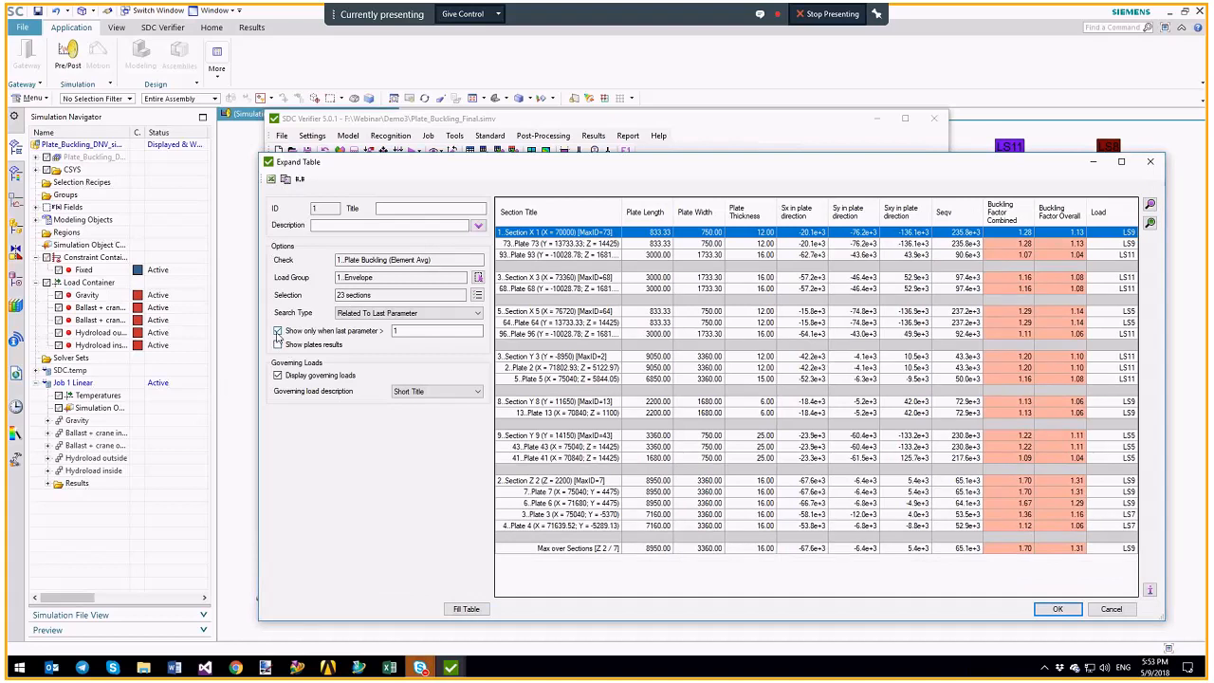
click(278, 331)
key(Return)
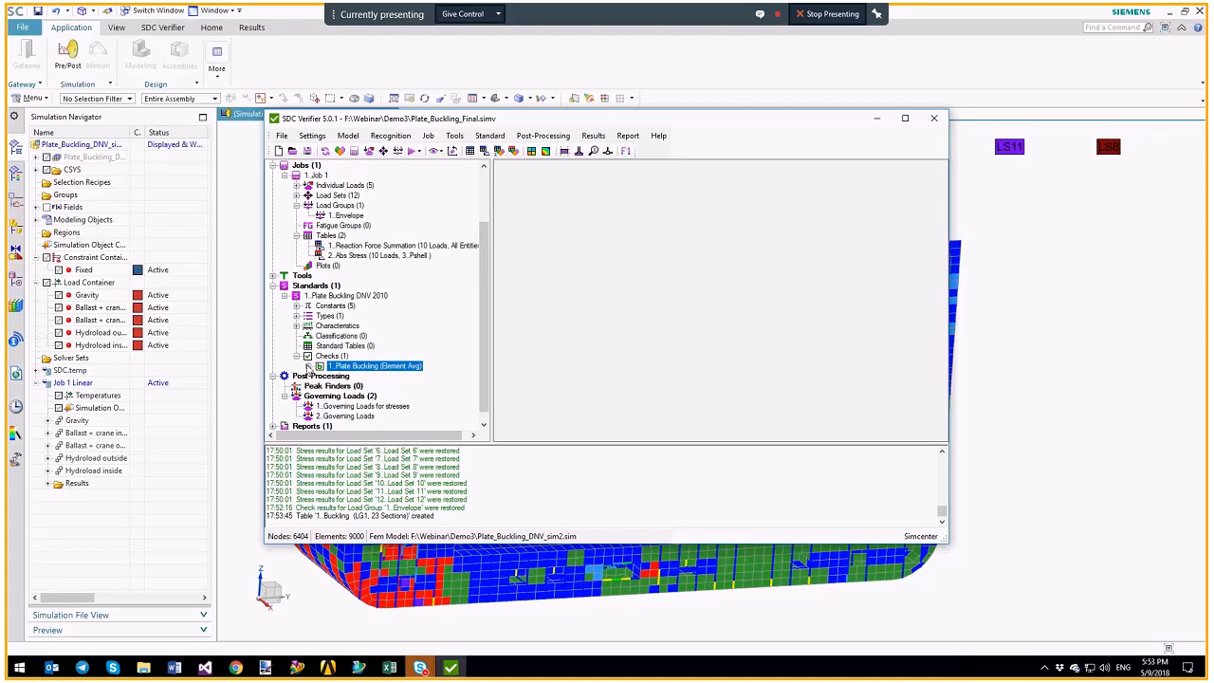
Open a criteria plot for the Plate Buckling check and preview Buckling Factor Overall on the model.
right_click(368, 366)
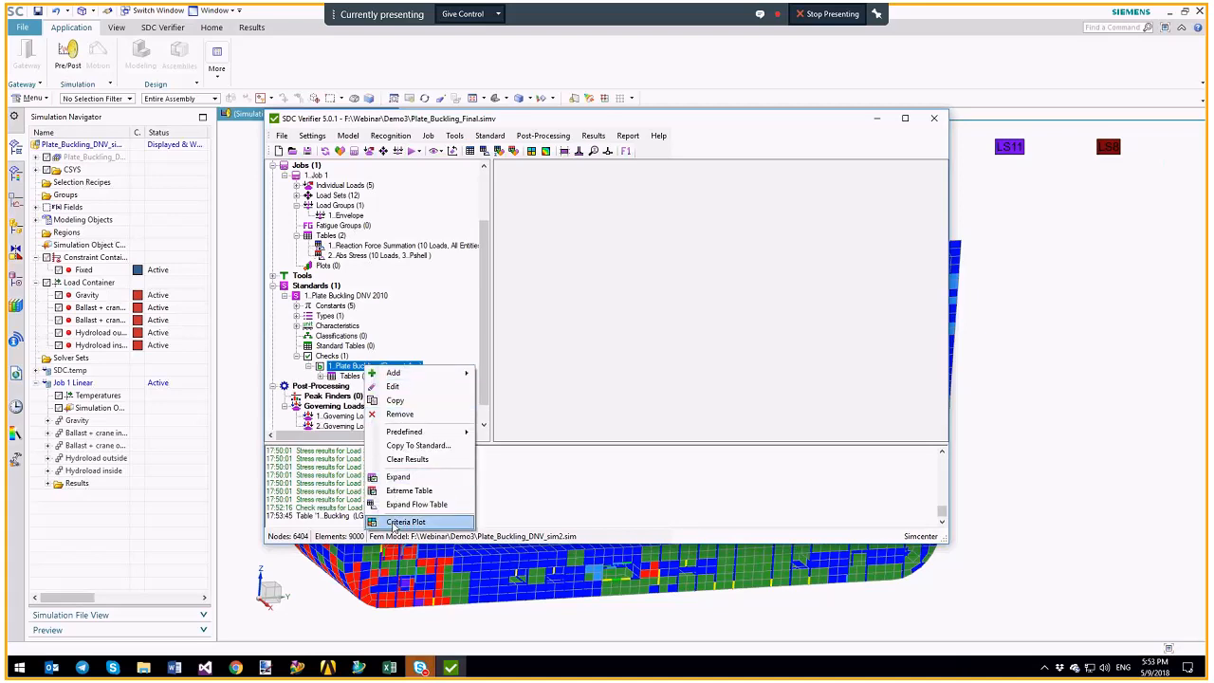
click(394, 522)
drag(770, 330, 773, 296)
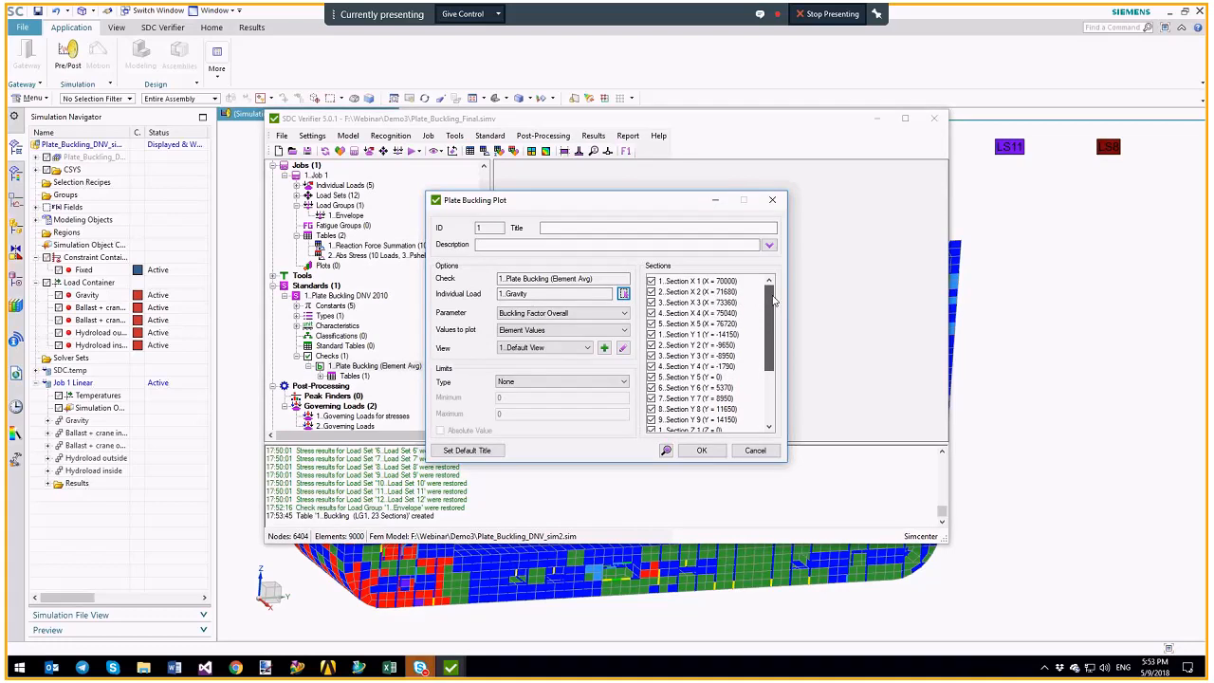
click(666, 450)
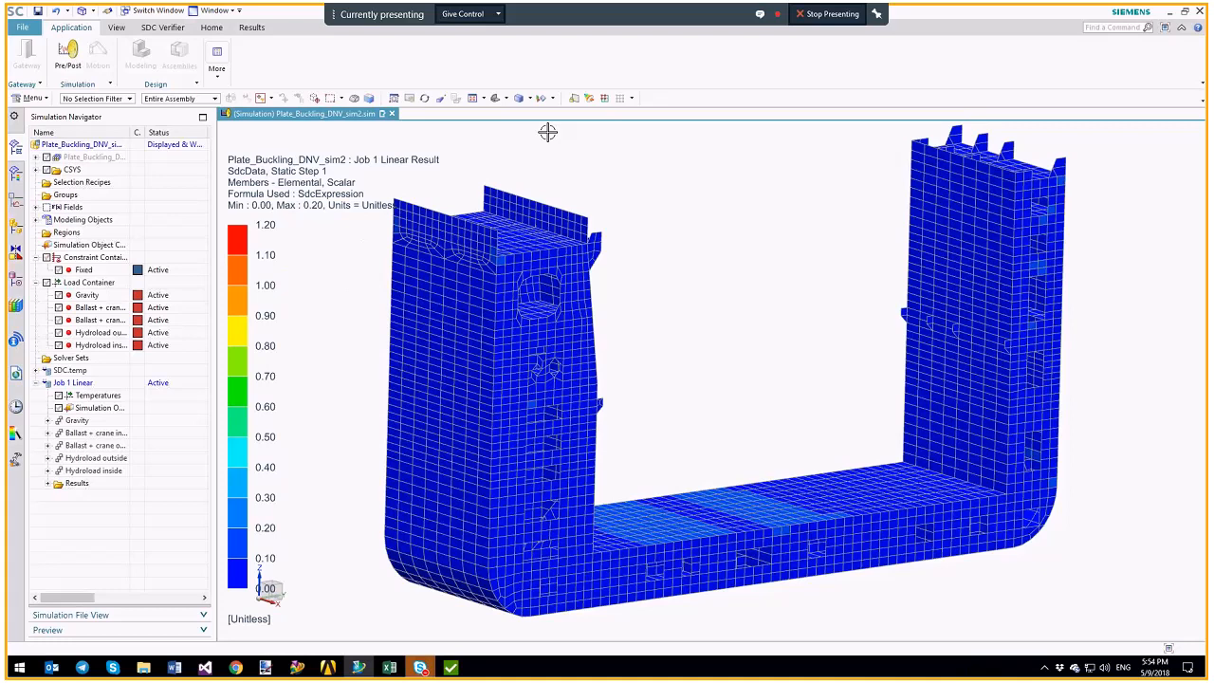
Switch the criteria plot's load to the Envelope load group and preview it.
click(623, 293)
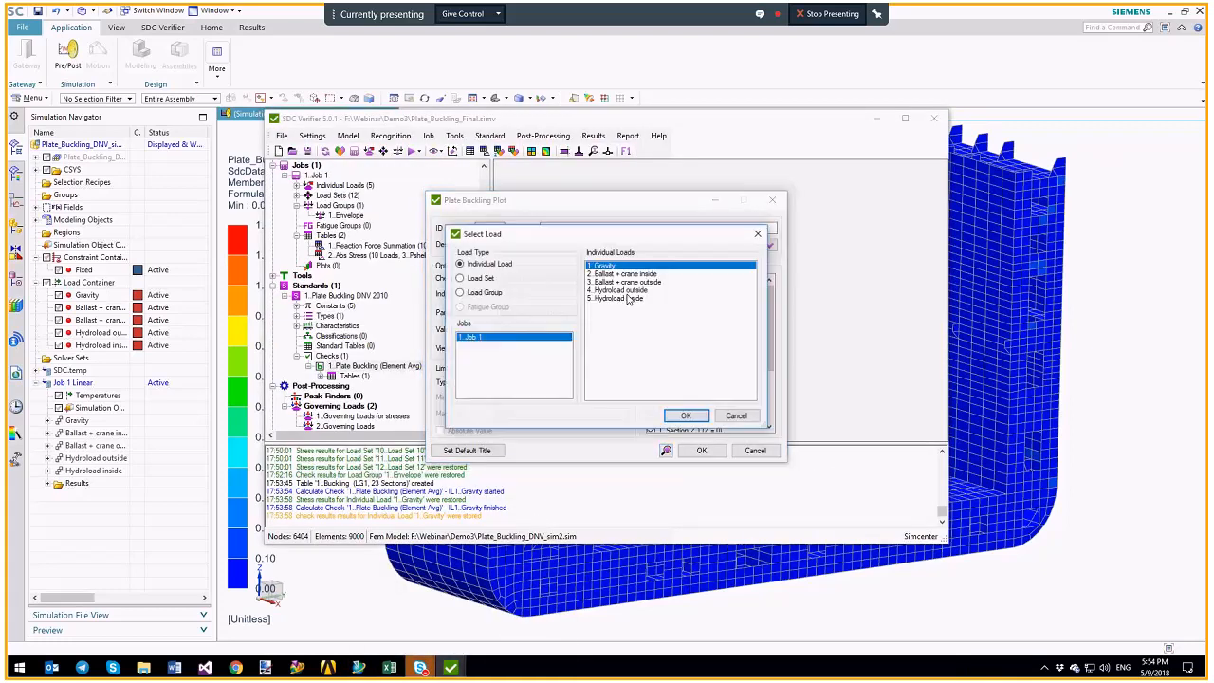
click(686, 415)
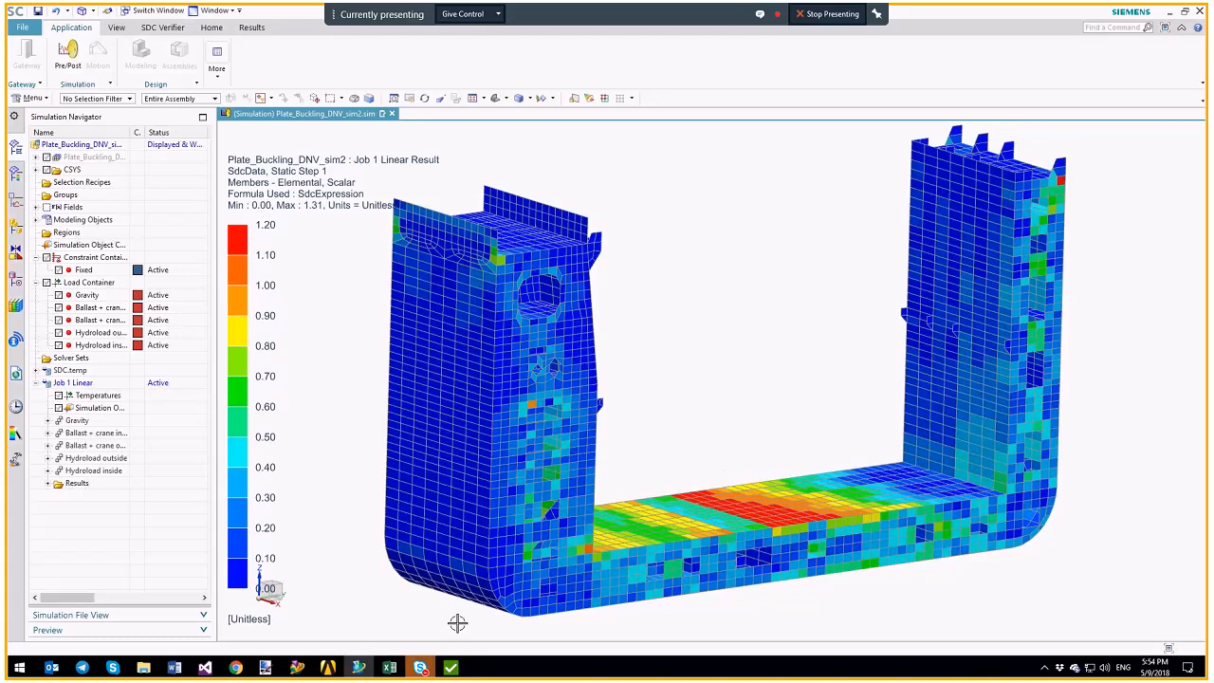
Return to the plate buckling plot dialog and preview the values as Max on Plate.
click(451, 668)
click(513, 618)
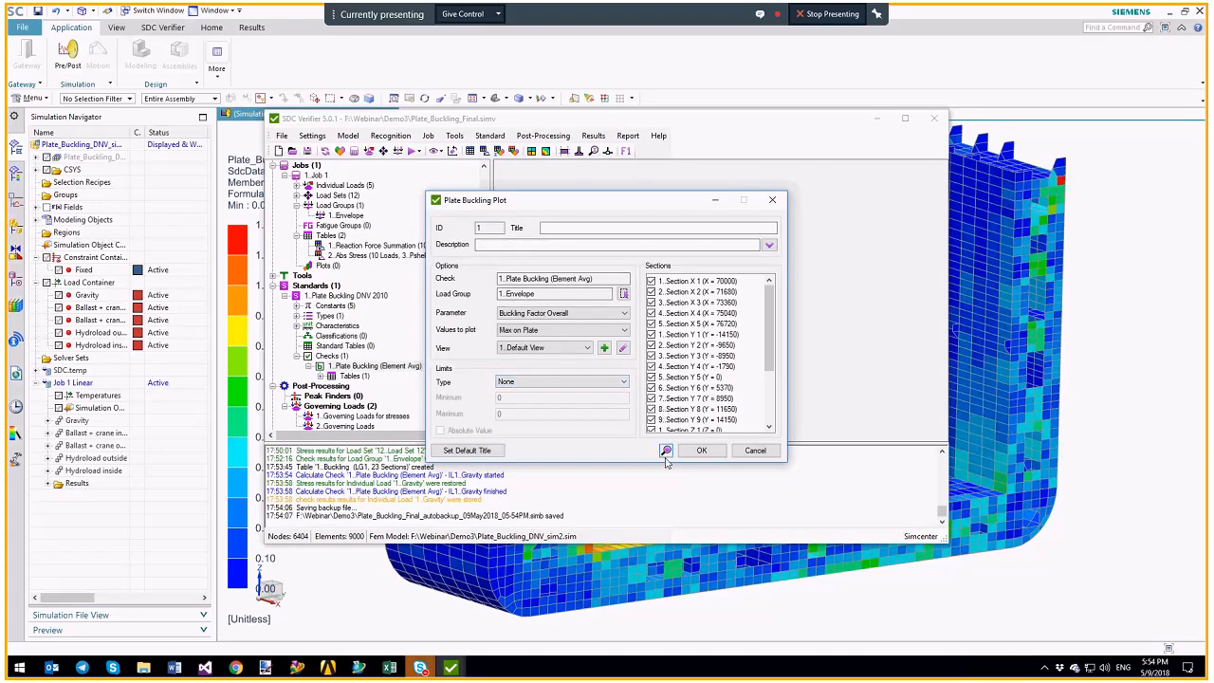
click(666, 451)
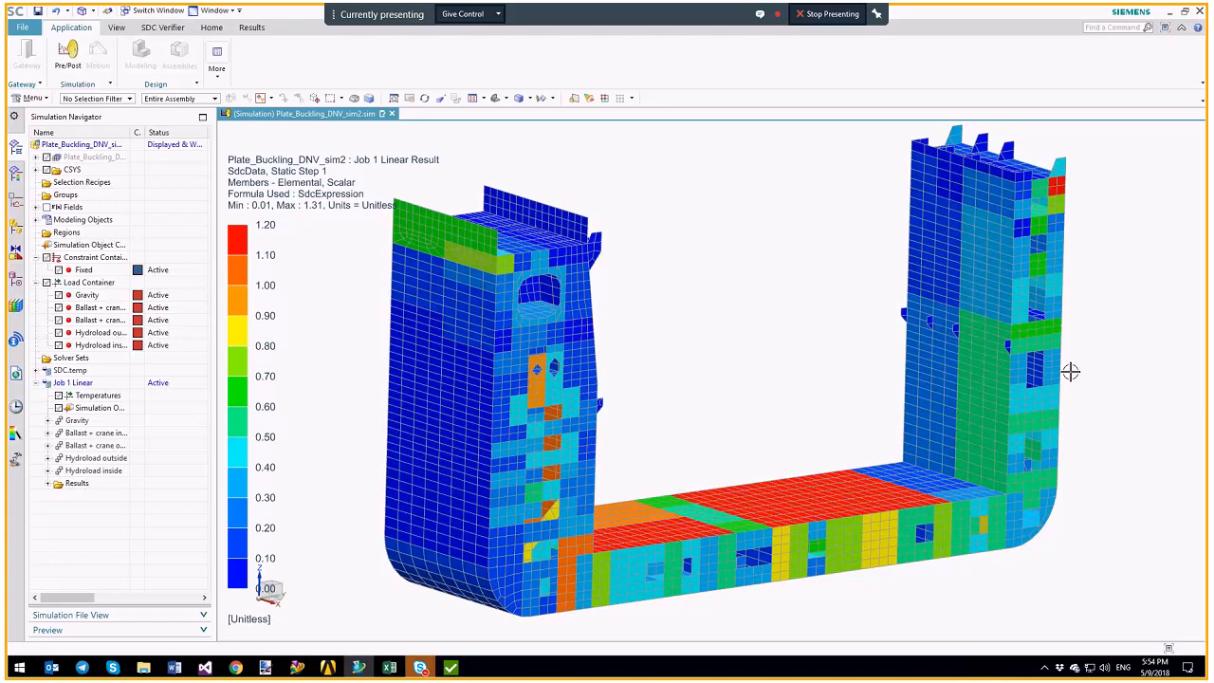
Save the plate buckling criteria plot.
middle_drag(1007, 311, 302, 524)
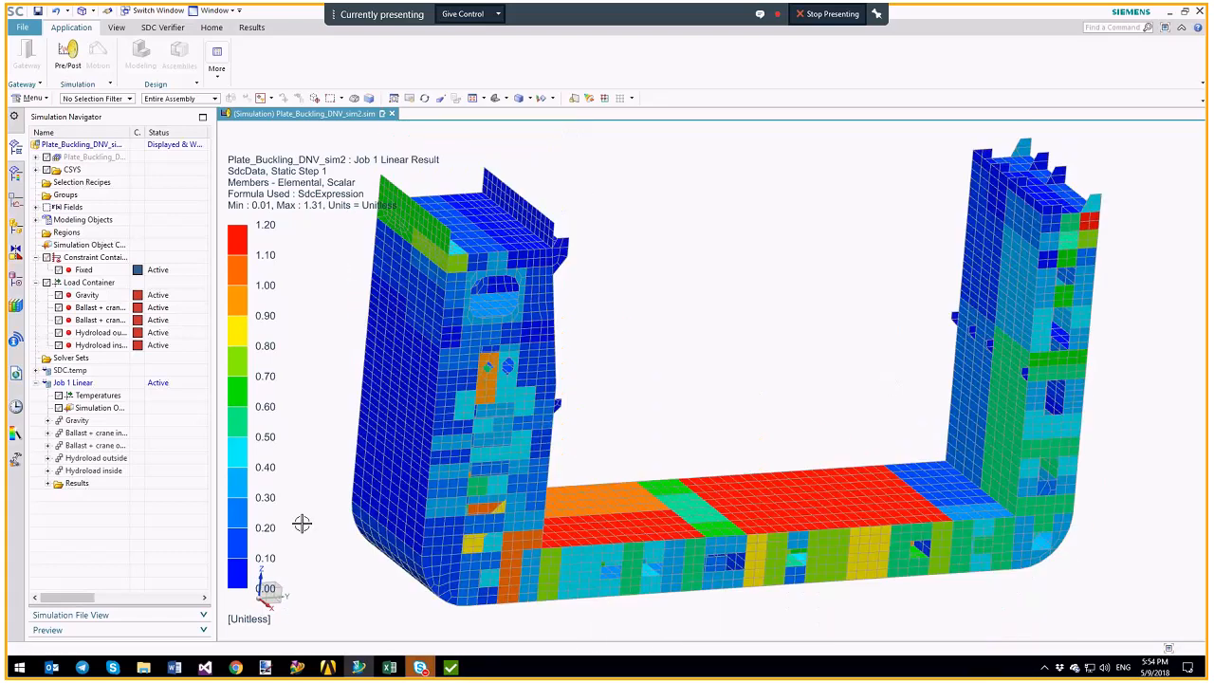
click(451, 667)
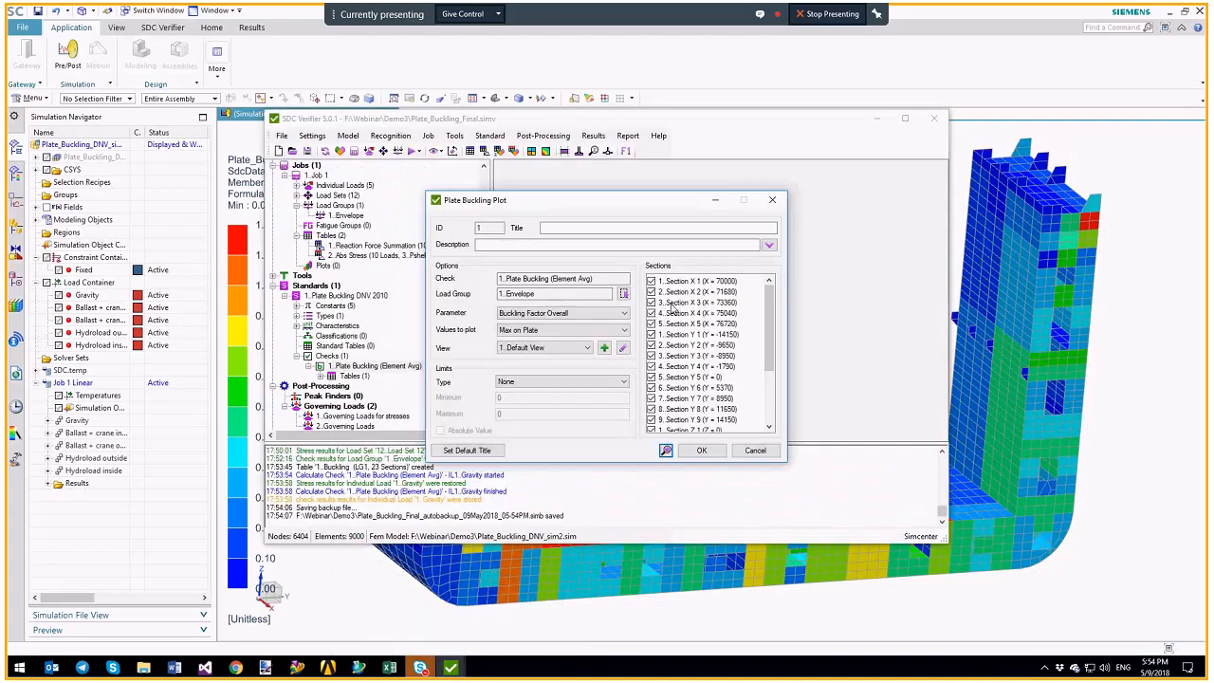
click(702, 450)
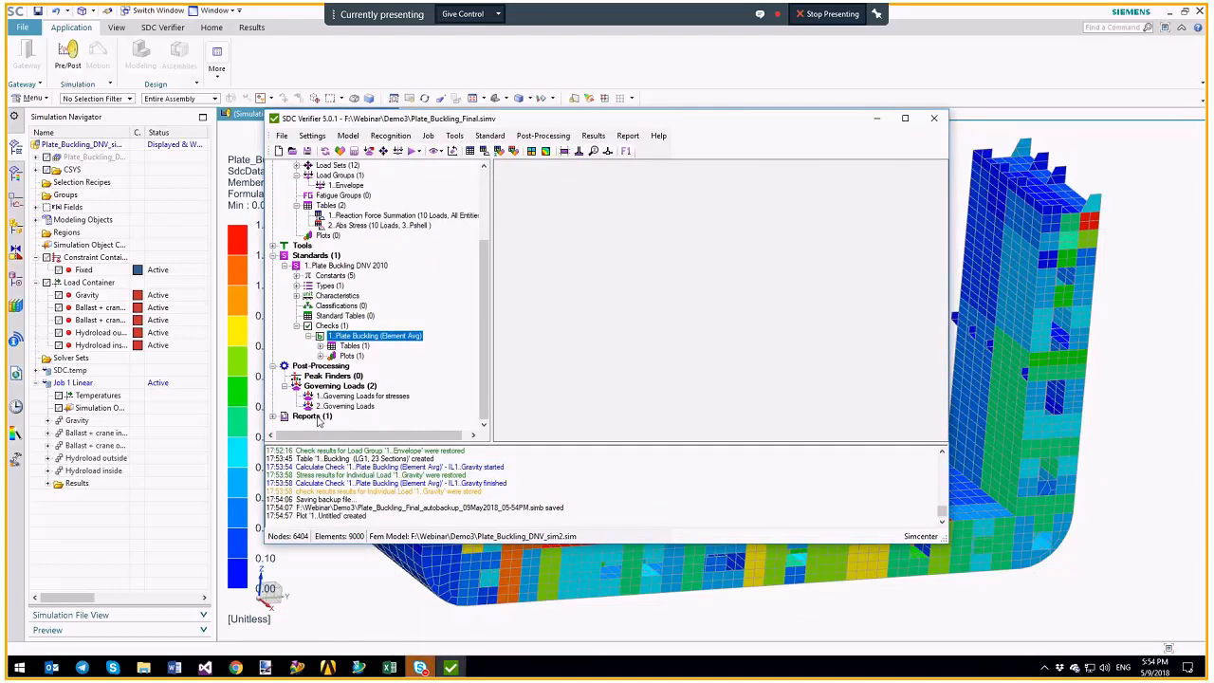
Fill the buckling Governing Loads table for Buckling Factor Overall above 1 and plot all its load sets.
double_click(345, 406)
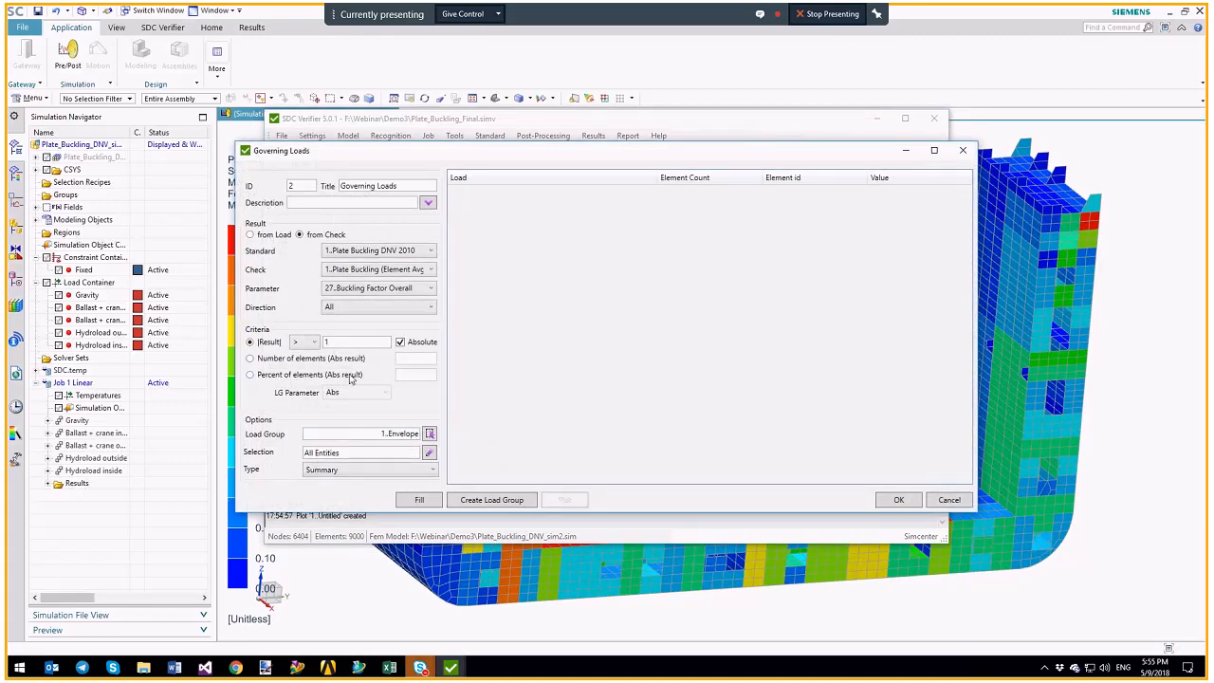
click(415, 500)
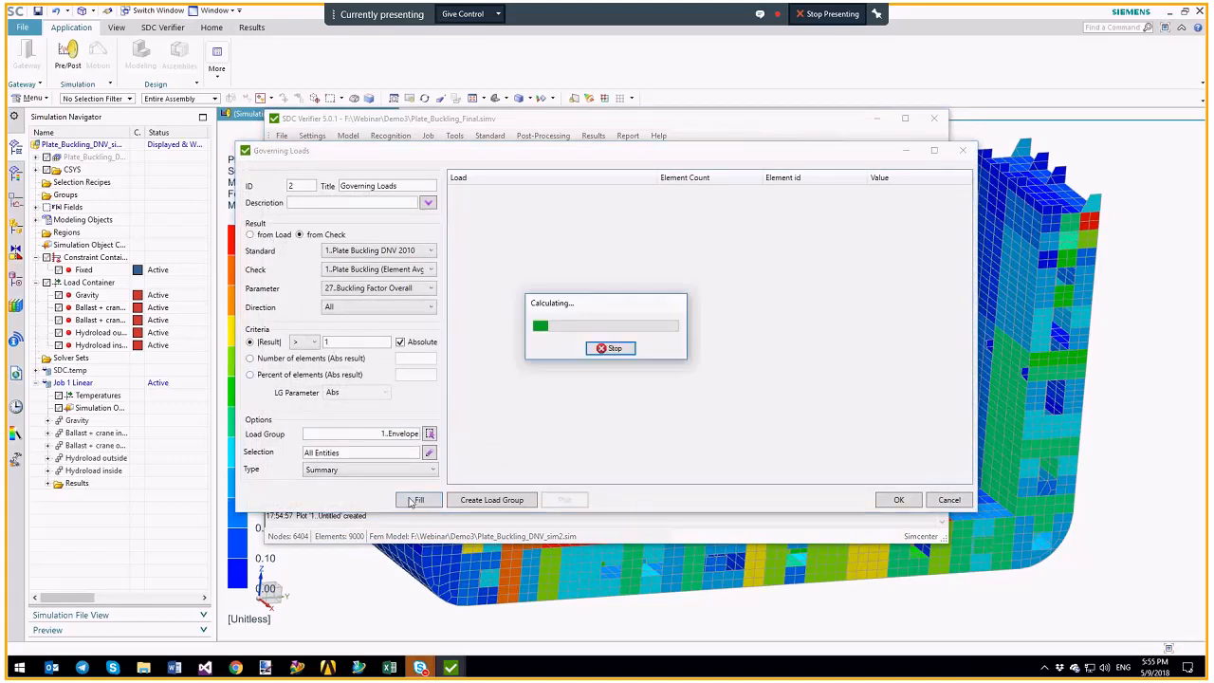
click(513, 191)
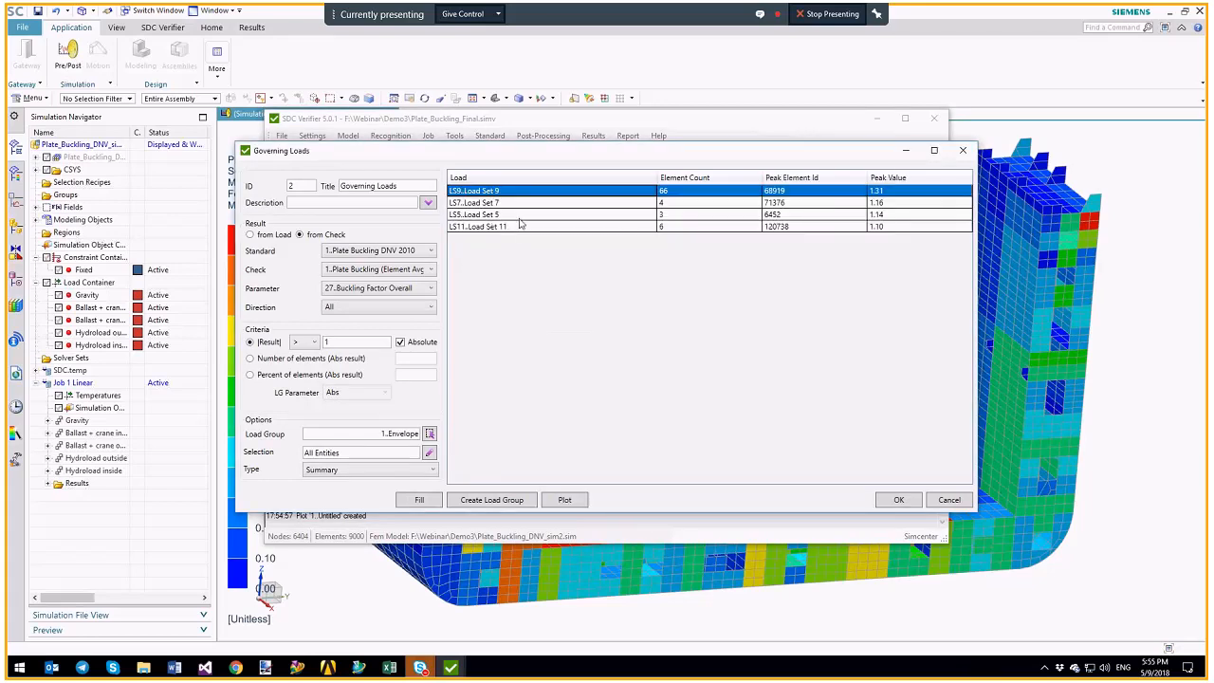
shift+click(520, 227)
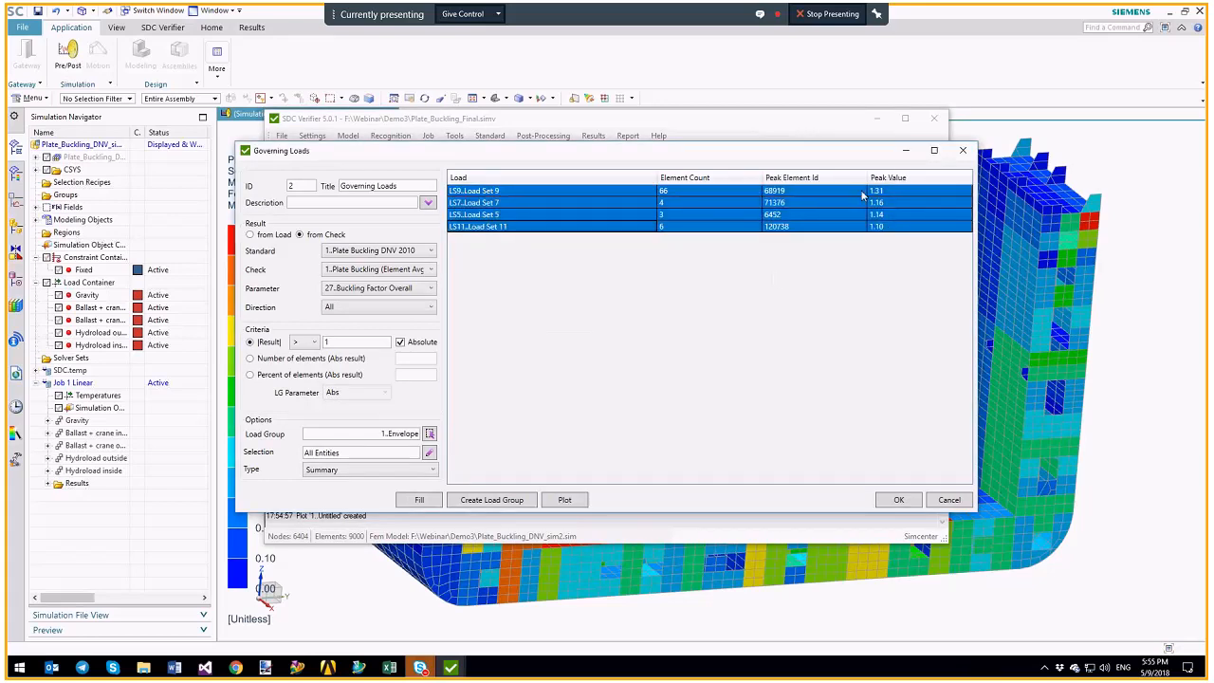
click(560, 499)
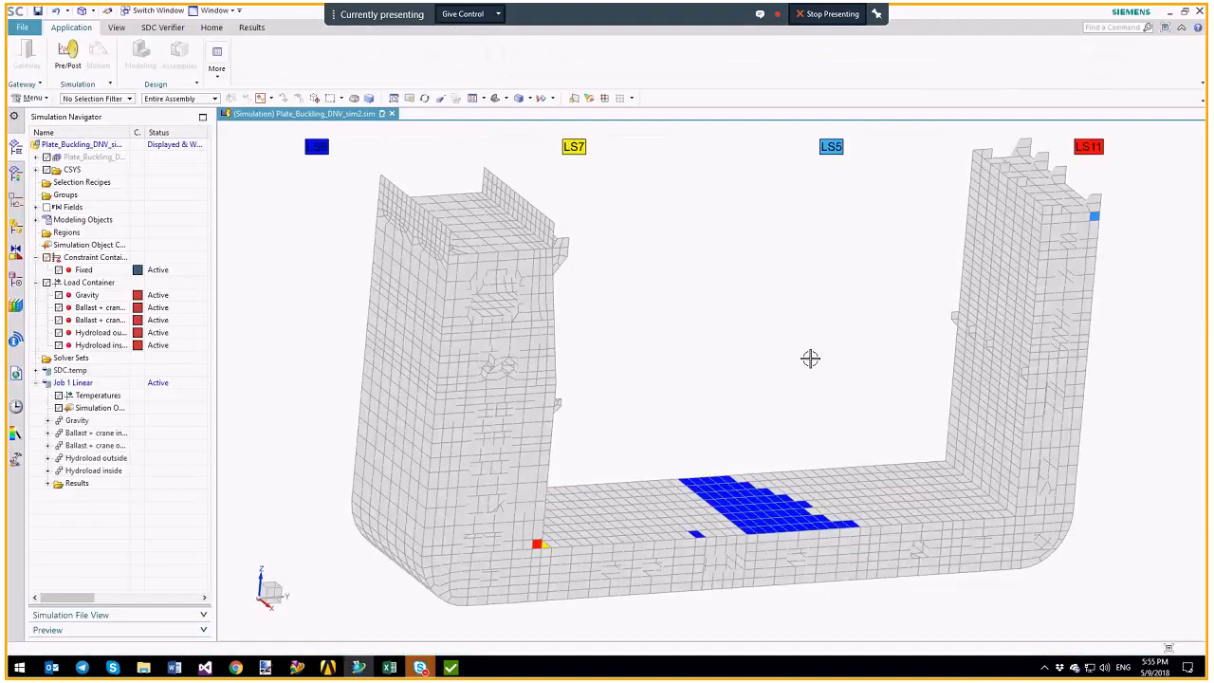
Close the buckling Governing Loads dialog, keeping its settings.
middle_drag(810, 358, 756, 335)
middle_drag(725, 466, 664, 380)
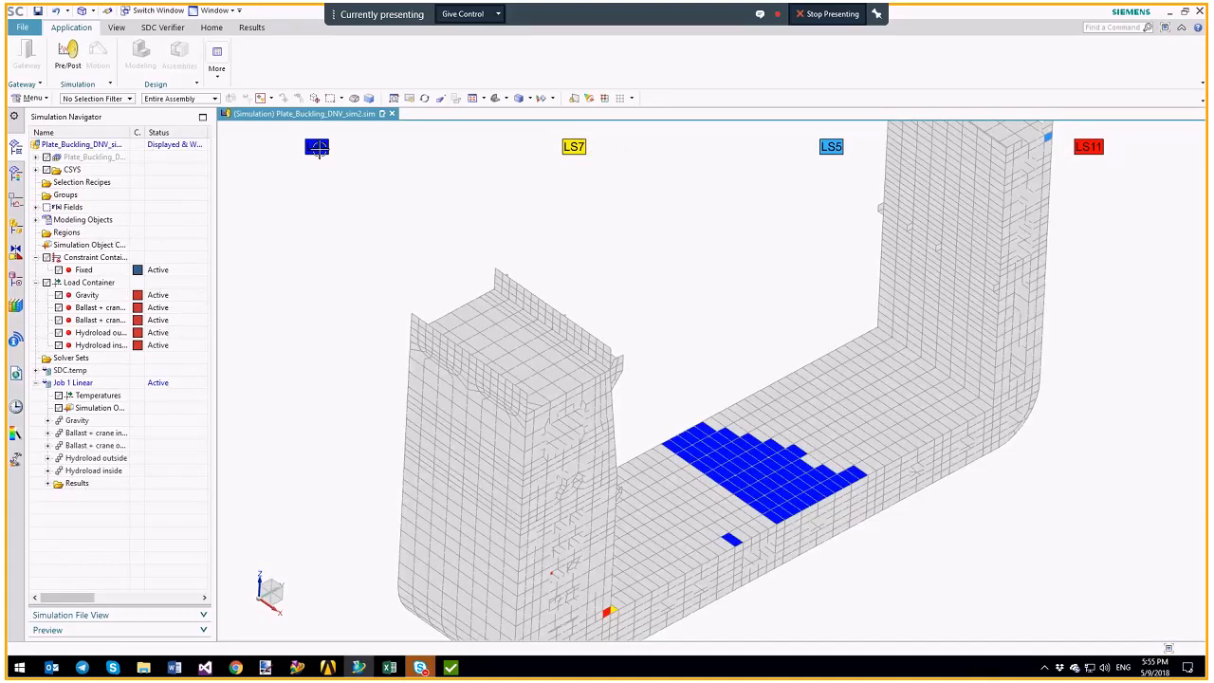
middle_drag(318, 148, 816, 404)
mouse_move(451, 668)
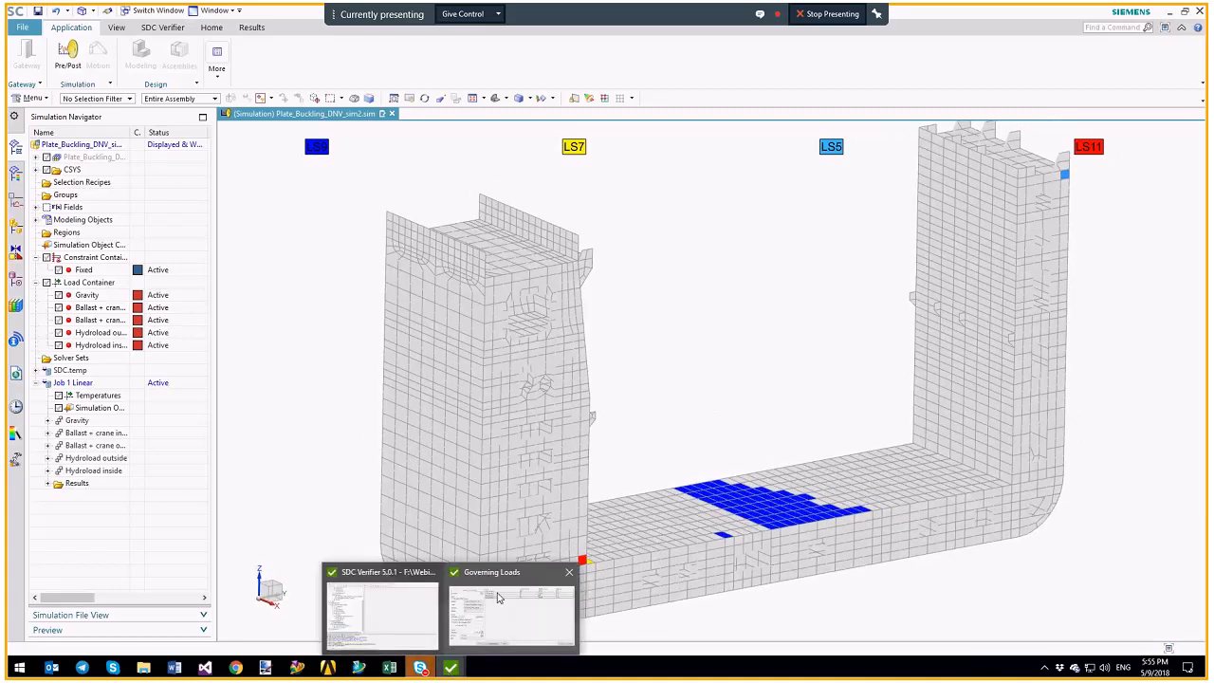
click(500, 597)
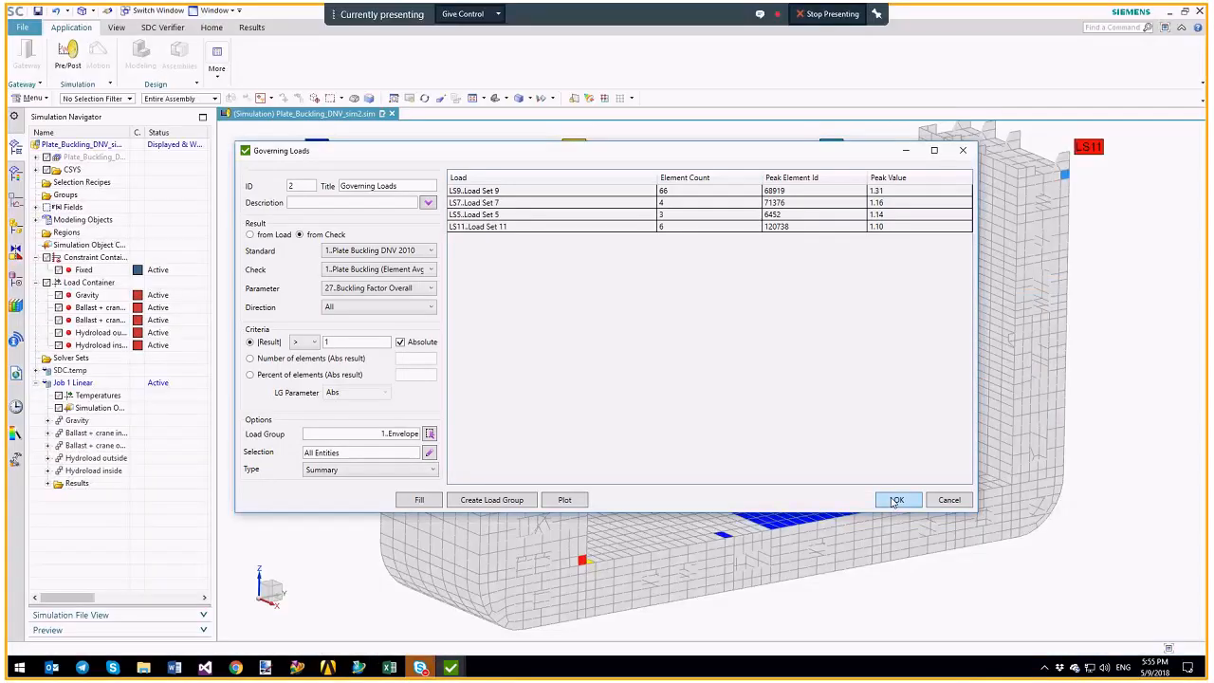
click(896, 500)
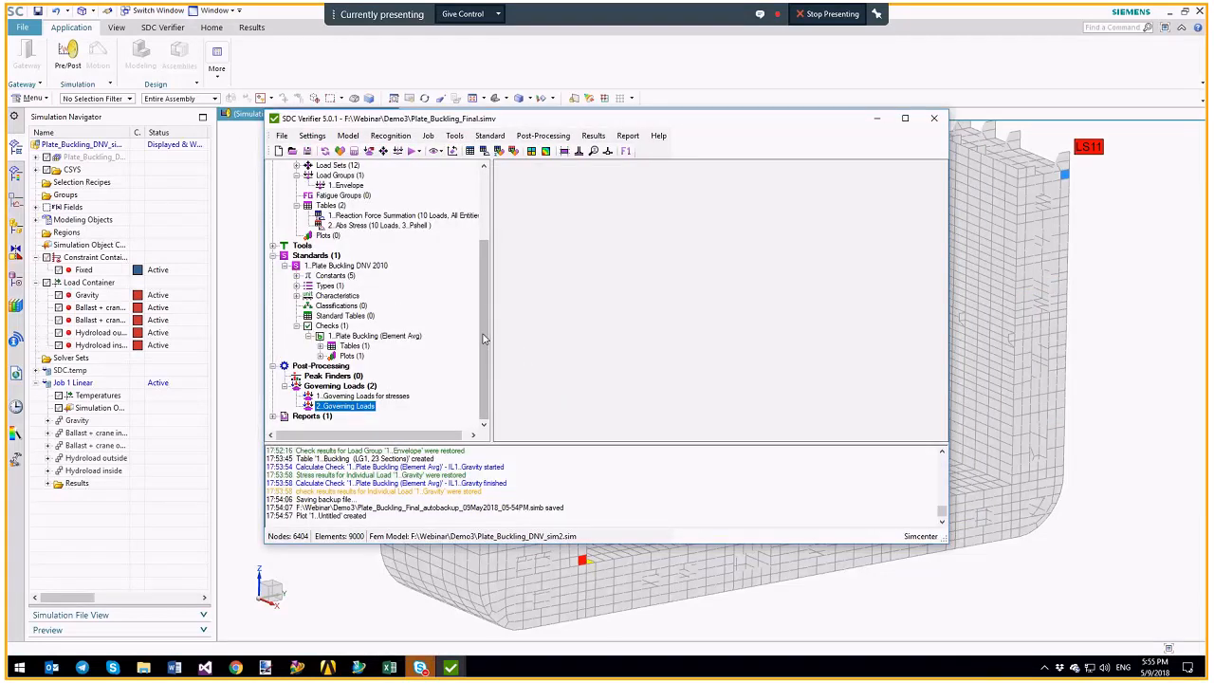
Open the existing report for editing in the Report Designer and expand the appendix Materials section.
scroll(482, 339, down, 1)
right_click(316, 416)
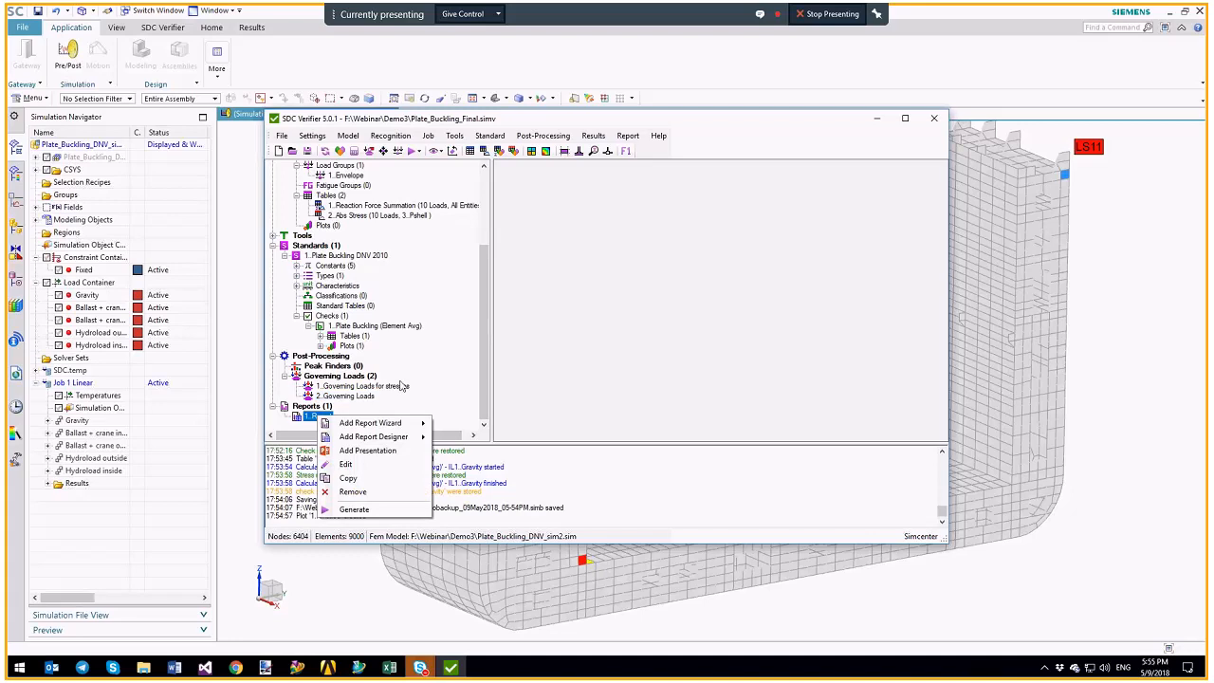
click(361, 465)
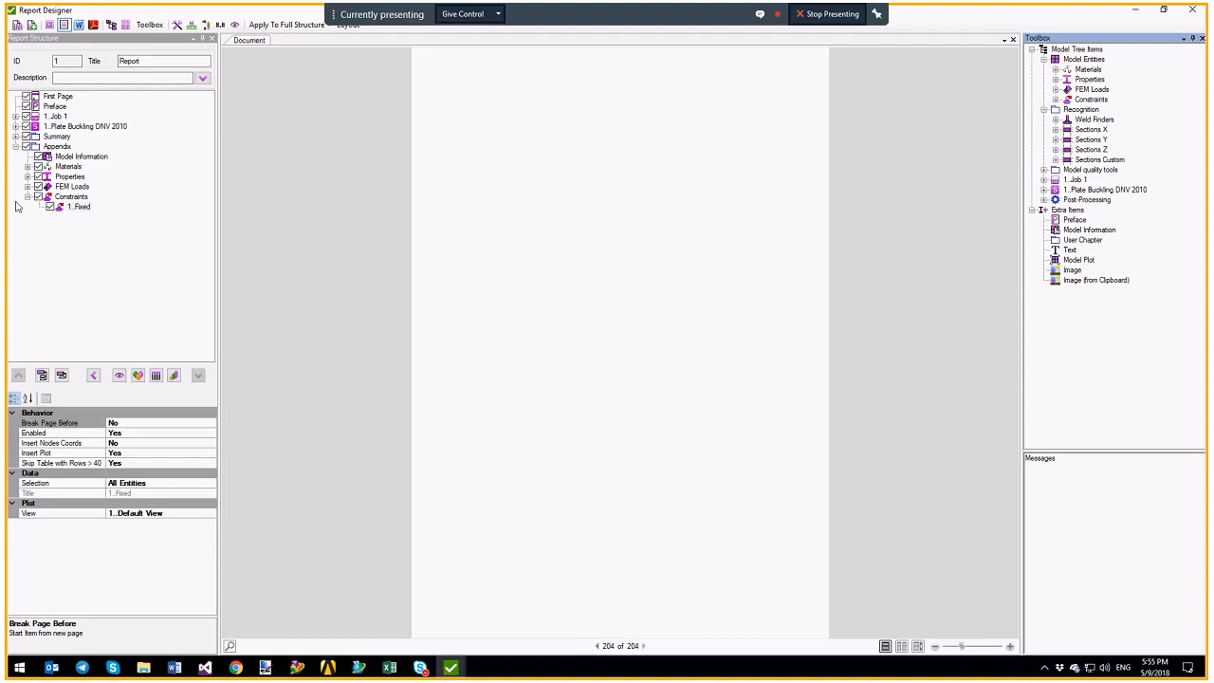
click(27, 167)
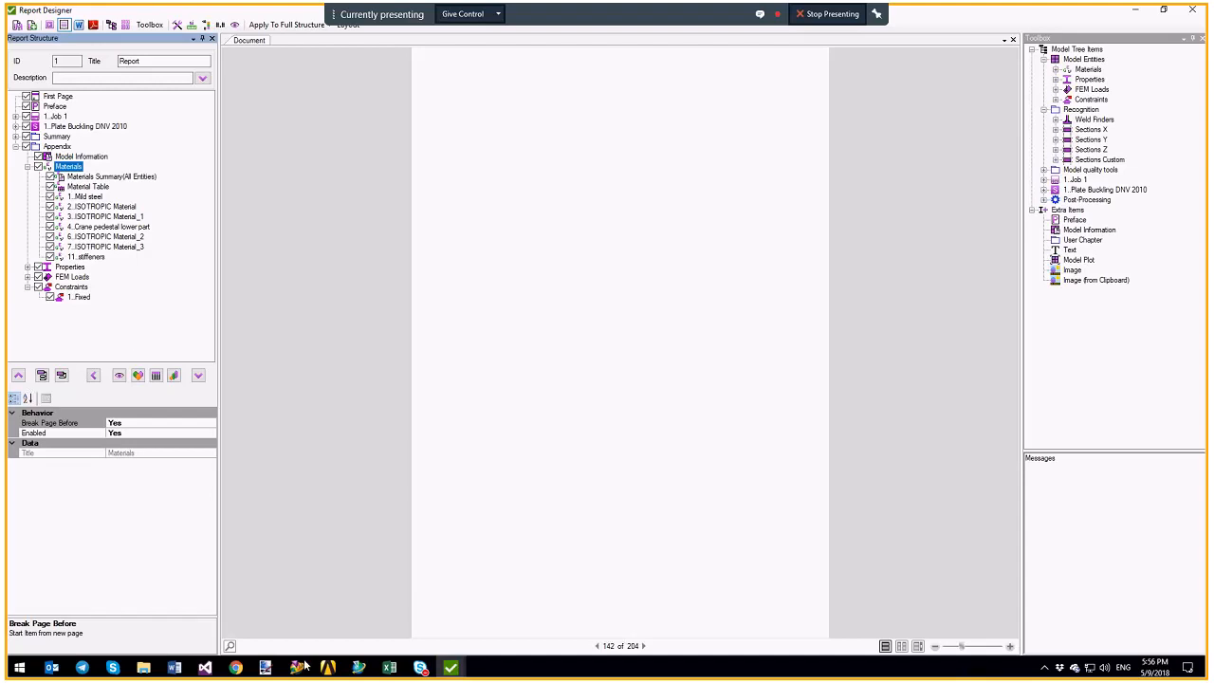
Switch the Simcenter model display to wireframe and return to the Report Designer.
click(359, 668)
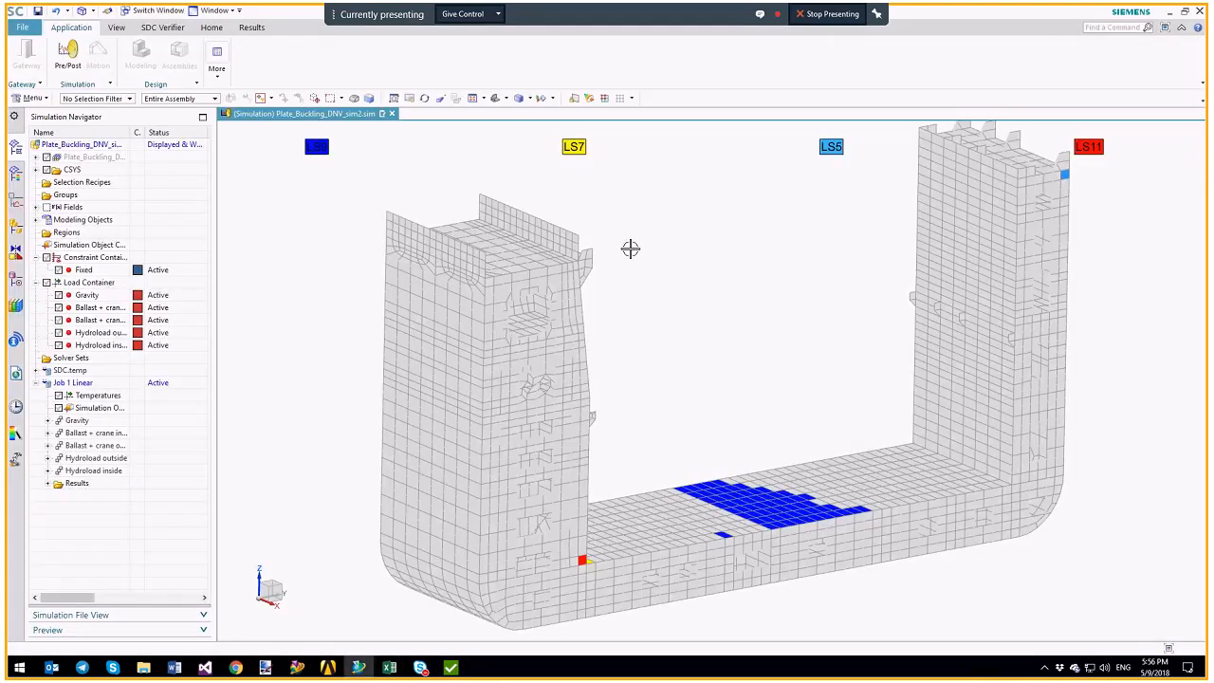
click(526, 97)
click(551, 174)
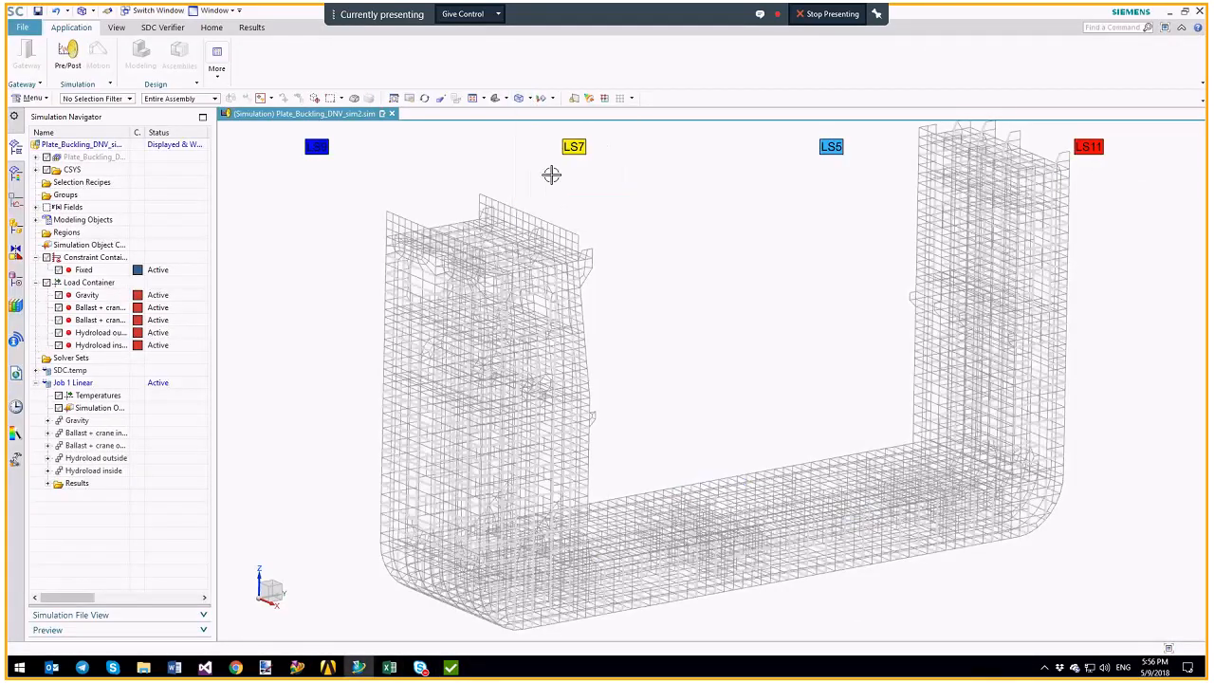
mouse_move(451, 668)
click(505, 616)
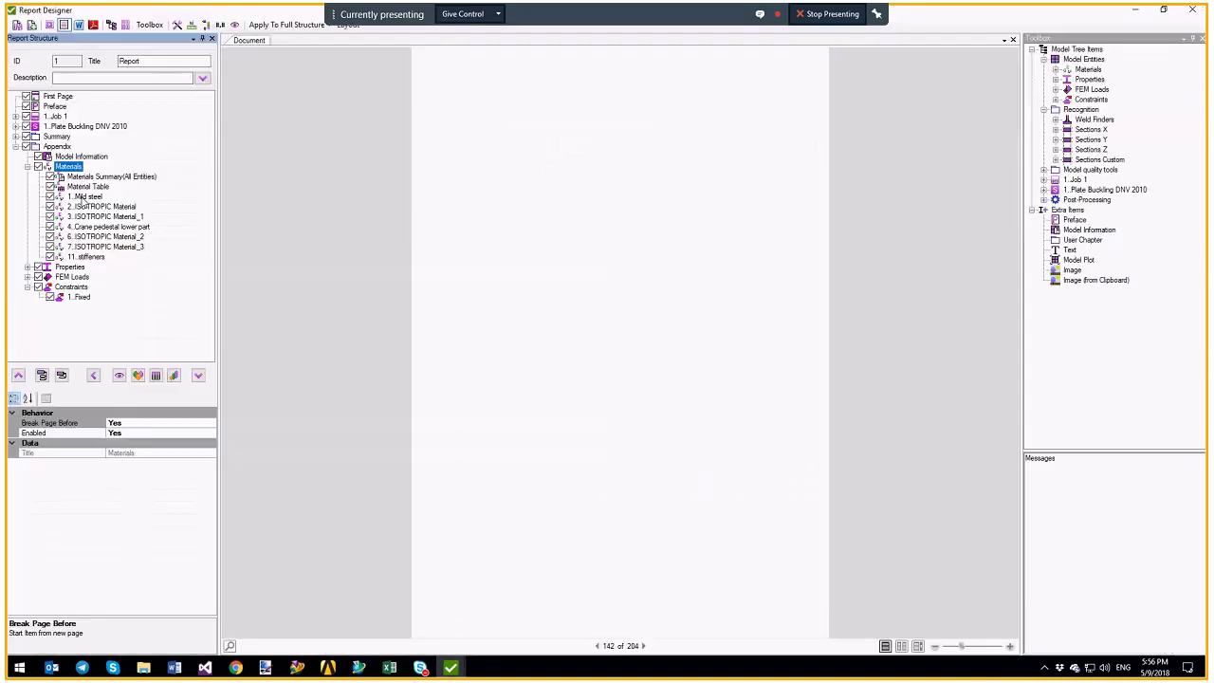
Generate the preview of the 2..ISOTROPIC Material appendix item and select rows of its property table.
right_click(83, 206)
click(111, 214)
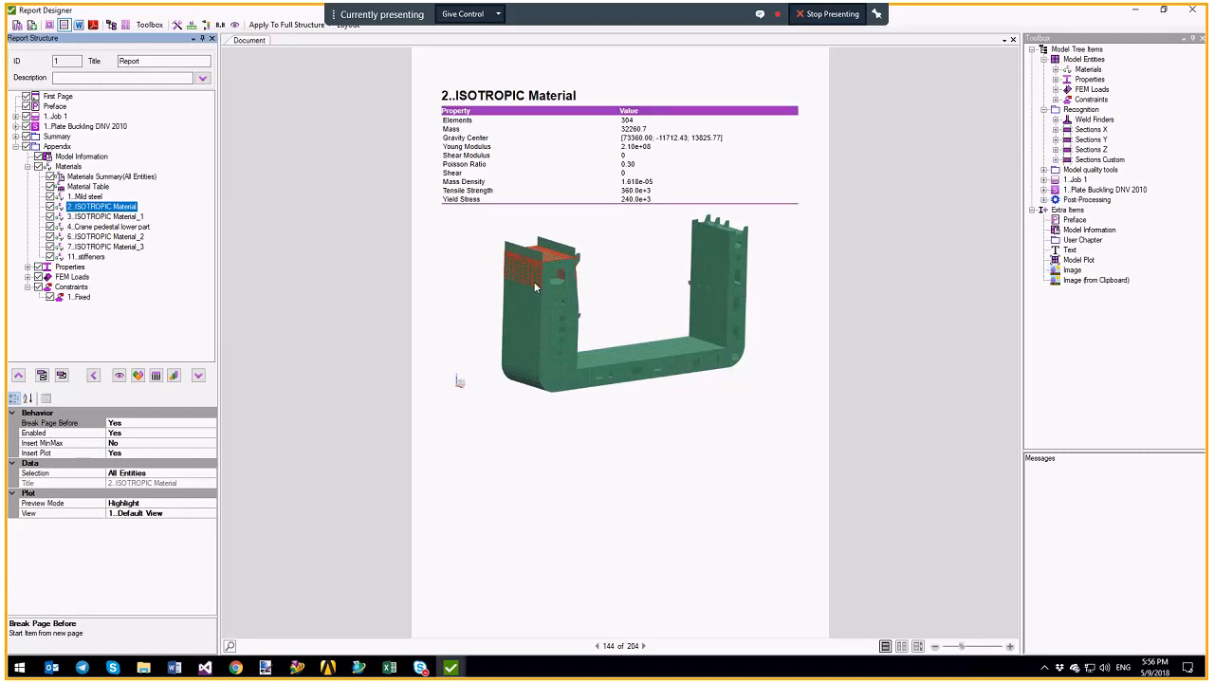
click(622, 121)
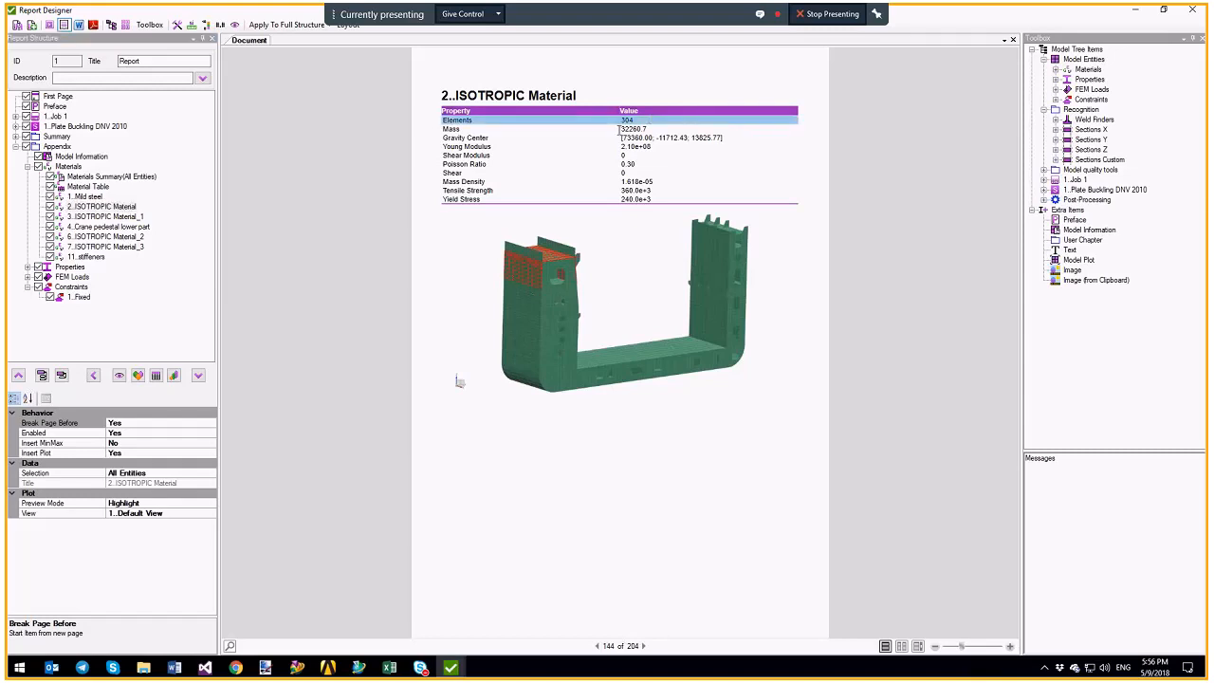
click(622, 128)
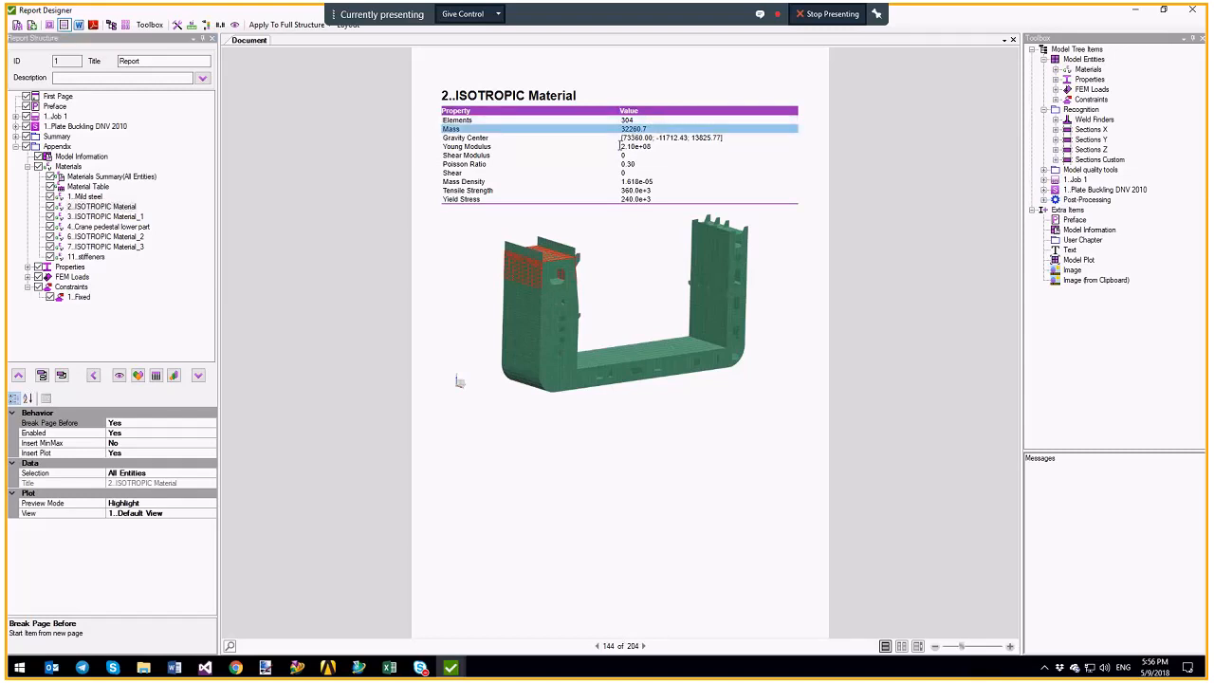
drag(621, 146, 569, 204)
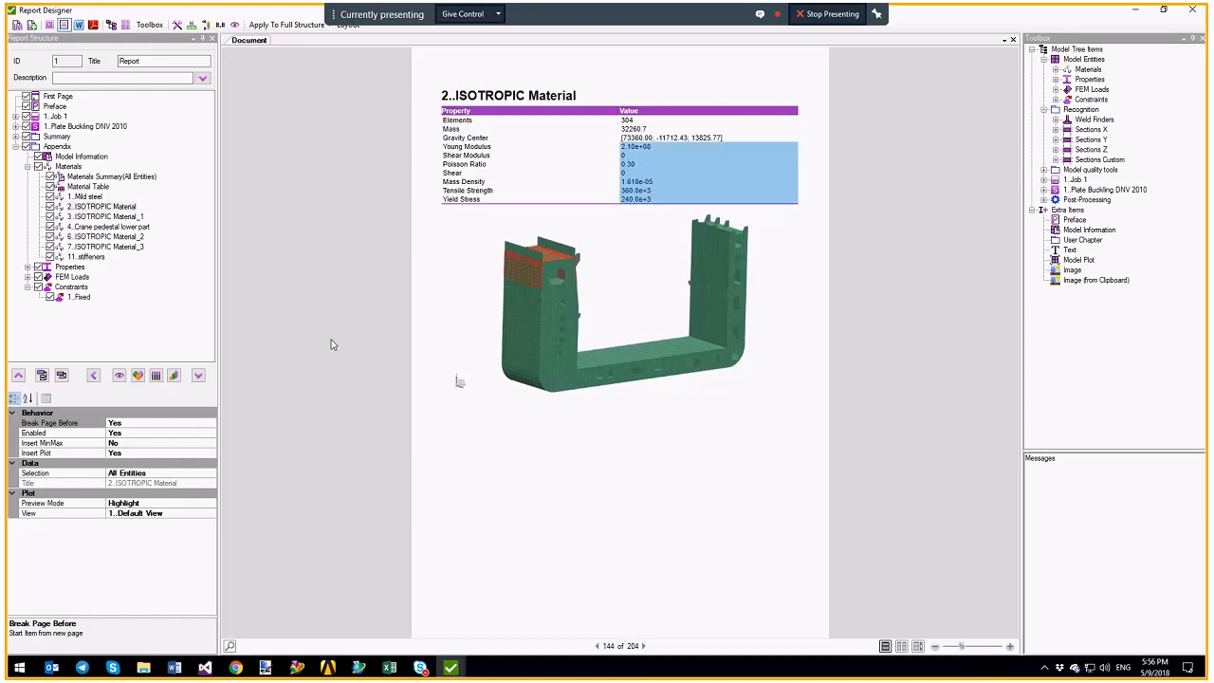
Expand Properties and generate the preview of 11..PLATE Property_2.
click(29, 270)
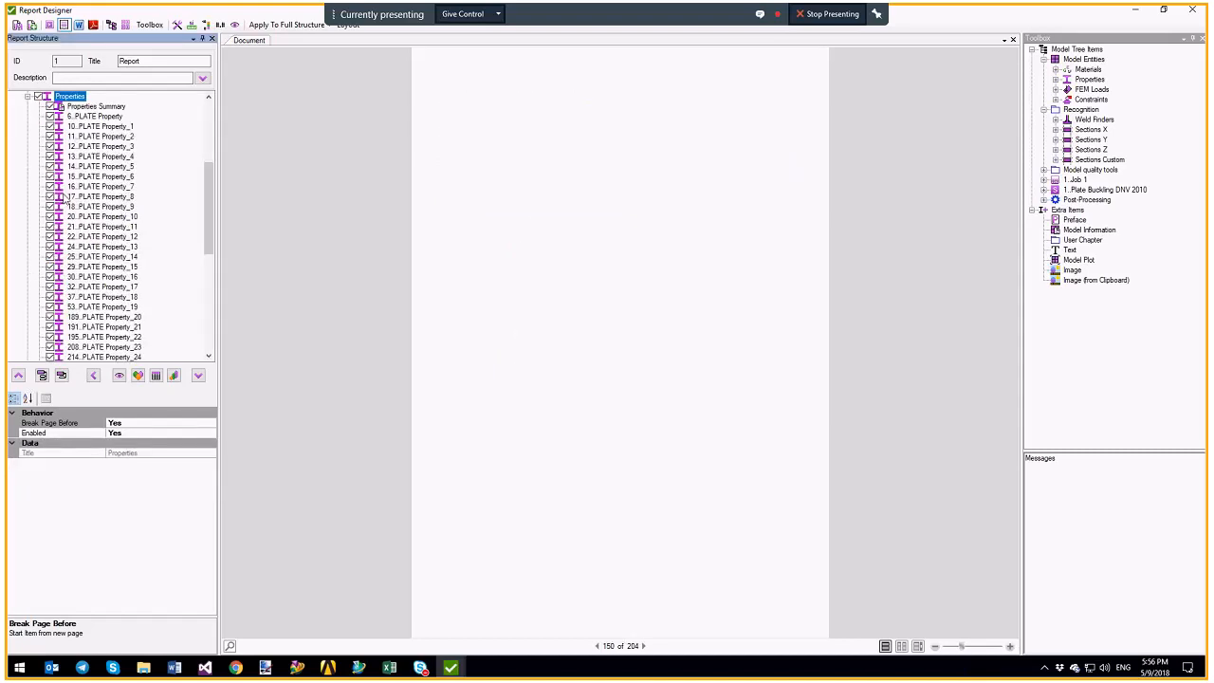
click(99, 137)
right_click(99, 137)
click(135, 143)
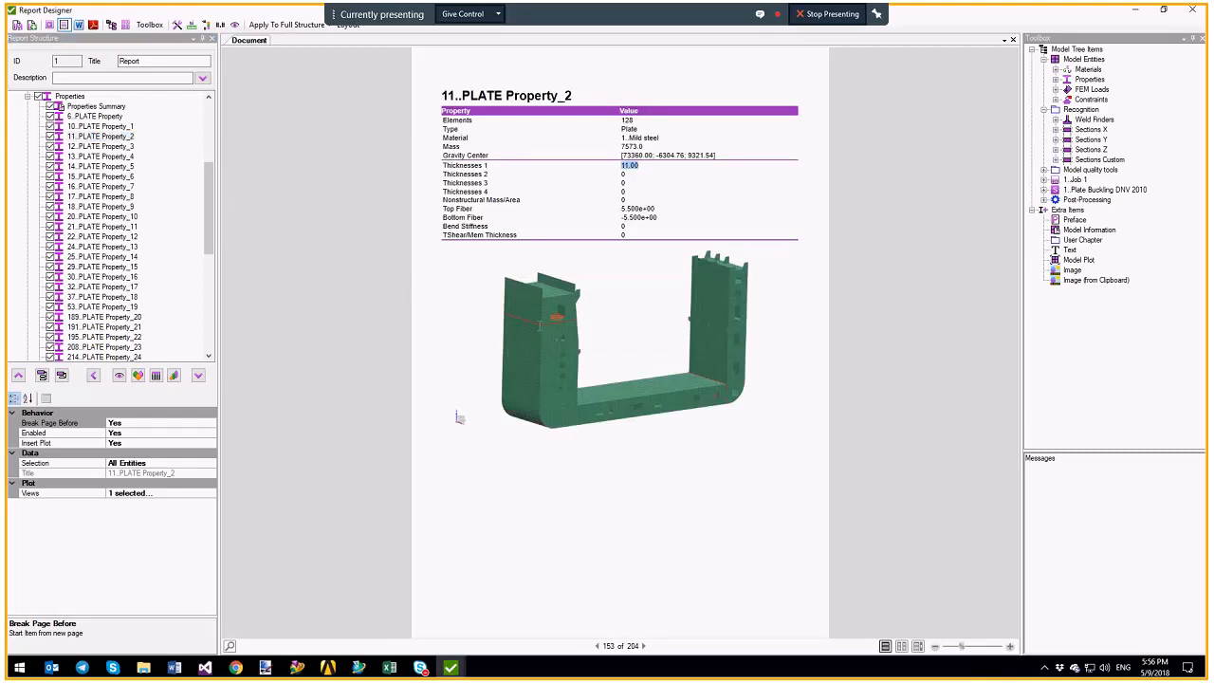
double_click(627, 121)
Collapse the appendix sections and expand Job 1's load sets LS1 and LS2 in the report structure.
click(28, 97)
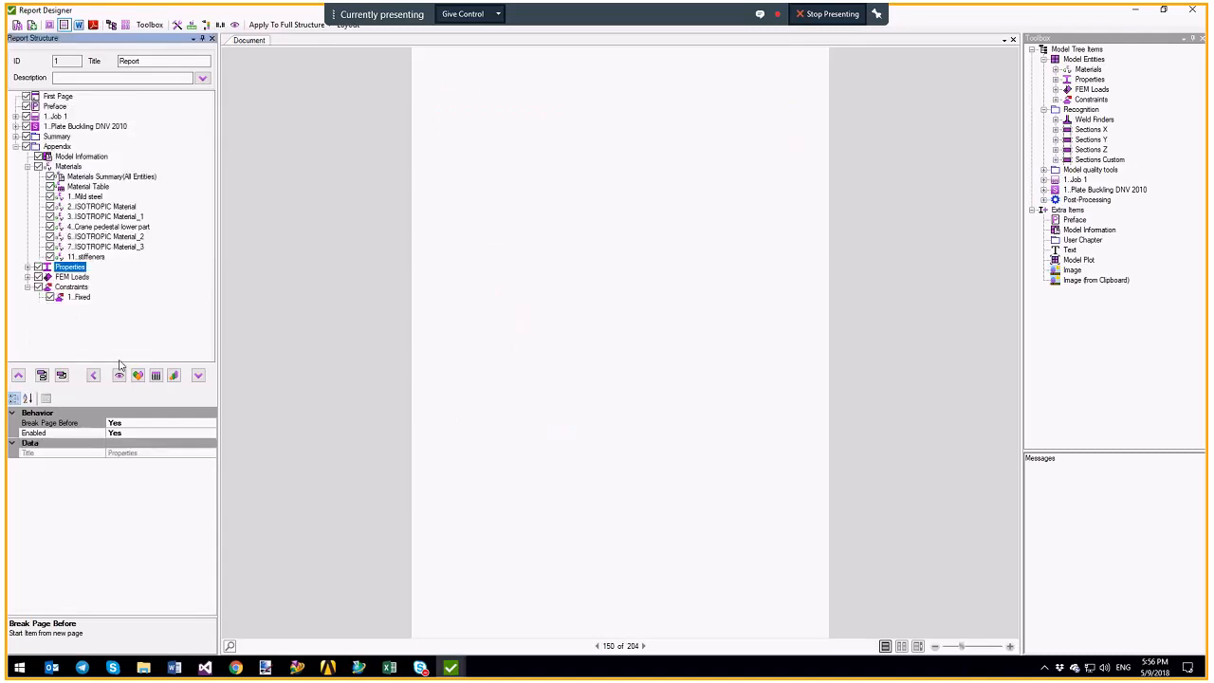
click(28, 277)
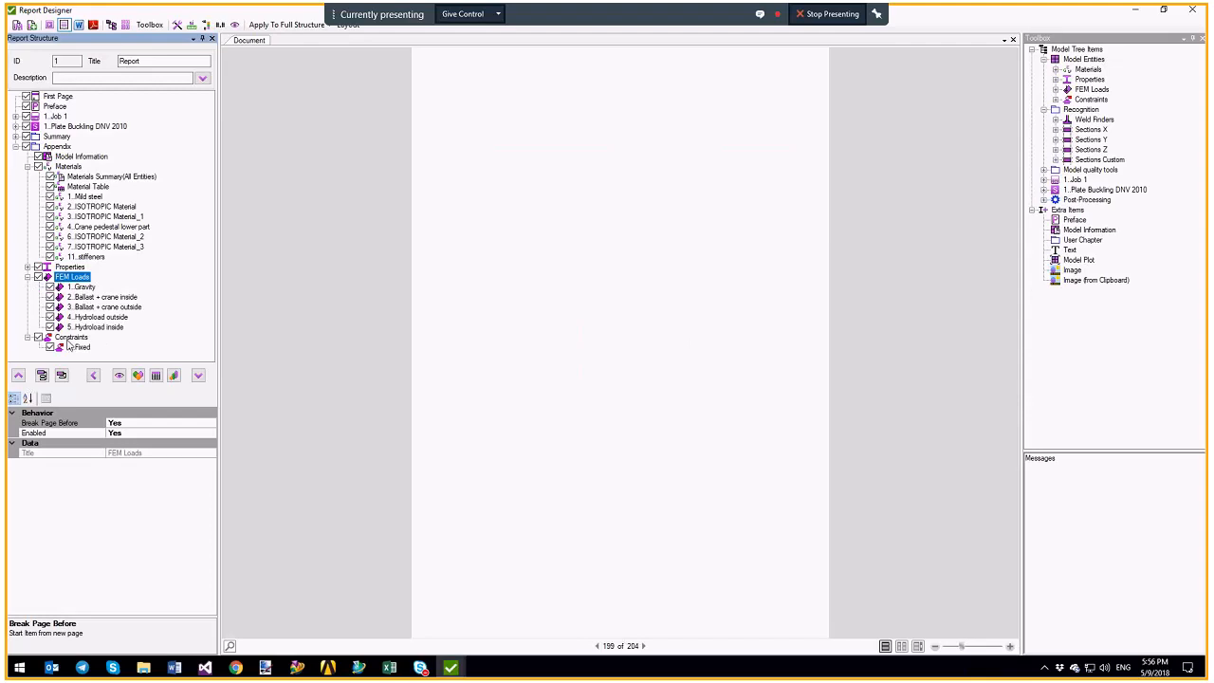
click(16, 147)
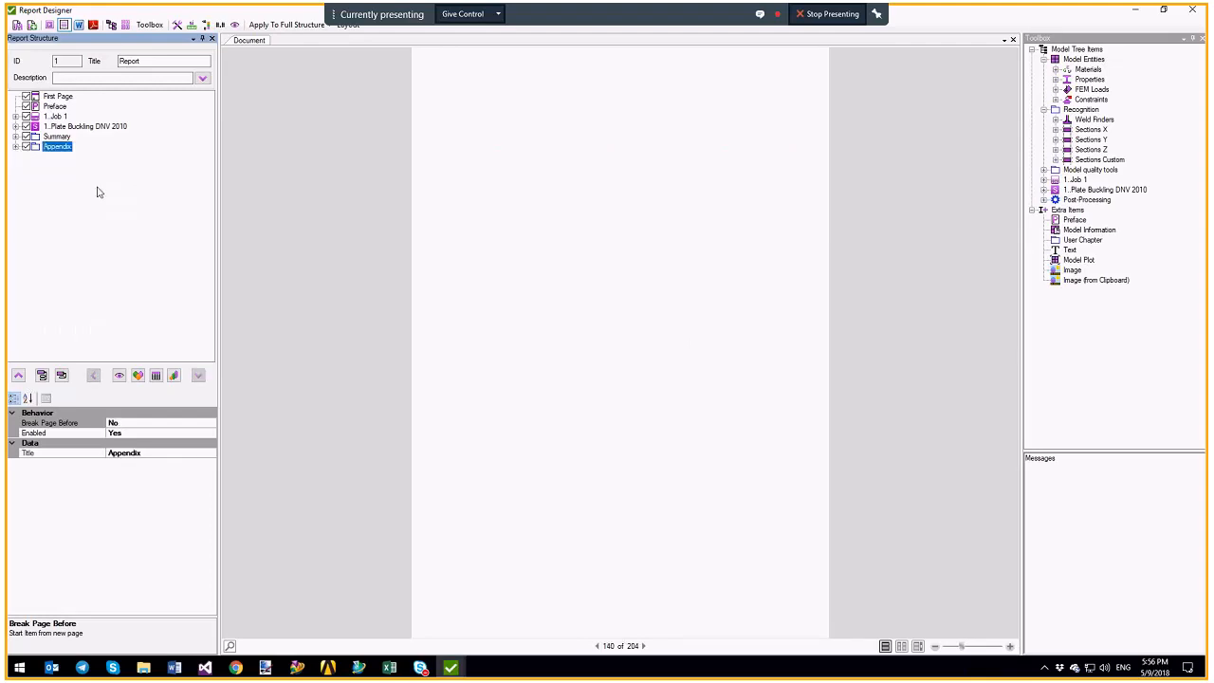
click(15, 116)
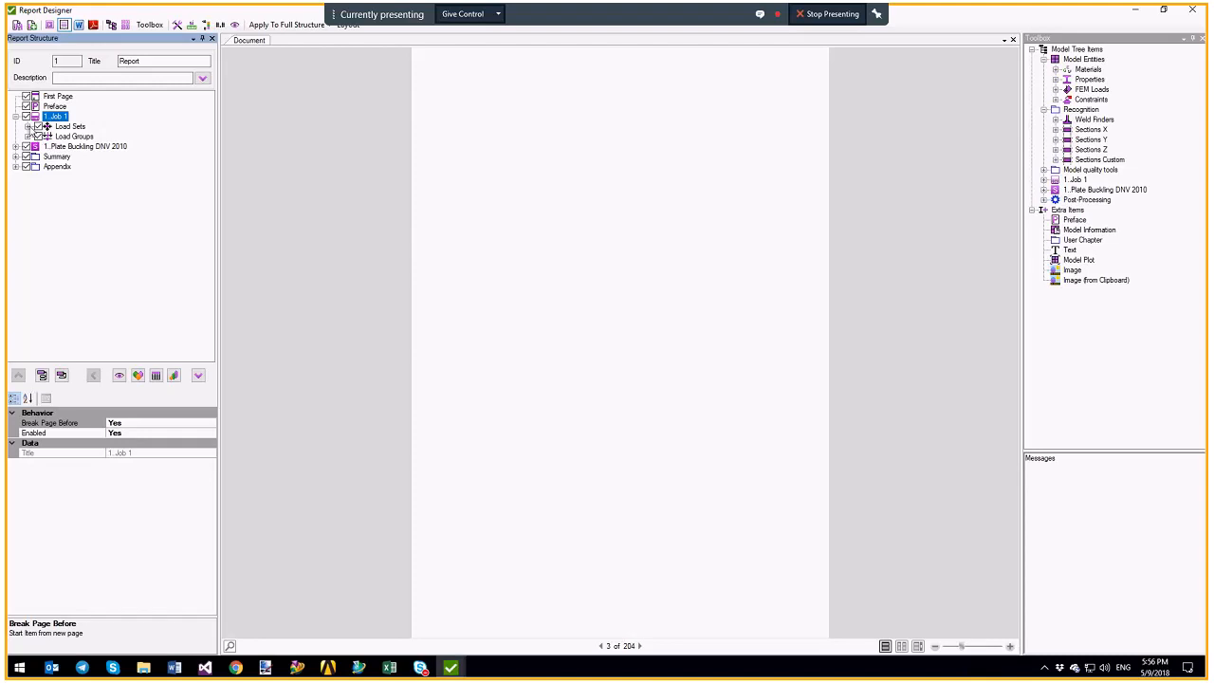
click(27, 127)
click(39, 146)
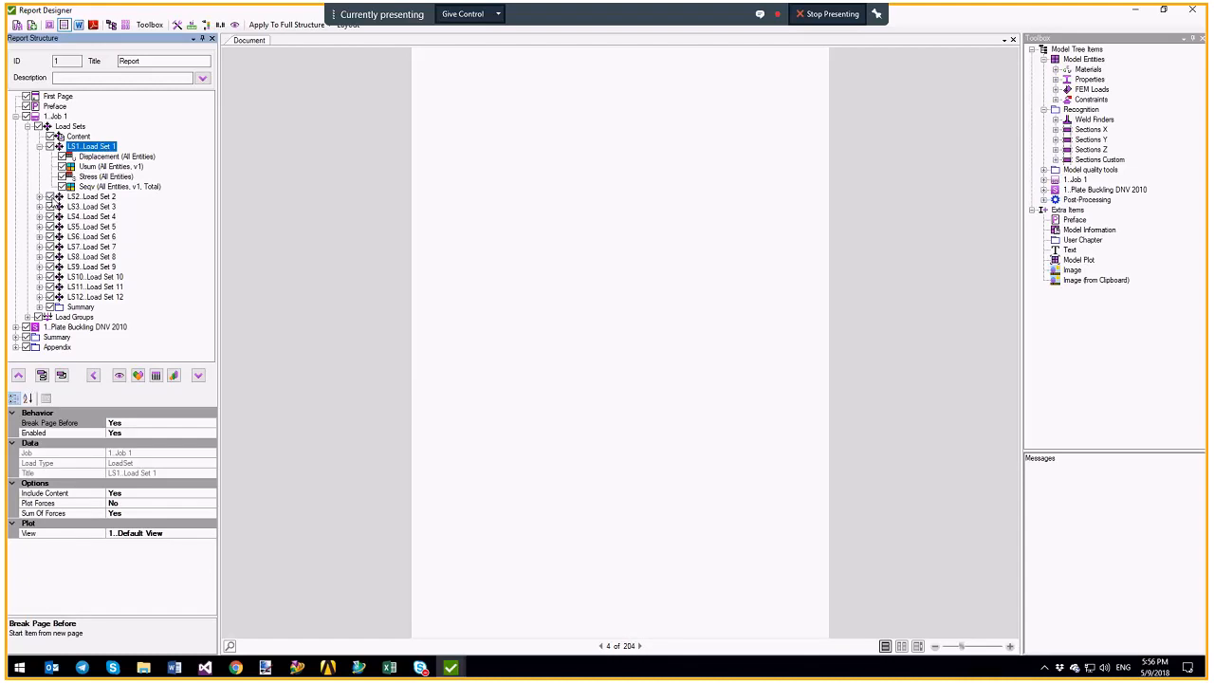
click(39, 196)
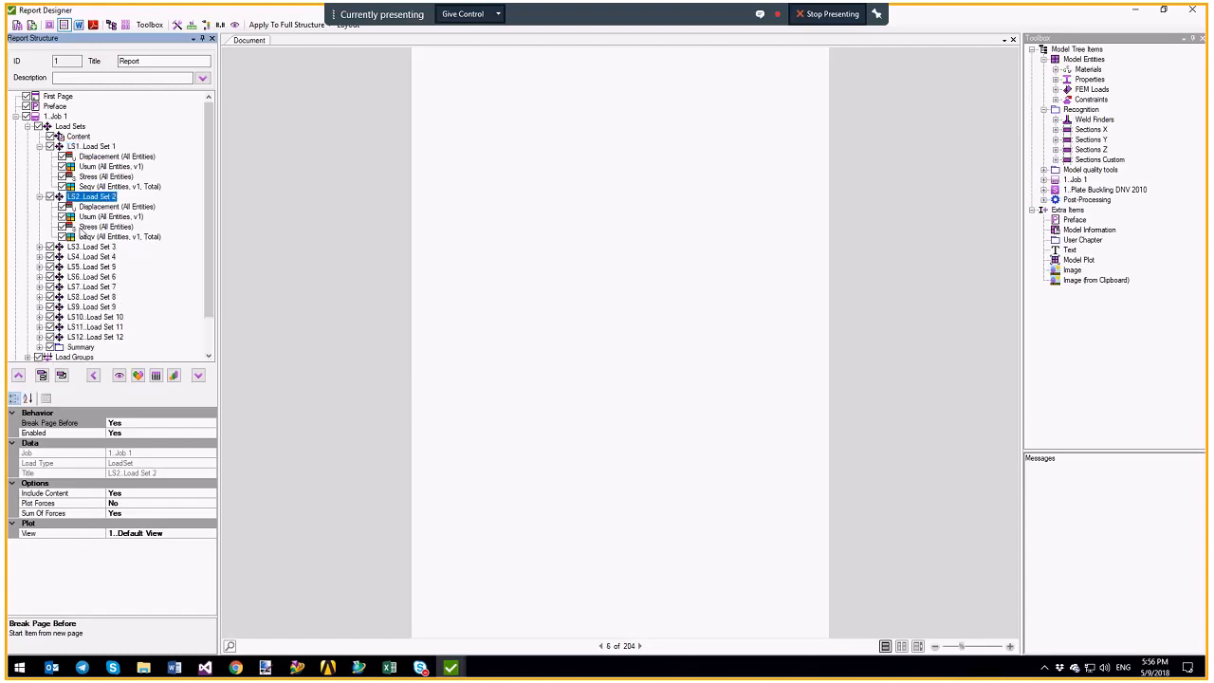
Generate the preview of LS1's Displacement (All Entities) table.
right_click(91, 147)
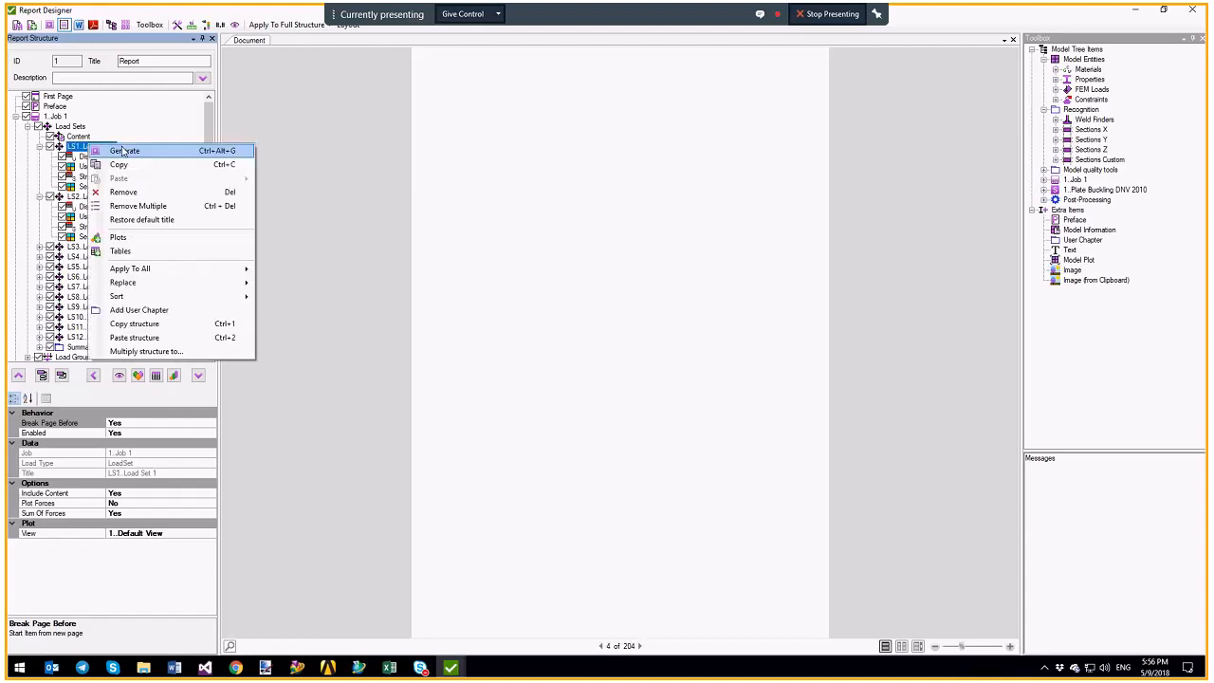
click(344, 147)
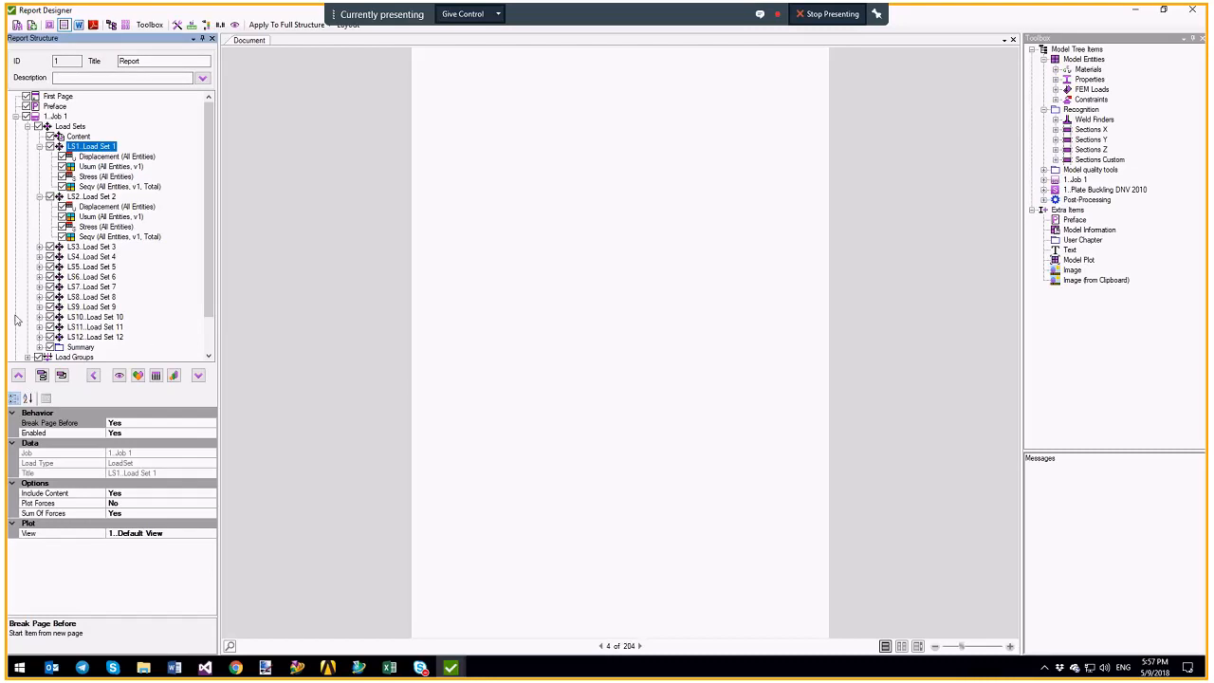
click(98, 156)
right_click(98, 158)
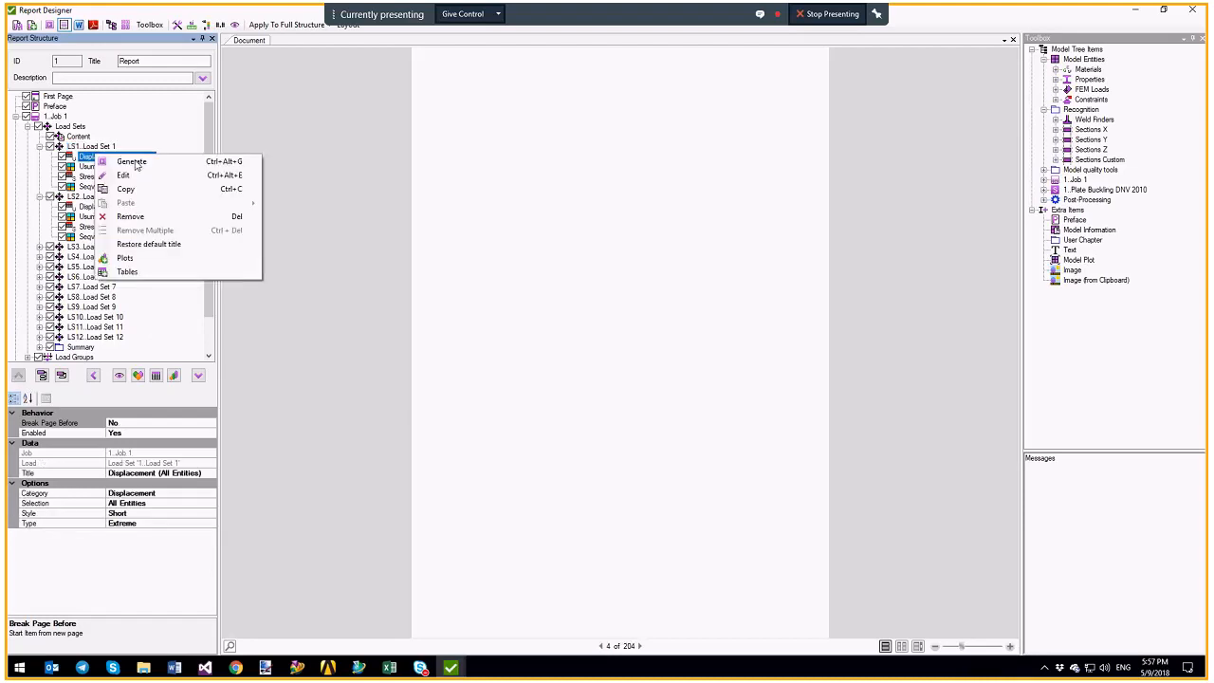
click(131, 162)
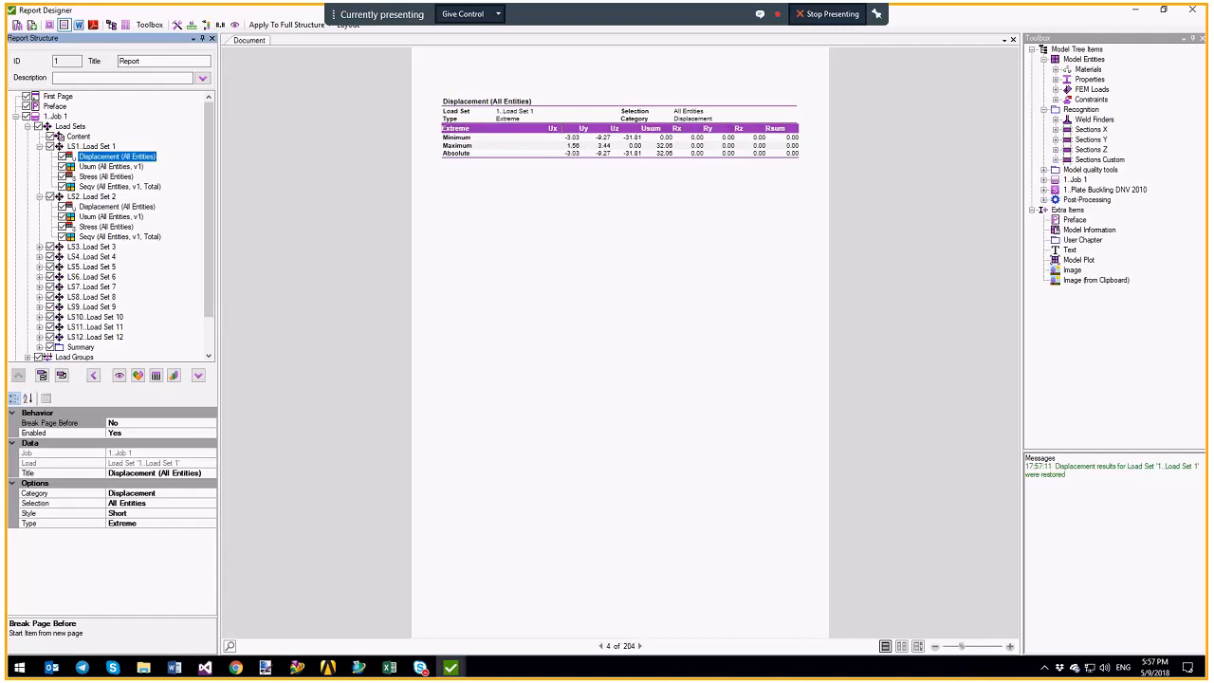
drag(561, 137, 786, 158)
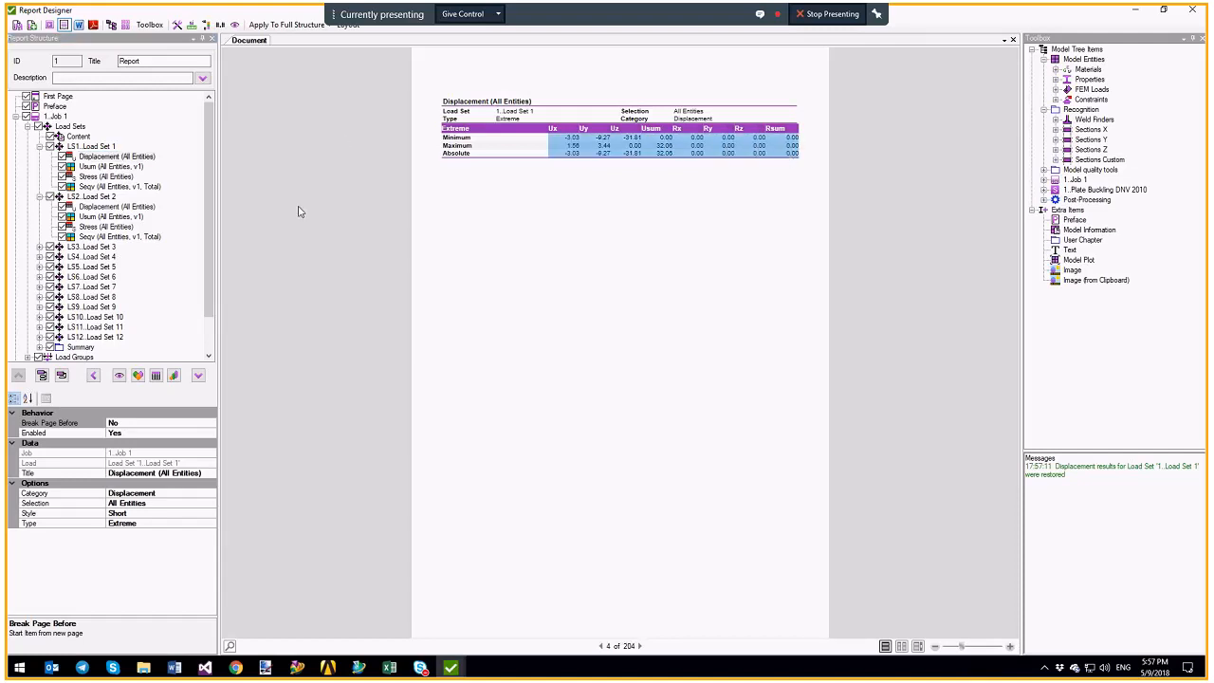
Generate the full LS1..Load Set 1 preview and page through its displacement and stress results.
click(95, 147)
right_click(104, 147)
click(143, 150)
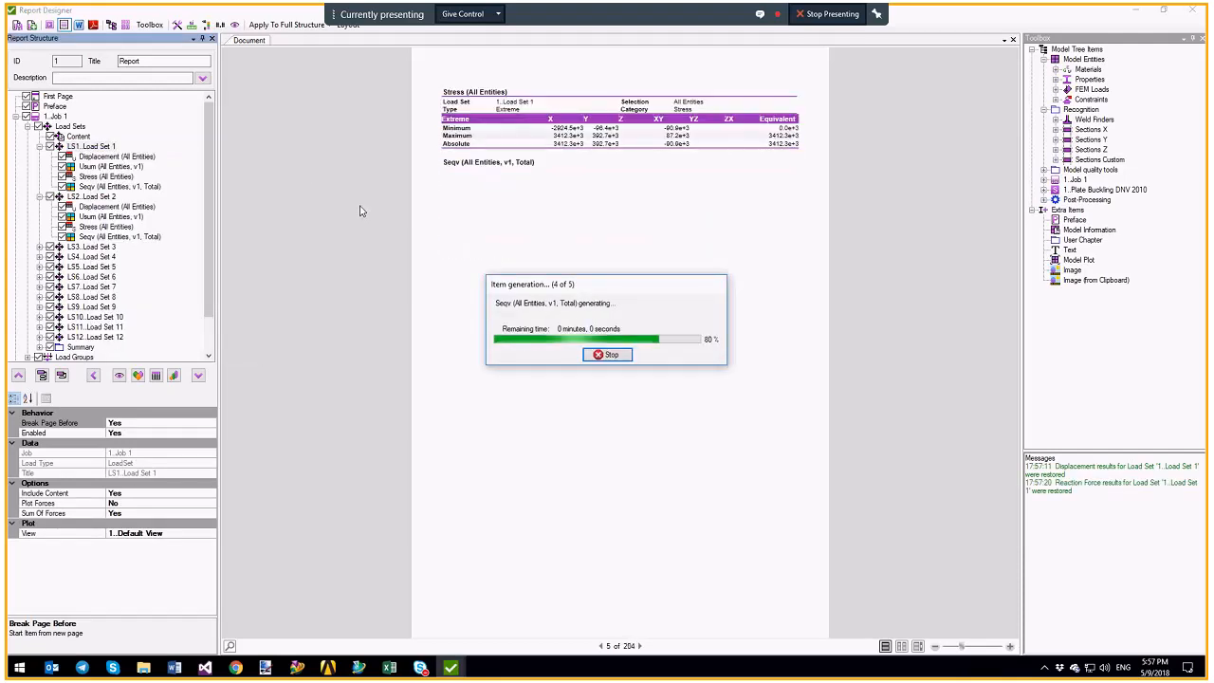
click(91, 157)
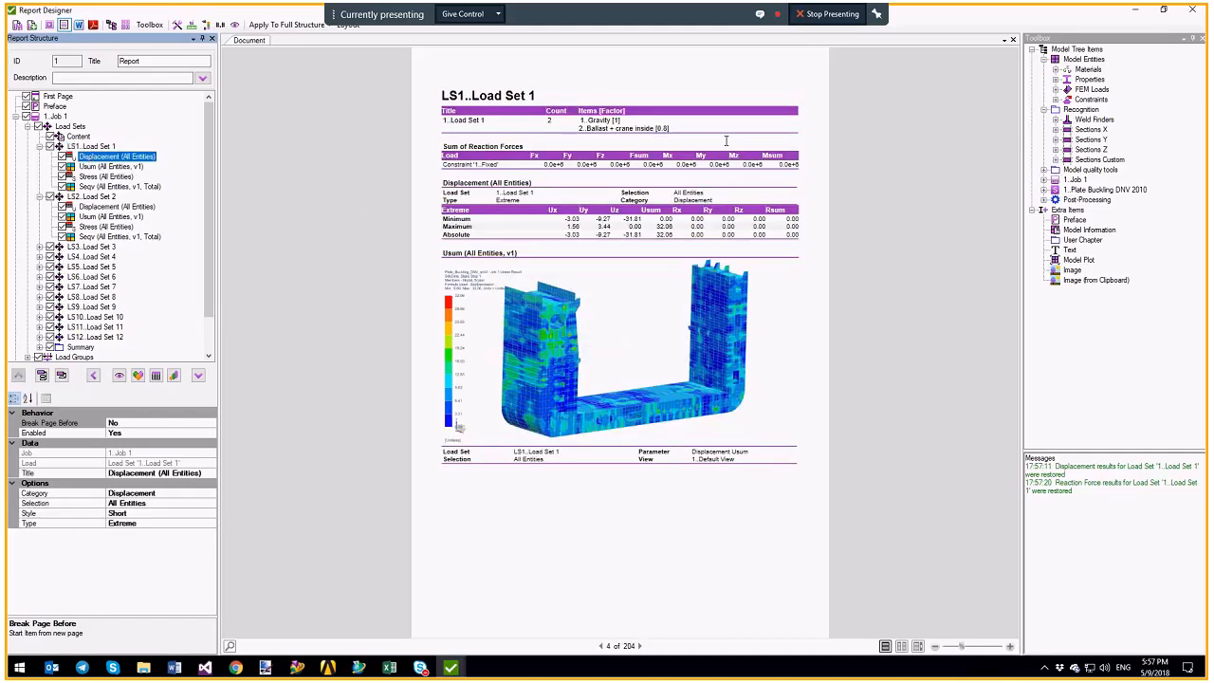
drag(669, 129, 579, 119)
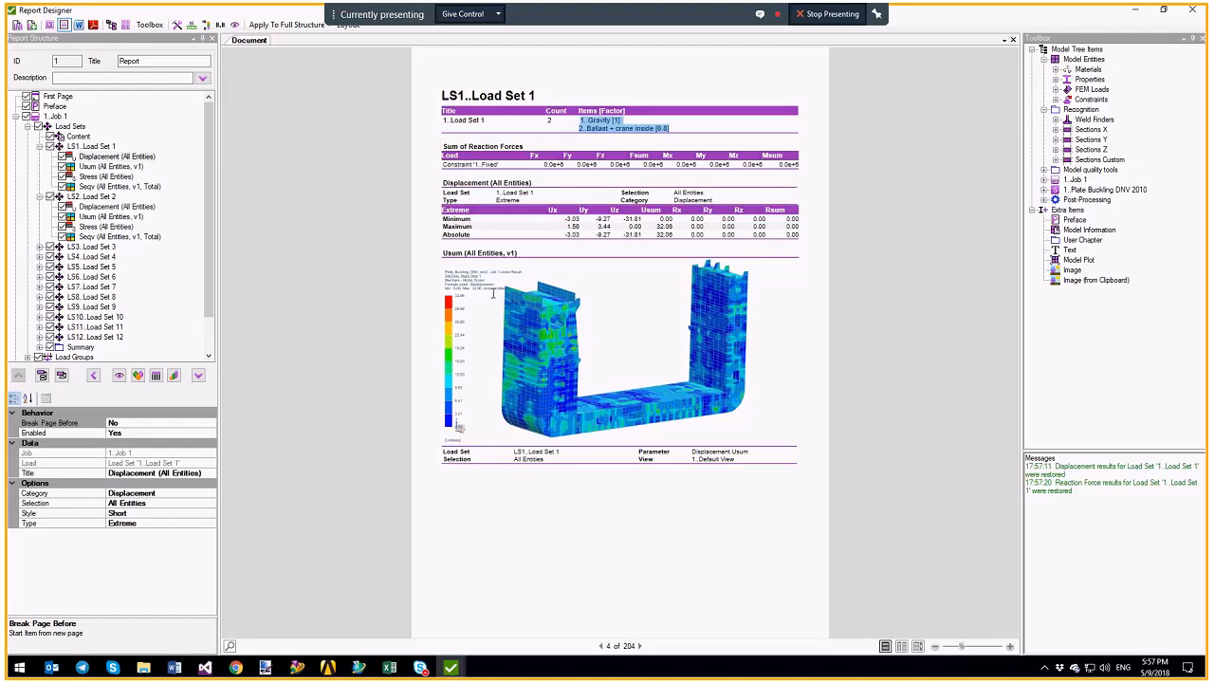
click(639, 645)
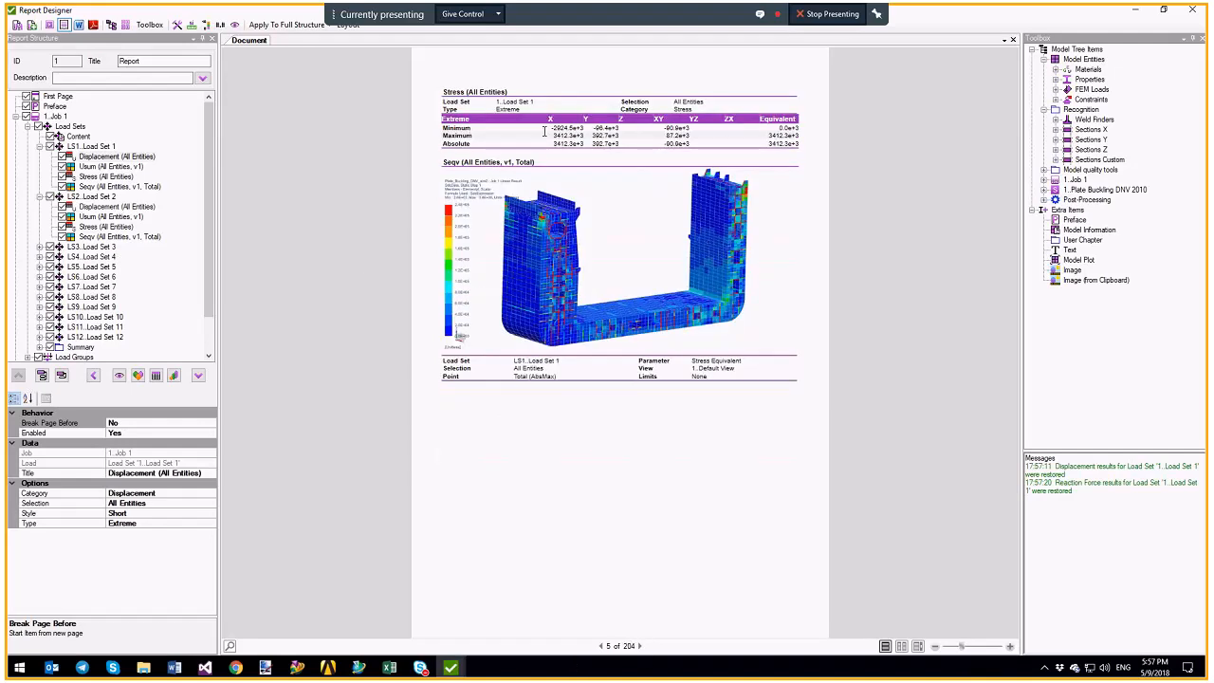
drag(544, 132, 797, 143)
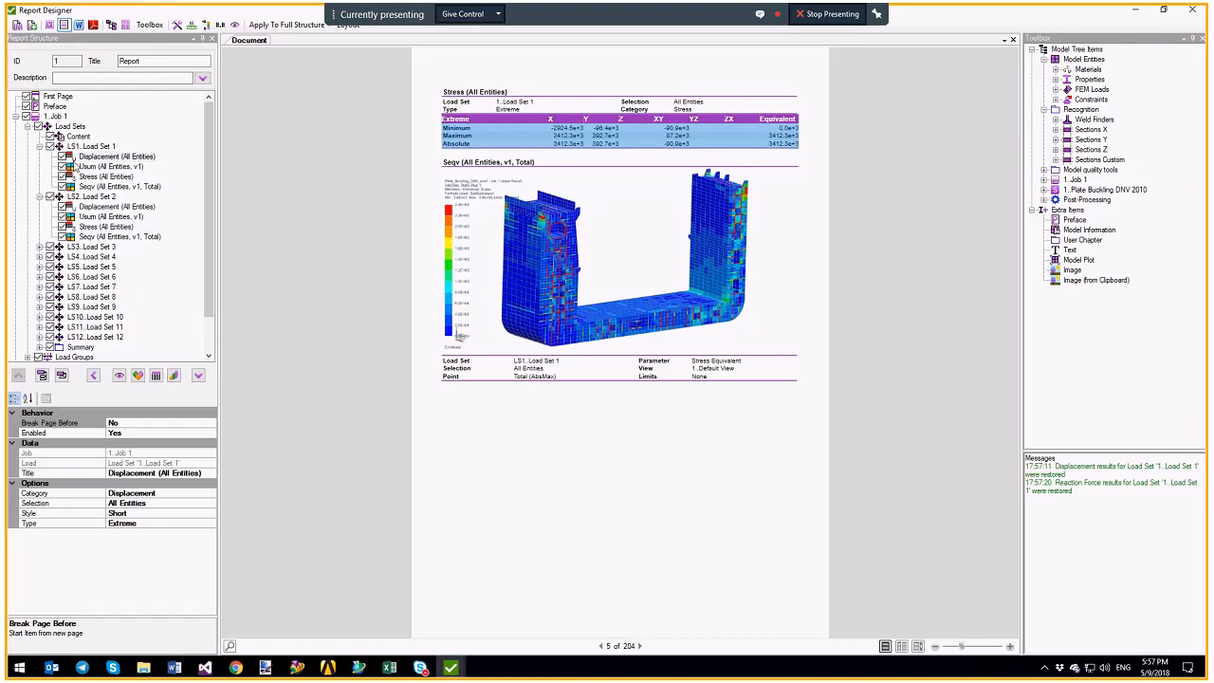
Open the legend settings from the Usum plot and inspect the Stress and Buckling Factor legend ranges.
click(103, 167)
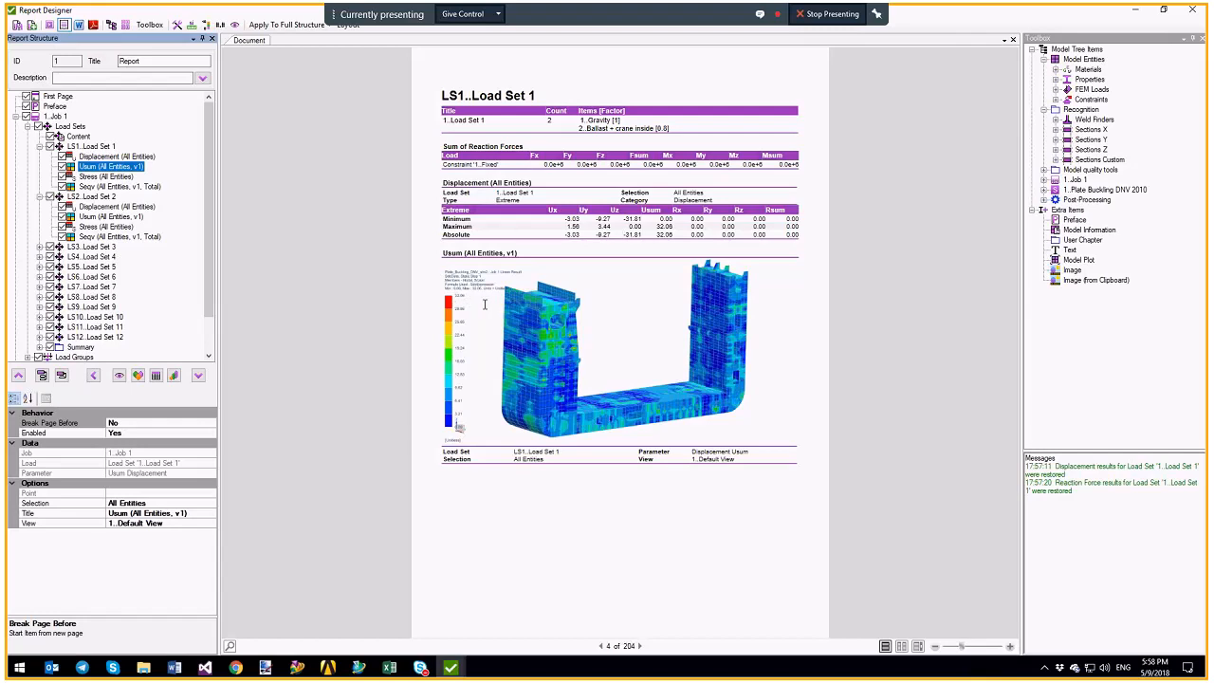
click(204, 24)
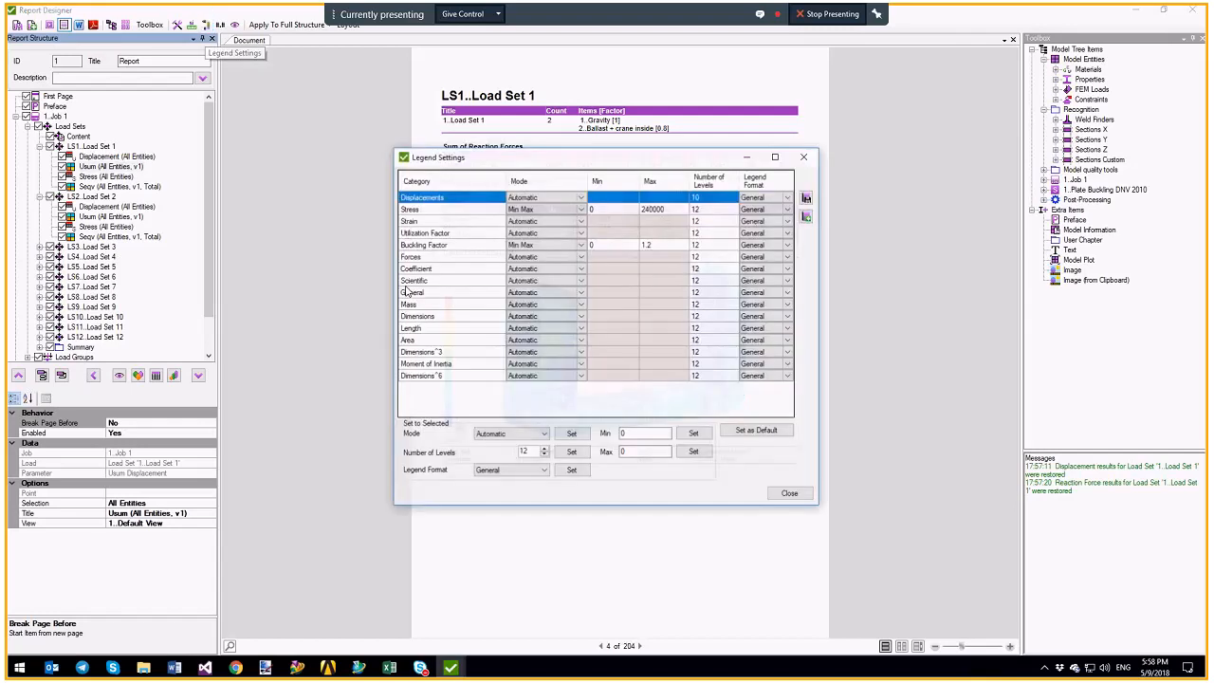
click(426, 209)
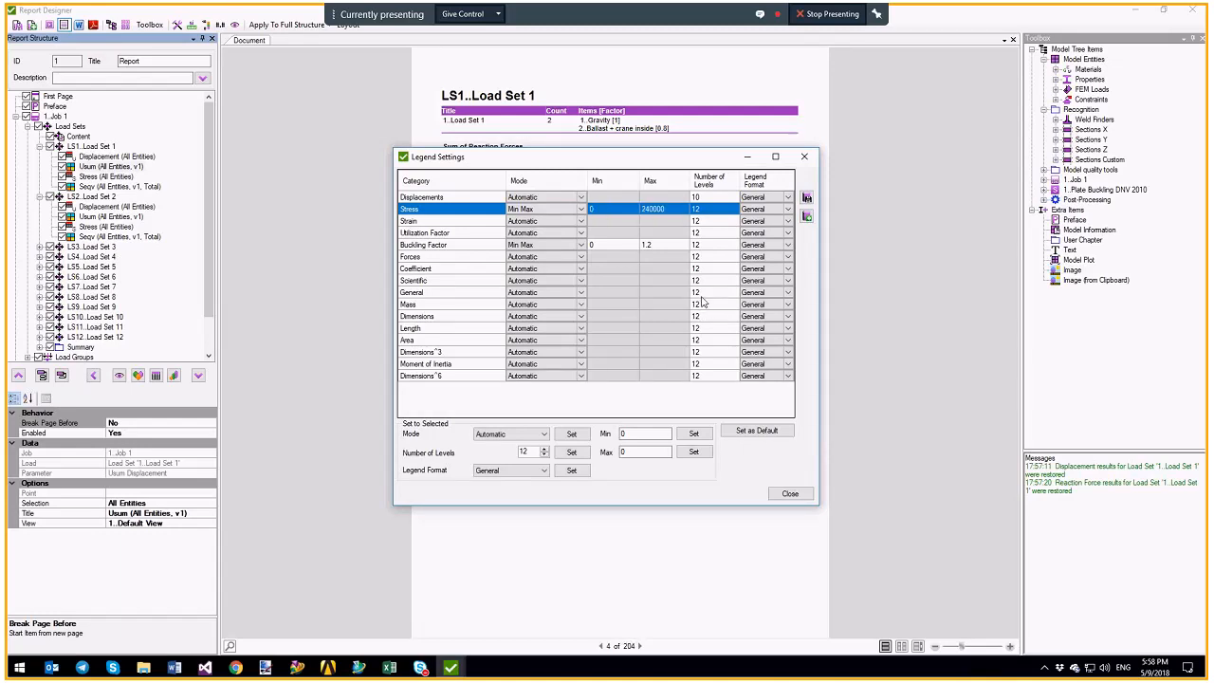
click(690, 198)
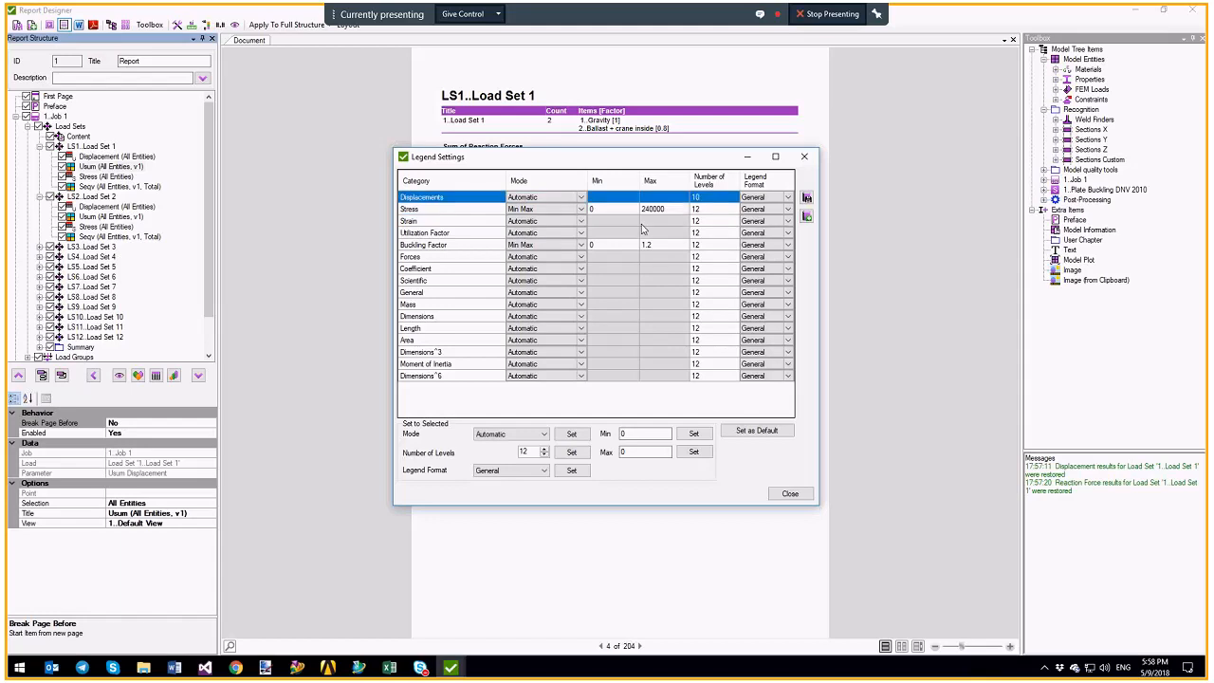
click(709, 210)
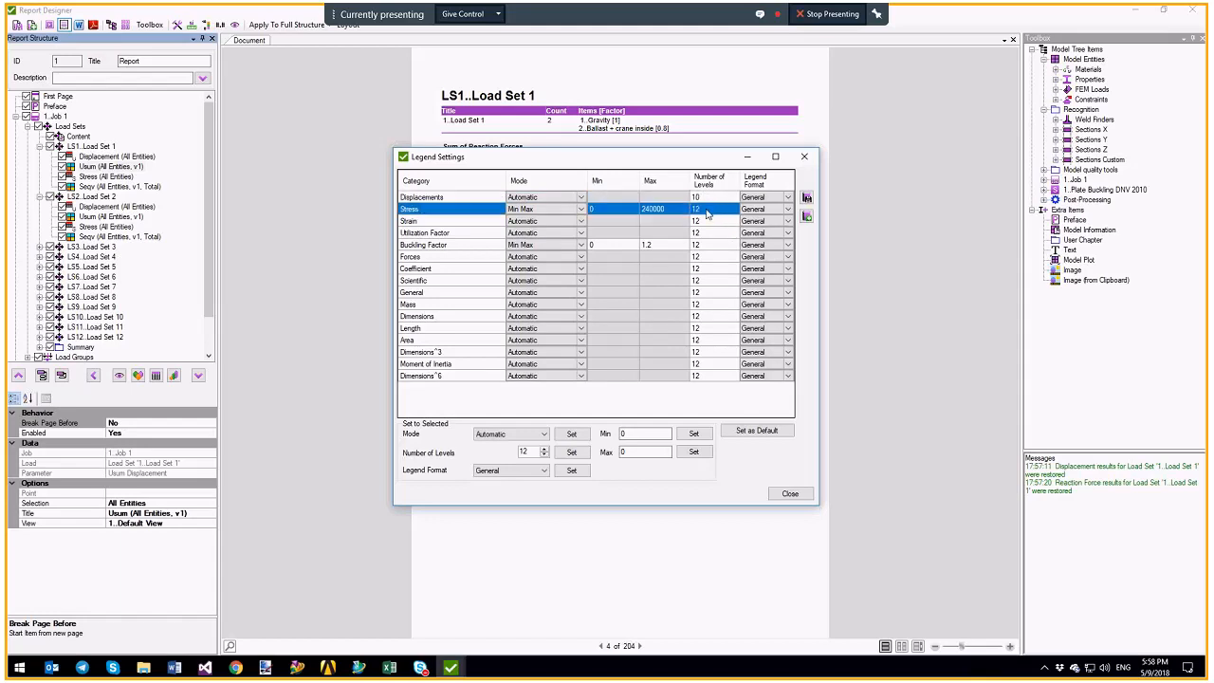
click(440, 246)
click(668, 248)
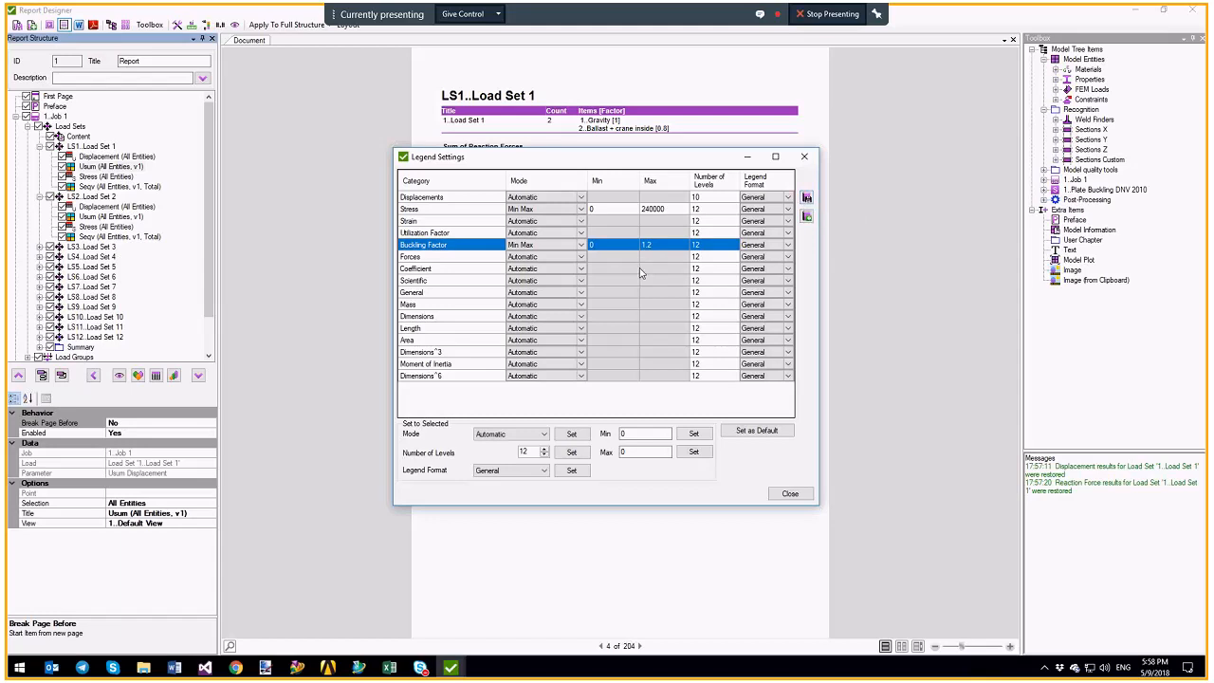
click(806, 496)
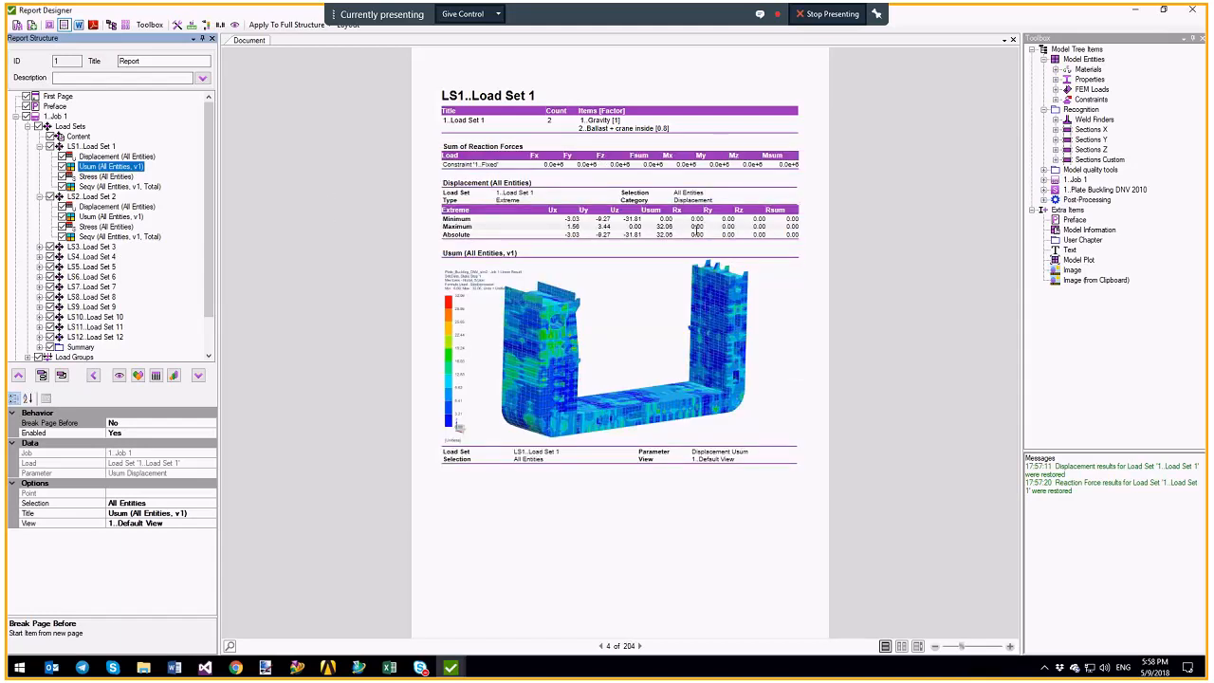
Open the number formats dialog and review the Stress and Displacements format settings.
click(220, 25)
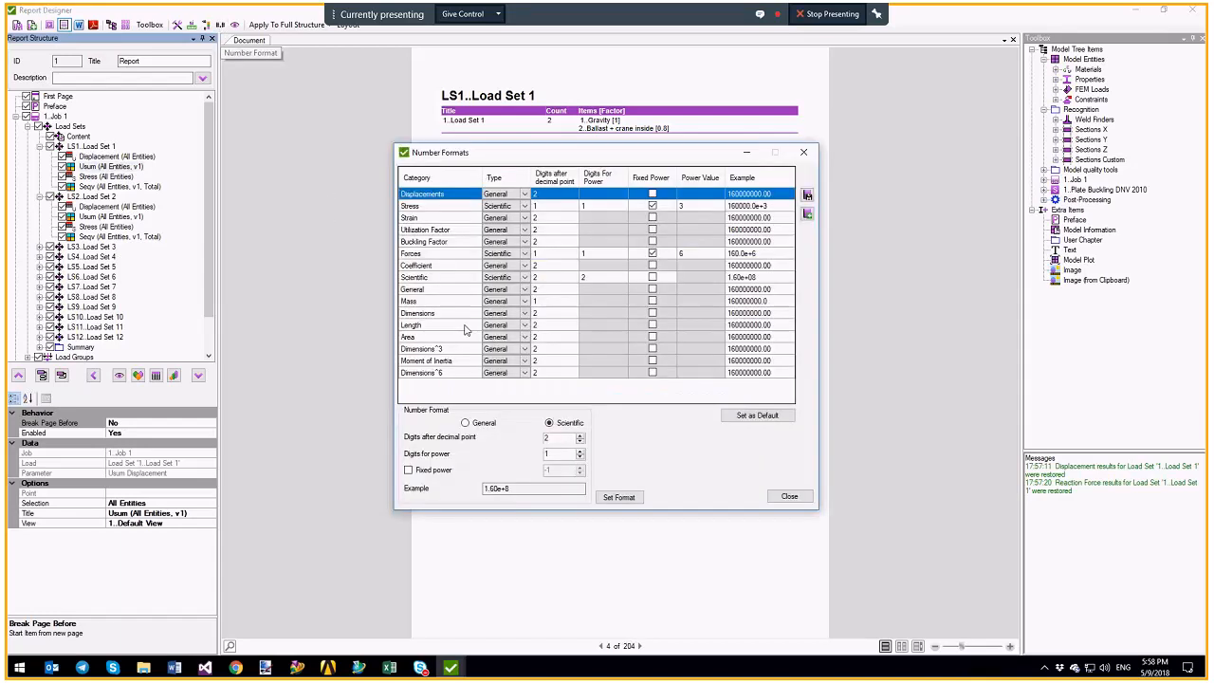
click(414, 206)
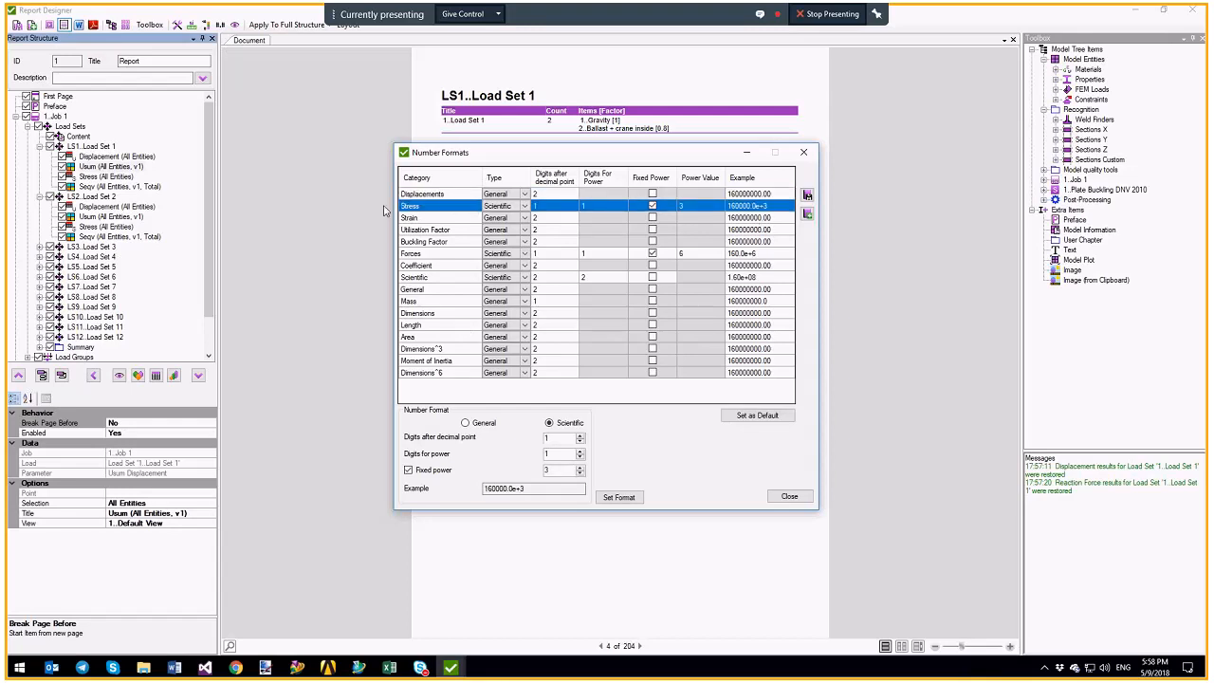
click(771, 195)
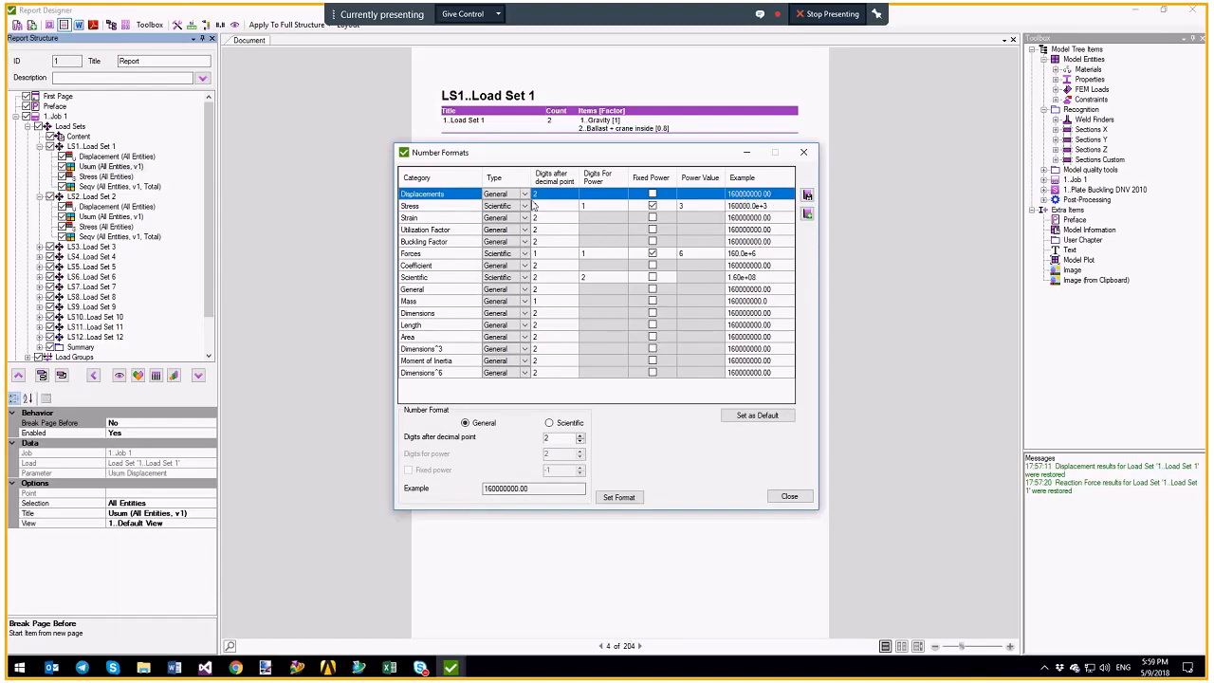
click(789, 497)
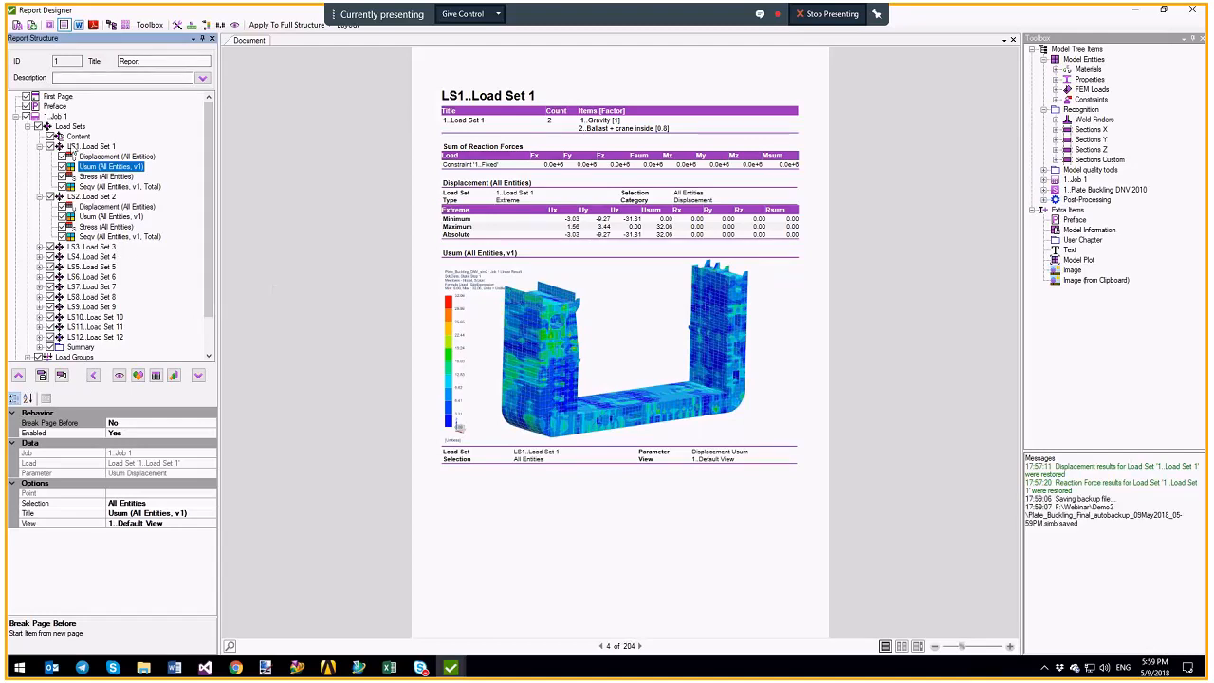
Generate the preview of Job 1's load set Content table.
click(78, 136)
right_click(81, 138)
click(123, 145)
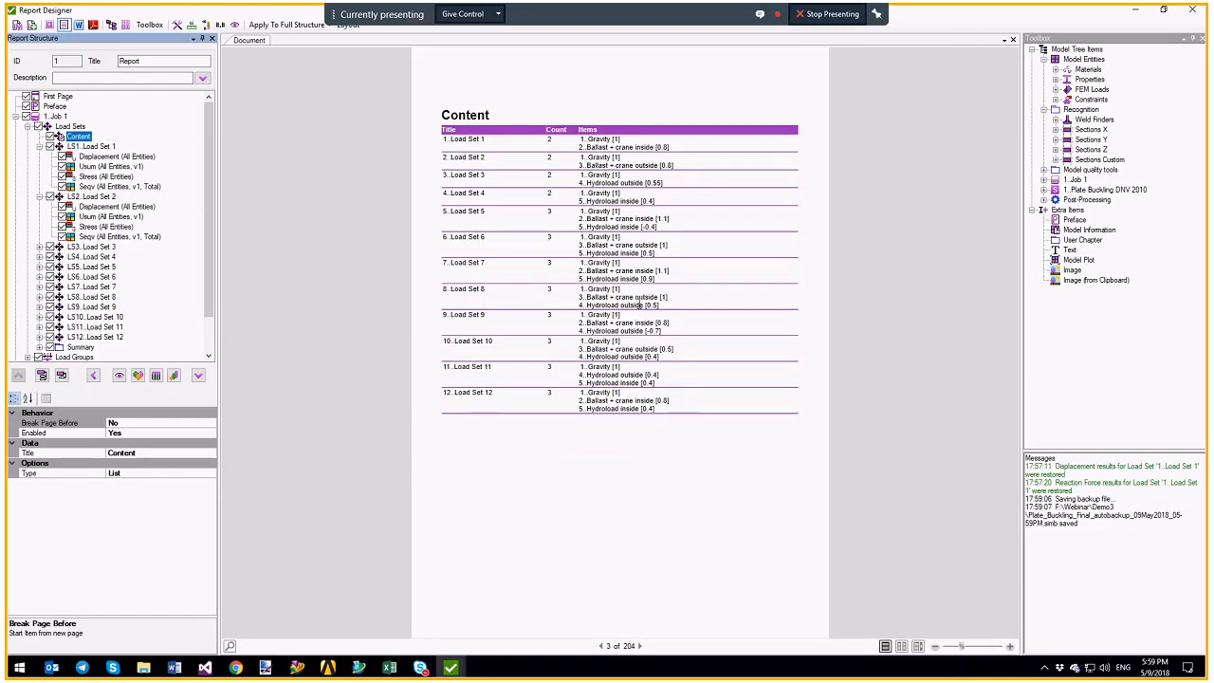
click(675, 143)
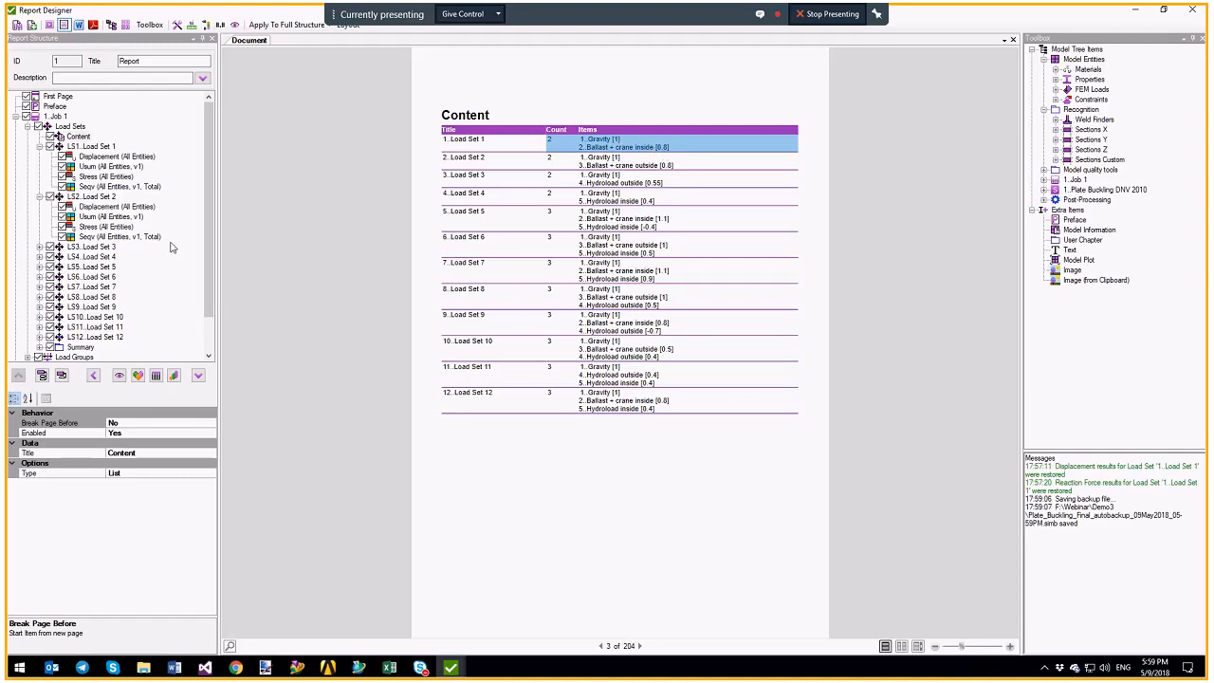
Expand Job 1's Summary and generate previews of its overall stress, displacement and force summation tables.
drag(209, 224, 214, 254)
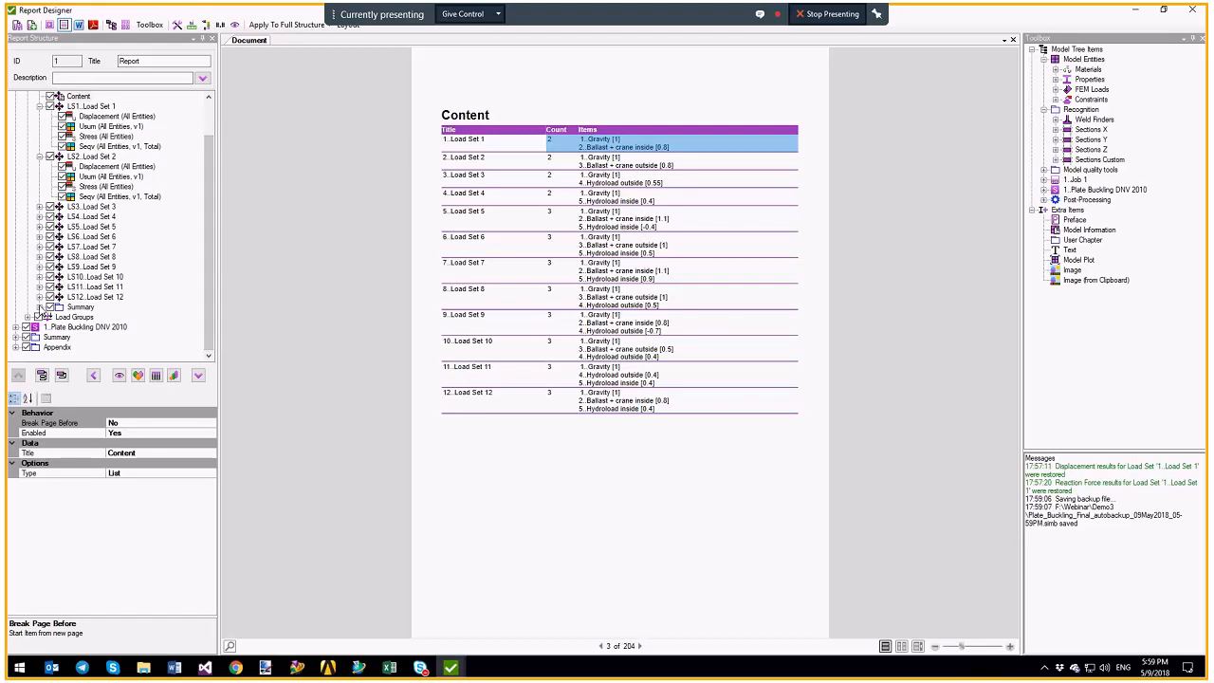
click(40, 308)
scroll(87, 340, down, 2)
right_click(81, 268)
click(121, 272)
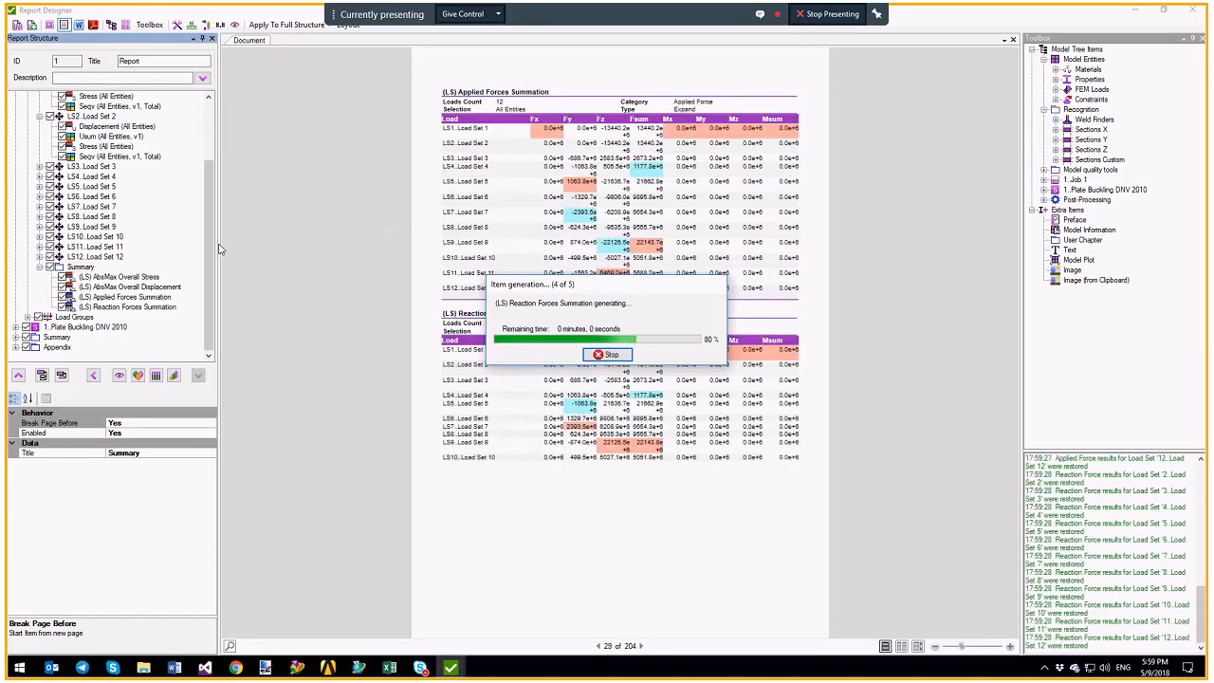
click(100, 278)
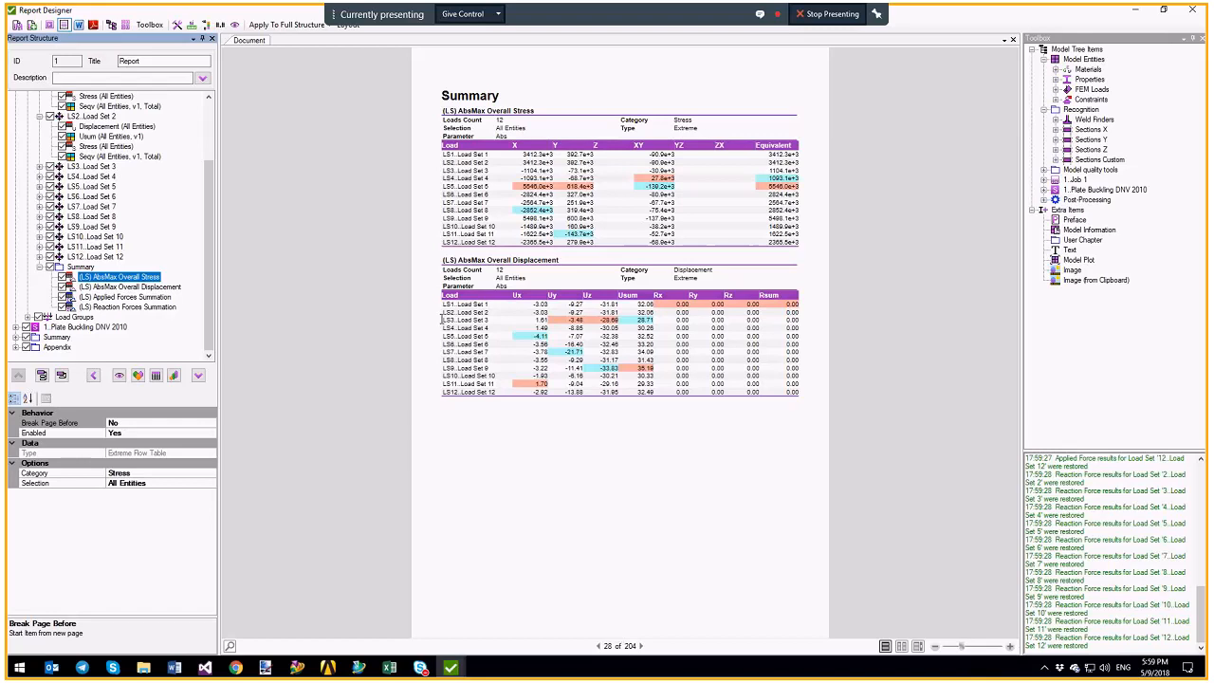
click(122, 299)
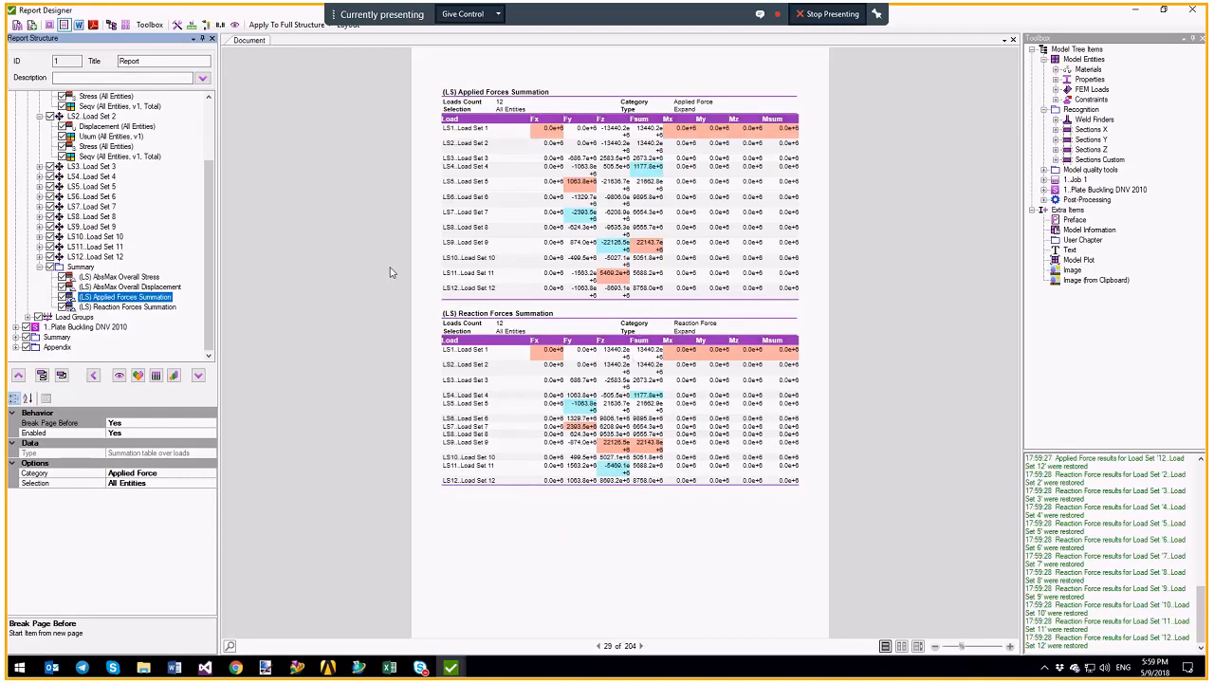
Expand the Plate Buckling DNV 2010 section and generate the preview of the Governing Loads table for LG1.
click(16, 327)
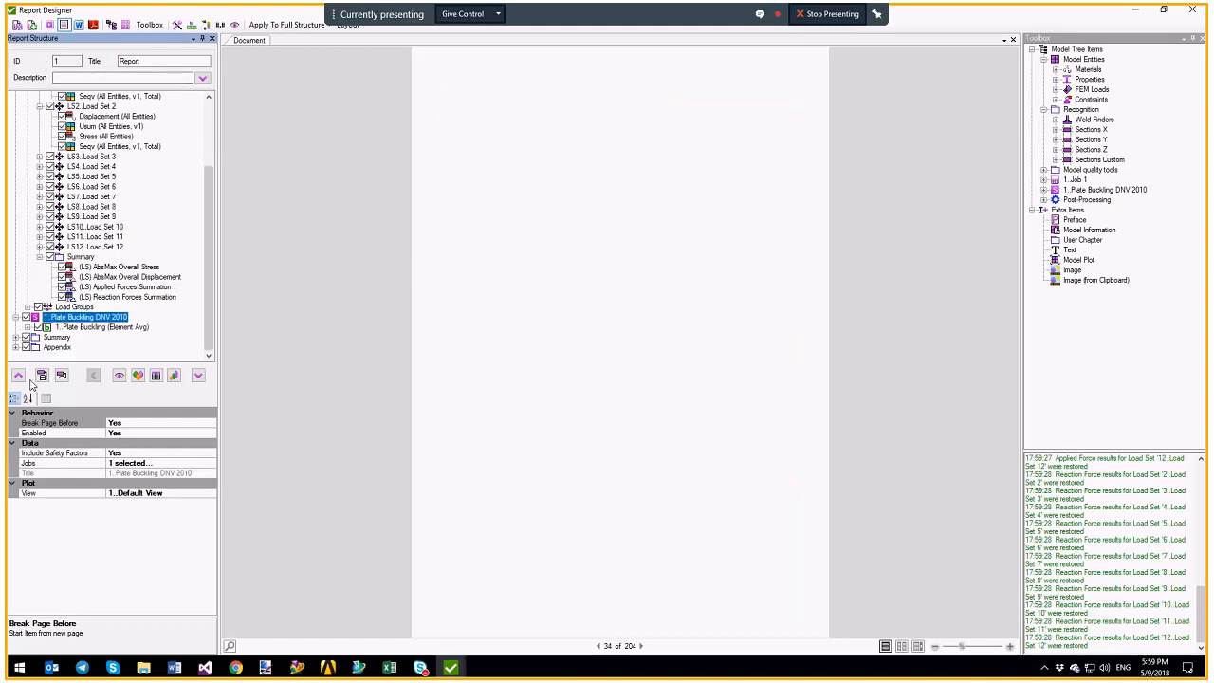
click(28, 327)
scroll(134, 347, down, 1)
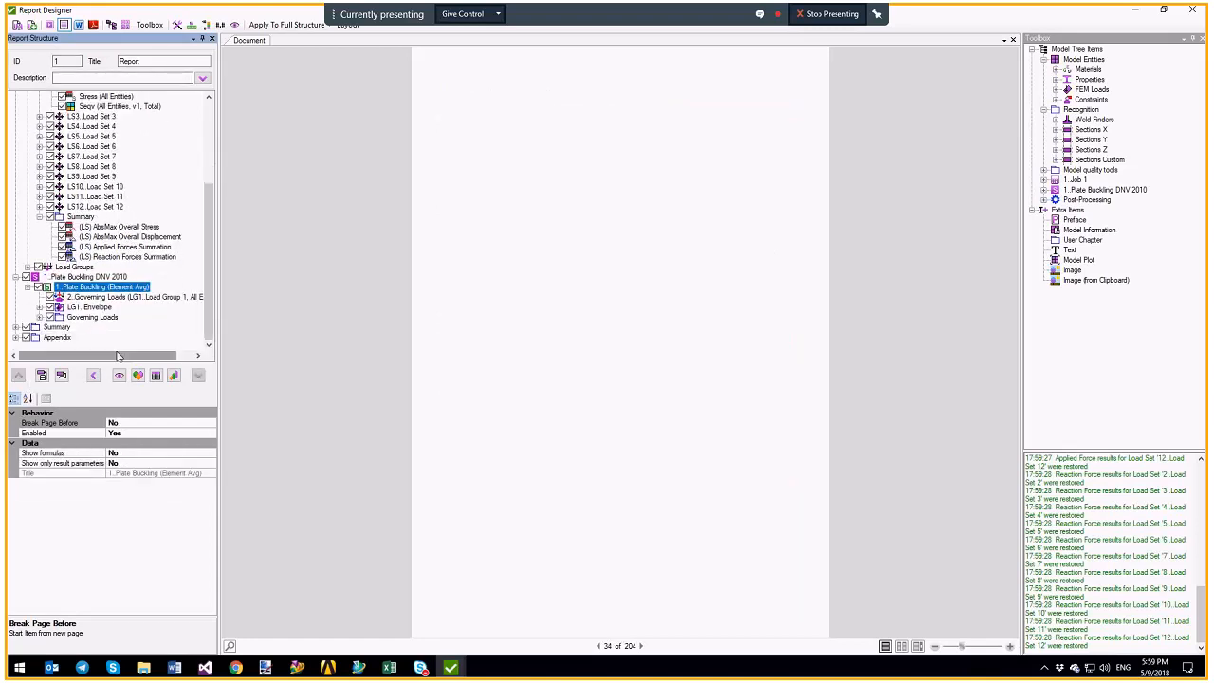
click(133, 297)
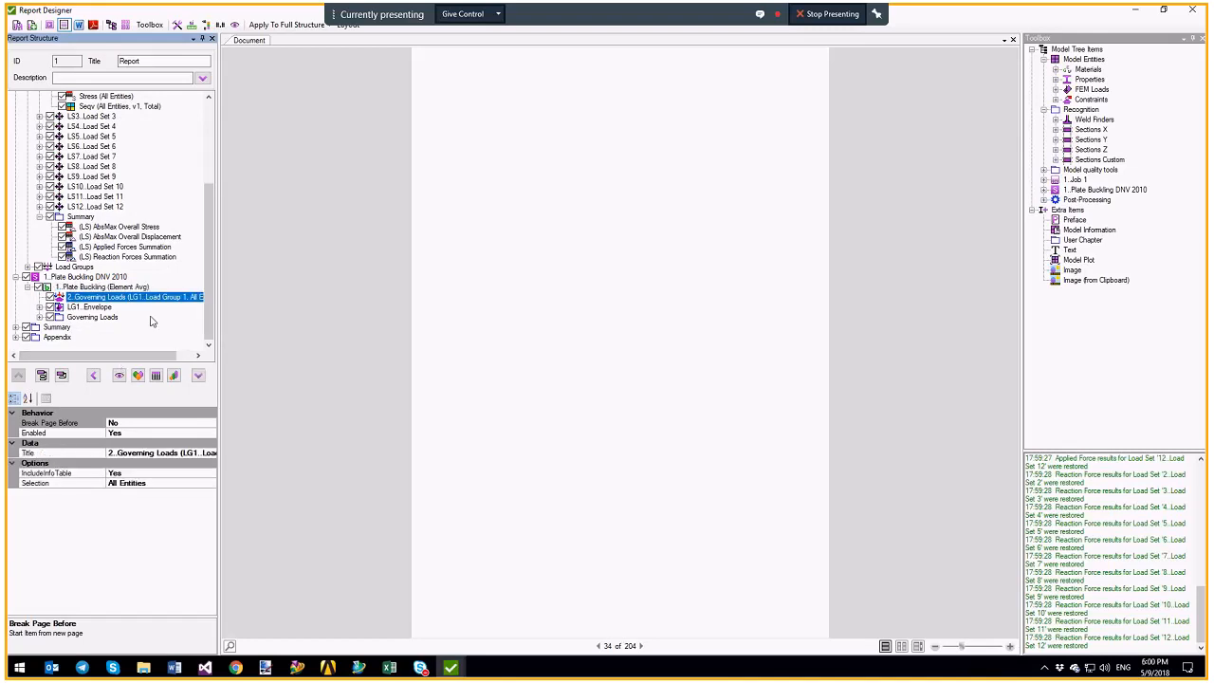
click(39, 307)
scroll(90, 299, down, 1)
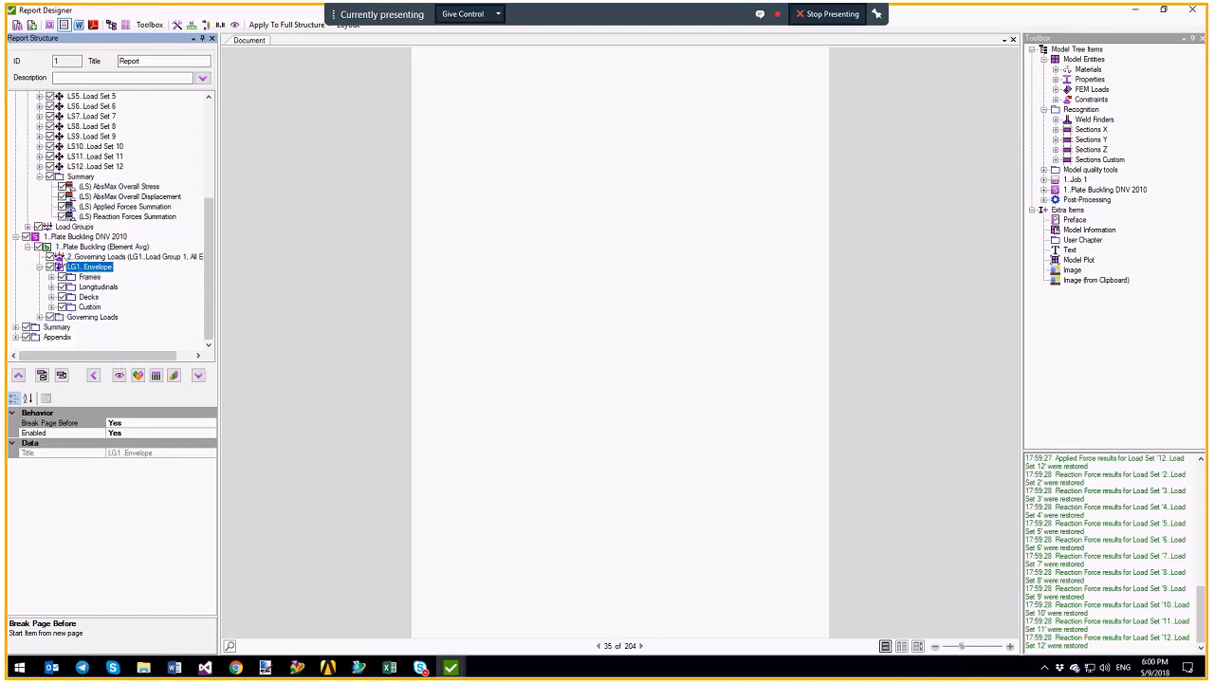
right_click(106, 258)
click(133, 263)
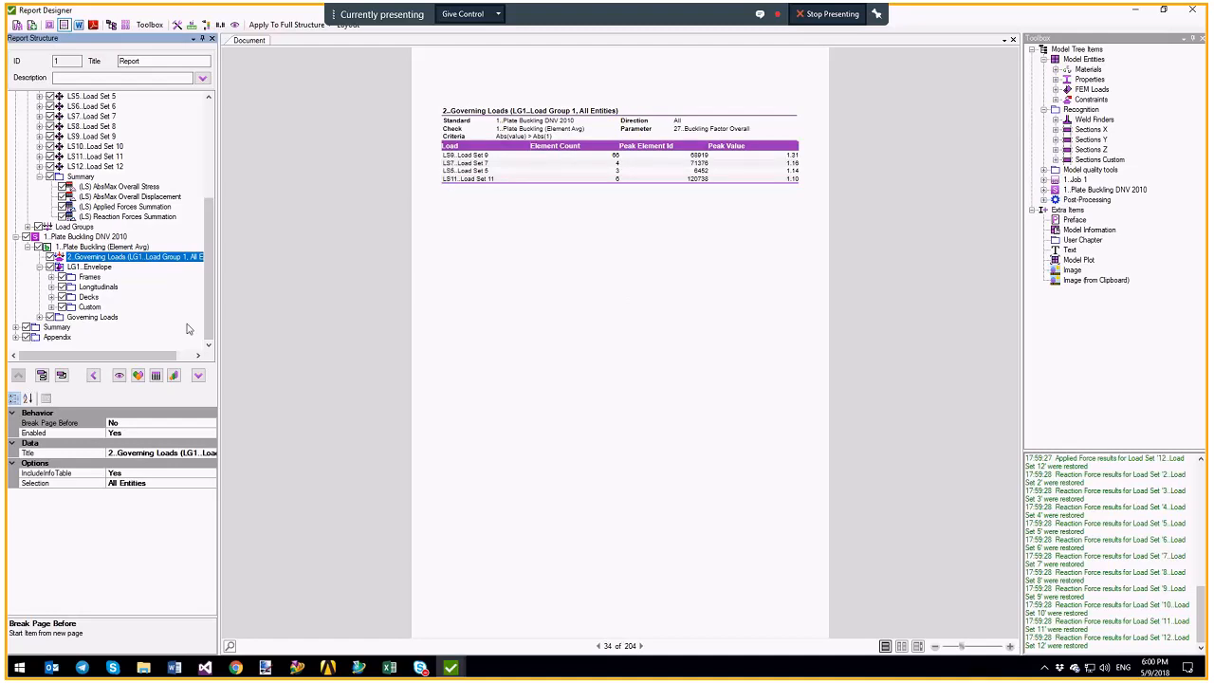
Expand the LG1 Envelope Frames folder and generate previews of its Buckling table and Buckling Factor Overall plot.
double_click(71, 316)
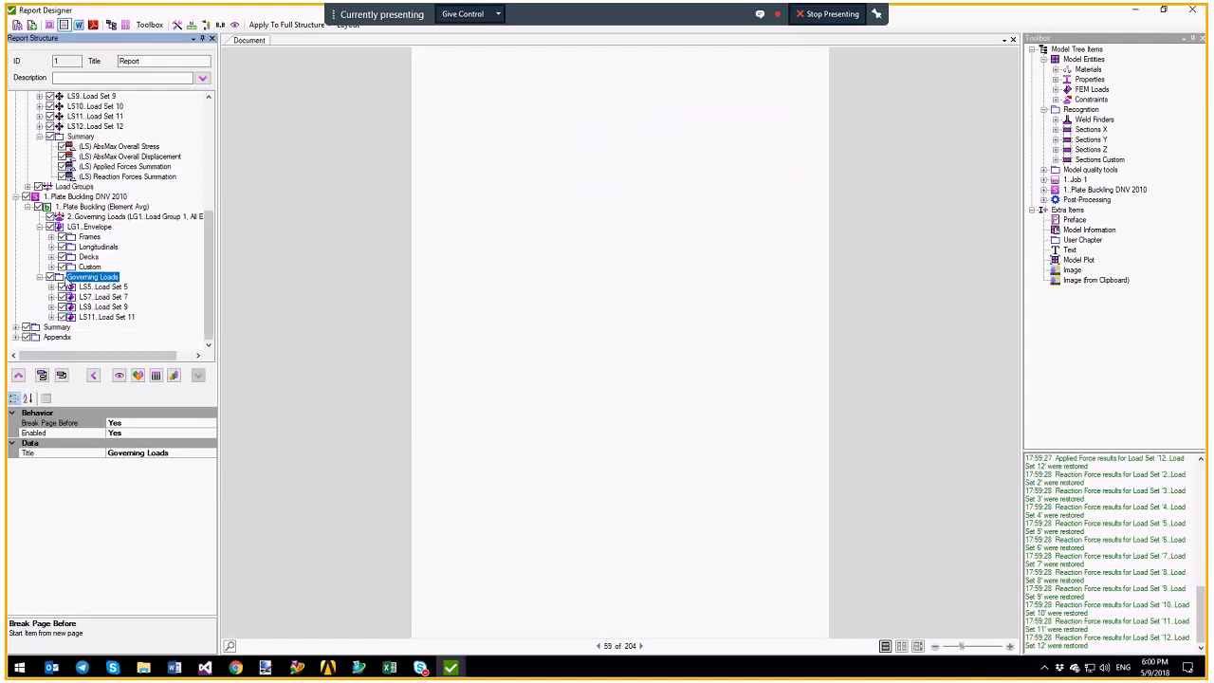
click(52, 237)
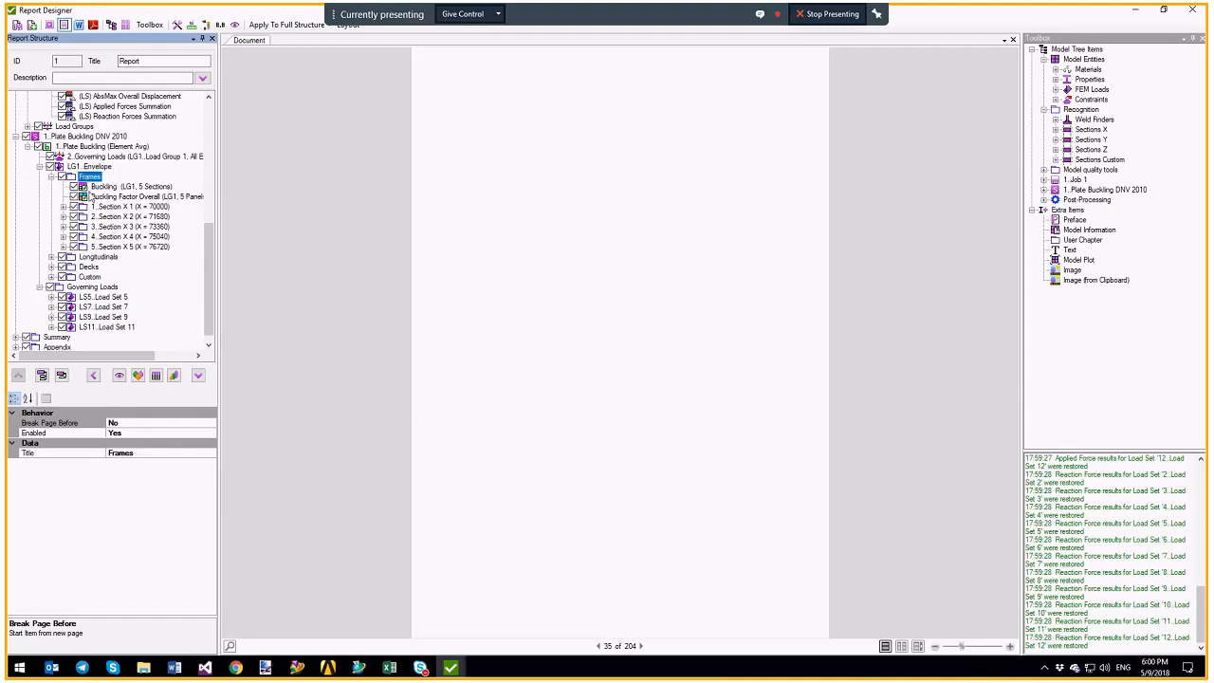
click(64, 207)
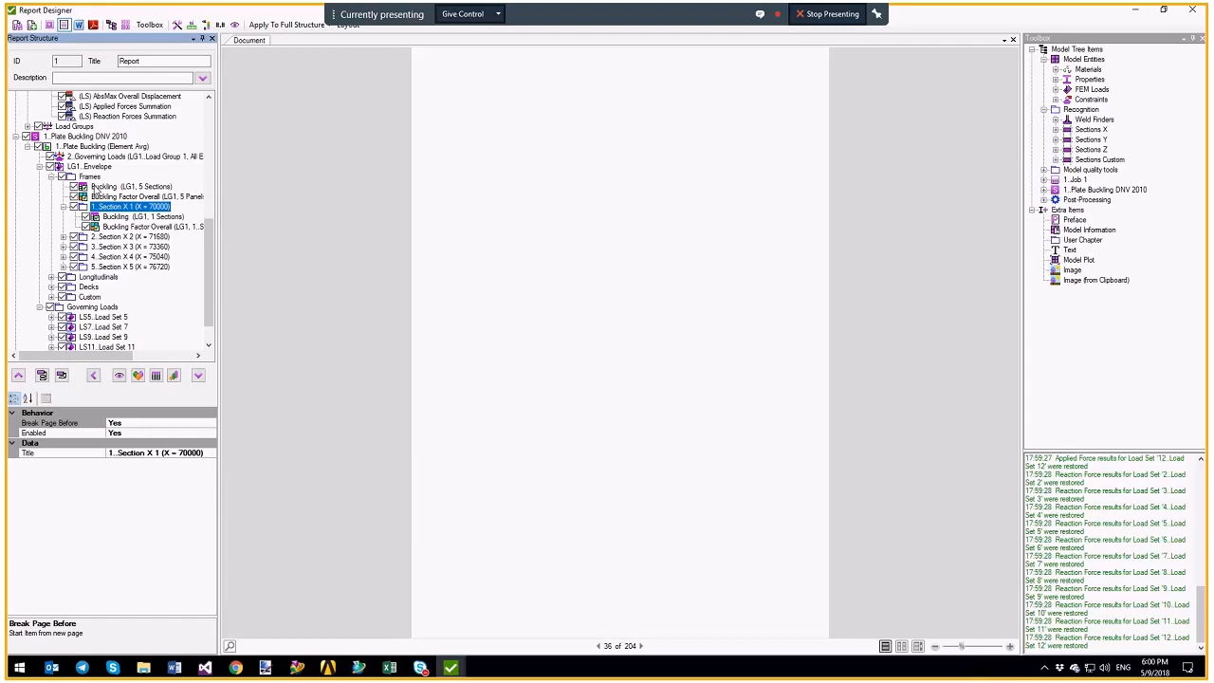
right_click(94, 187)
click(130, 197)
right_click(93, 197)
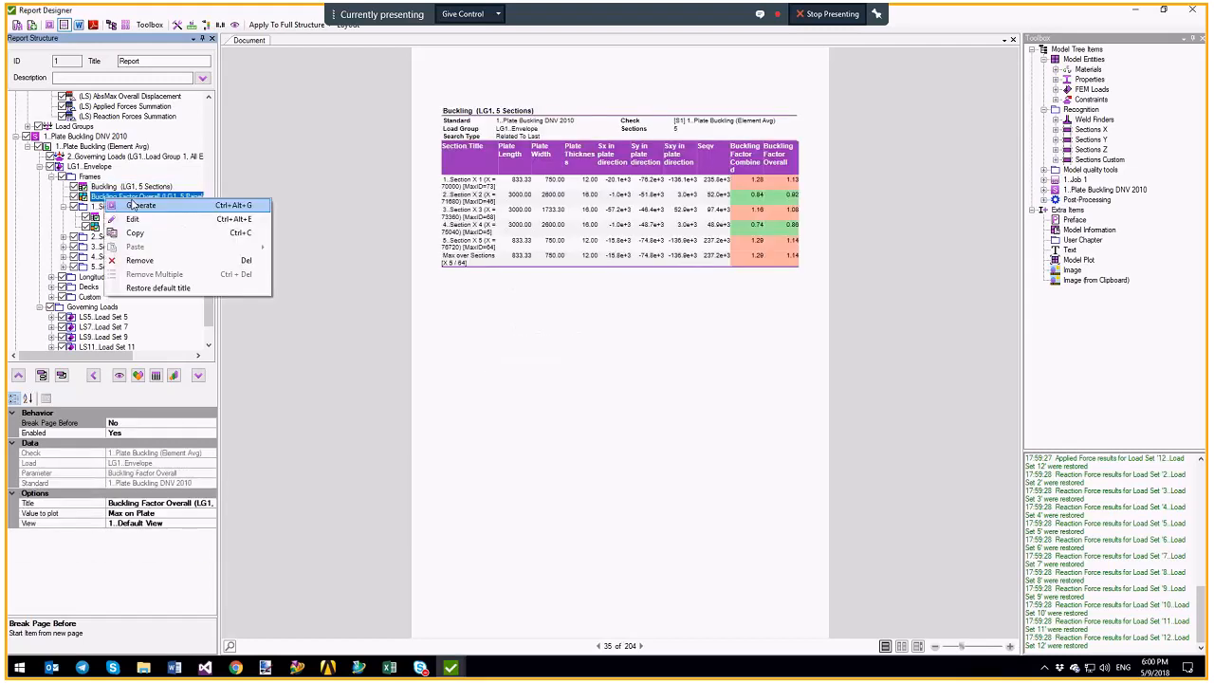
click(135, 207)
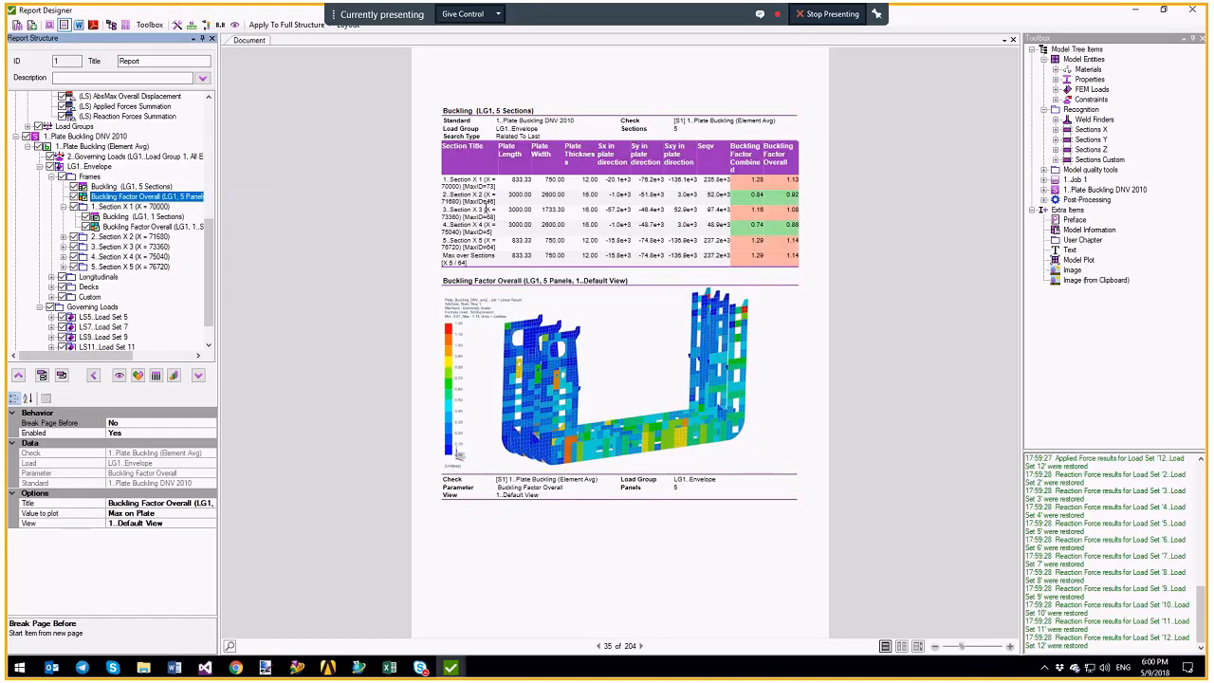
Generate the preview of Section X 1 (X = 70000) with its buckling table and frame plot.
click(133, 205)
right_click(141, 208)
click(228, 218)
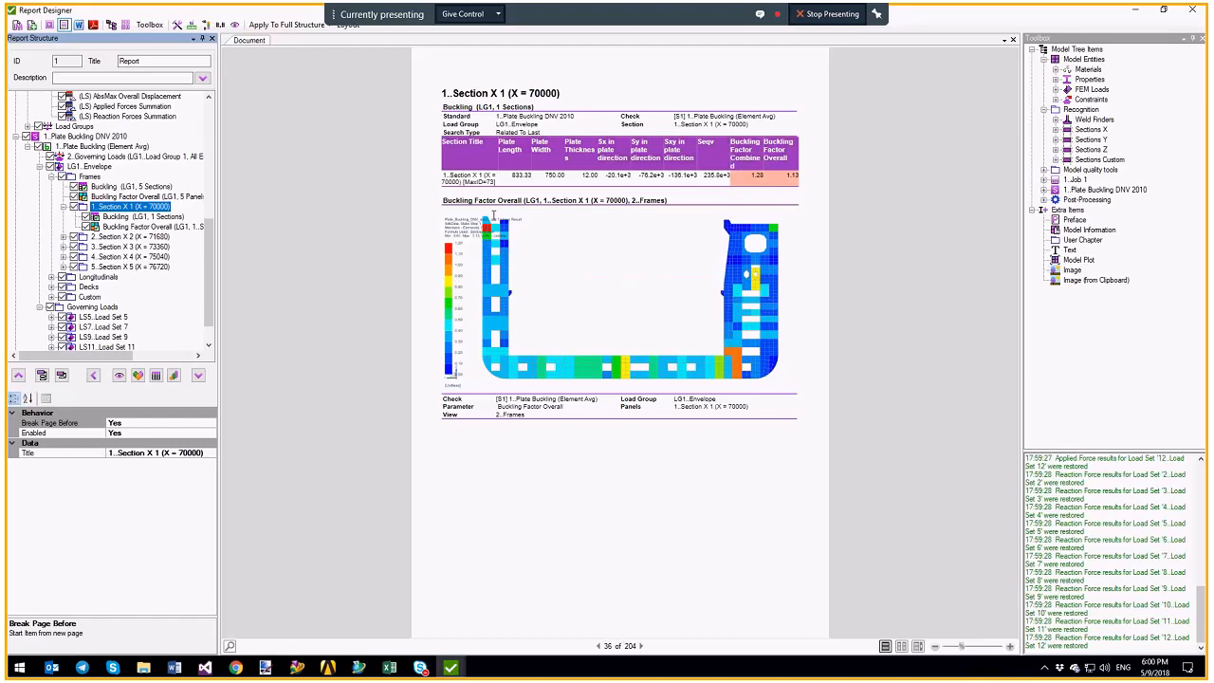
drag(792, 178, 509, 176)
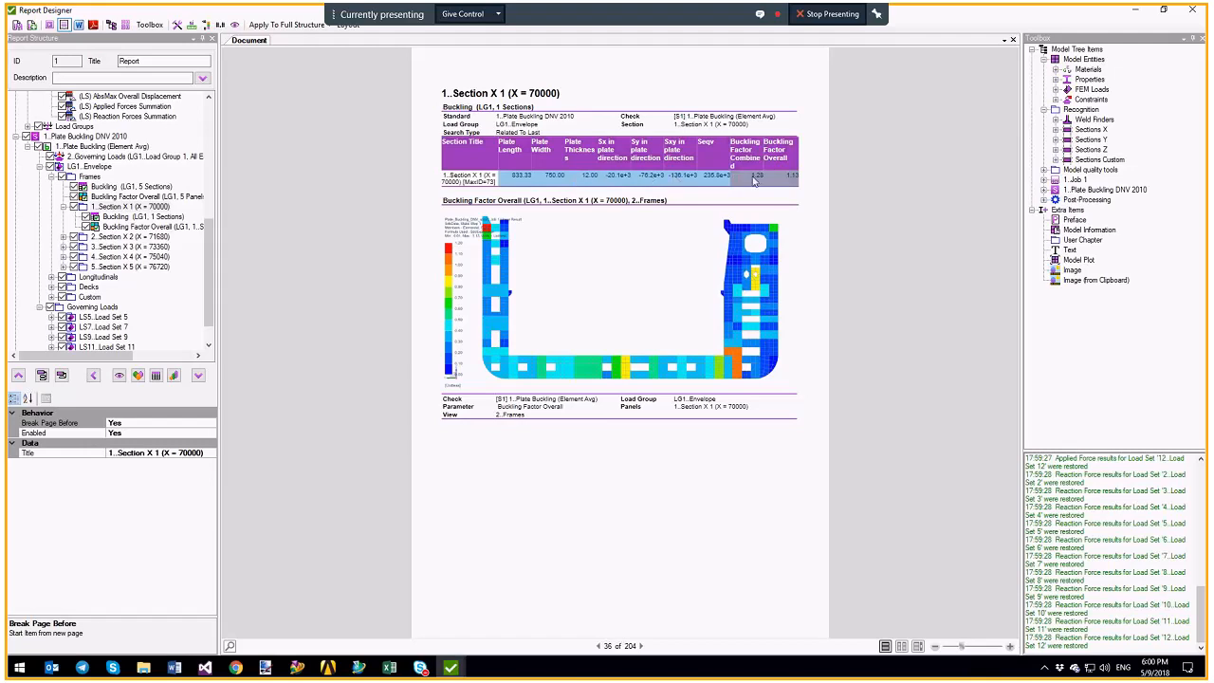
click(788, 174)
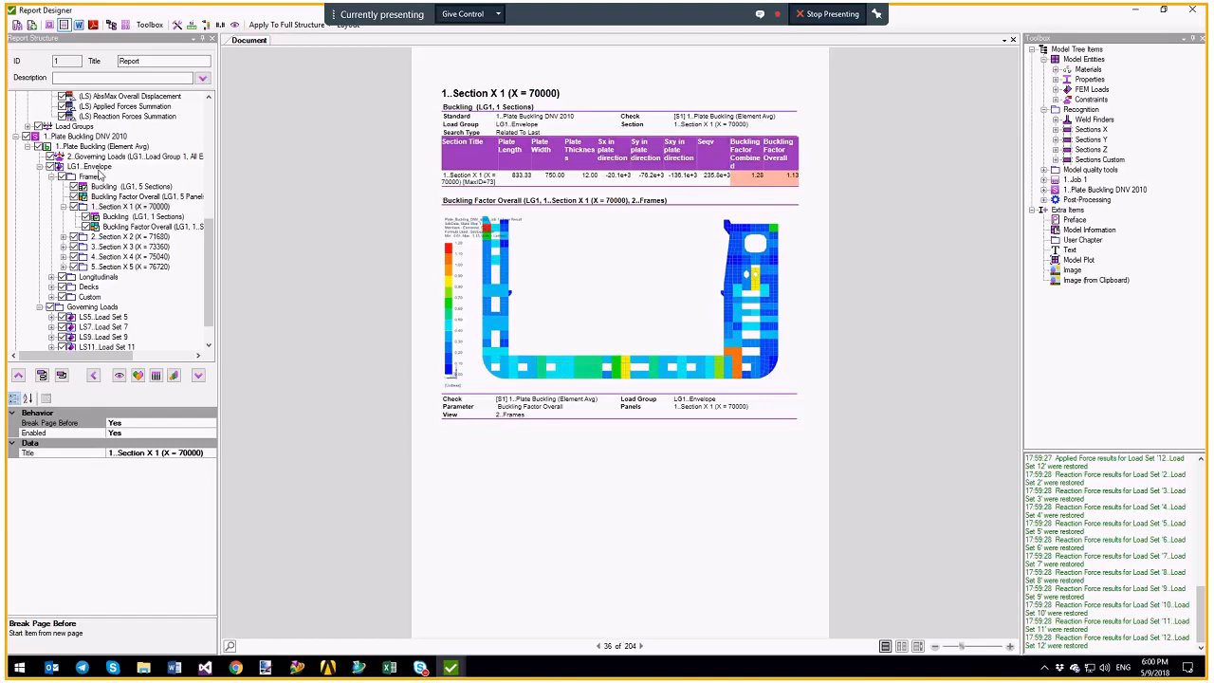
Collapse LG1 Envelope and expand the governing load sets LS5 and LS7 to inspect their folders.
click(95, 167)
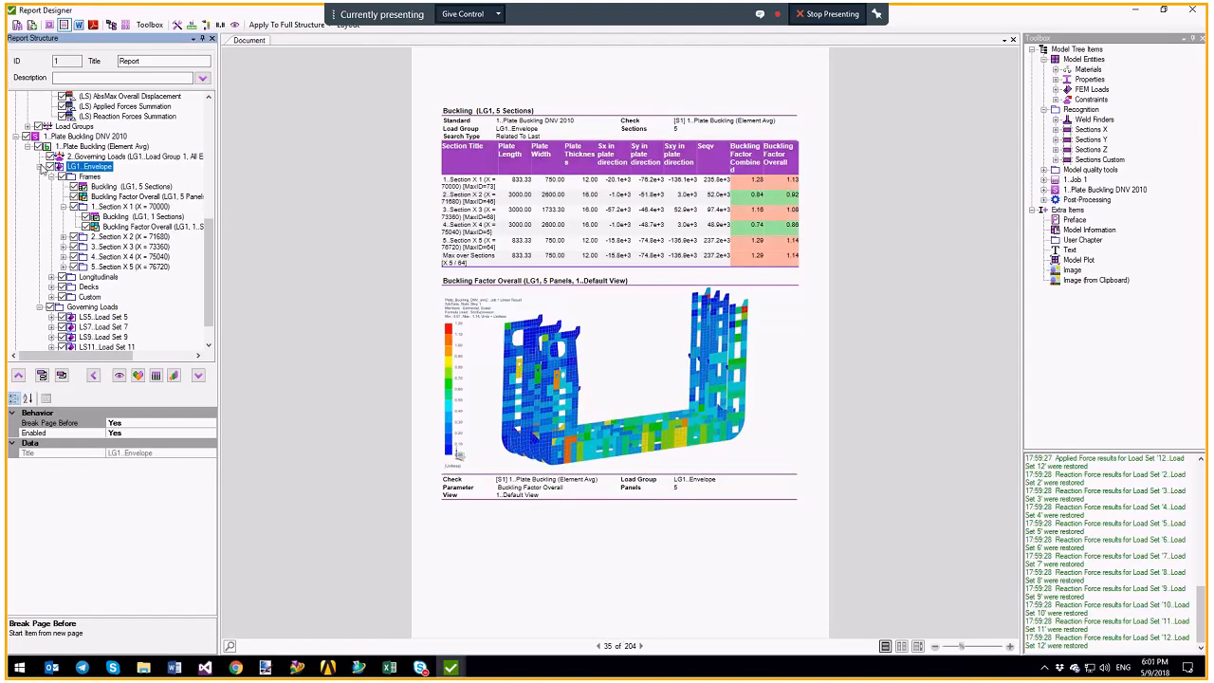
click(39, 166)
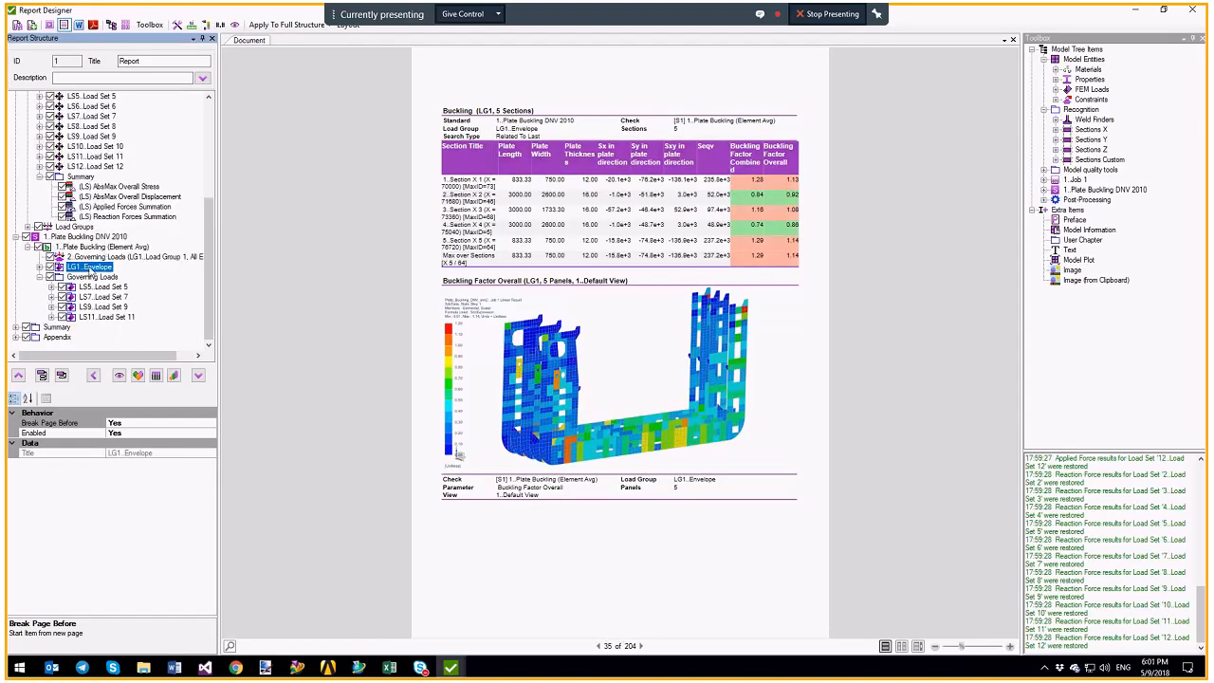
right_click(90, 270)
click(73, 300)
click(51, 286)
click(99, 287)
scroll(99, 313, down, 1)
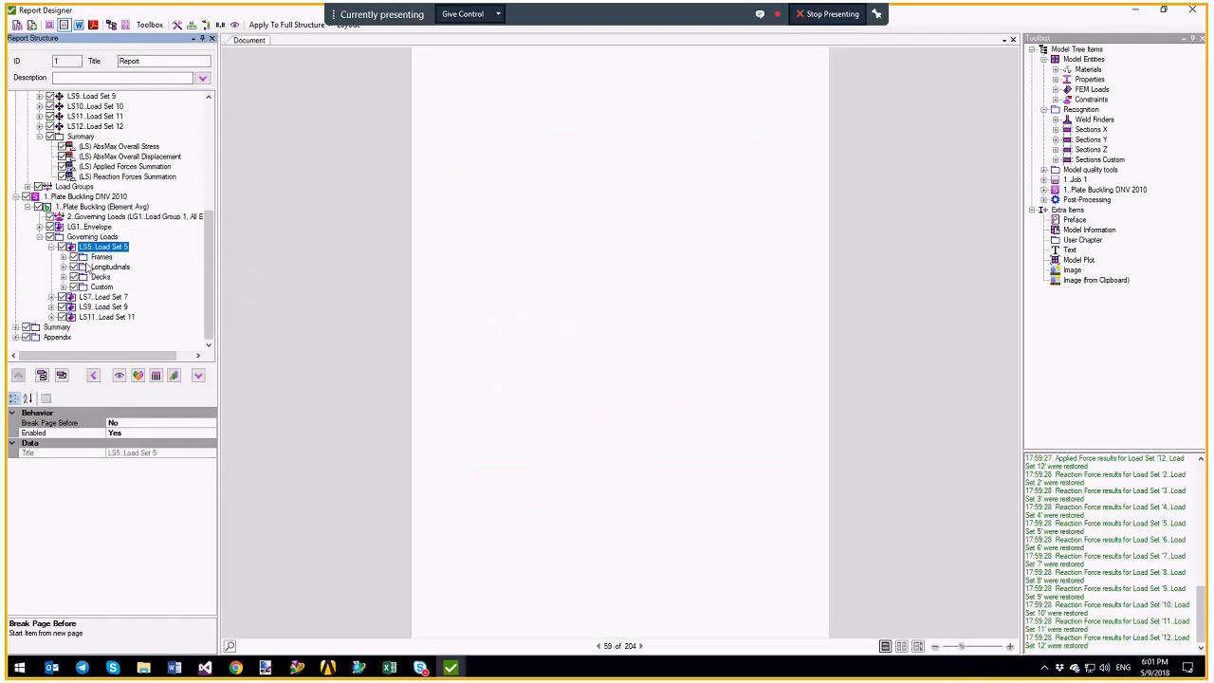
click(59, 297)
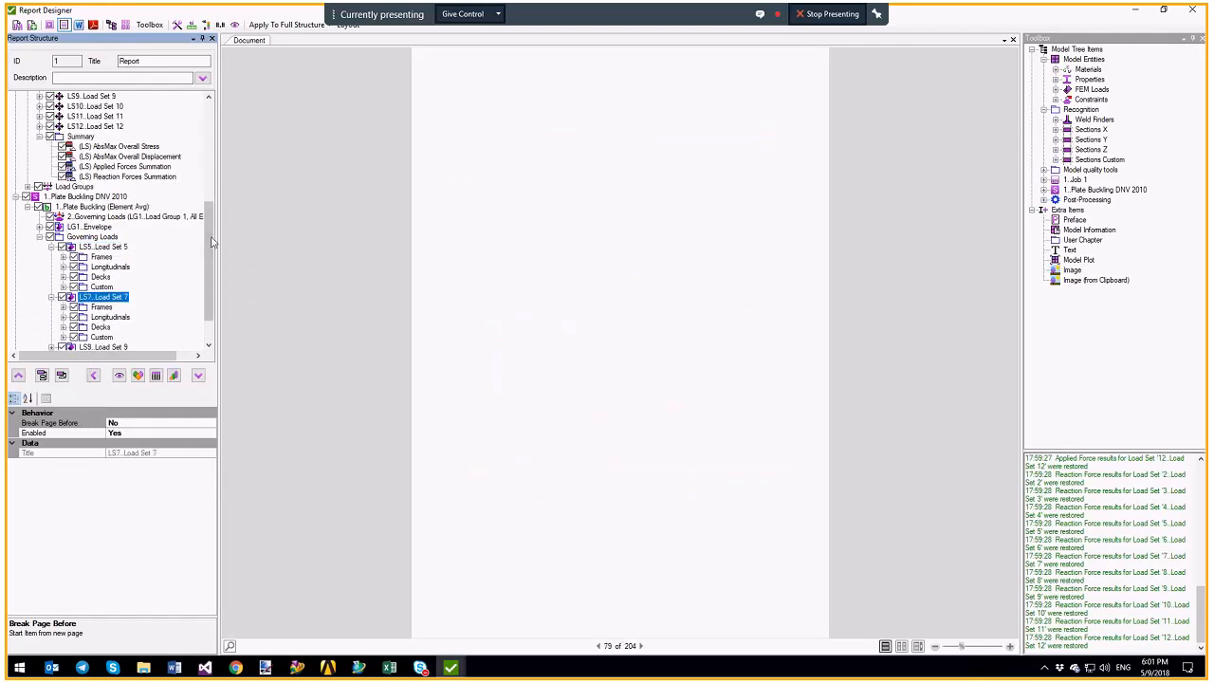
Collapse LS1 and LS2 and move Load Set 2 to follow LS10 in the Load Sets list.
drag(208, 263, 209, 295)
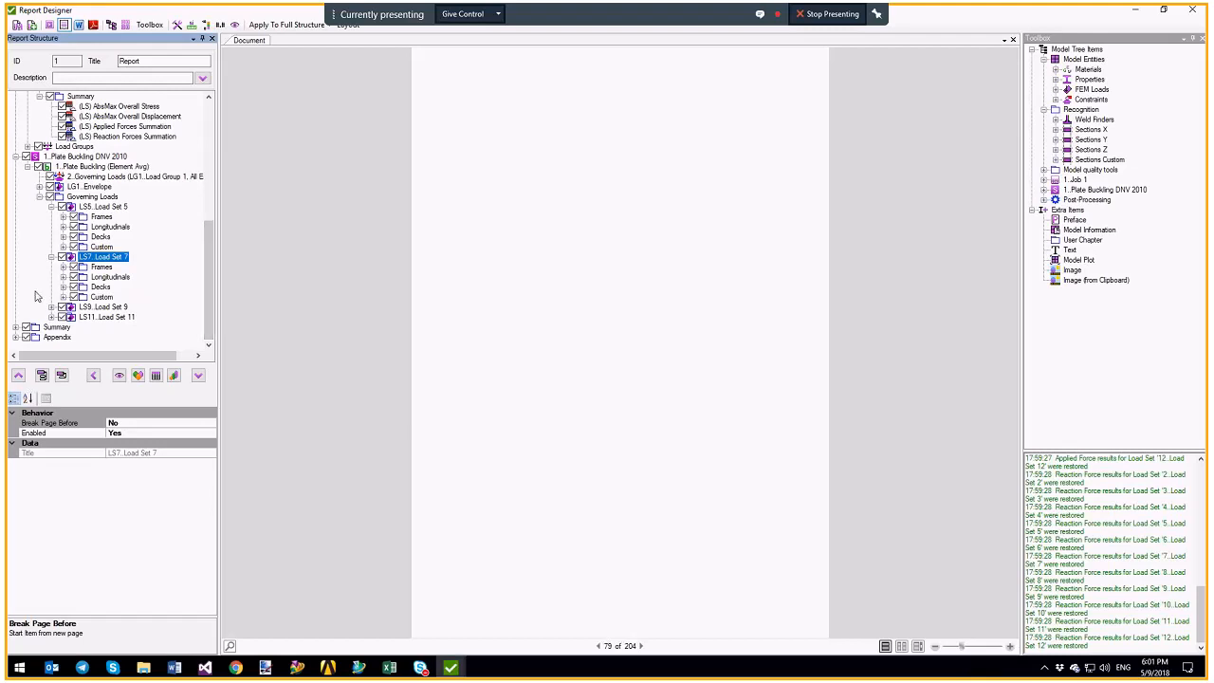
drag(207, 280, 209, 150)
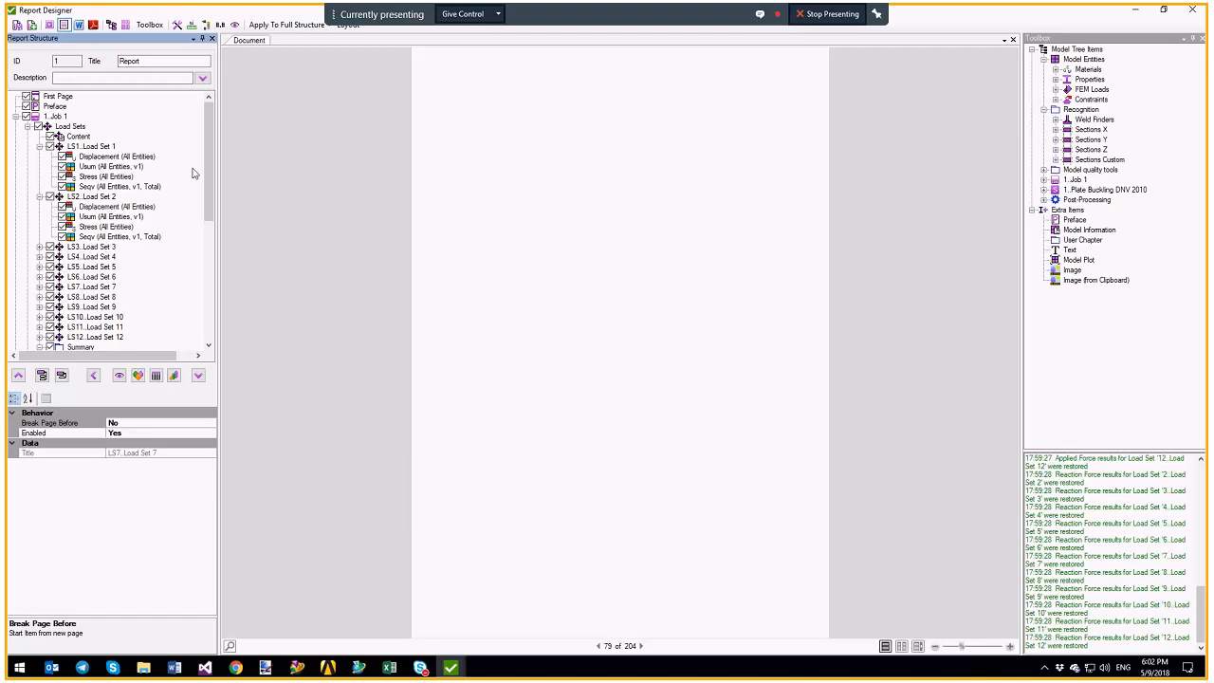
scroll(142, 171, down, 1)
scroll(24, 130, up, 1)
click(40, 148)
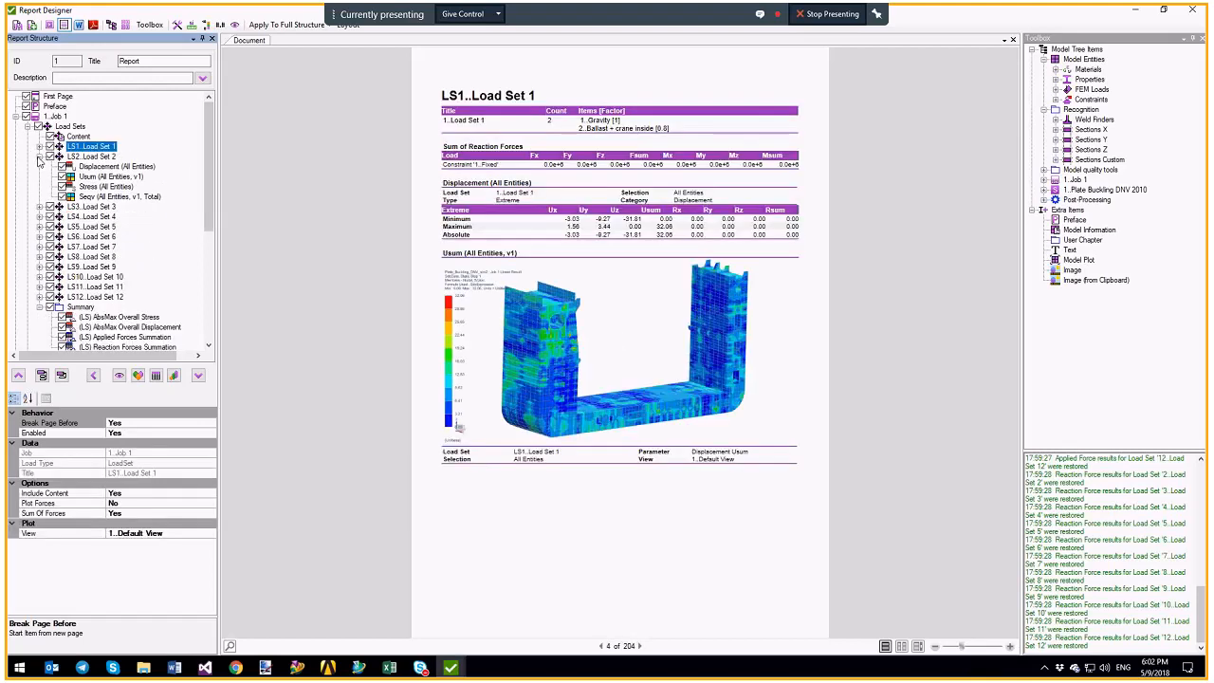
click(40, 157)
drag(87, 157, 74, 130)
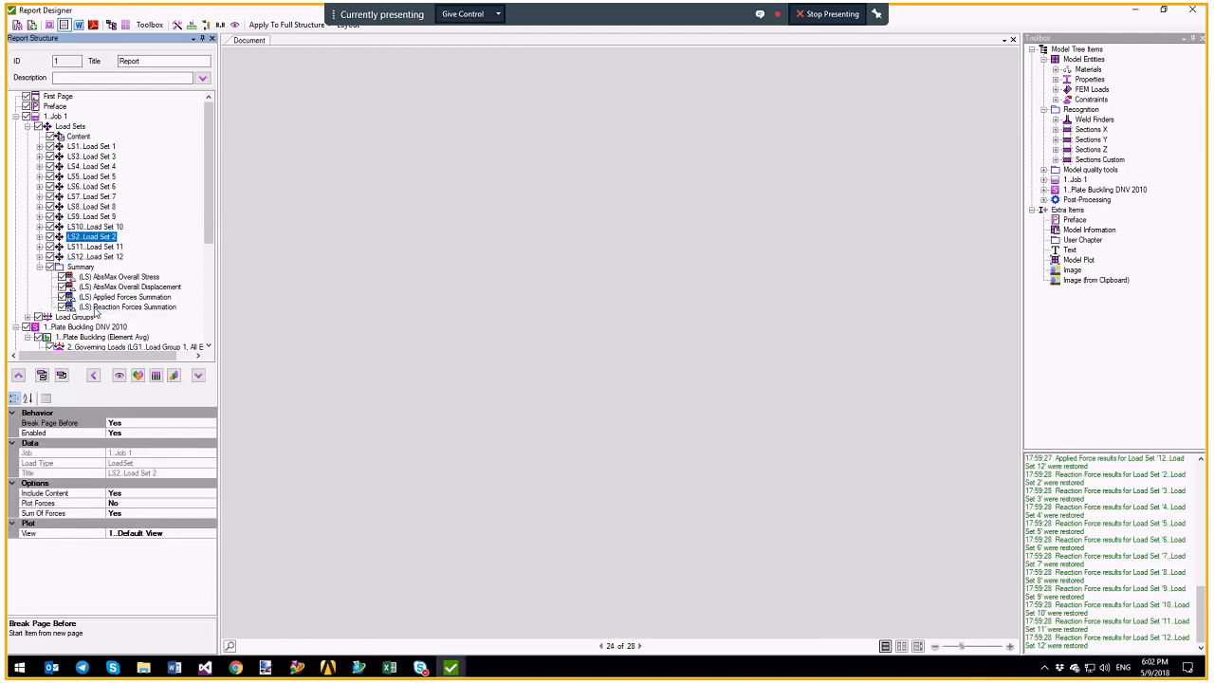
Enable Break Page Before for LS1's Usum (All Entities, v1) plot and page to it in the preview.
click(39, 236)
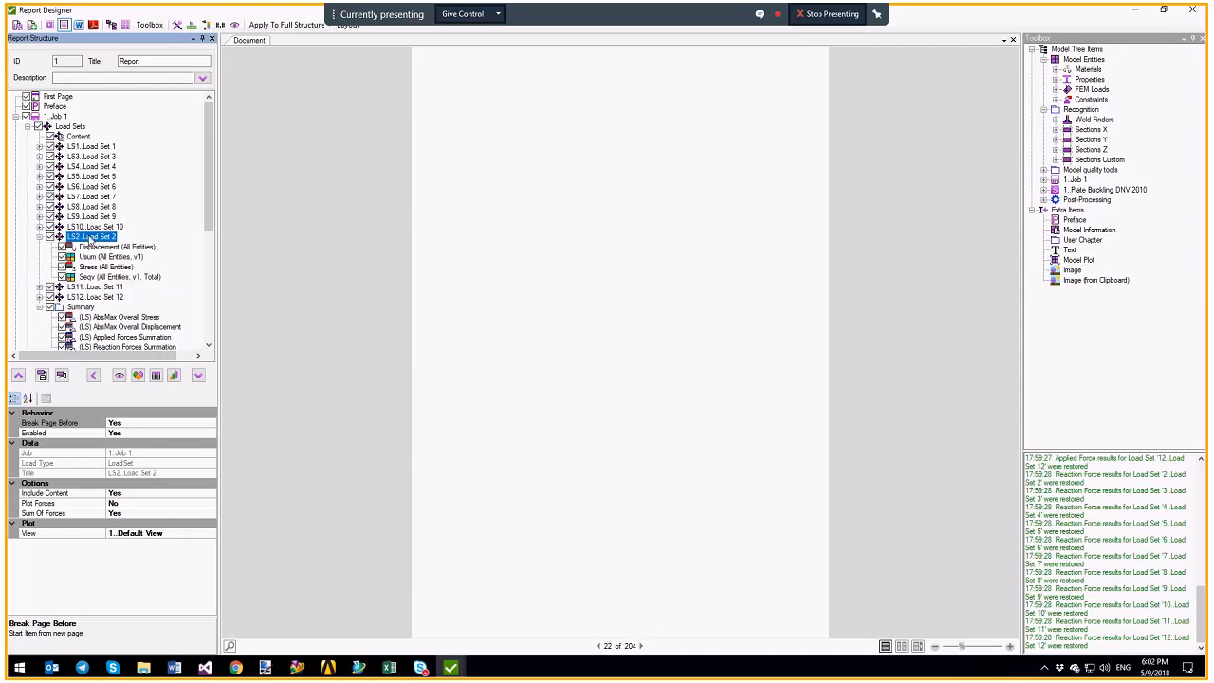
click(129, 423)
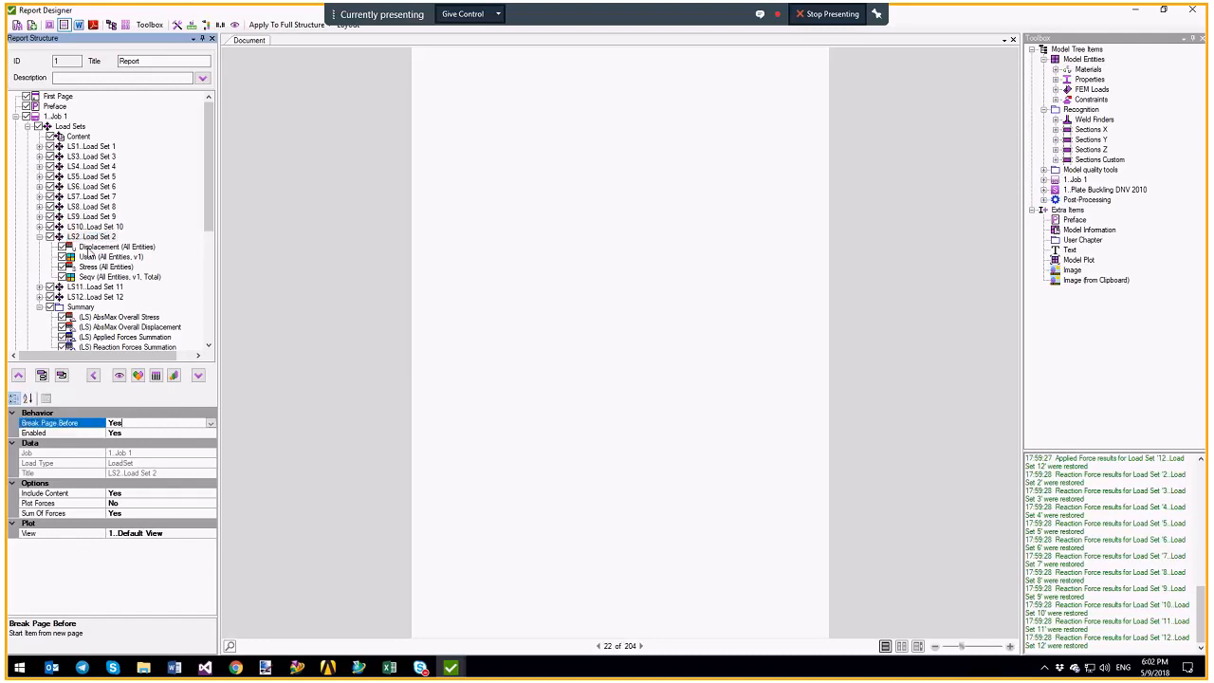
click(39, 147)
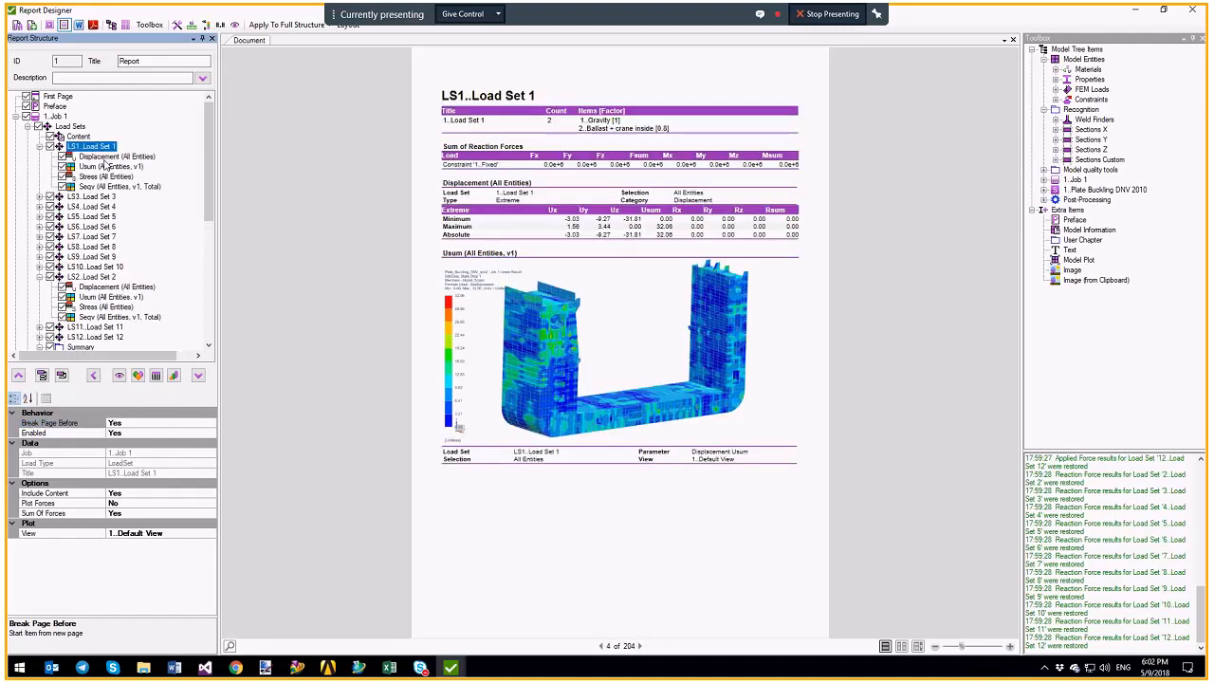
click(109, 166)
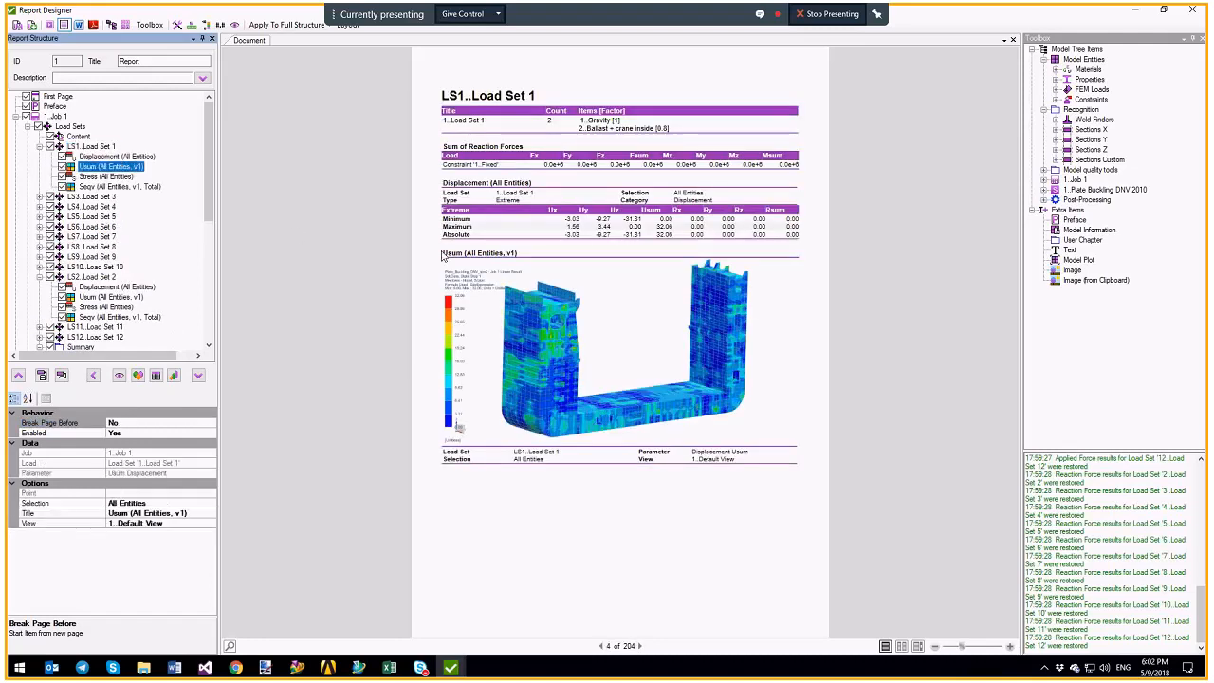
double_click(125, 425)
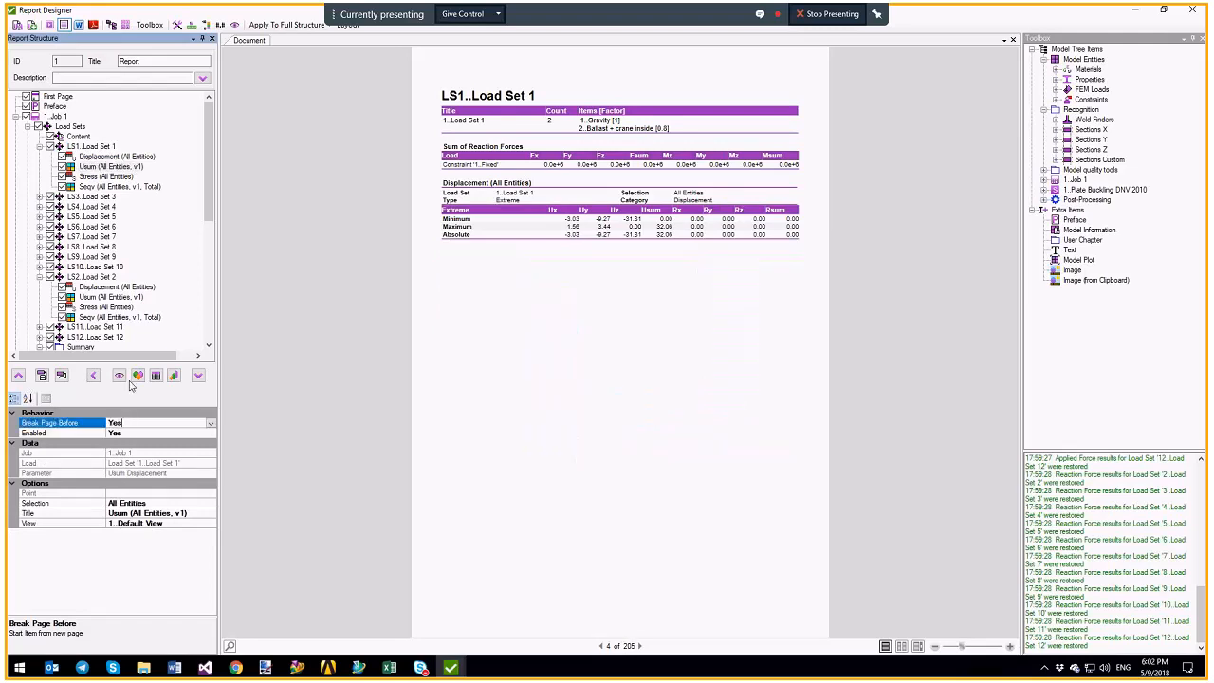
click(641, 646)
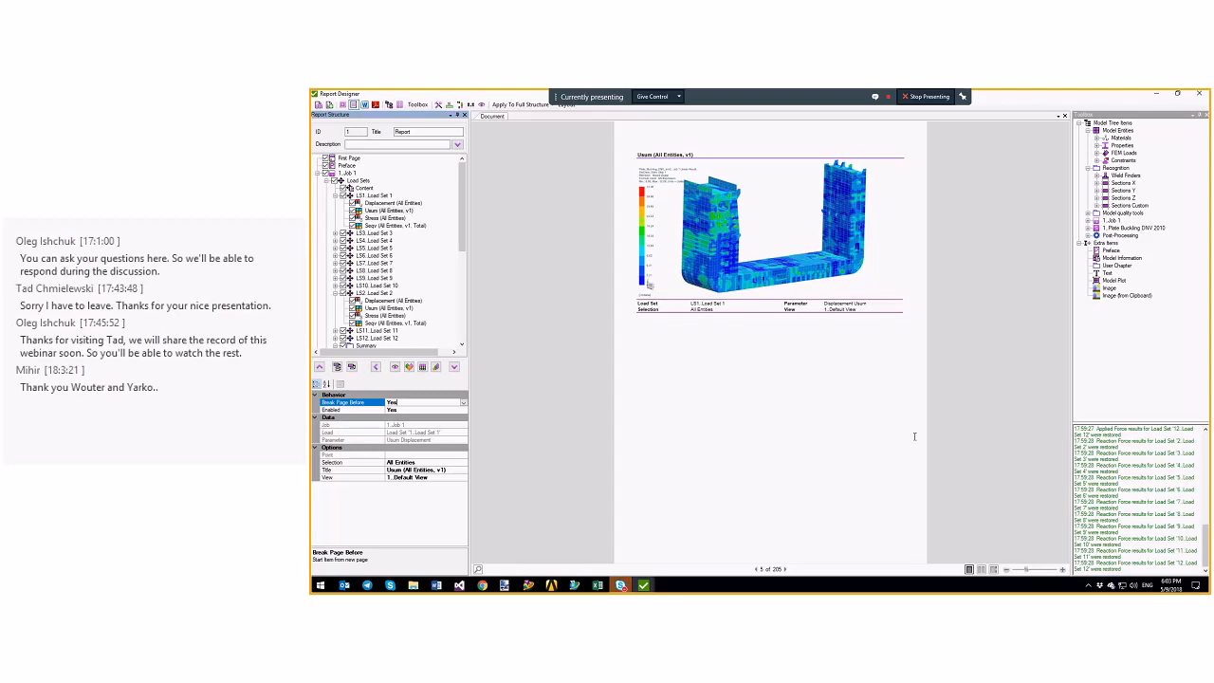
Switch to the Skype meeting window.
click(619, 586)
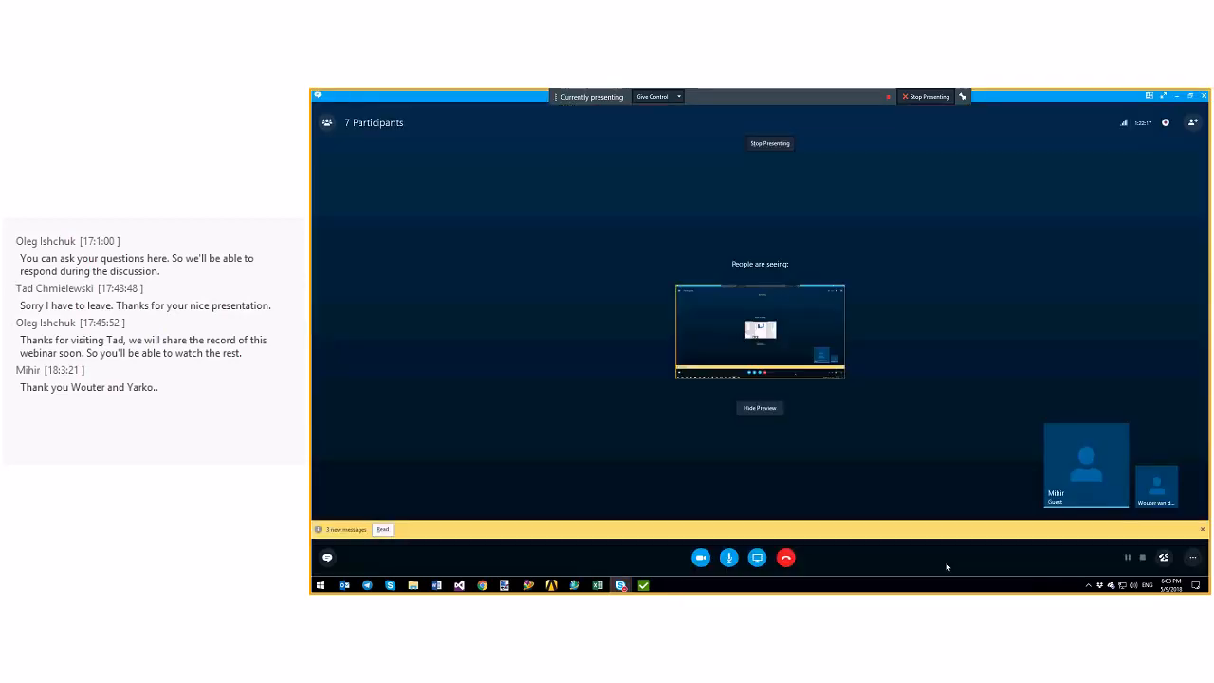